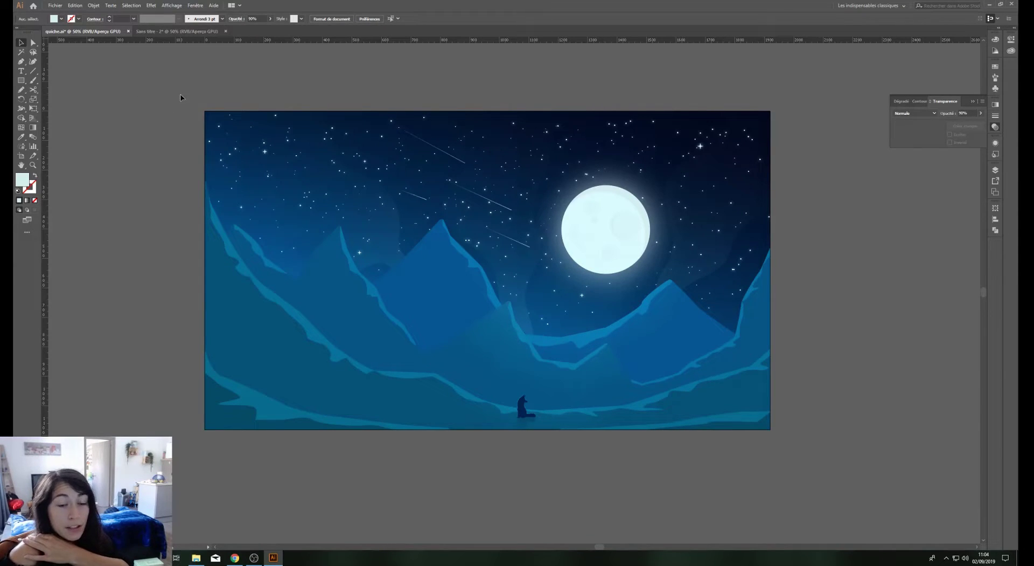
Switch from quiche.ai to the blank 'Sans titre - 2' document
click(177, 30)
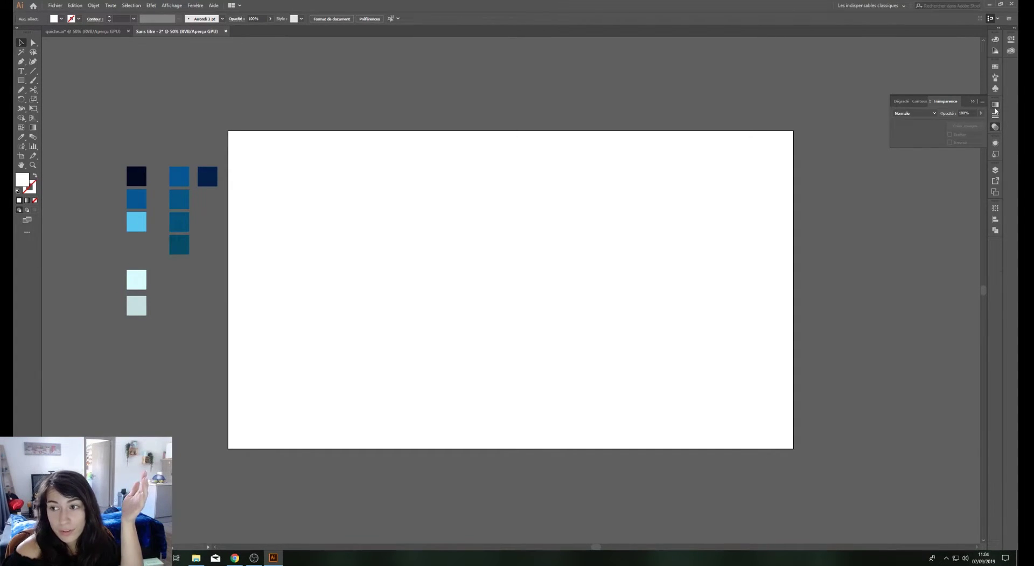
Rename Calque 1 to 'fond' and draw a 1920×1080 px background rectangle
click(21, 80)
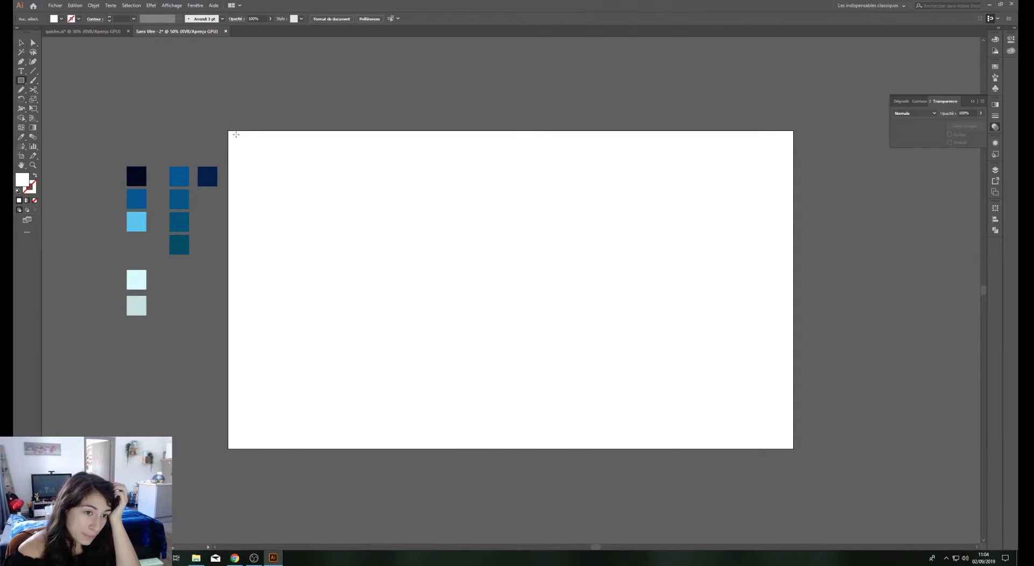
click(995, 170)
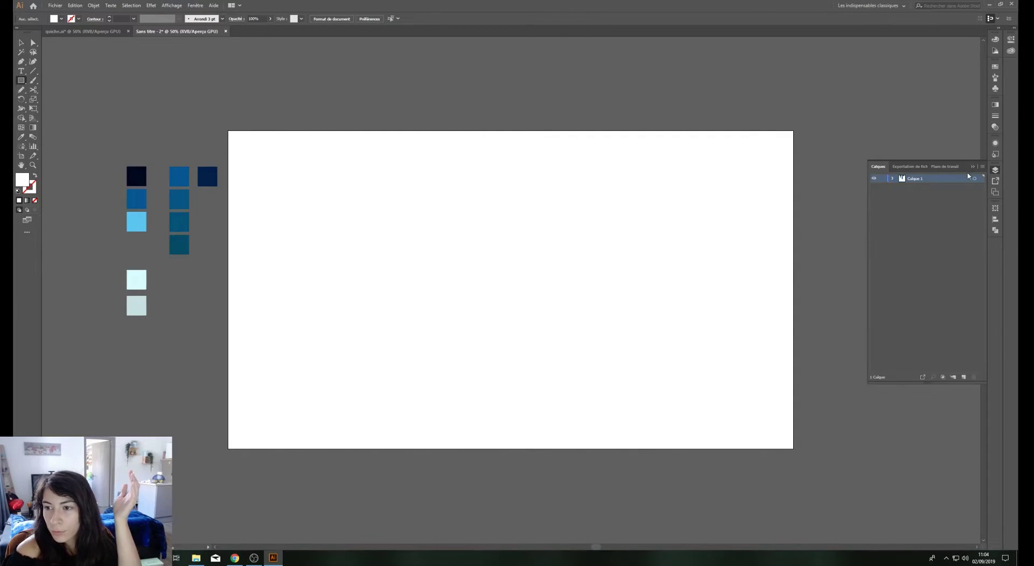
double_click(921, 179)
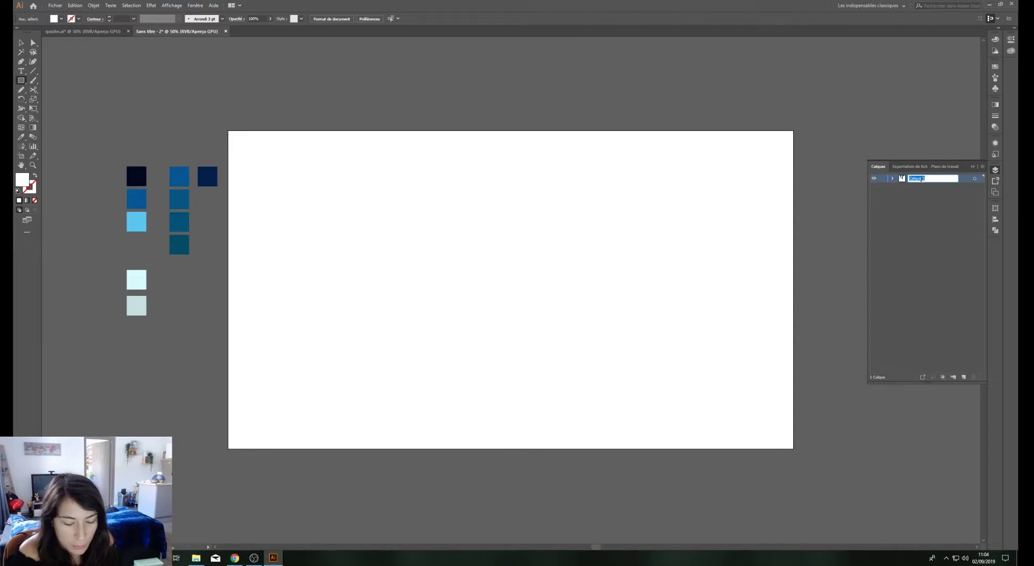
text(fond)
key(Return)
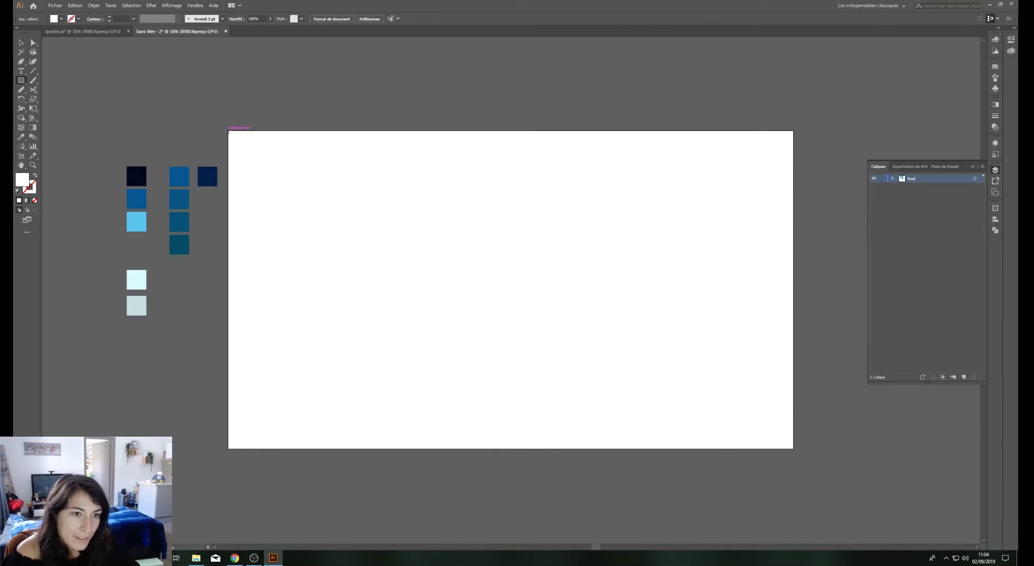
drag(228, 130, 793, 448)
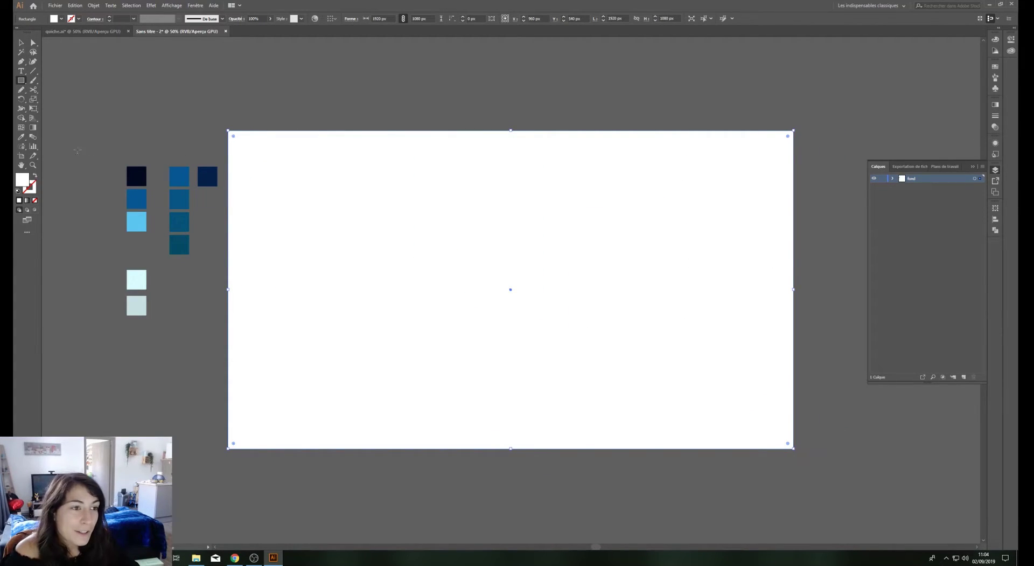
Apply a gradient to the rectangle with navy, blue (~47%) and light blue (100%) stops
key(g)
click(277, 201)
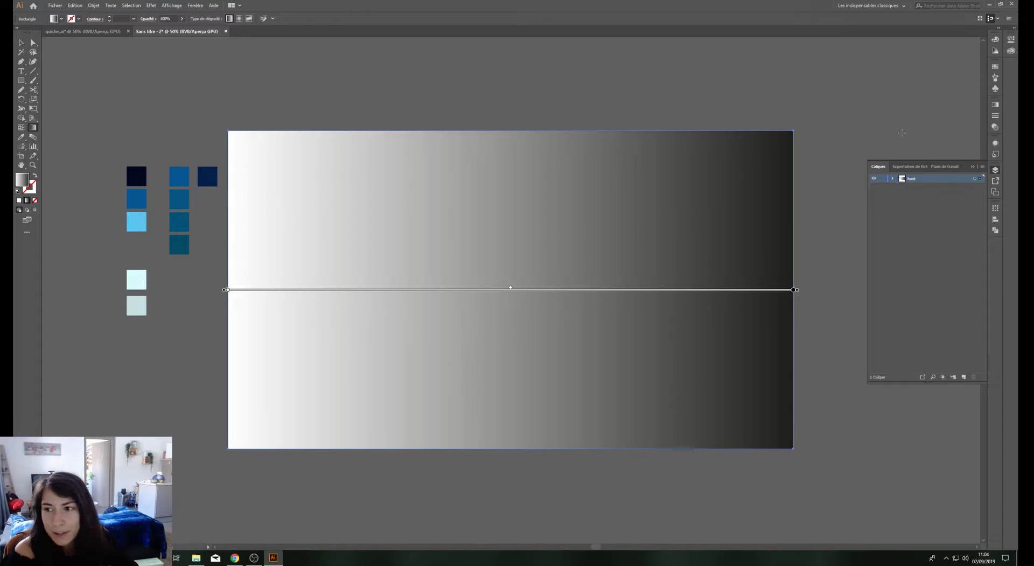
click(994, 106)
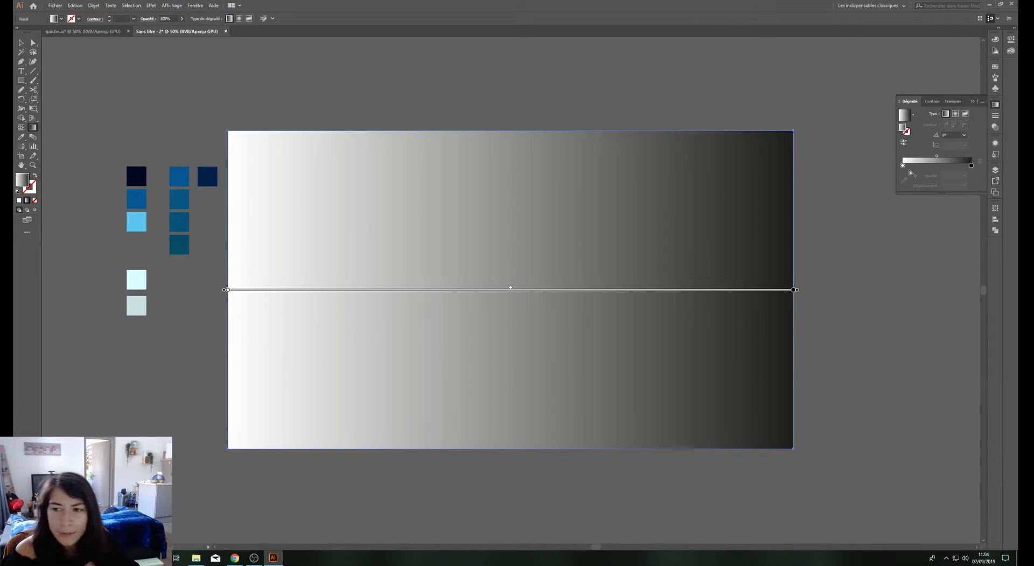
click(903, 166)
click(904, 180)
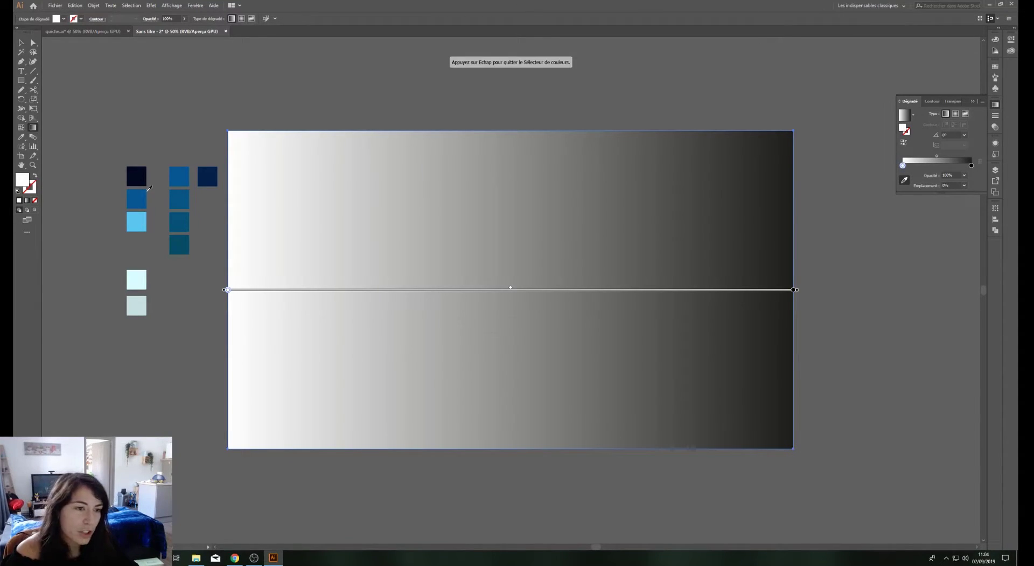
click(144, 178)
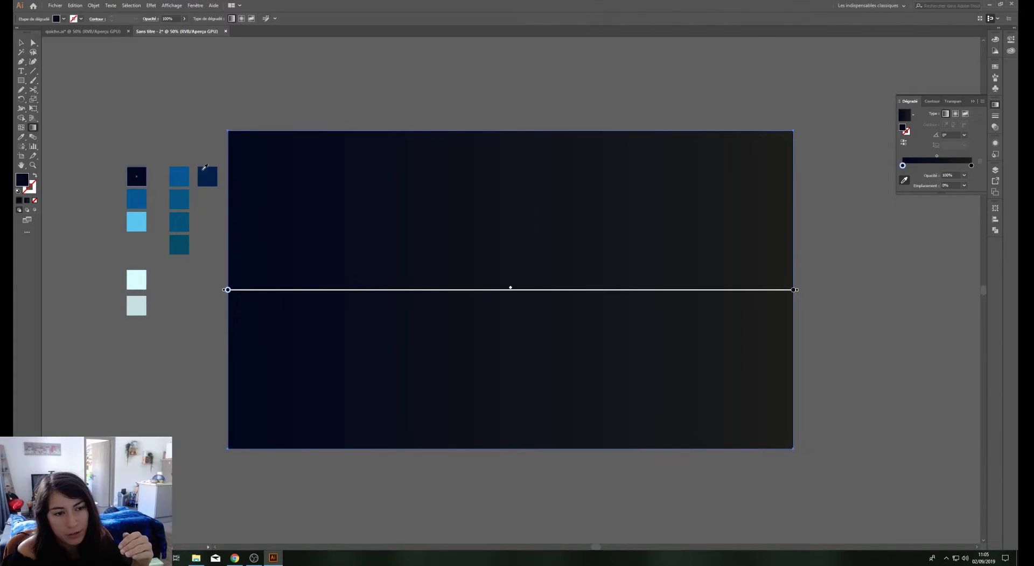
drag(972, 165, 935, 166)
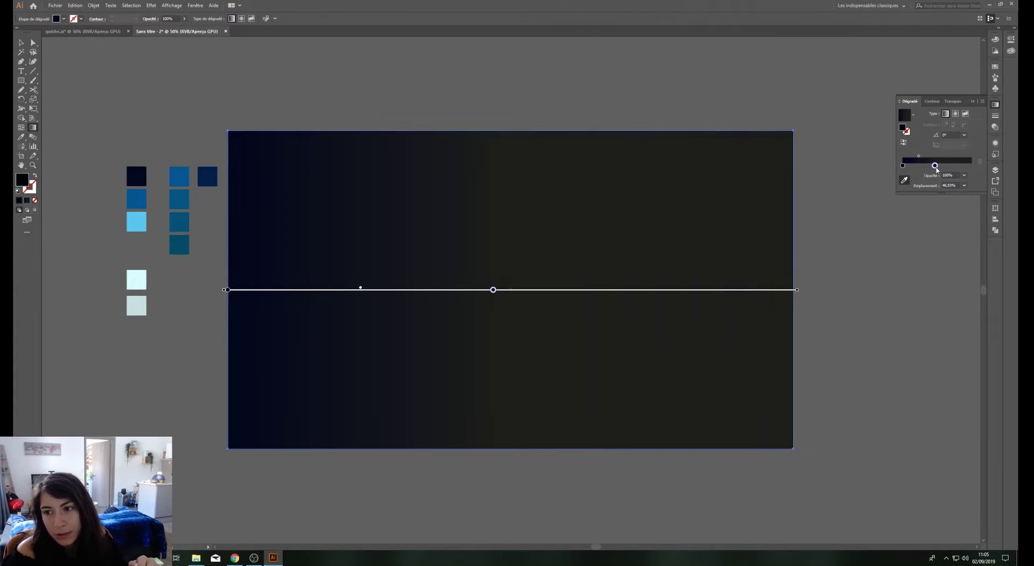
click(139, 200)
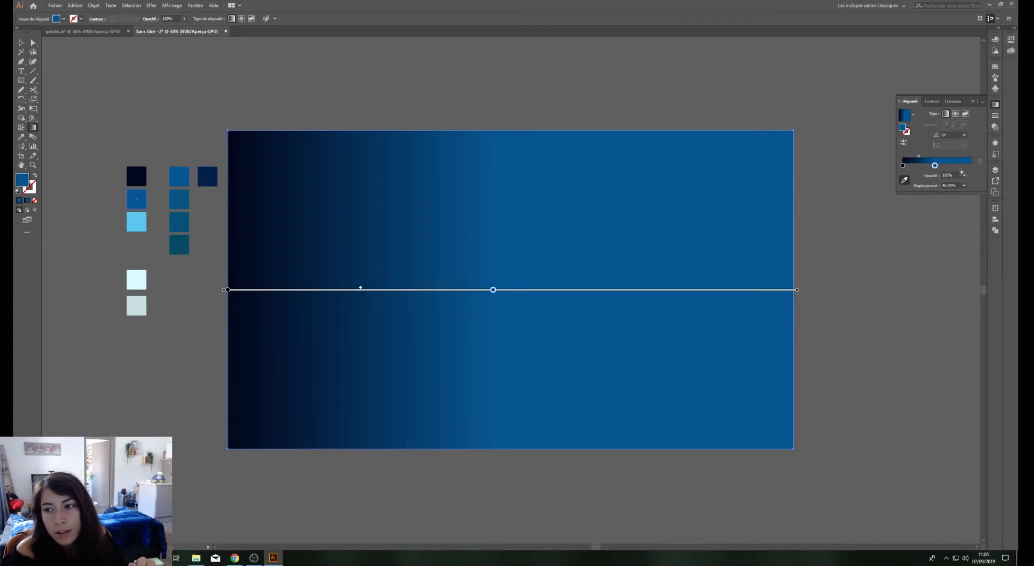
drag(964, 171, 977, 171)
click(136, 221)
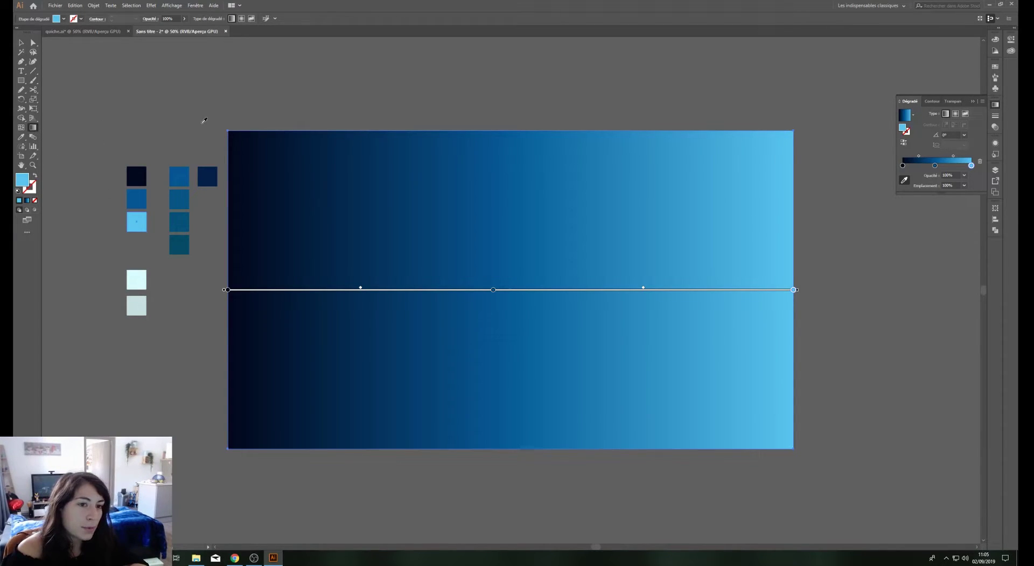
Redraw the gradient diagonally, light at bottom-left, shift the blue stop to ~53%, and deselect
click(31, 143)
click(32, 127)
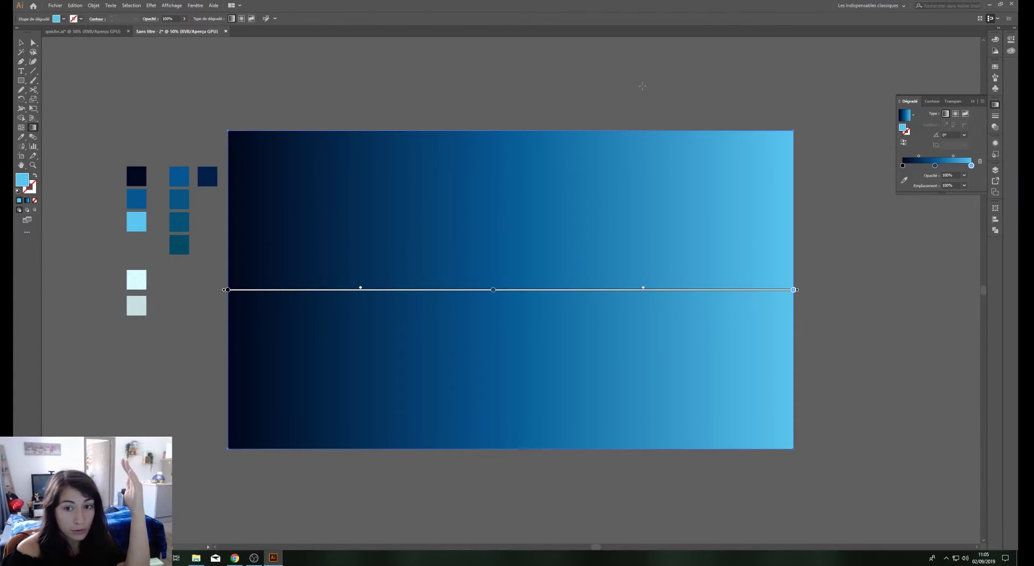
mouse_move(644, 85)
mouse_down()
mouse_move(380, 470)
mouse_move(368, 533)
mouse_move(348, 520)
mouse_up()
scroll(509, 458, up, 3)
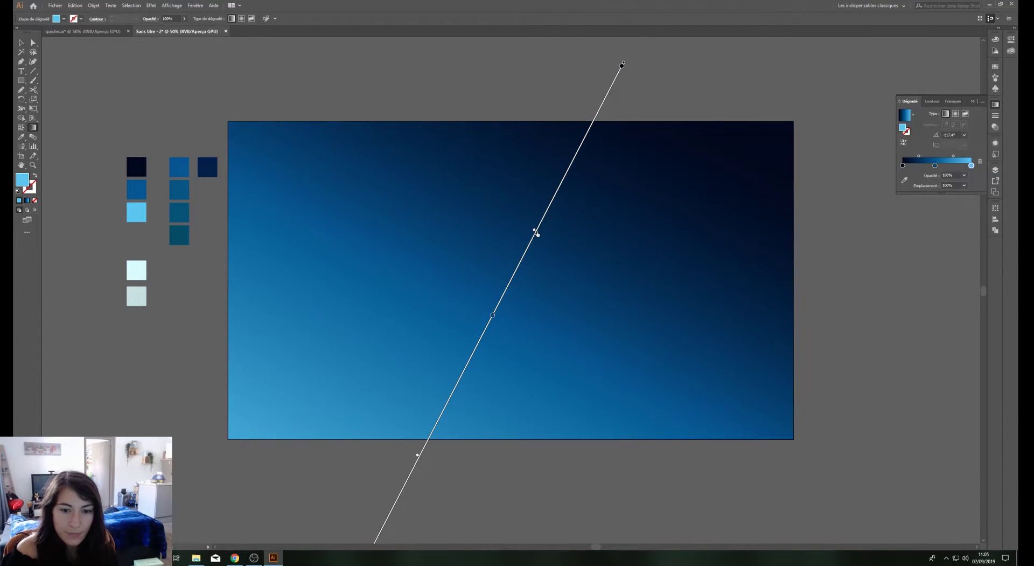
drag(493, 315, 476, 349)
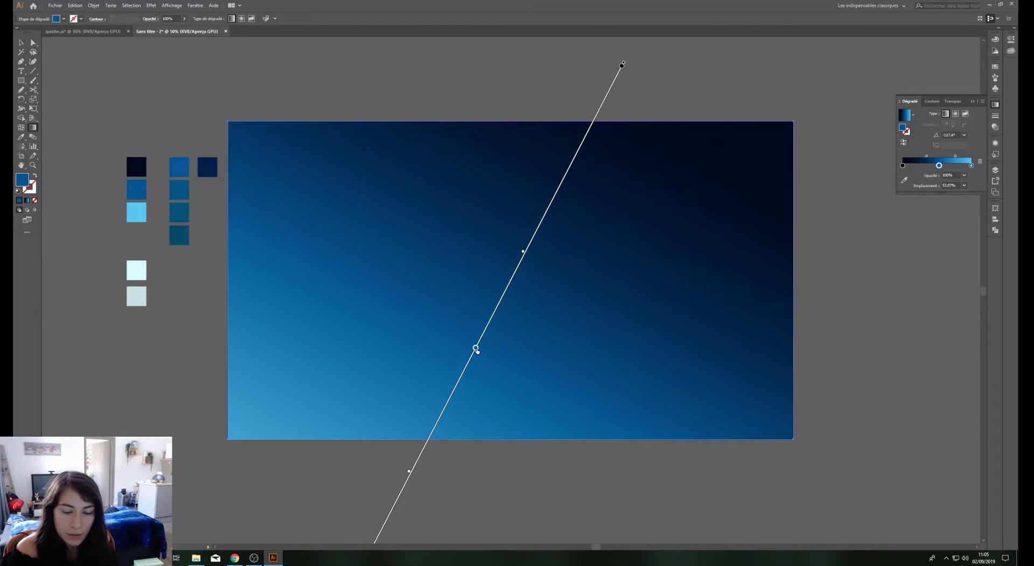
key(v)
click(530, 475)
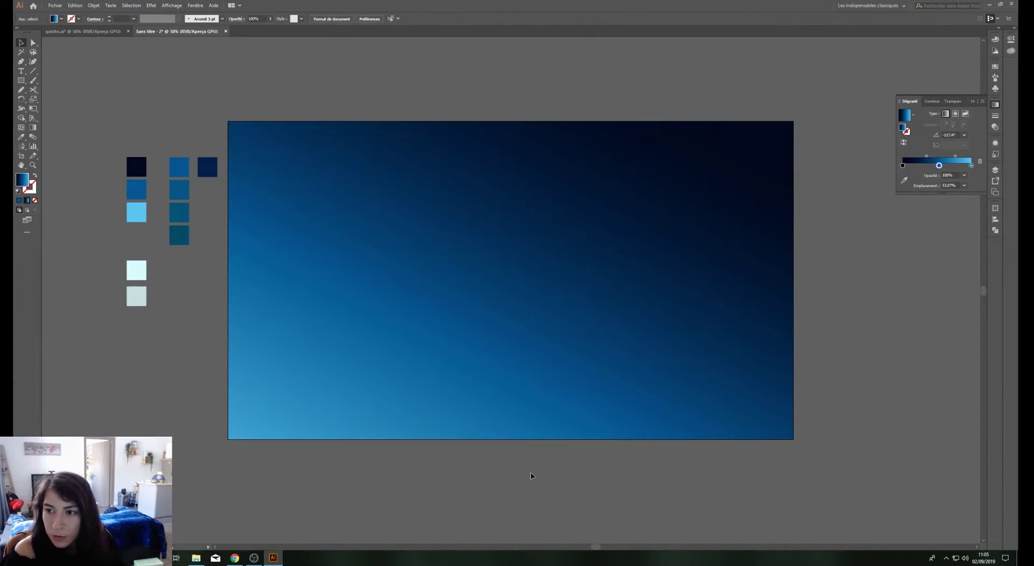
Create a new layer named 'bg' above the fond layer
click(974, 101)
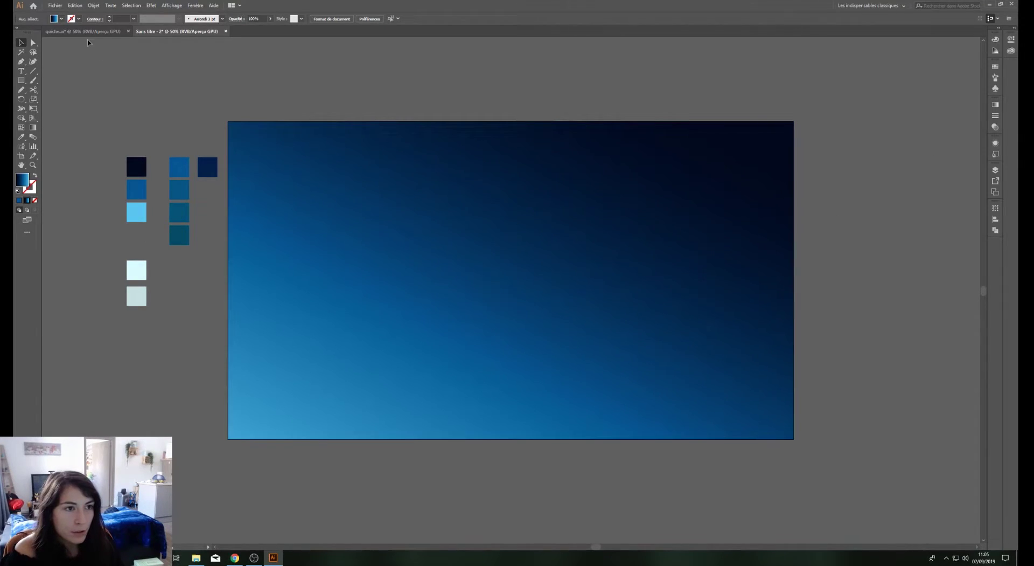
click(996, 170)
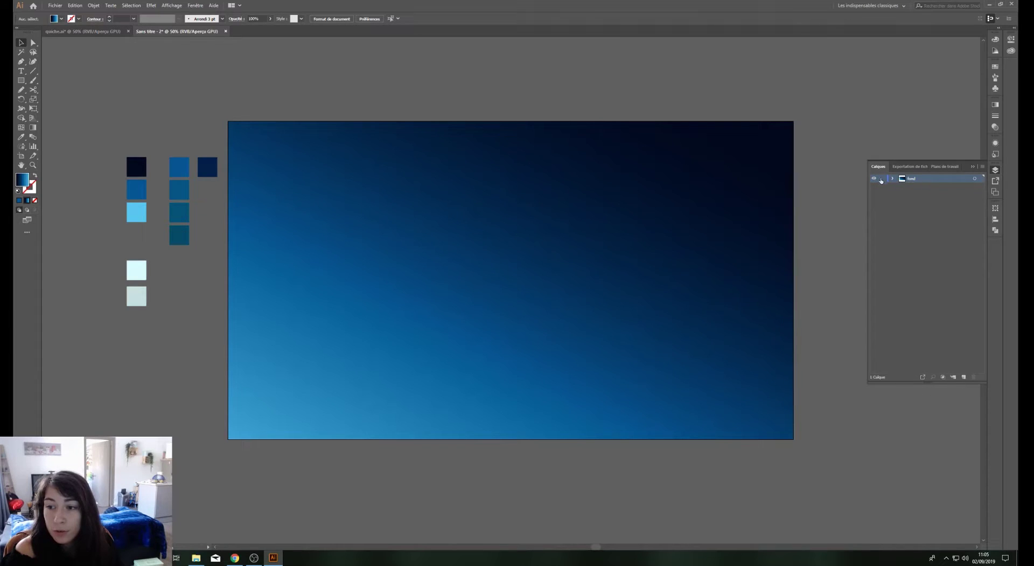
click(983, 166)
click(905, 169)
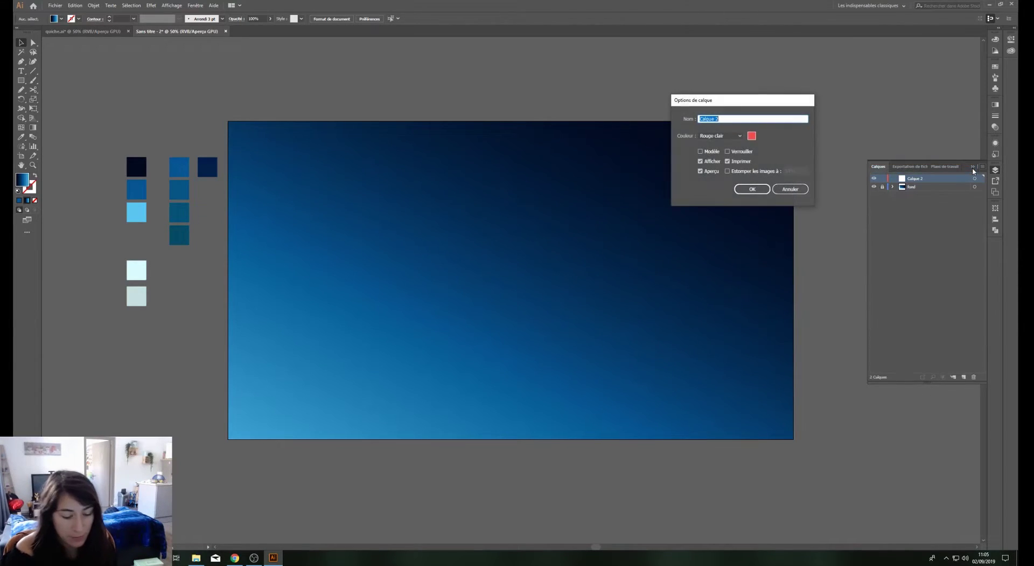
text(bg)
key(Return)
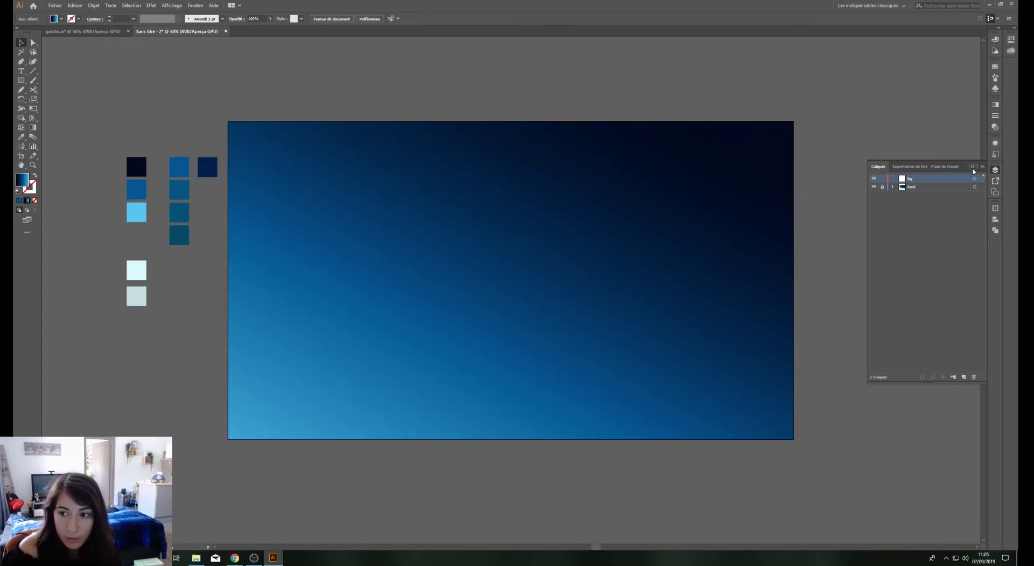
drag(608, 265, 620, 270)
key(p)
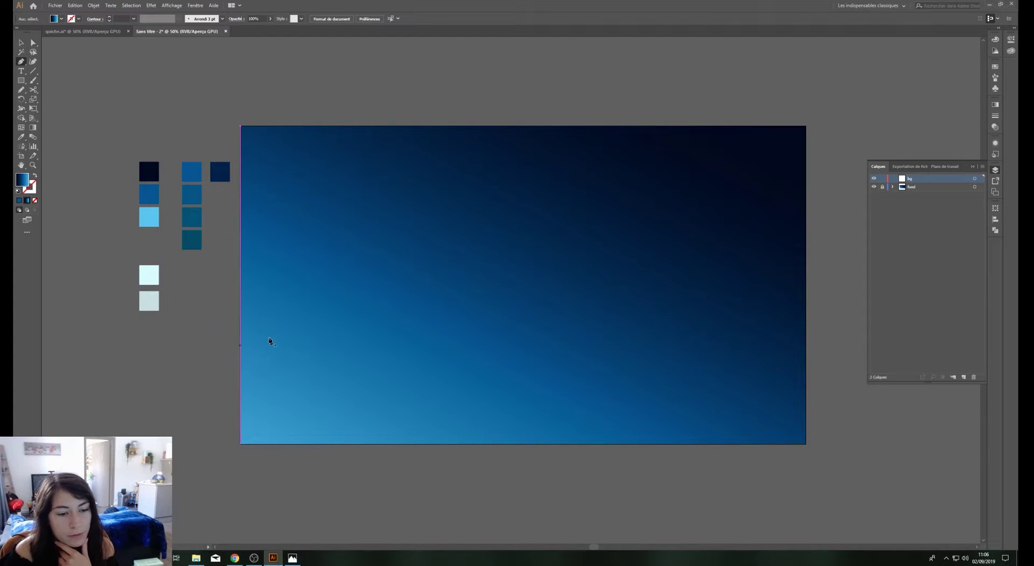
Start the mountain ridge at the left edge, rising to the tall left peak
click(292, 329)
key(ctrl+z)
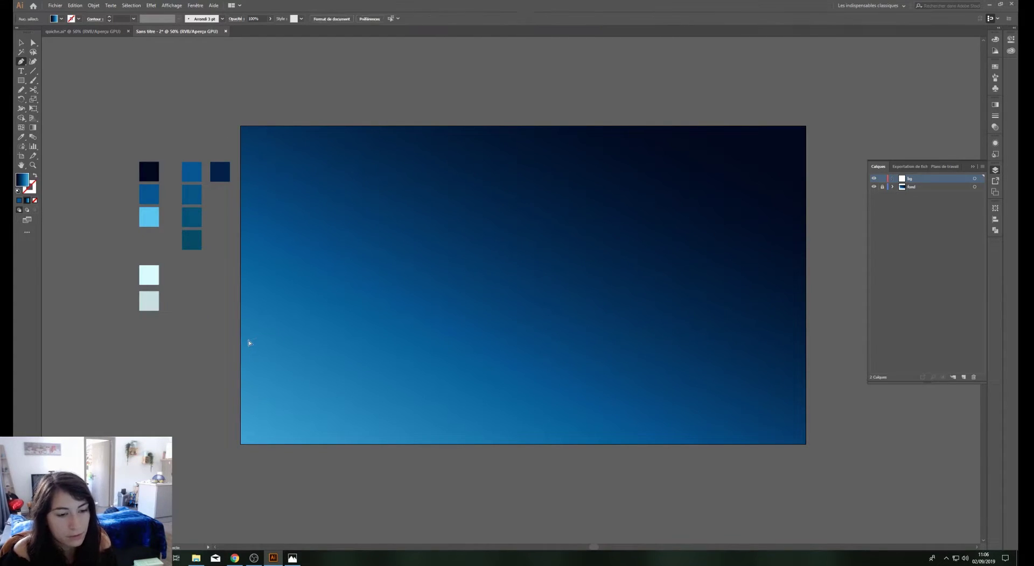
click(241, 343)
click(283, 332)
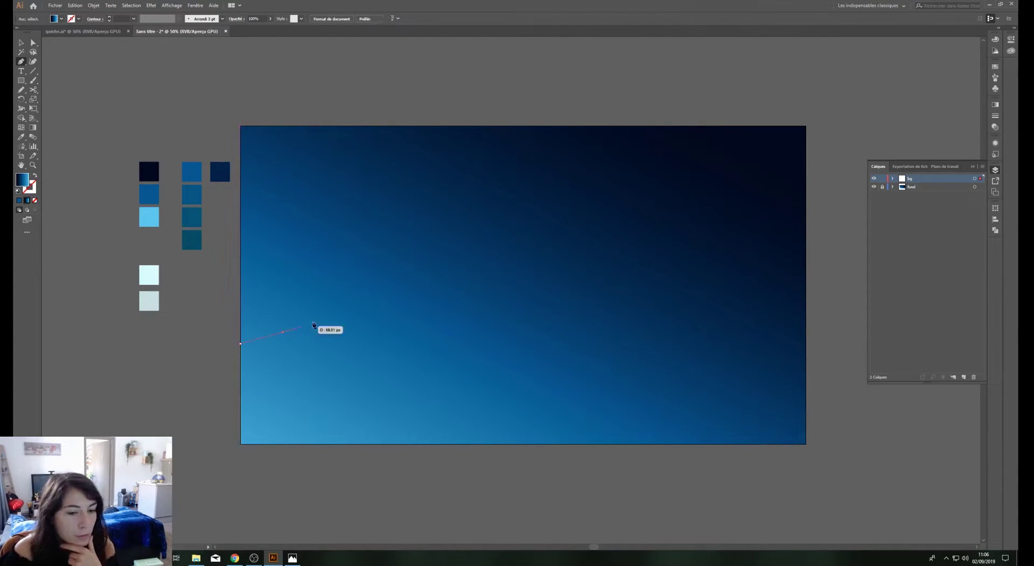
click(321, 317)
click(357, 291)
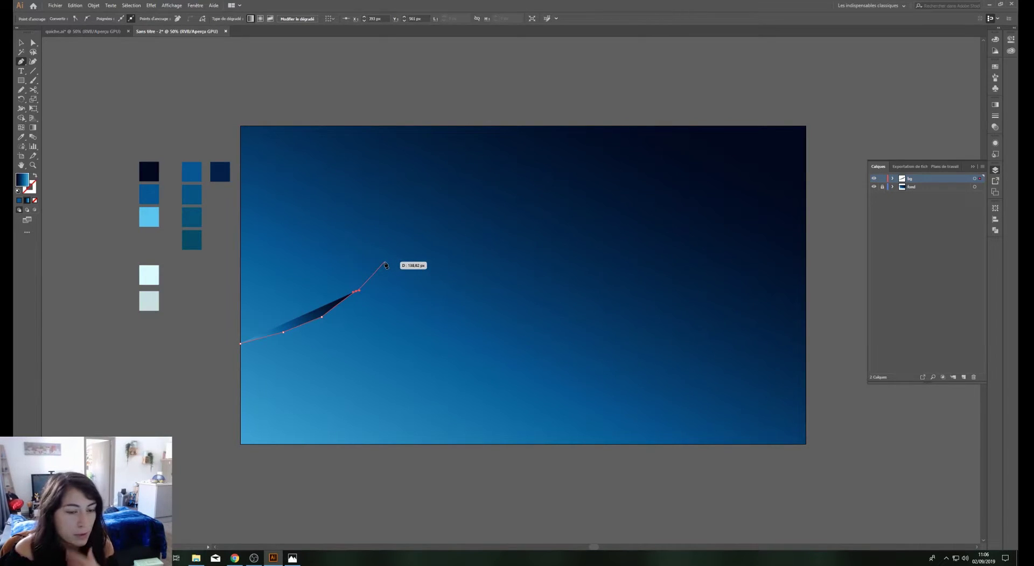
key(ctrl+z)
key(ctrl+z)
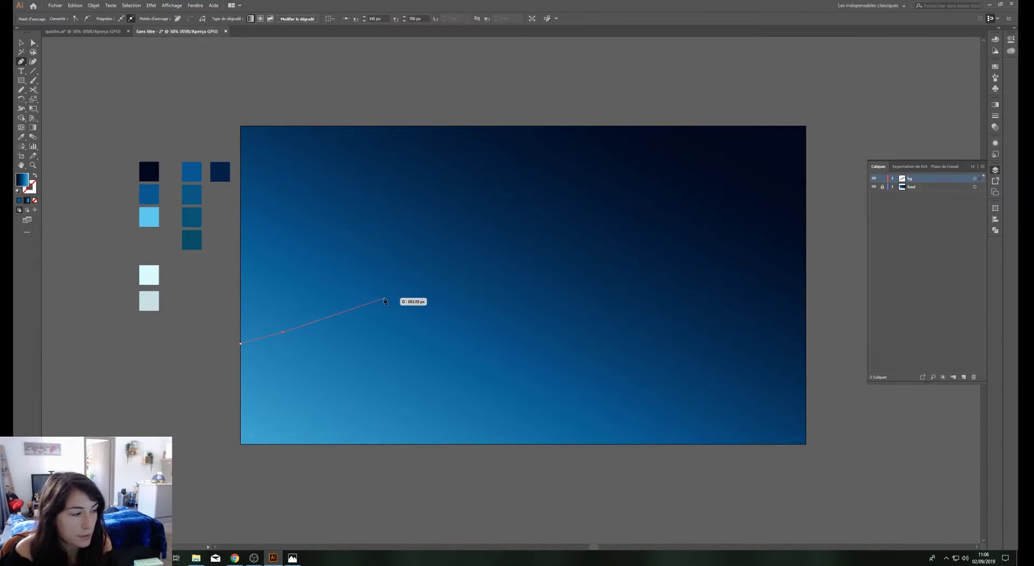
click(374, 298)
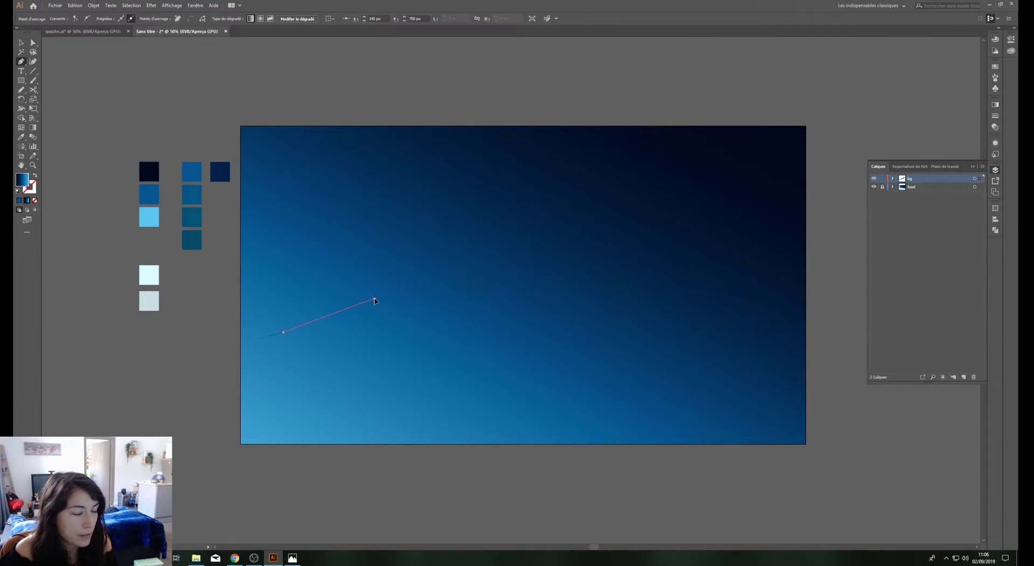
click(422, 265)
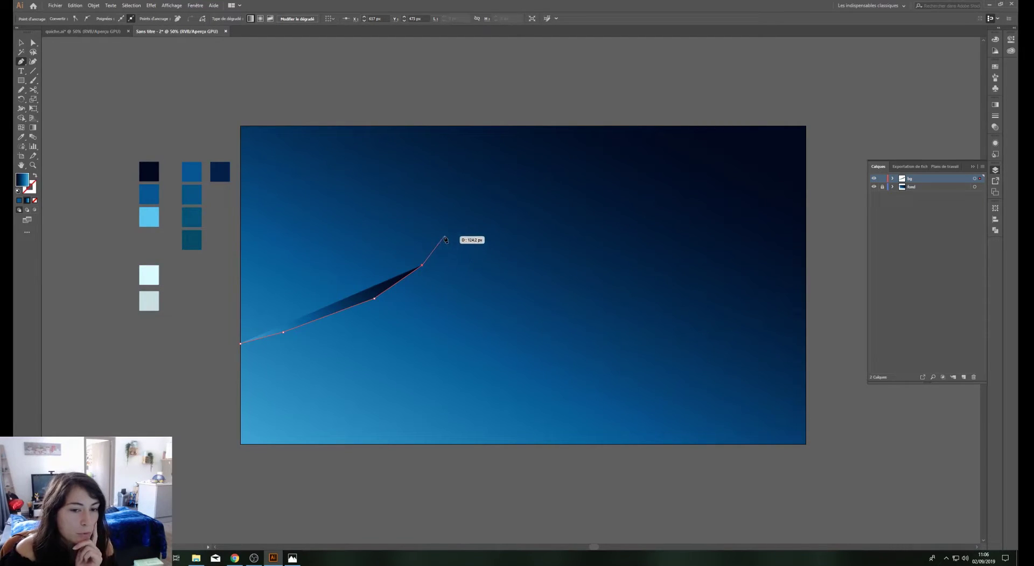
click(444, 240)
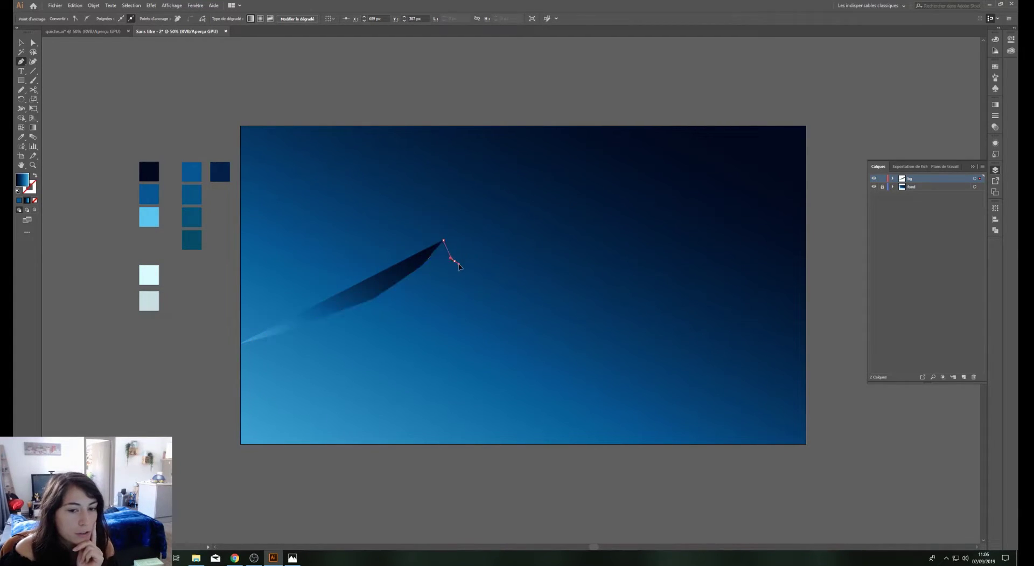
click(454, 260)
click(469, 281)
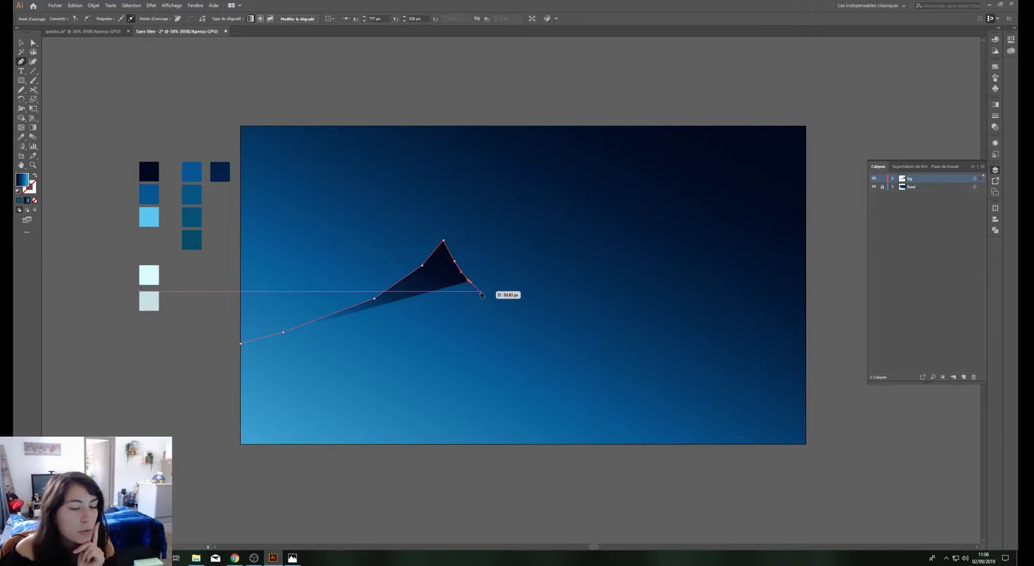
click(480, 291)
key(ctrl+z)
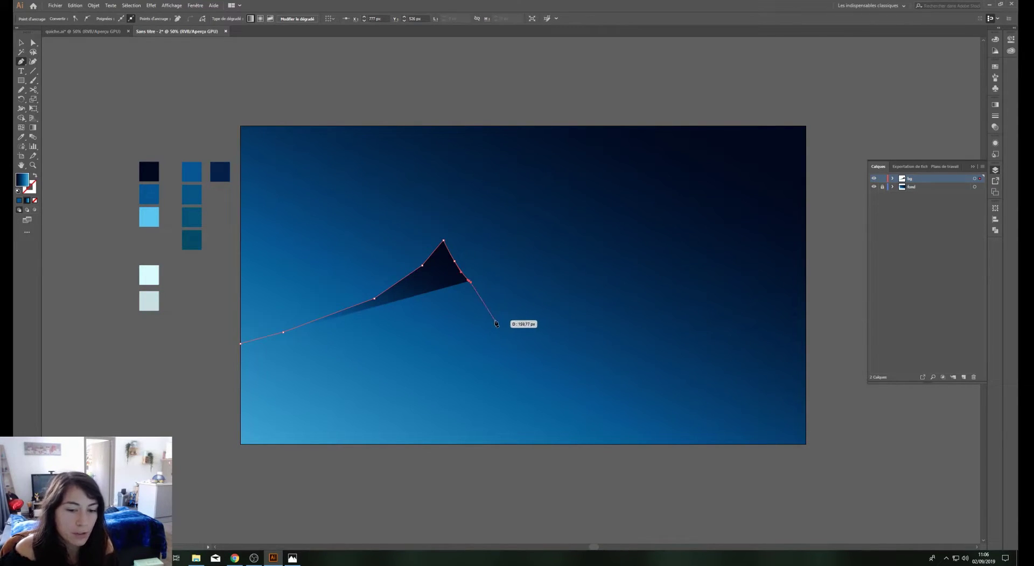
Trace the ridge down the tall peak's slope across the valley floor
click(496, 318)
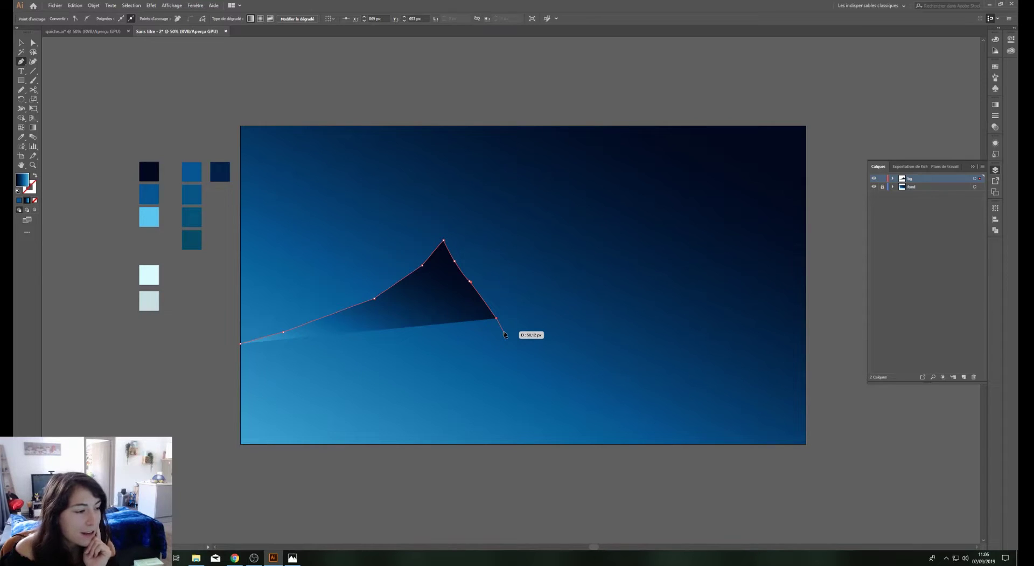
click(507, 334)
click(520, 349)
click(542, 363)
click(554, 373)
click(565, 375)
click(575, 375)
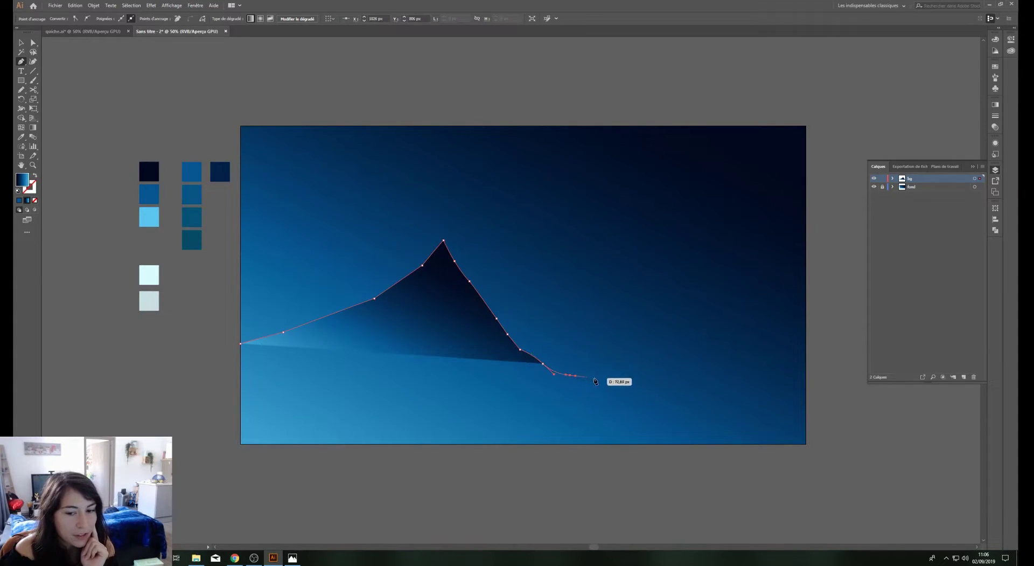
key(ctrl+z)
key(ctrl+z)
key(ctrl+z)
click(570, 375)
click(606, 377)
click(641, 366)
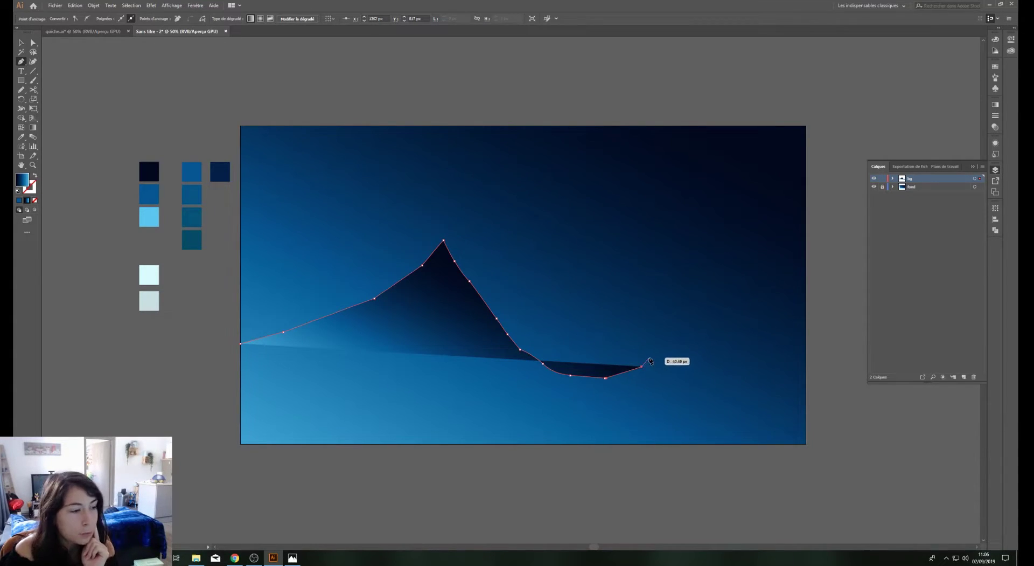
click(655, 351)
click(674, 341)
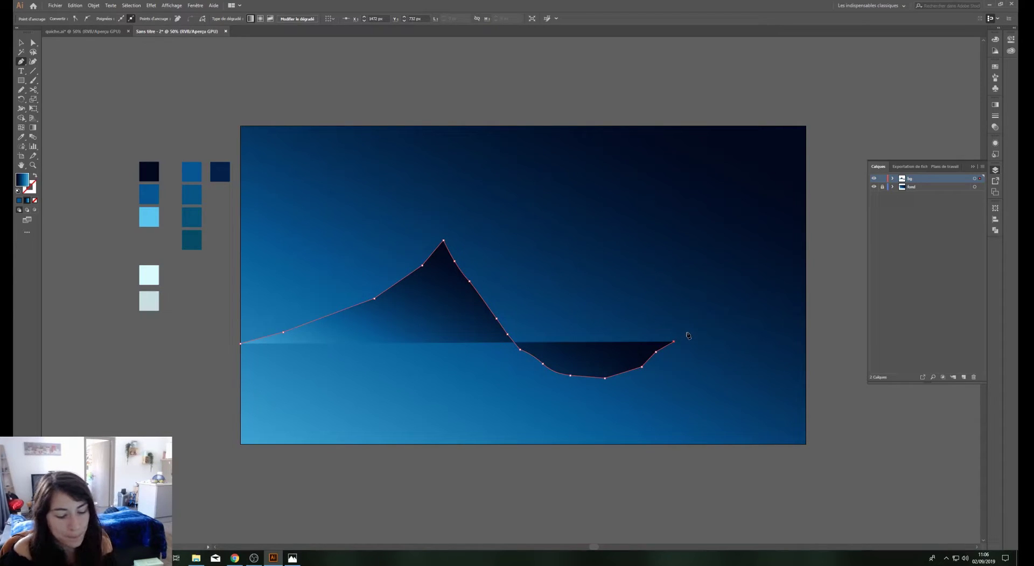
key(ctrl+z)
key(ctrl+z)
Trace the ridge over the right peak and close the shape at the bottom corners
click(682, 341)
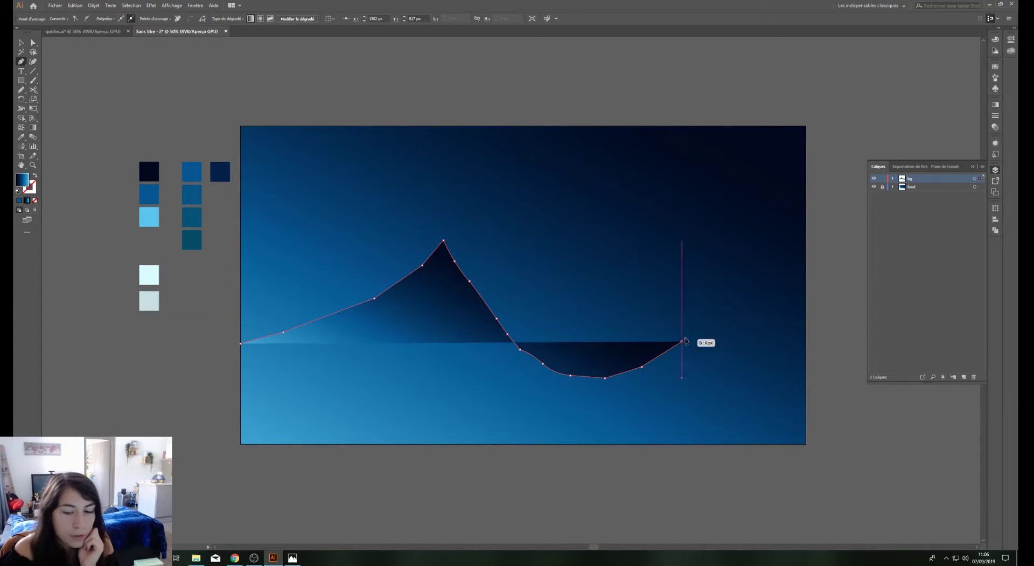
click(692, 333)
click(708, 315)
click(720, 298)
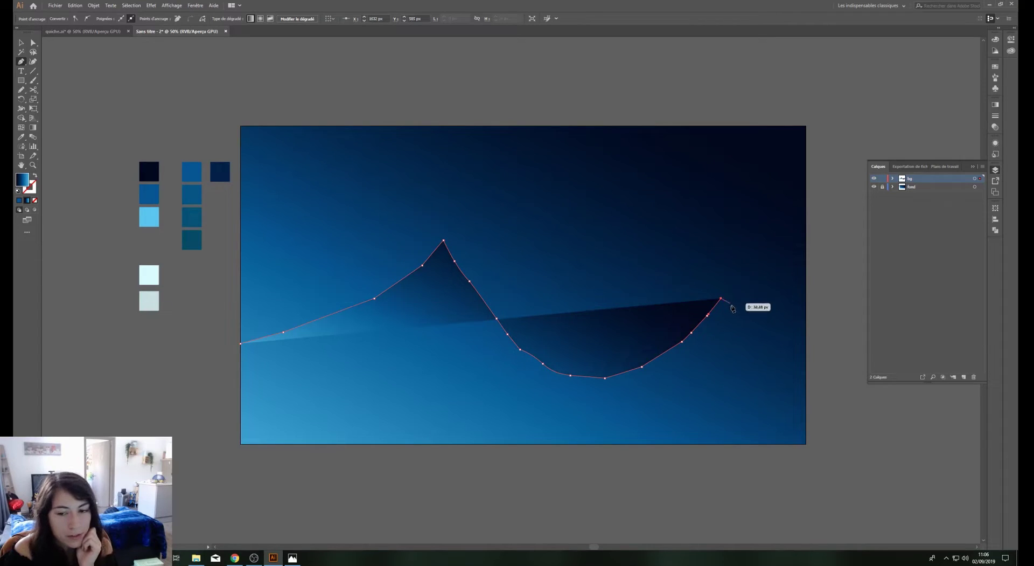
click(733, 307)
click(749, 329)
click(755, 337)
click(766, 351)
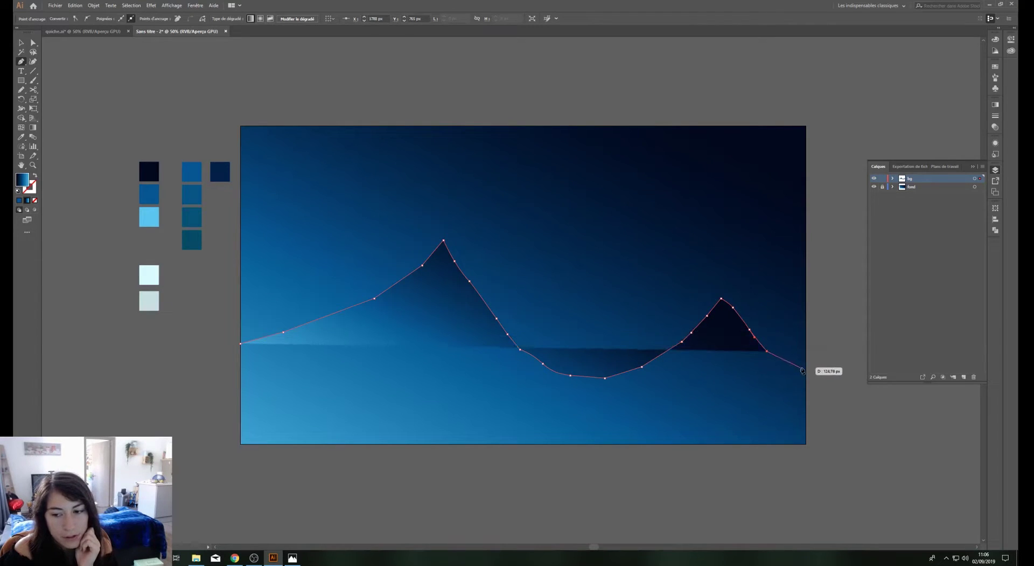
click(806, 371)
click(806, 443)
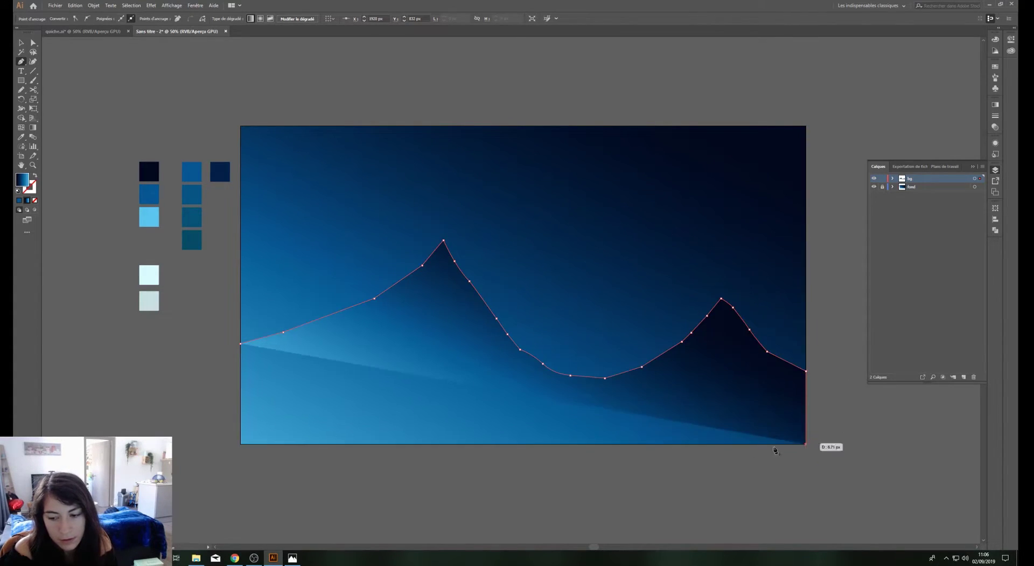
click(240, 443)
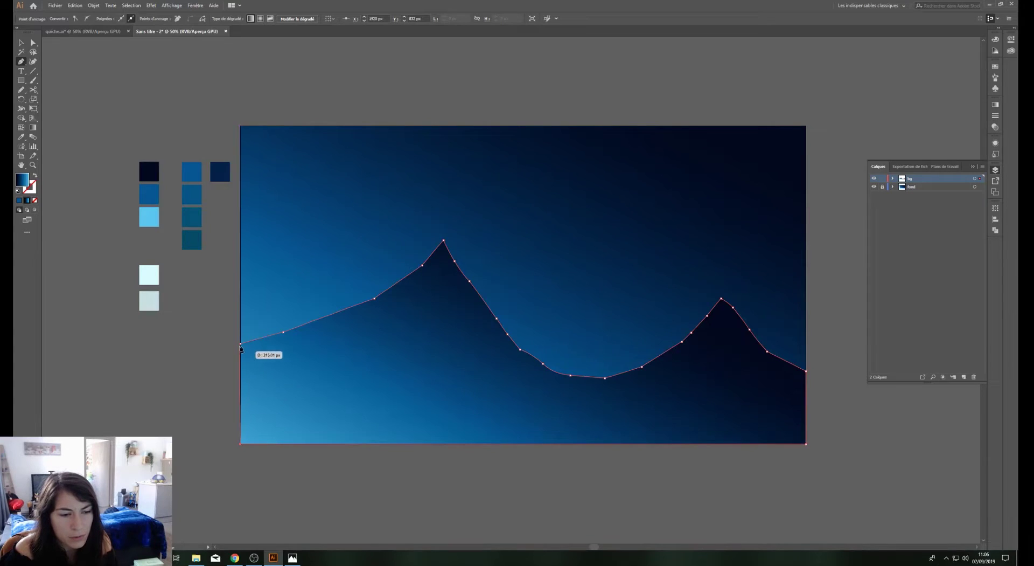
click(240, 343)
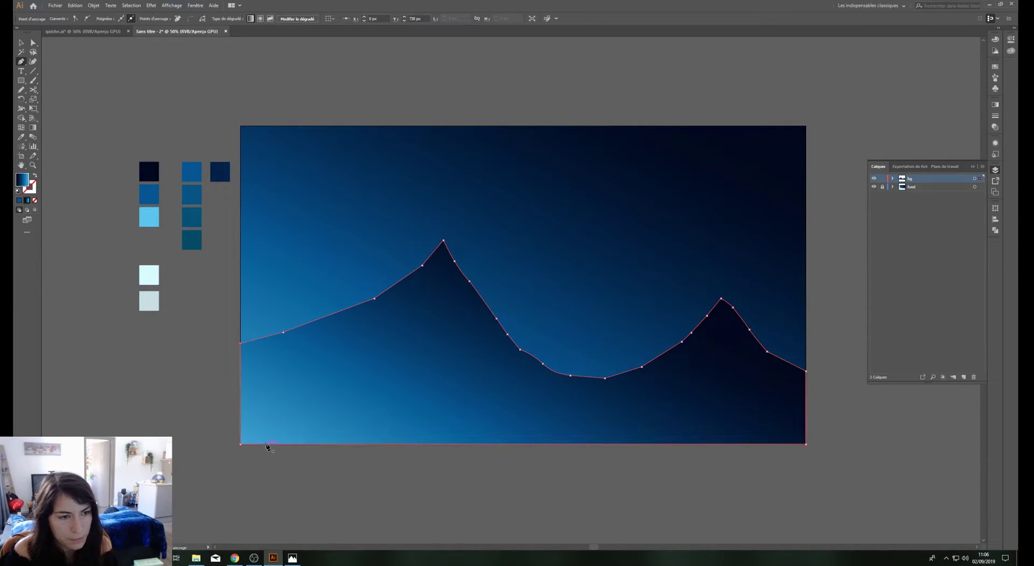
Fill the mountains with the medium blue swatch and apply a gradient fill
key(i)
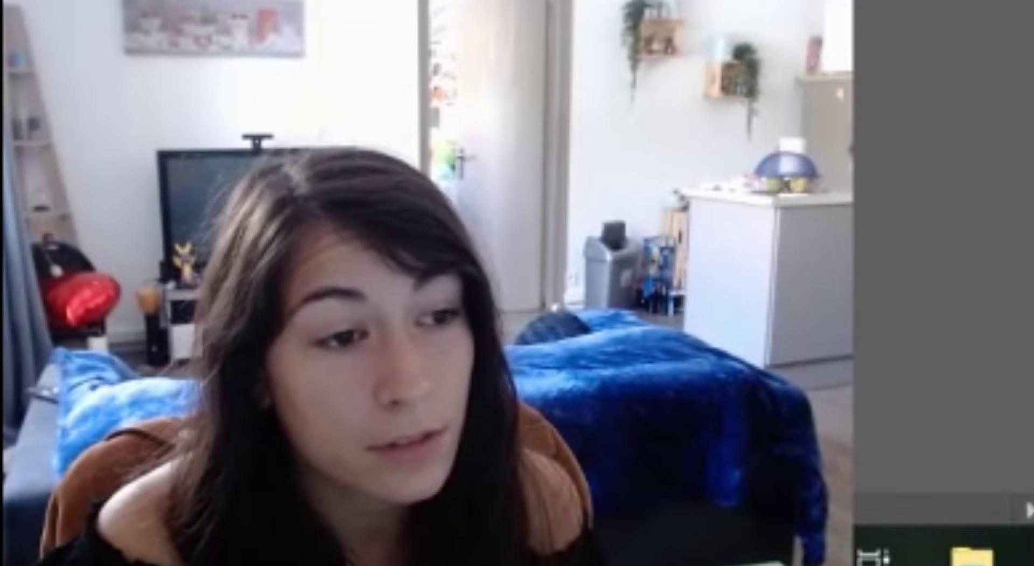
click(148, 194)
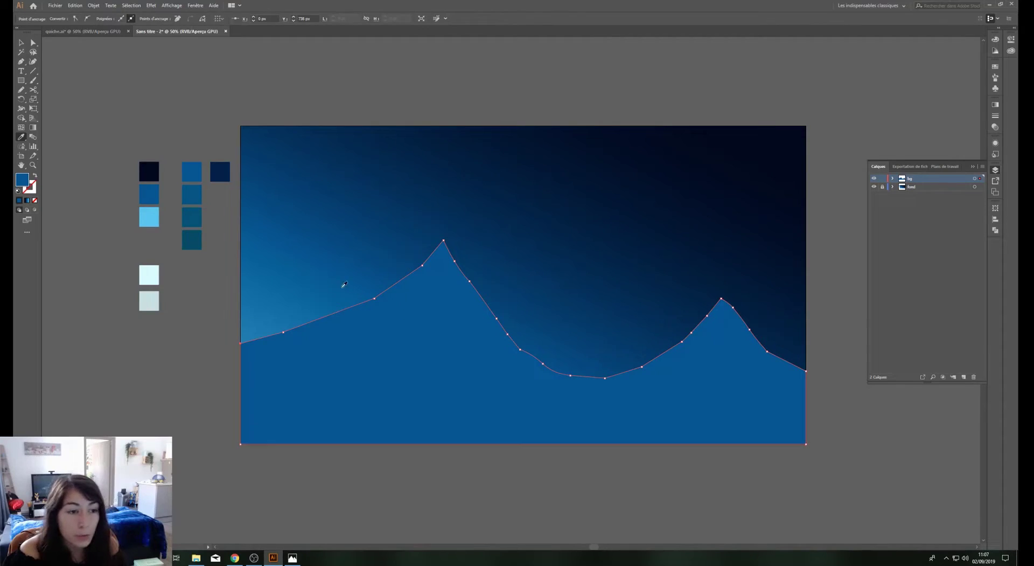
click(33, 127)
click(384, 414)
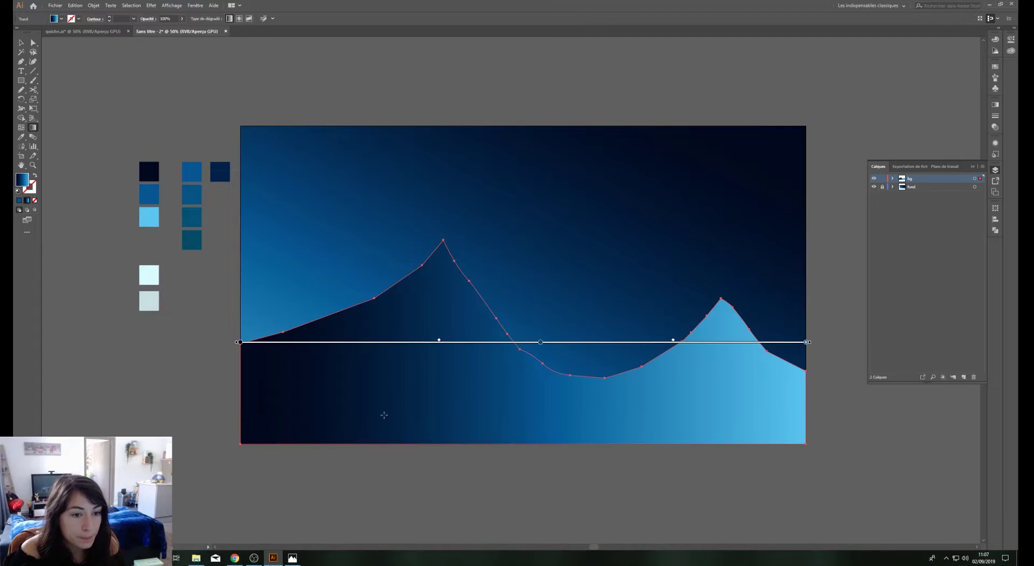
Reduce the gradient to two stops with medium blue on the left, set to Radial and reversed
click(995, 106)
drag(942, 169, 932, 186)
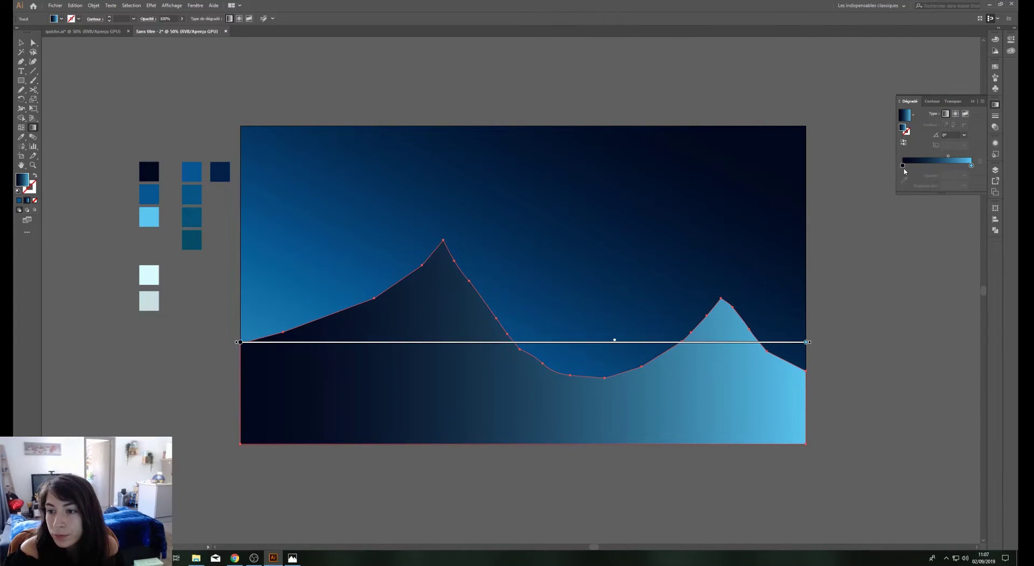
click(903, 166)
click(904, 180)
click(197, 173)
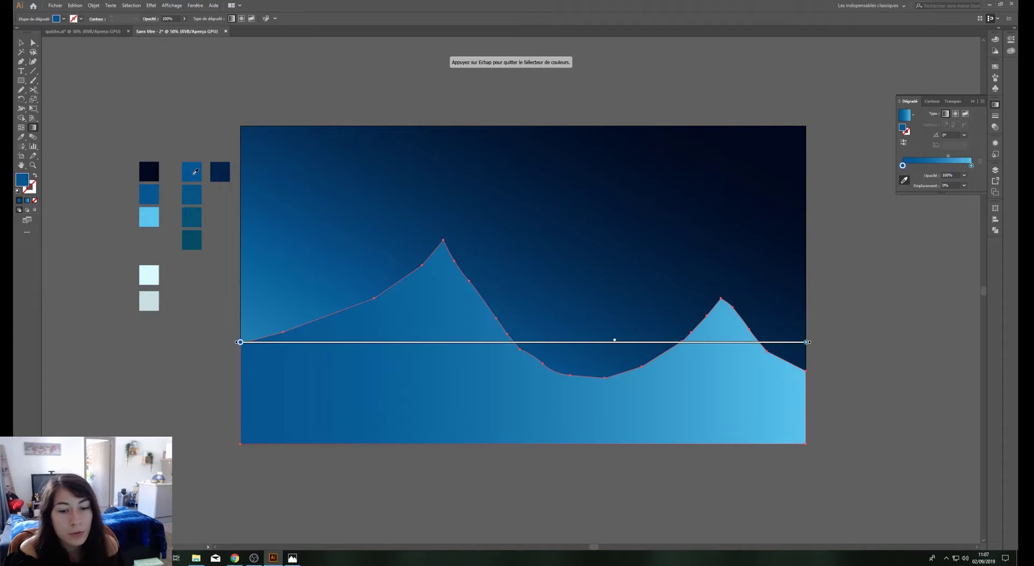
key(Escape)
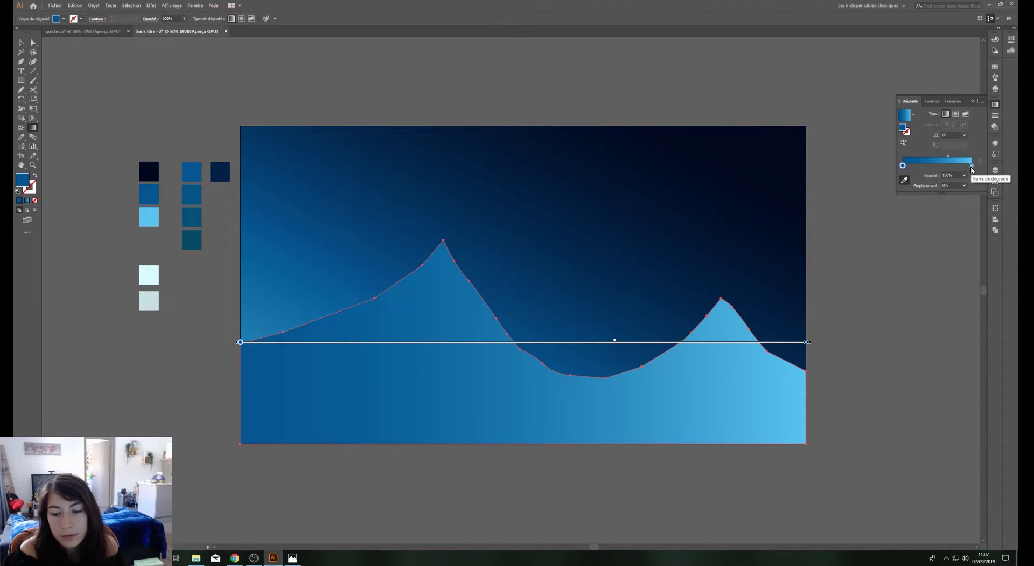
click(972, 165)
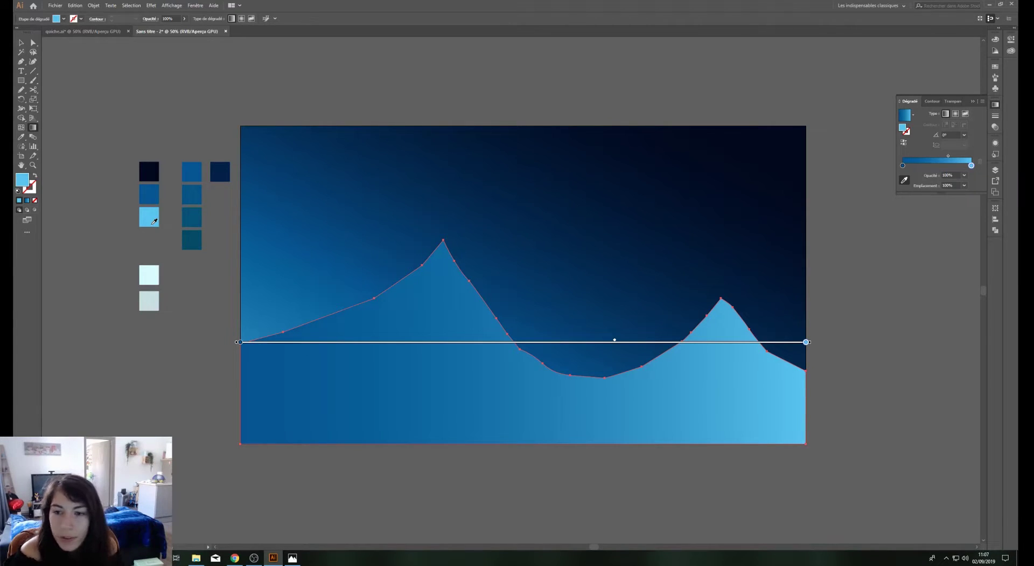
click(955, 113)
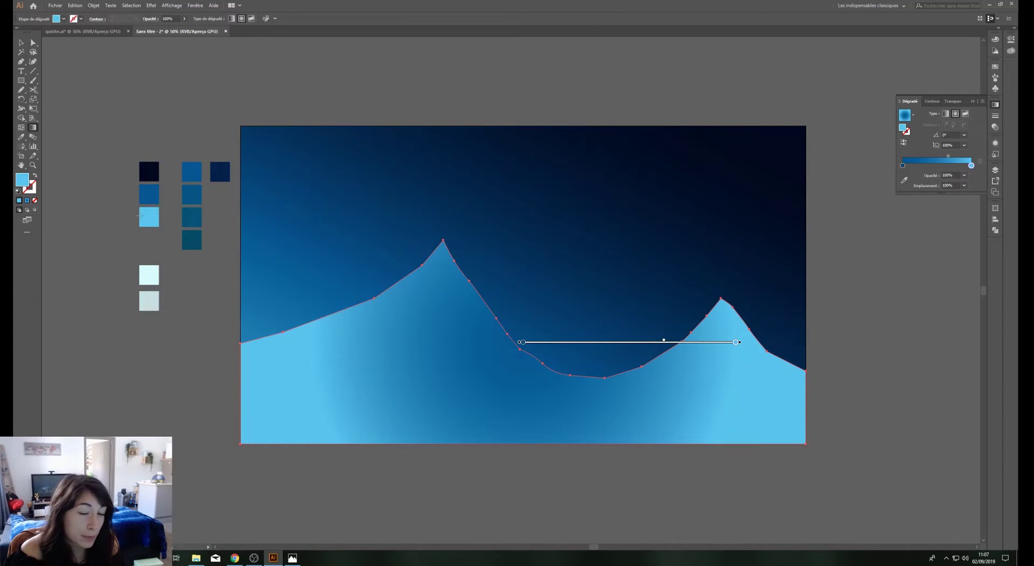
click(904, 142)
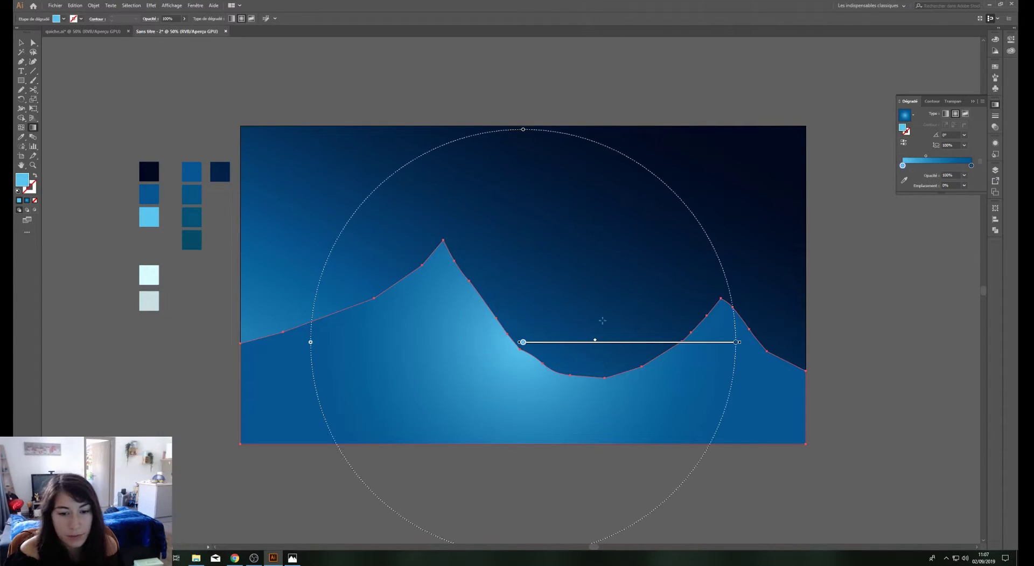
Position the radial glow above the valley between the peaks, then deselect
drag(524, 345, 733, 300)
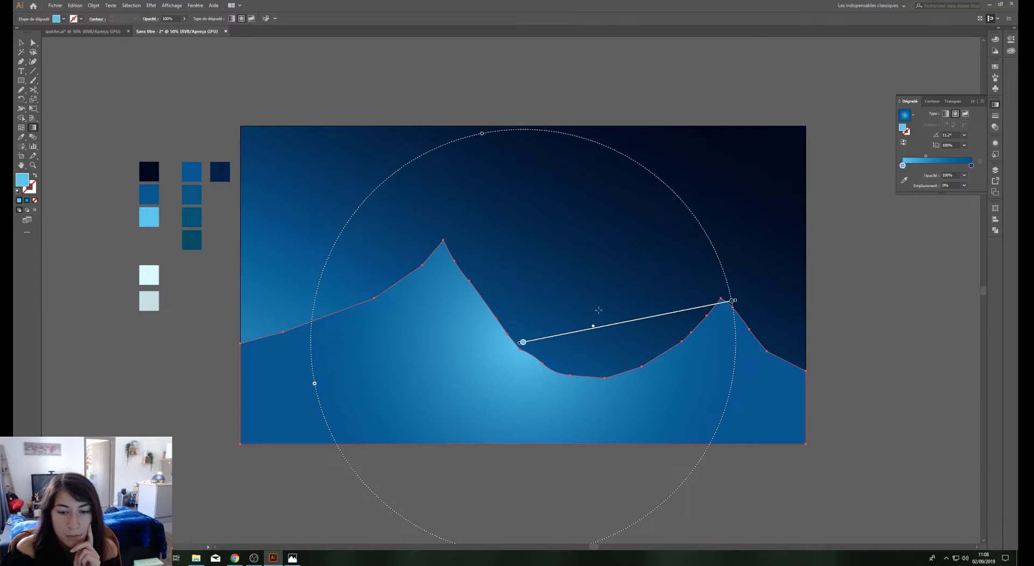
drag(599, 310, 486, 206)
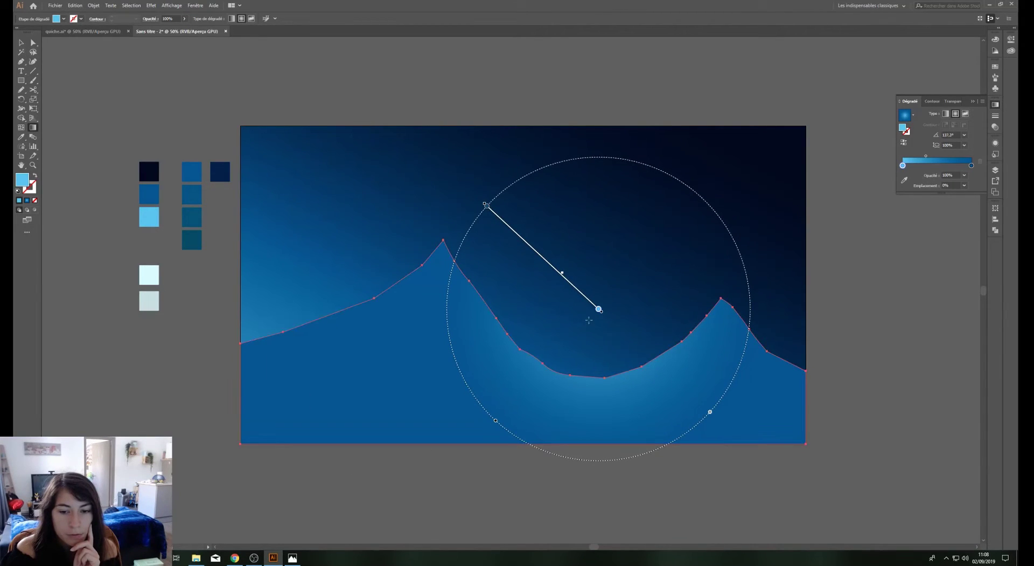
drag(602, 312, 598, 310)
click(609, 315)
drag(588, 300, 584, 246)
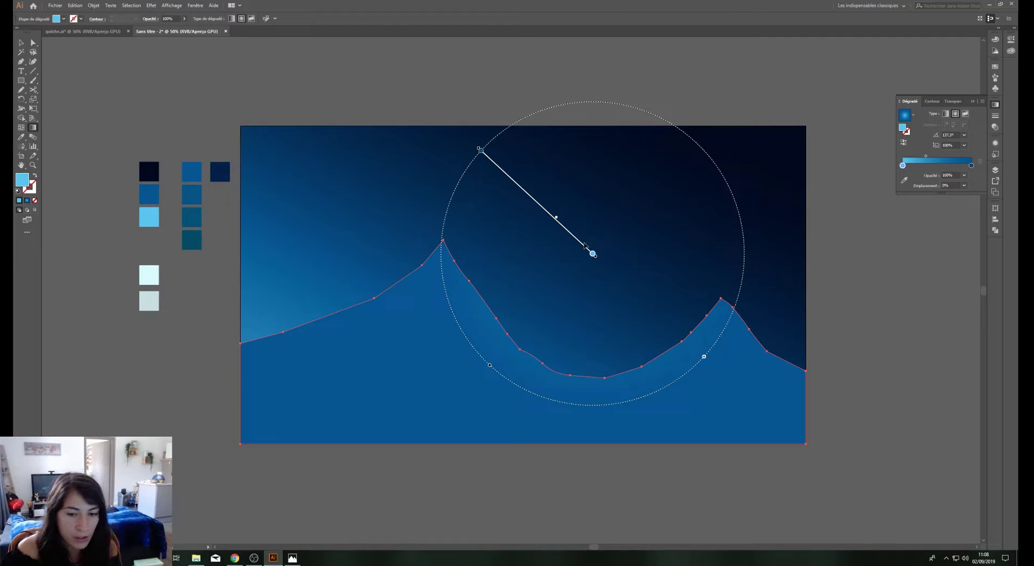
key(v)
click(589, 484)
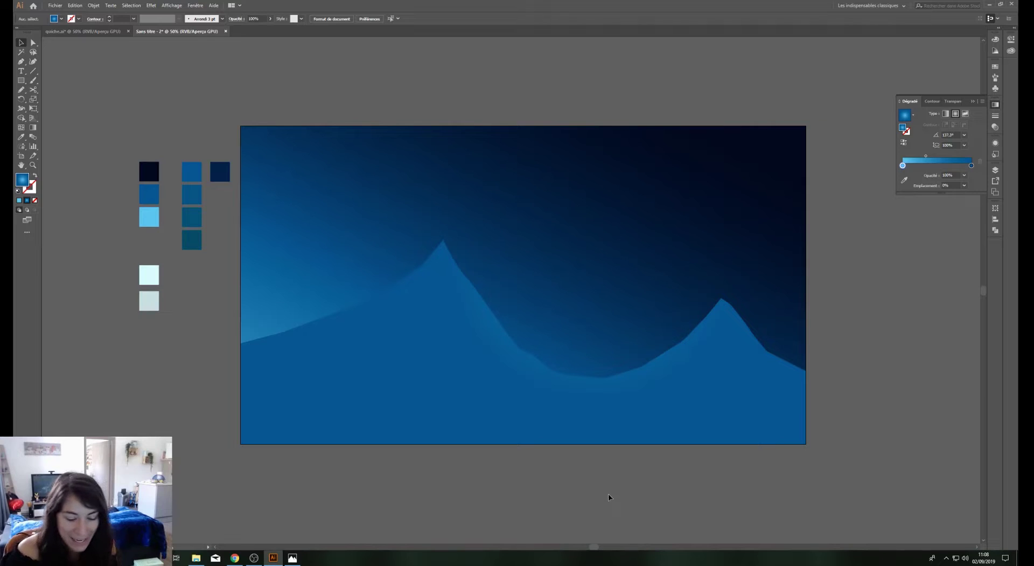
Start a nearer mountain outline at the left edge with a small hill and dip
key(p)
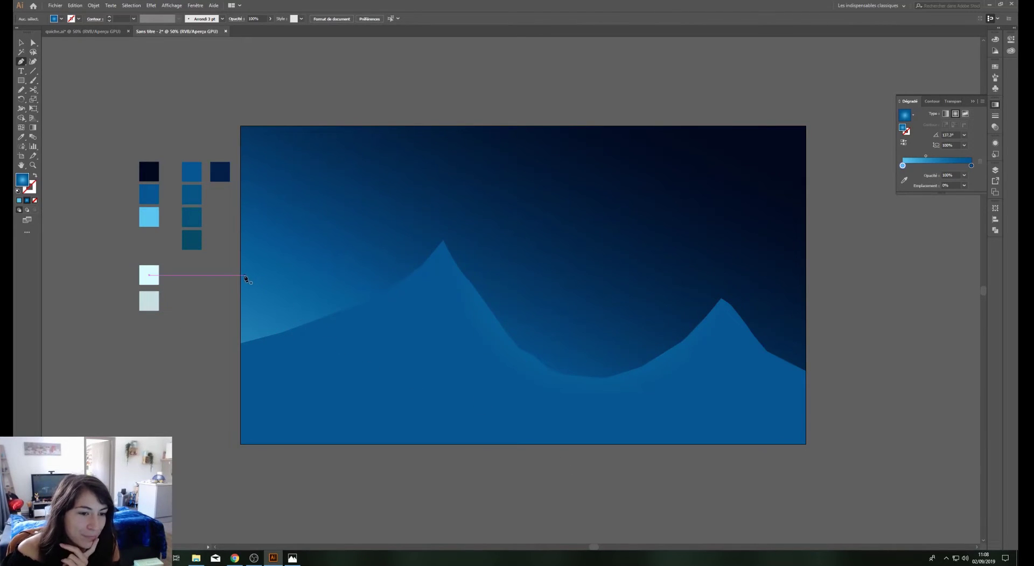
click(240, 281)
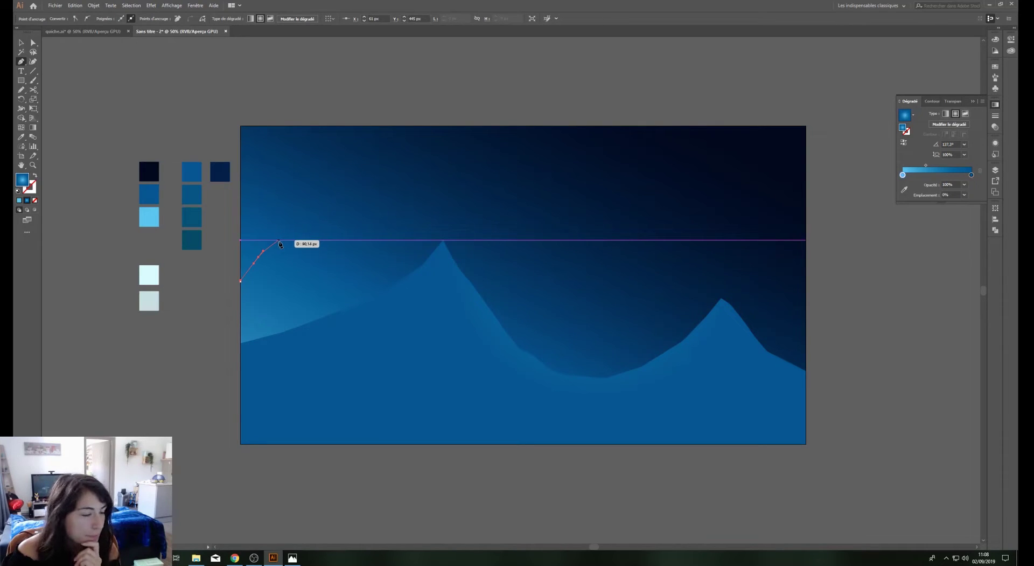
click(279, 231)
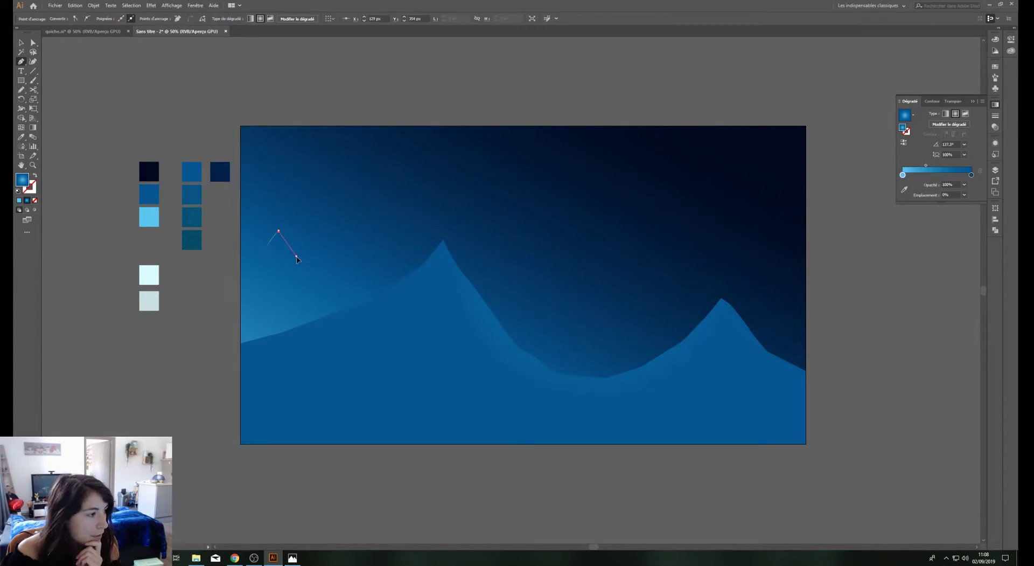
click(296, 256)
click(313, 279)
click(333, 300)
click(352, 320)
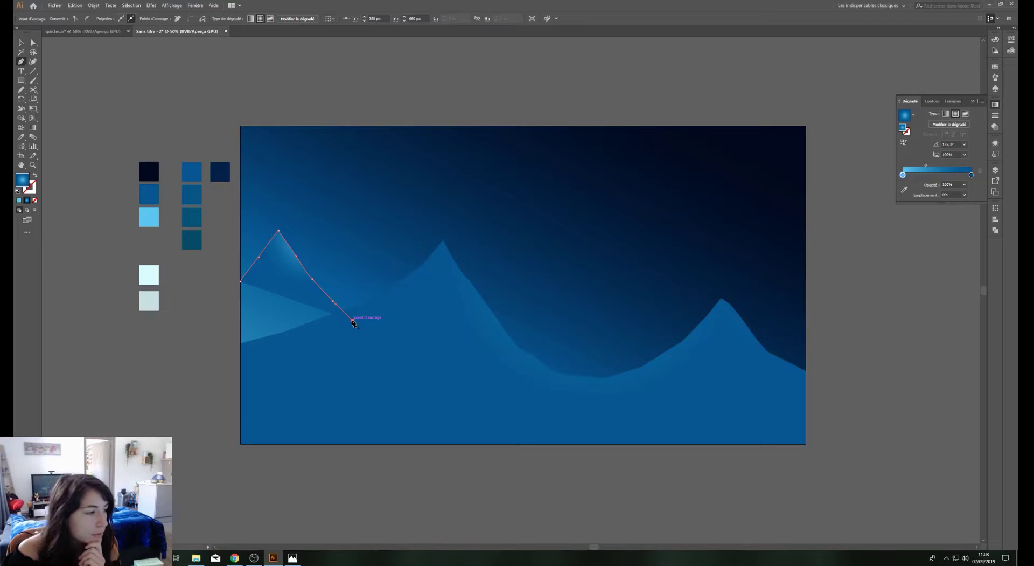
click(367, 303)
click(374, 298)
click(381, 292)
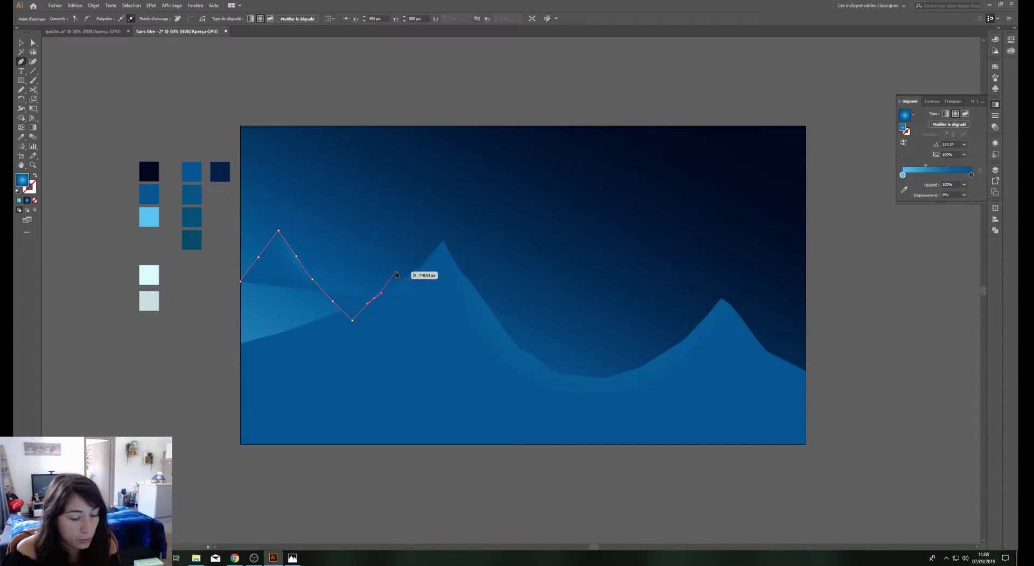
key(ctrl+z)
key(ctrl+z)
key(ctrl+z)
click(318, 285)
click(340, 294)
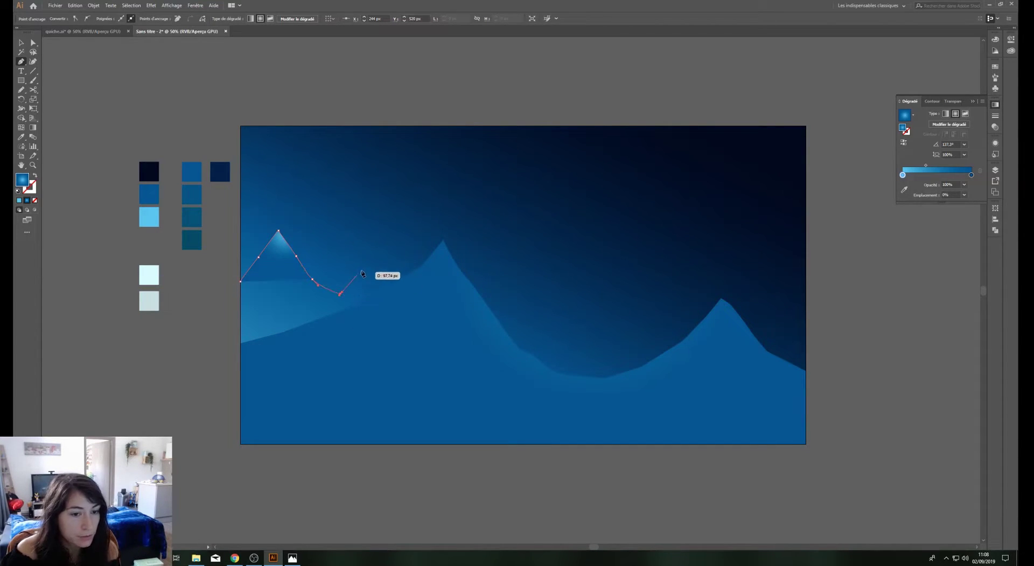
Continue the outline up to the tall peak and down its far slope
click(376, 262)
click(386, 259)
click(400, 253)
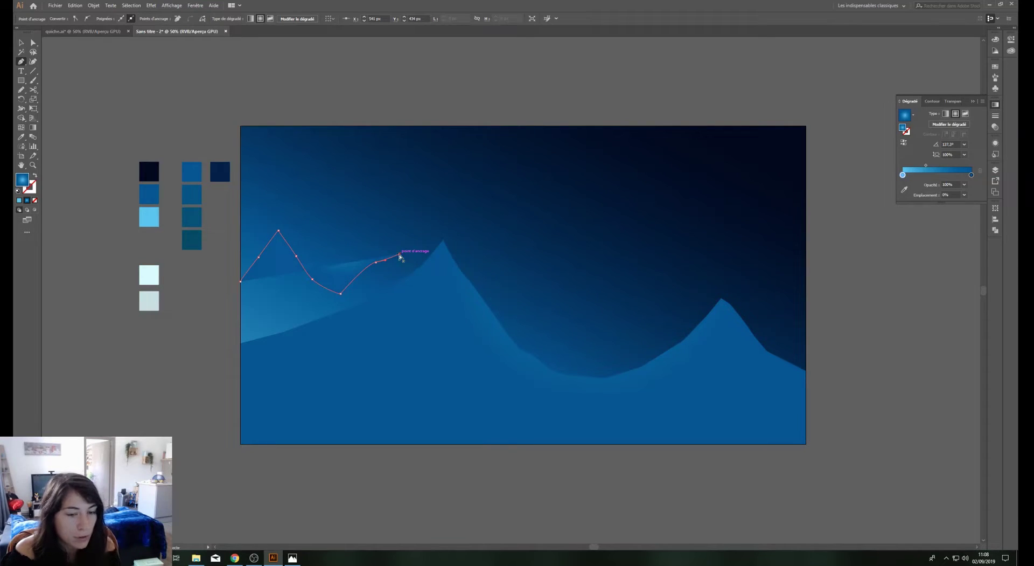
key(ctrl+z)
key(ctrl+z)
key(ctrl+z)
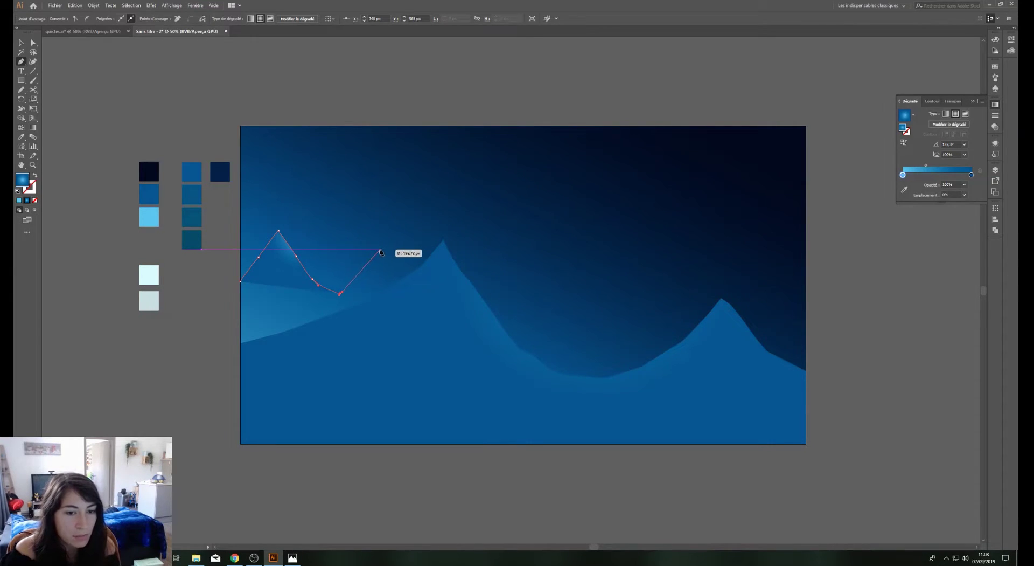
click(387, 242)
ctrl+click(406, 266)
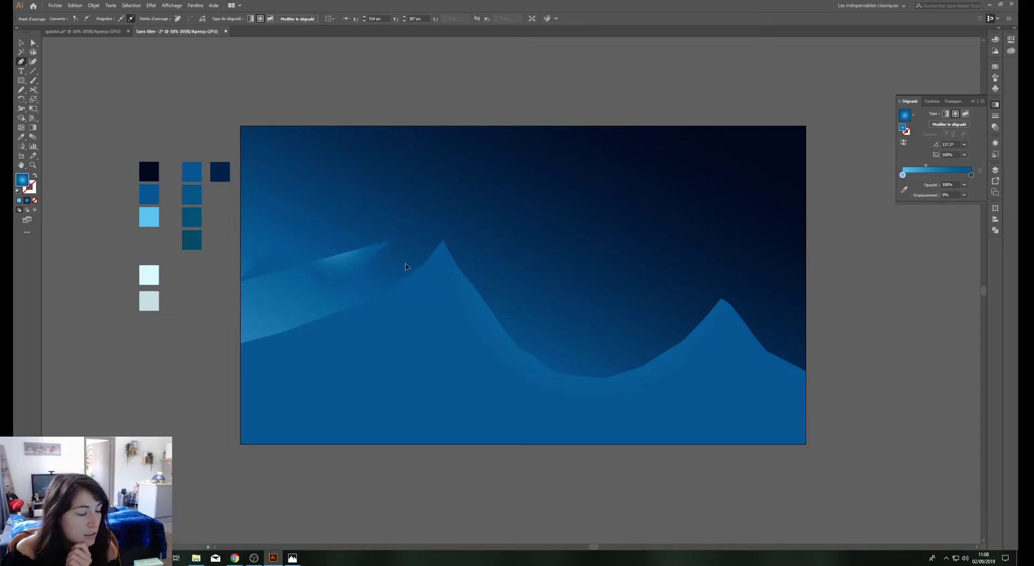
click(392, 240)
click(423, 283)
click(436, 303)
click(456, 335)
click(476, 366)
click(487, 381)
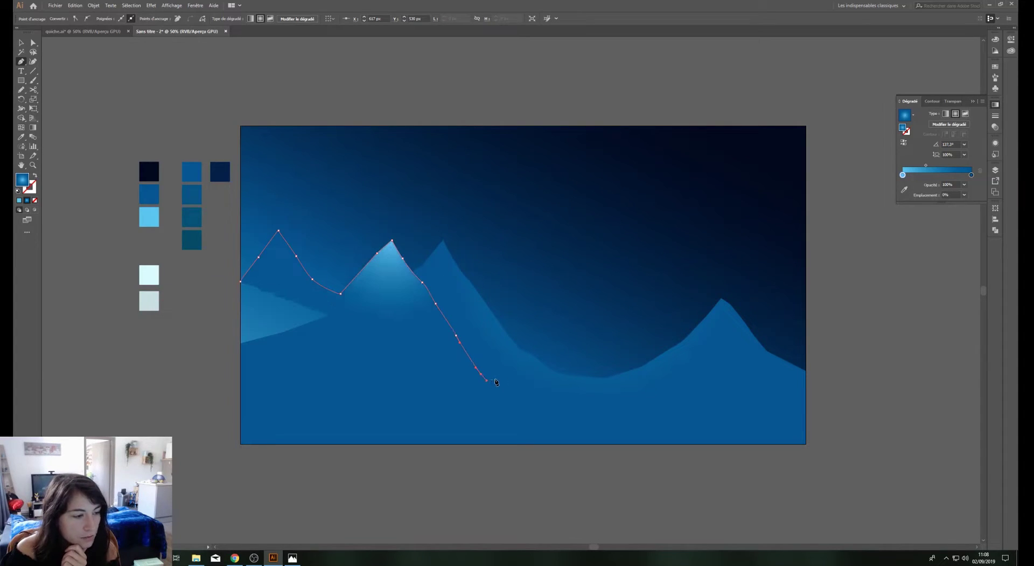
Extend the outline over a small peak and across the valley to the right
click(528, 351)
click(552, 329)
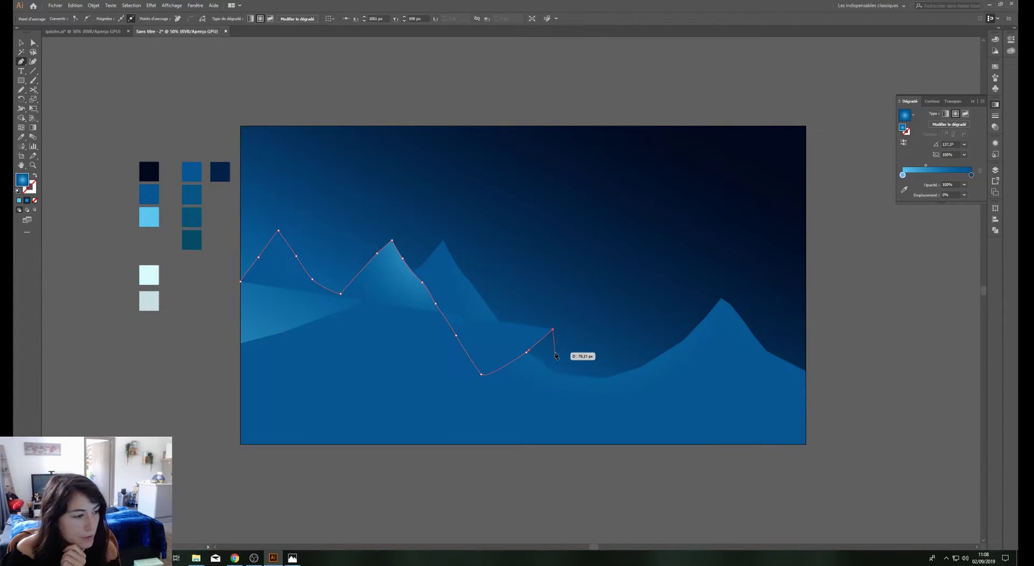
click(564, 371)
click(636, 376)
click(691, 390)
ctrl+click(721, 396)
click(739, 376)
click(761, 356)
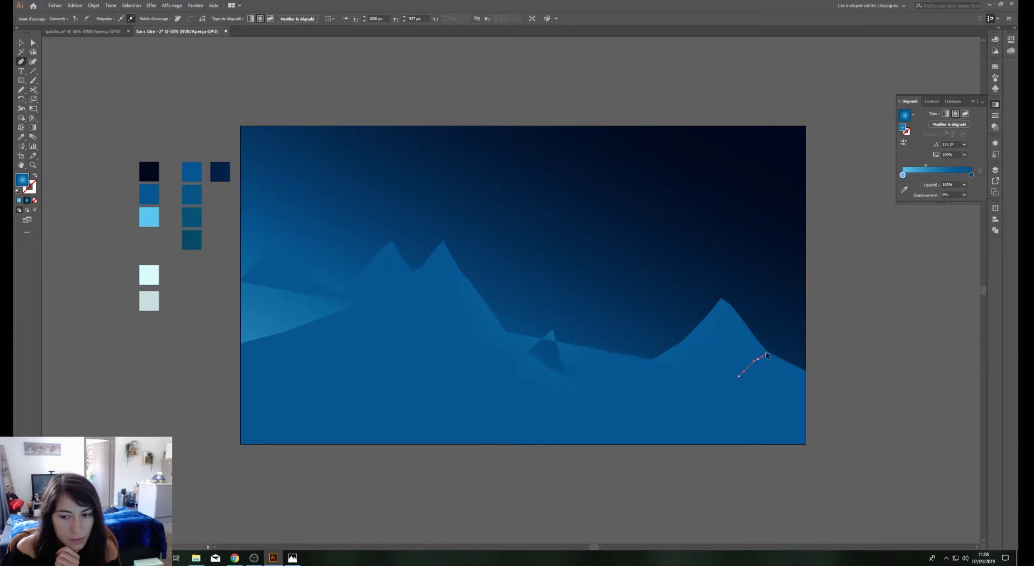
Close the shape via the right edge and bottom corners, then eyedrop the existing blue gradient
click(770, 342)
click(781, 306)
click(793, 275)
click(806, 249)
click(806, 445)
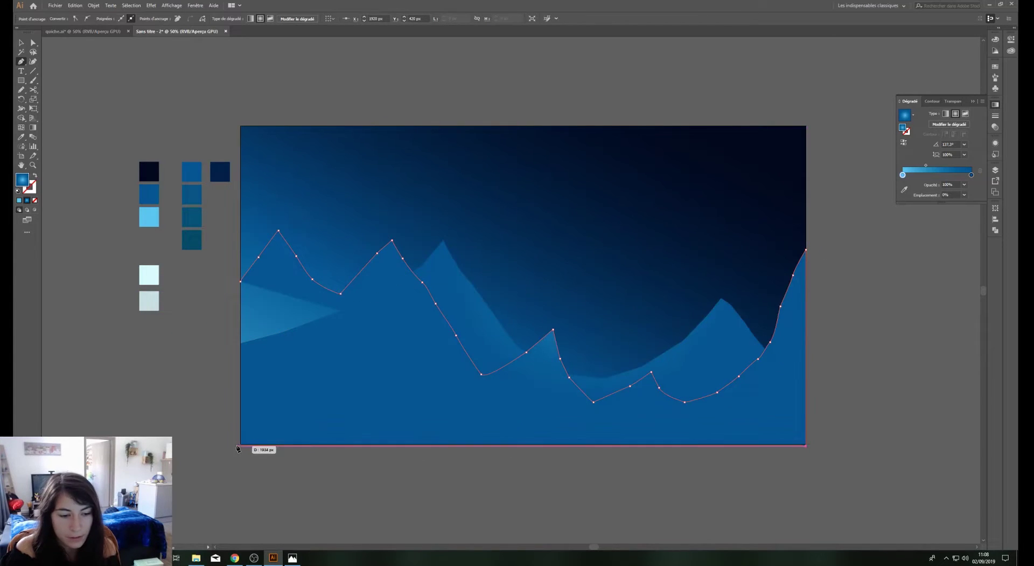
click(239, 445)
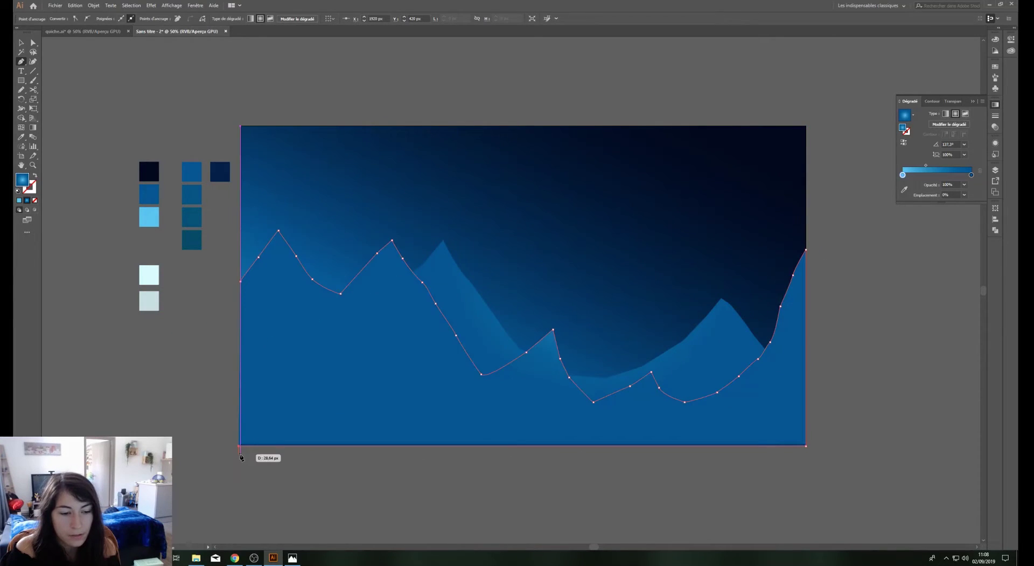
click(241, 281)
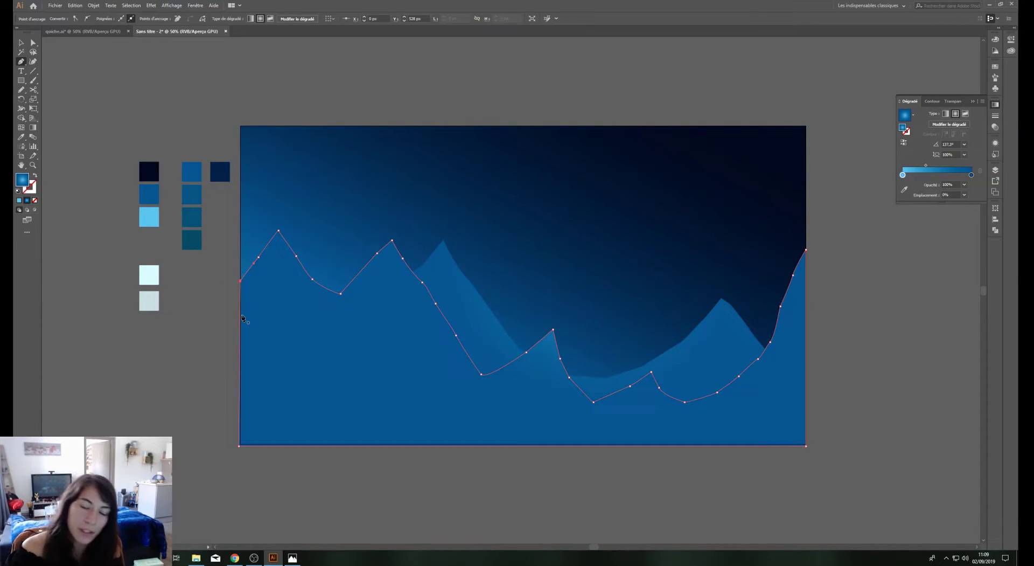
key(i)
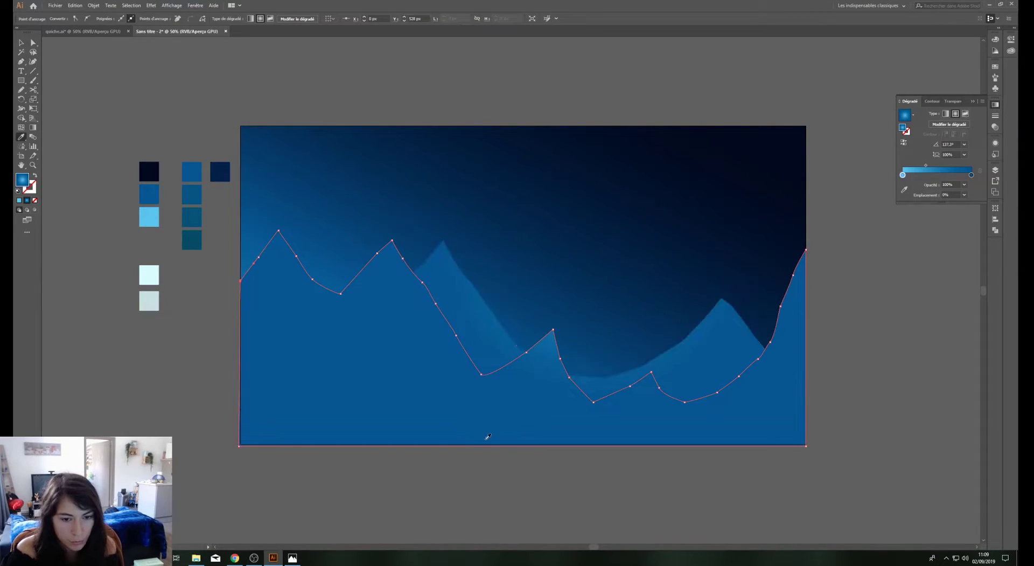
click(488, 436)
Recolour the mountain gradient's right-hand stop with a sampled teal colour
key(v)
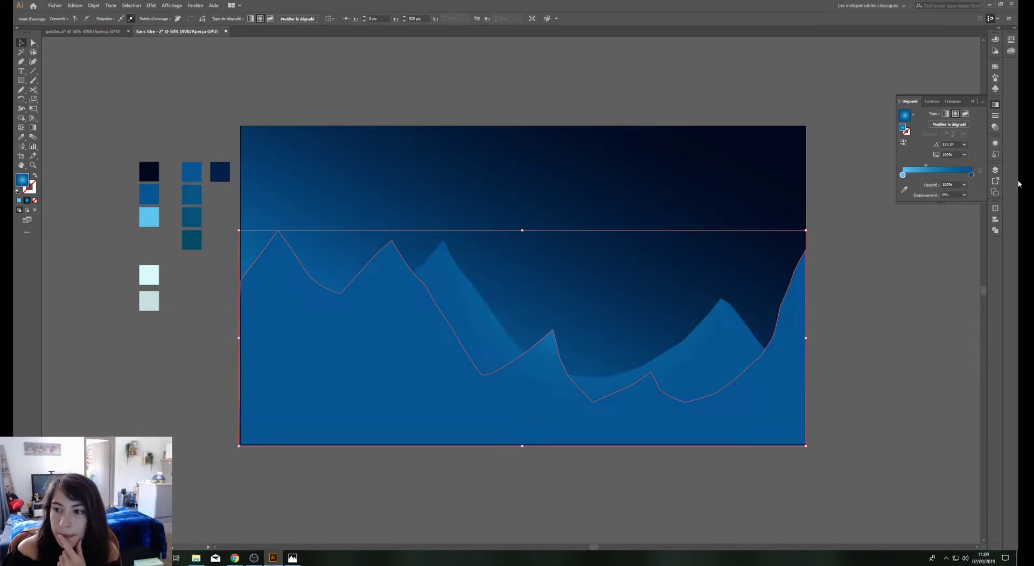
click(972, 175)
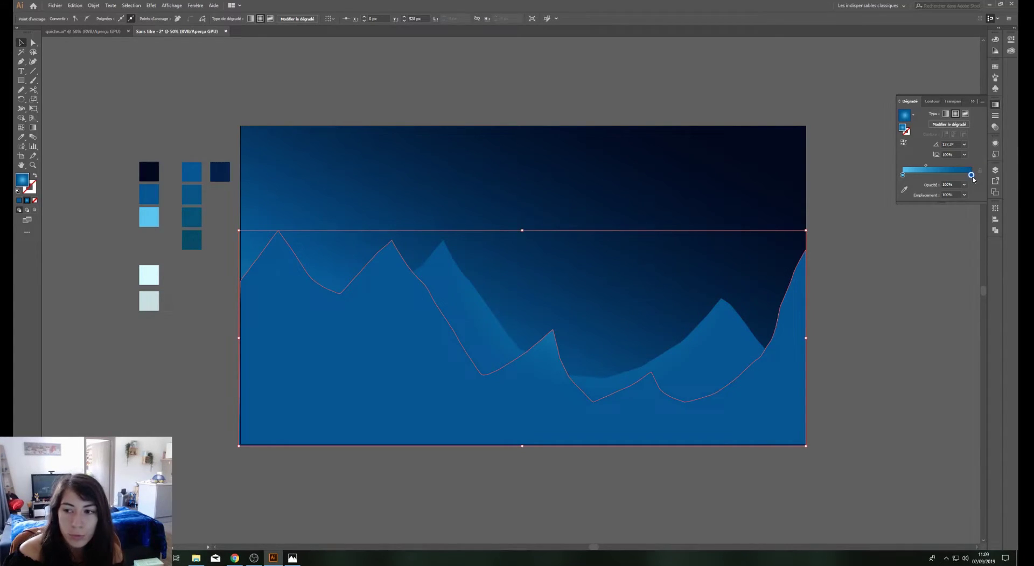
click(905, 189)
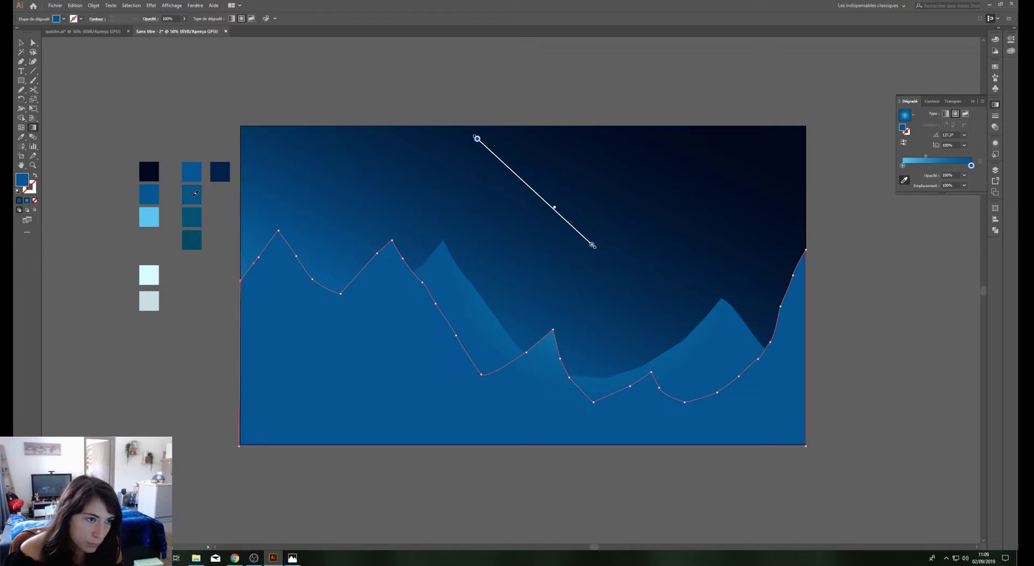
key(v)
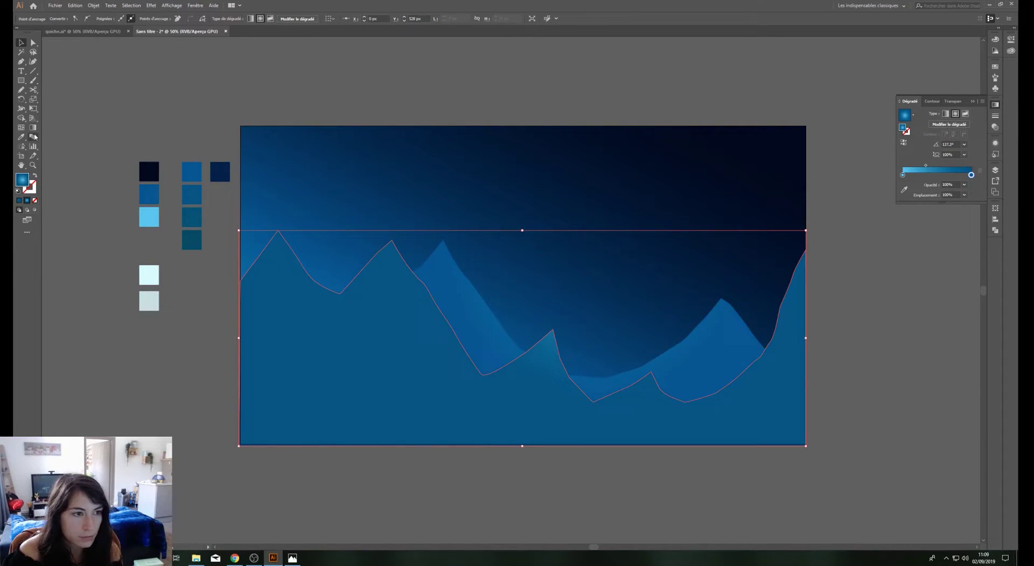
Enlarge and reposition the radial gradient so it glows lighter around the central valley
click(33, 130)
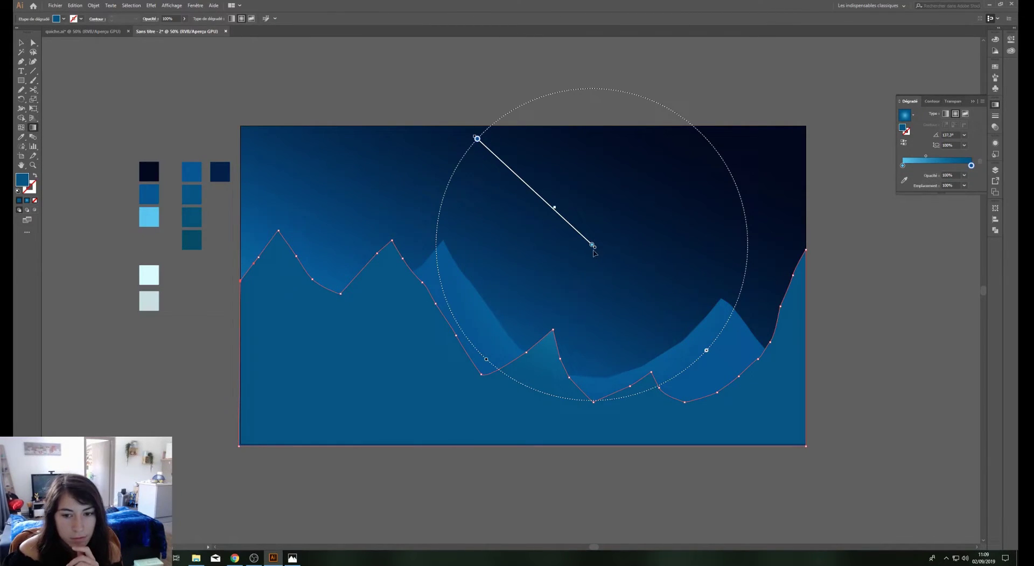
click(592, 246)
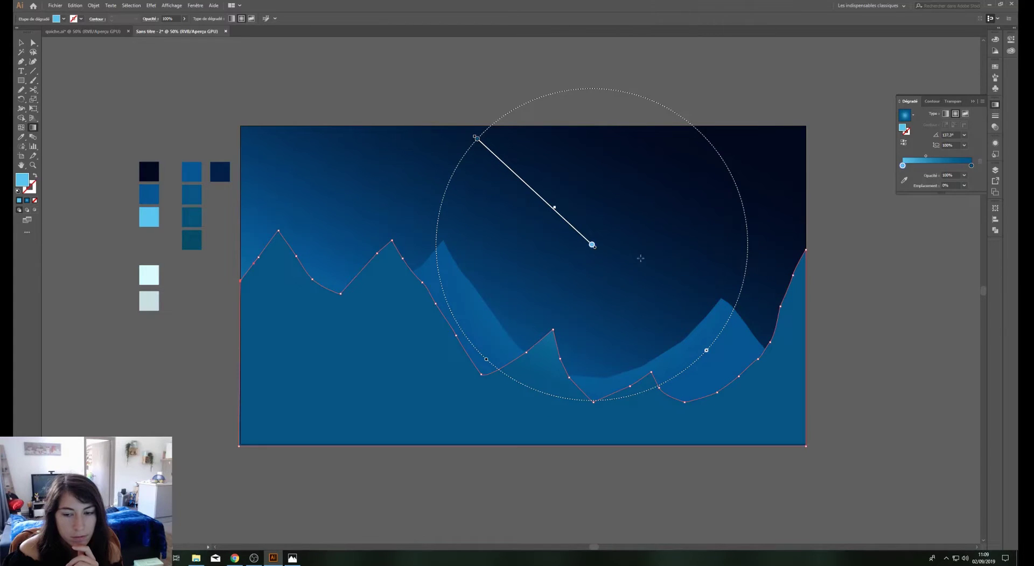
drag(557, 215, 562, 214)
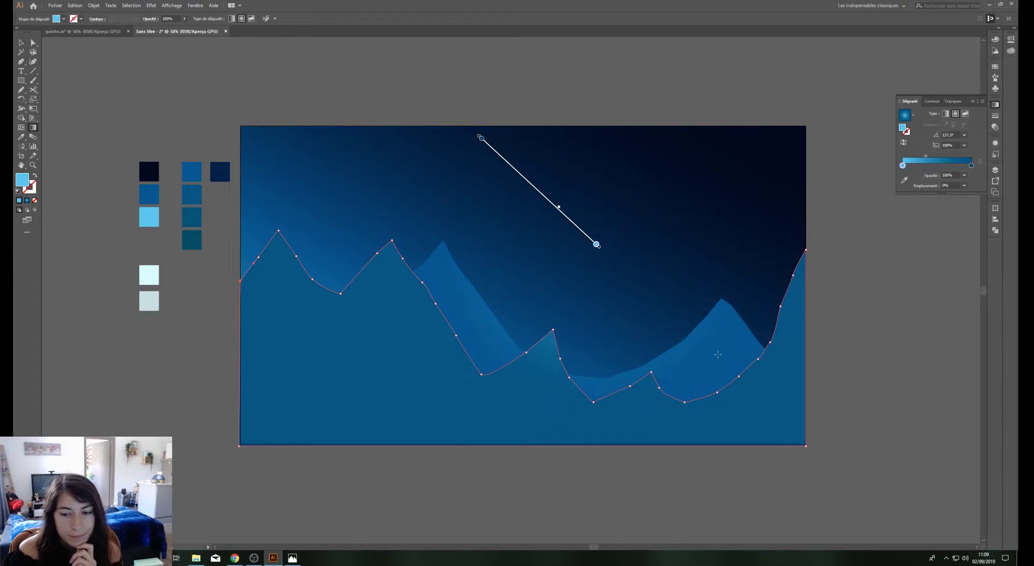
mouse_move(712, 349)
mouse_down()
mouse_move(774, 373)
mouse_move(746, 353)
mouse_up()
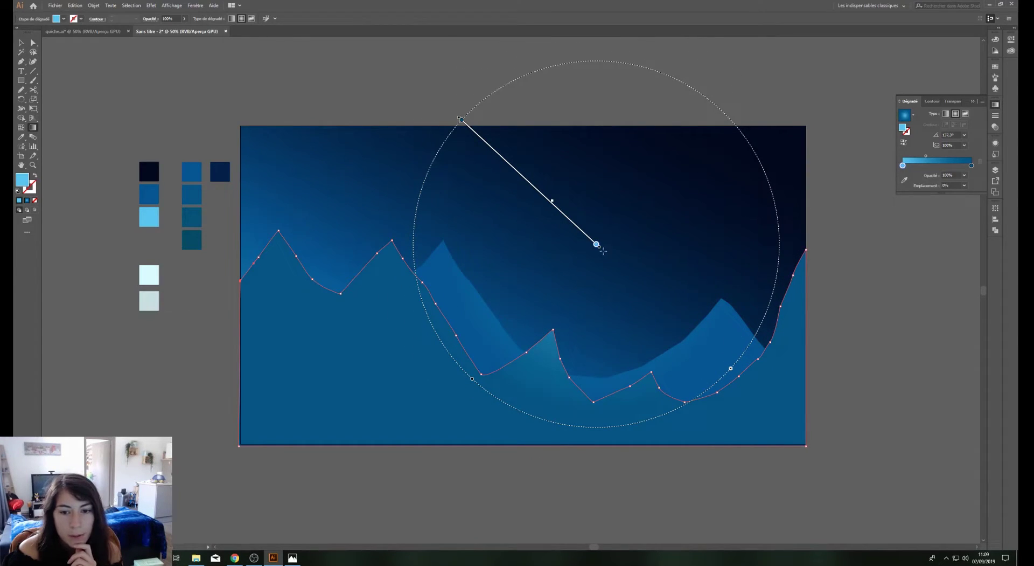
drag(596, 245, 726, 376)
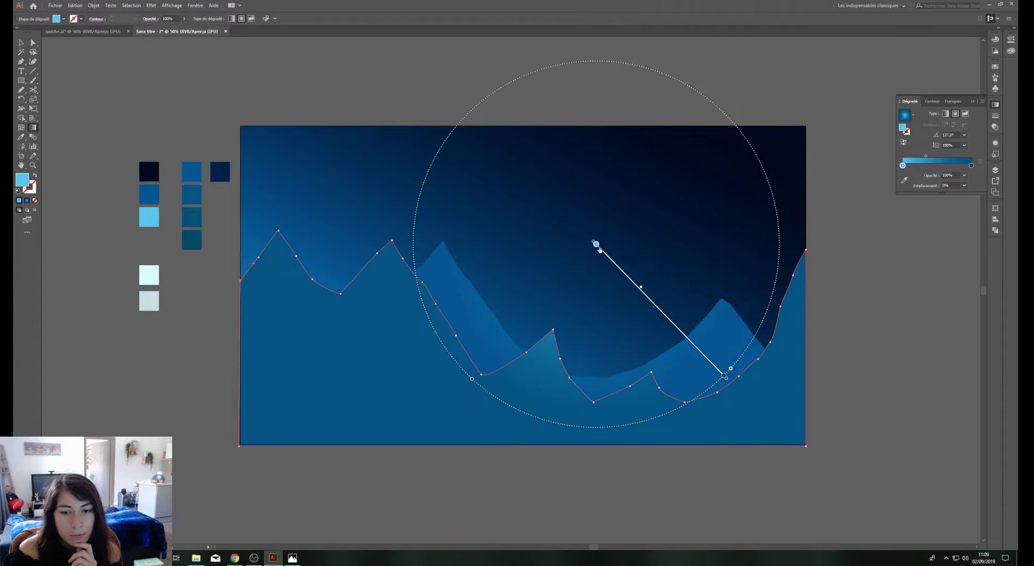
drag(596, 244, 462, 119)
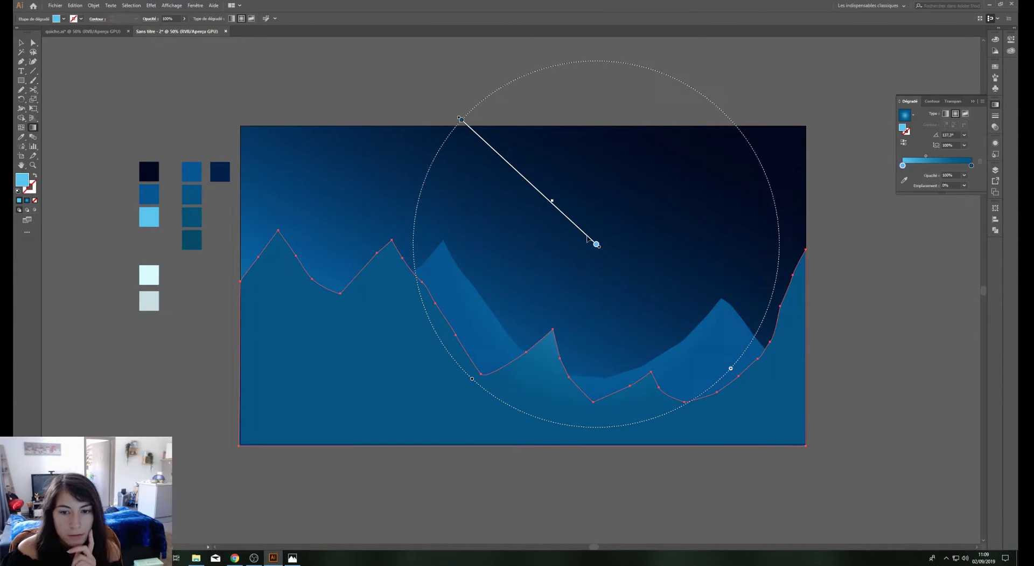
mouse_move(587, 237)
mouse_down()
mouse_move(602, 219)
mouse_move(610, 238)
mouse_up()
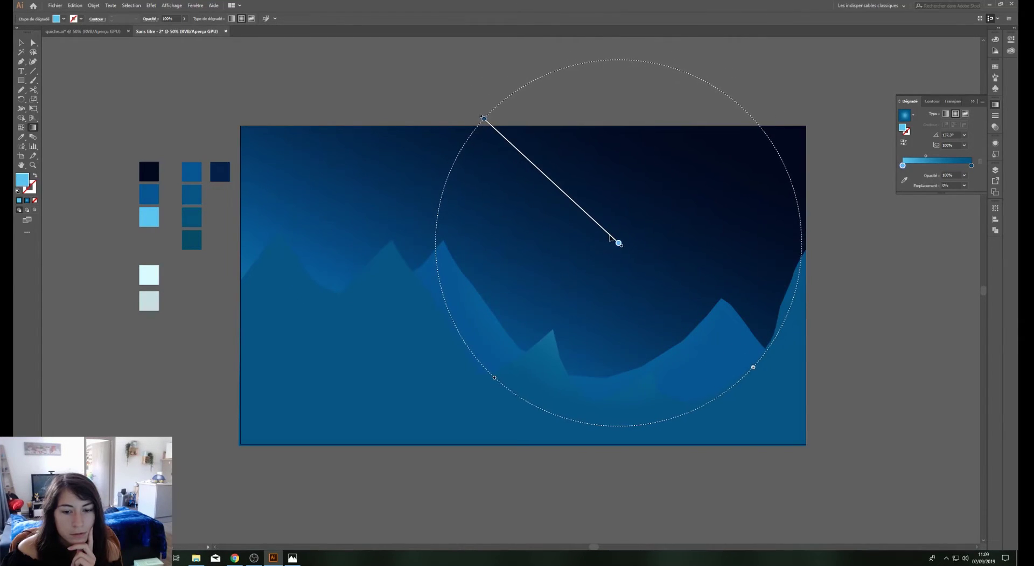
key(v)
click(852, 394)
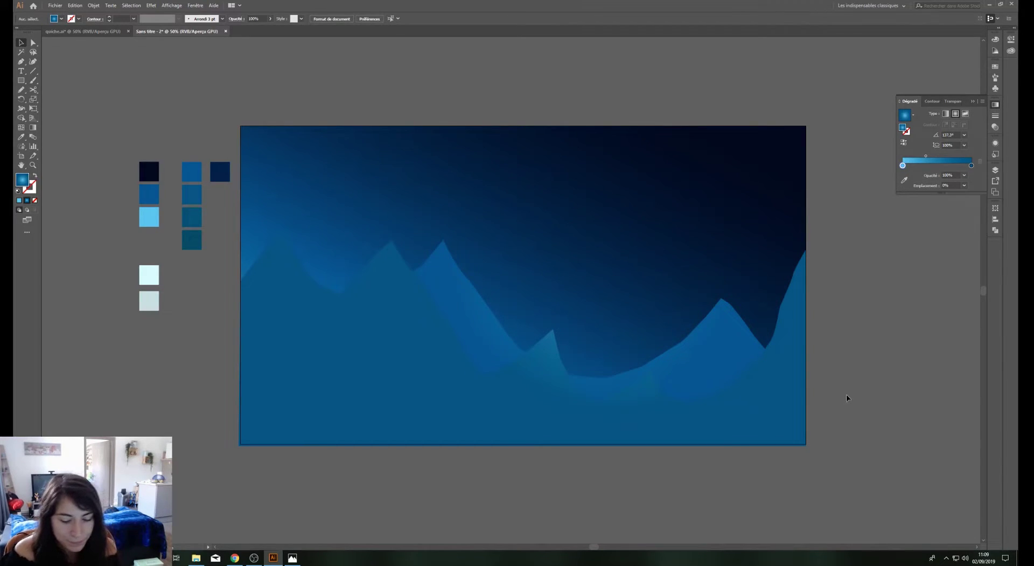
key(p)
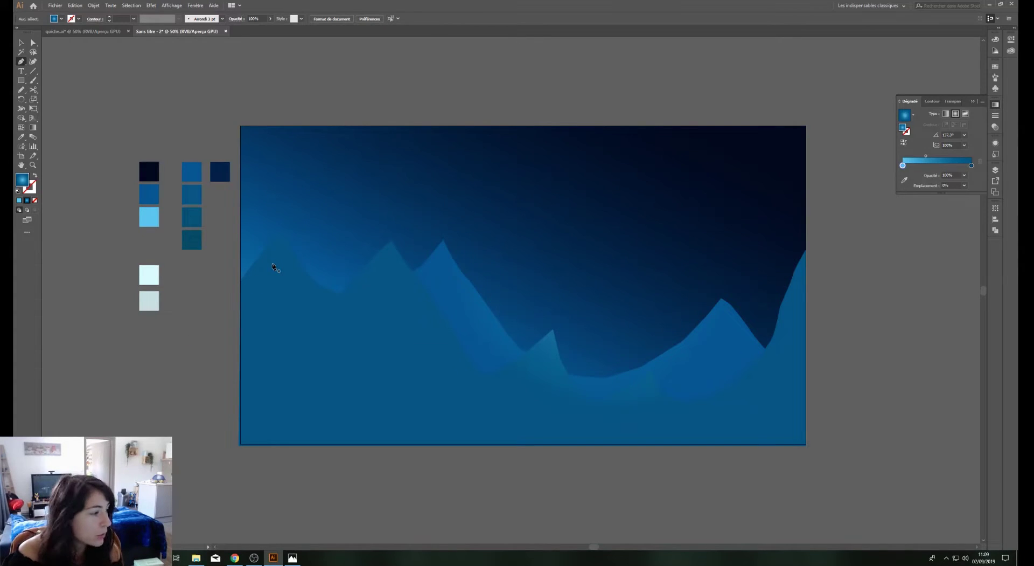
Pen-draw the hill outline curving down from the canvas's left edge toward the bottom
click(240, 223)
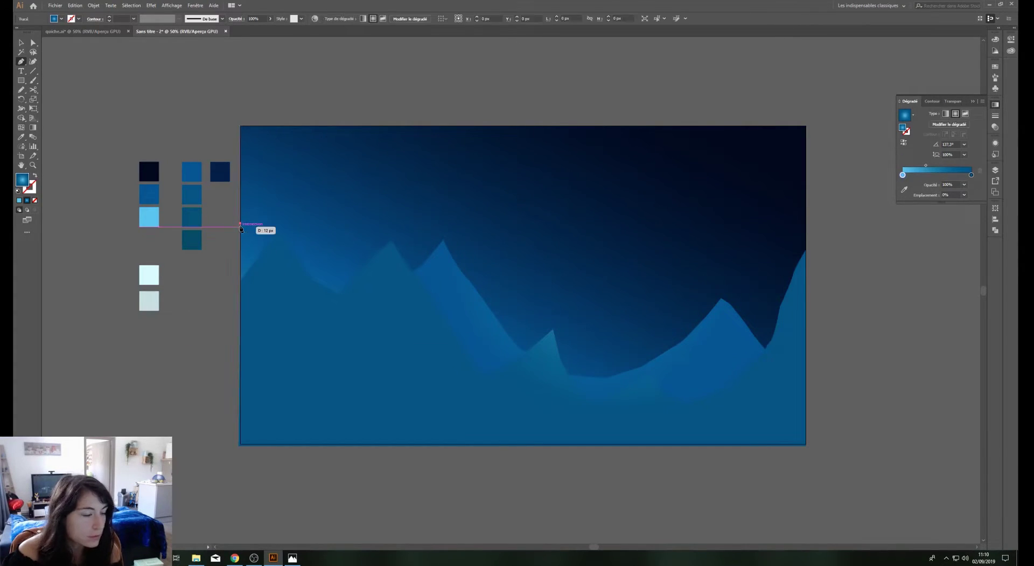
click(247, 262)
click(259, 284)
click(281, 320)
click(310, 342)
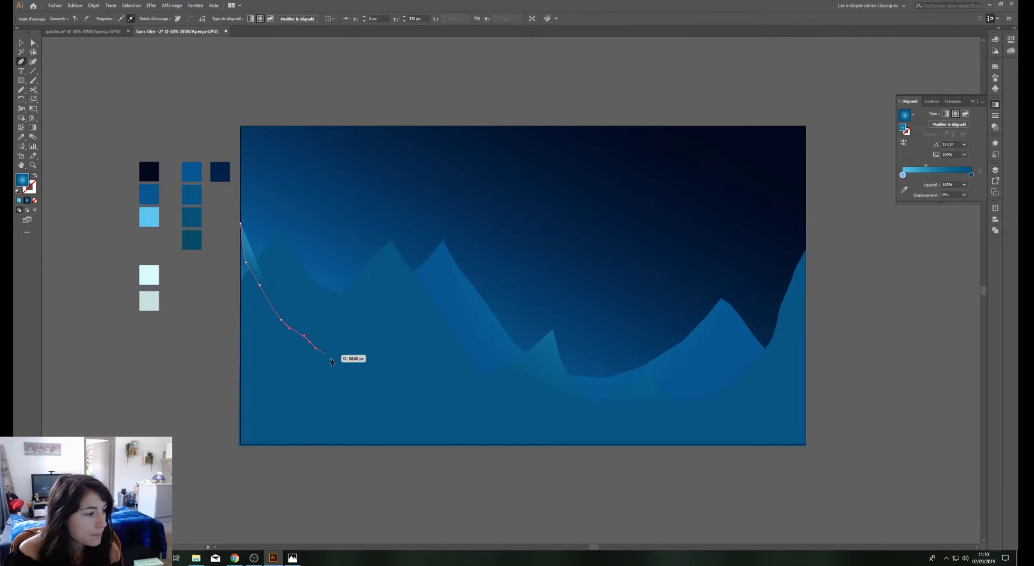
click(323, 351)
click(353, 373)
click(504, 404)
click(513, 408)
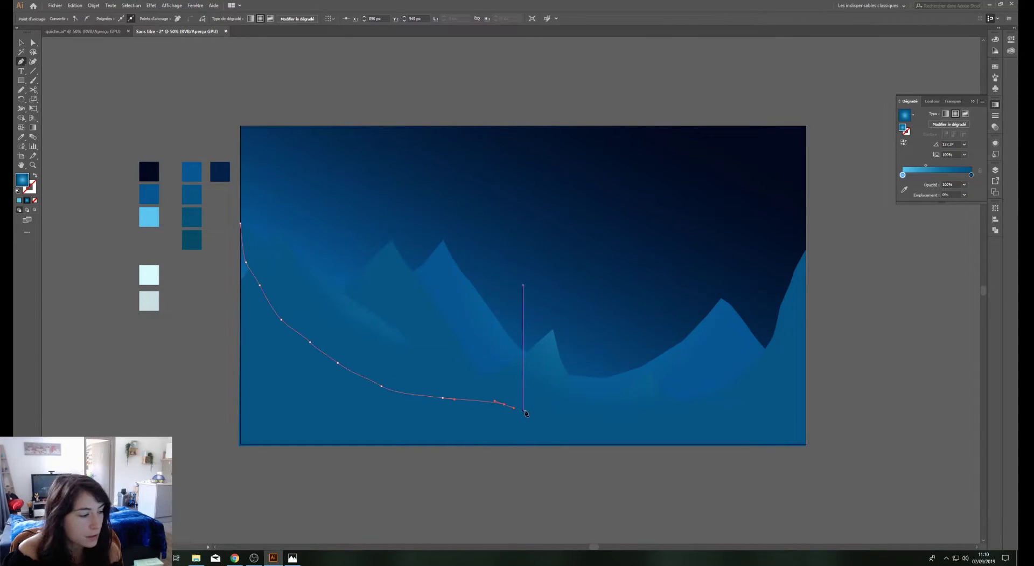
click(535, 413)
Curve the hill across to the right edge, close it at the bottom corners, and eyedrop the mountains' gradient
click(581, 420)
click(645, 416)
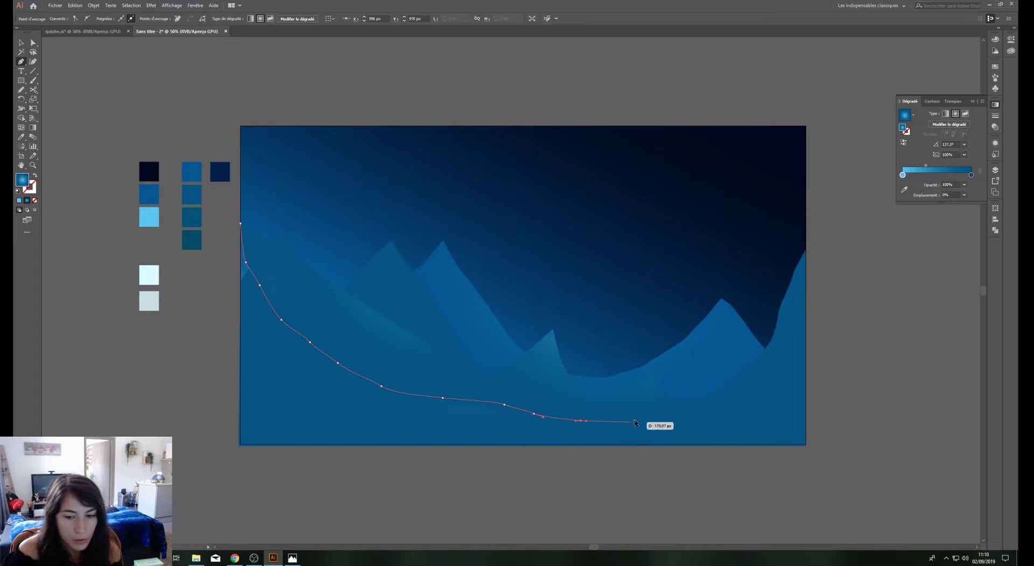
drag(651, 417, 665, 420)
click(694, 417)
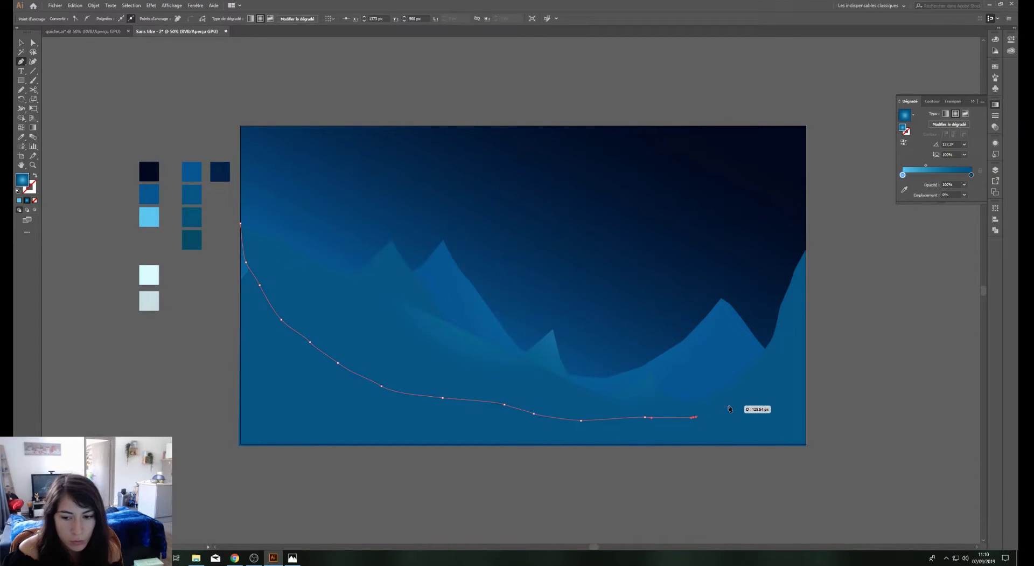
mouse_move(729, 404)
mouse_down()
mouse_move(769, 396)
mouse_move(806, 441)
mouse_up()
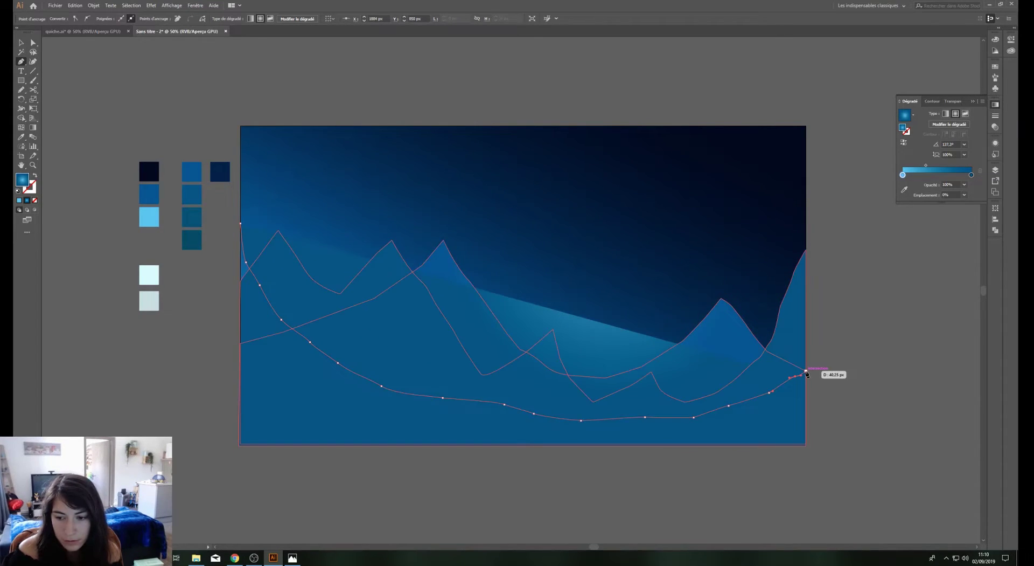
click(806, 444)
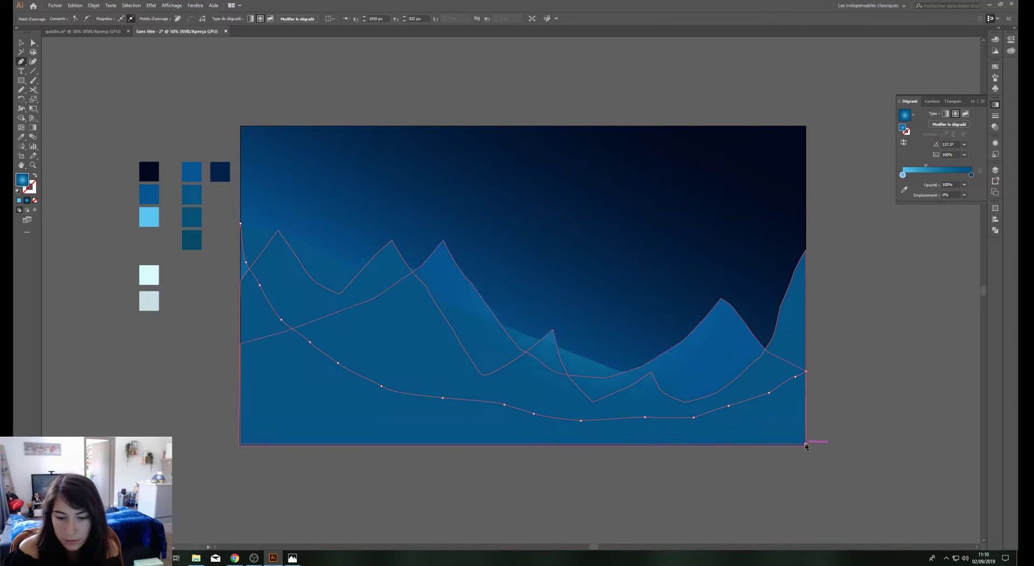
click(240, 444)
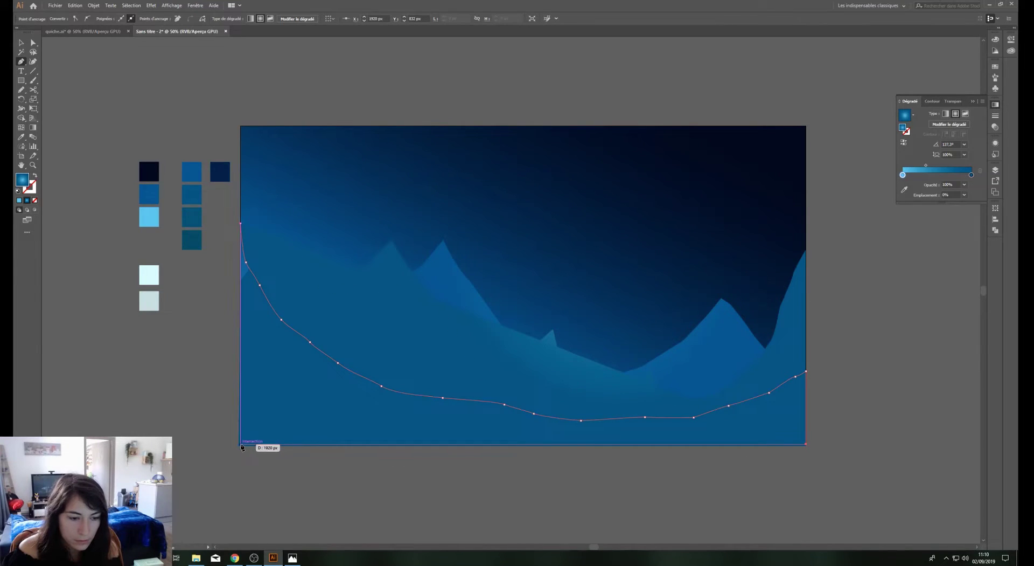
click(241, 225)
key(i)
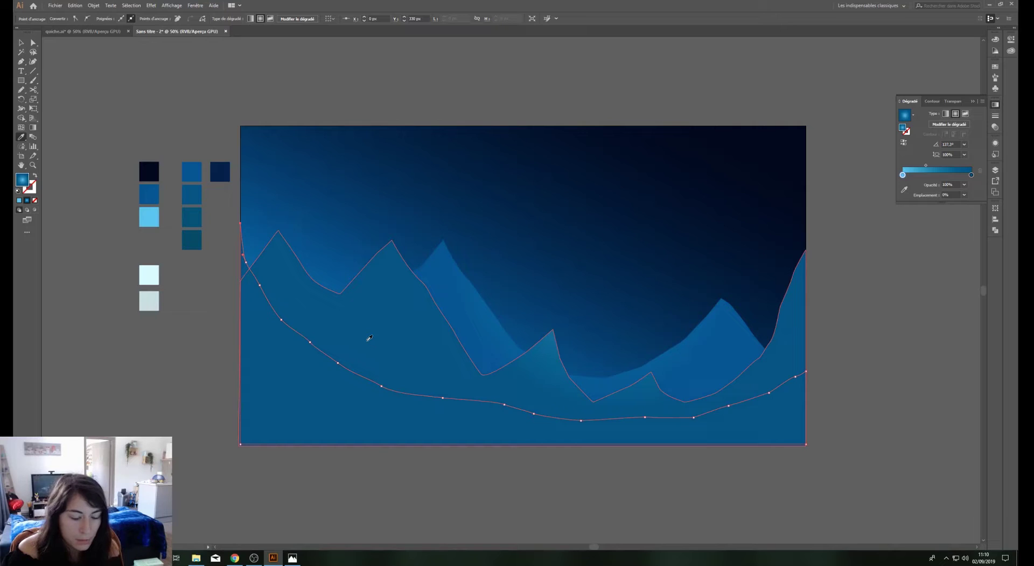
click(411, 324)
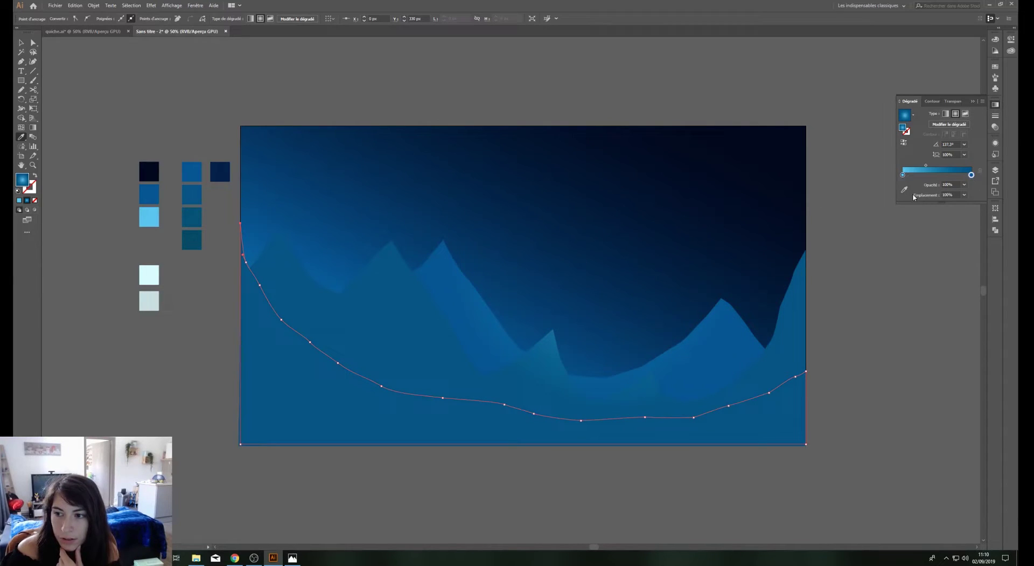
Rotate and shift the front hill's radial blue gradient toward the centre
click(905, 190)
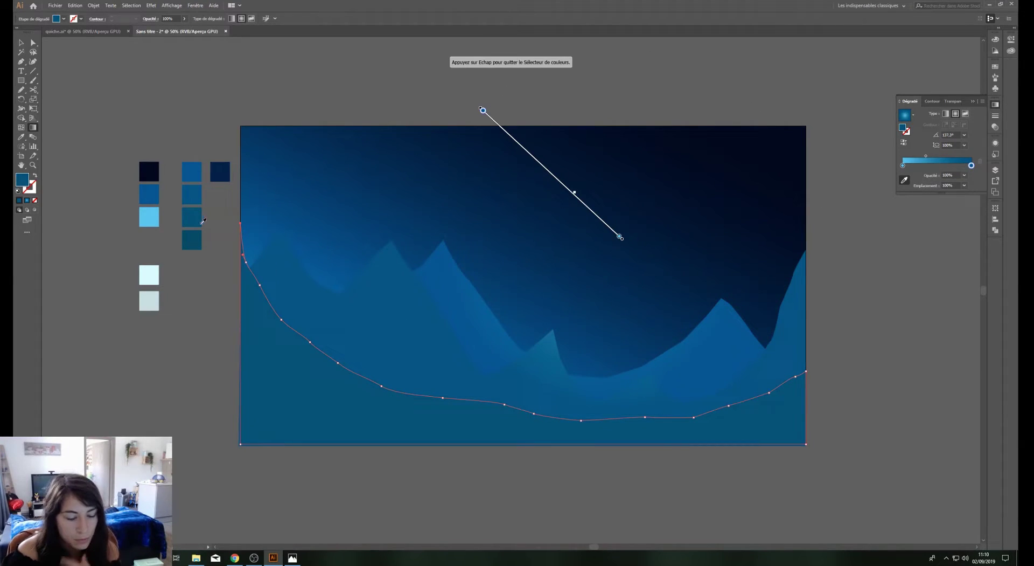
key(Escape)
click(33, 128)
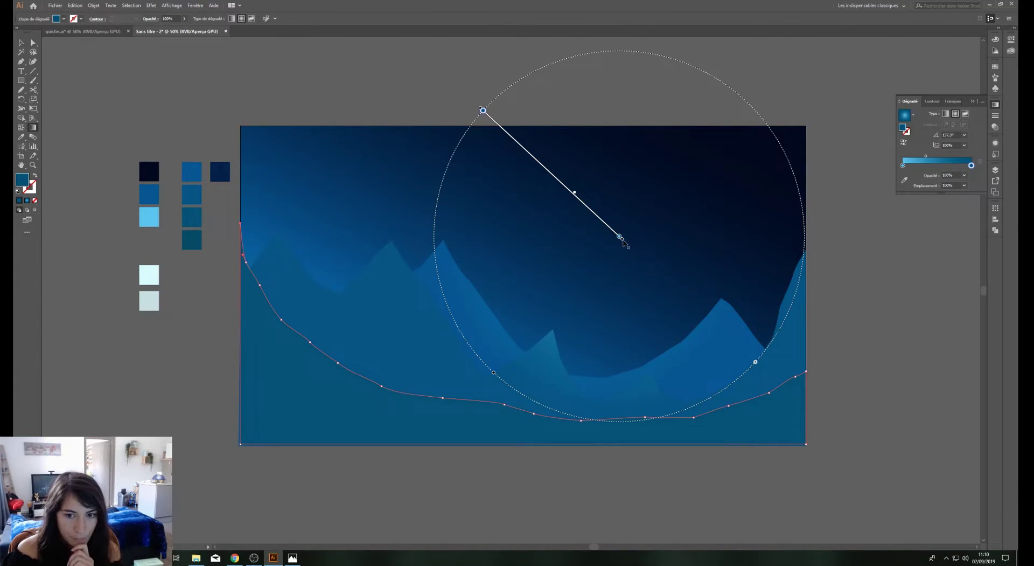
drag(623, 243, 564, 267)
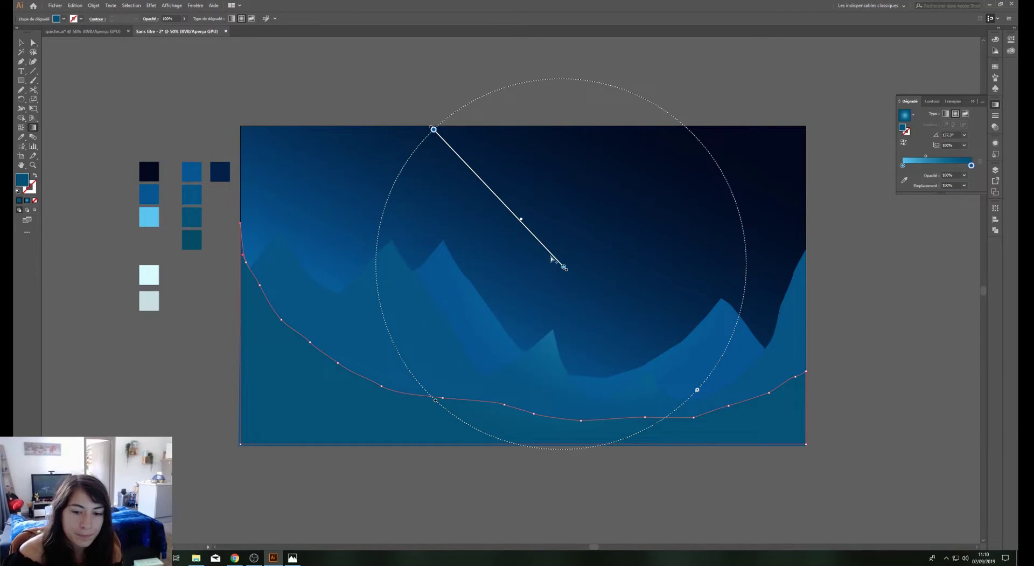
mouse_move(552, 258)
mouse_down()
mouse_move(576, 265)
mouse_move(565, 265)
mouse_up()
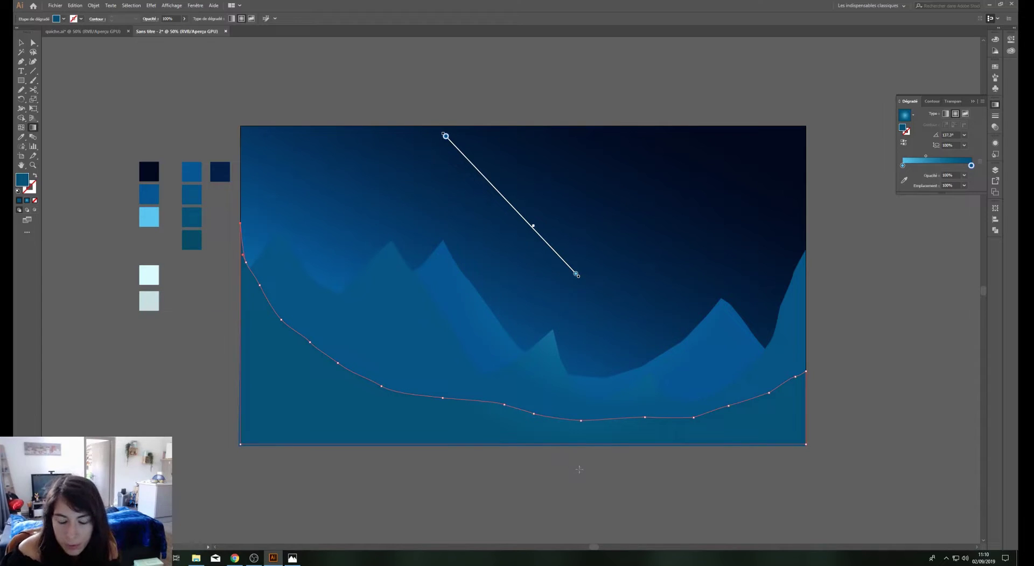
key(v)
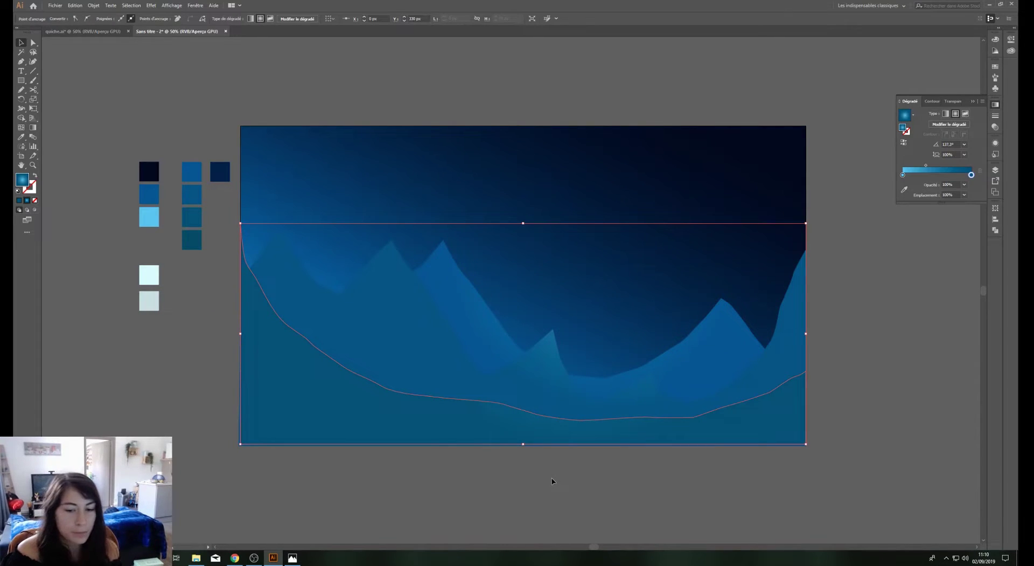
click(552, 481)
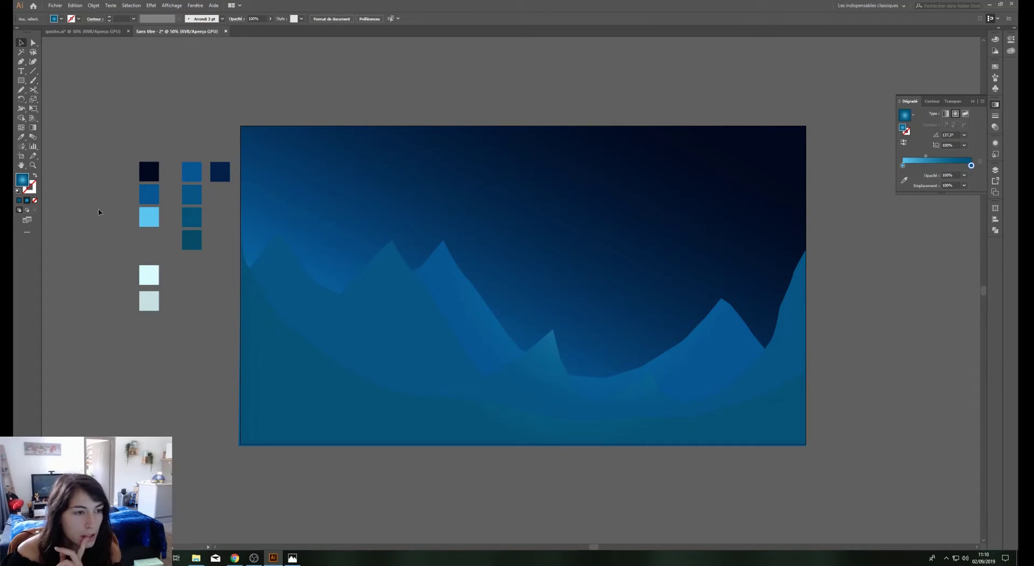
Pen-draw a closed curved ground strip spanning the artboard's bottom edge
key(p)
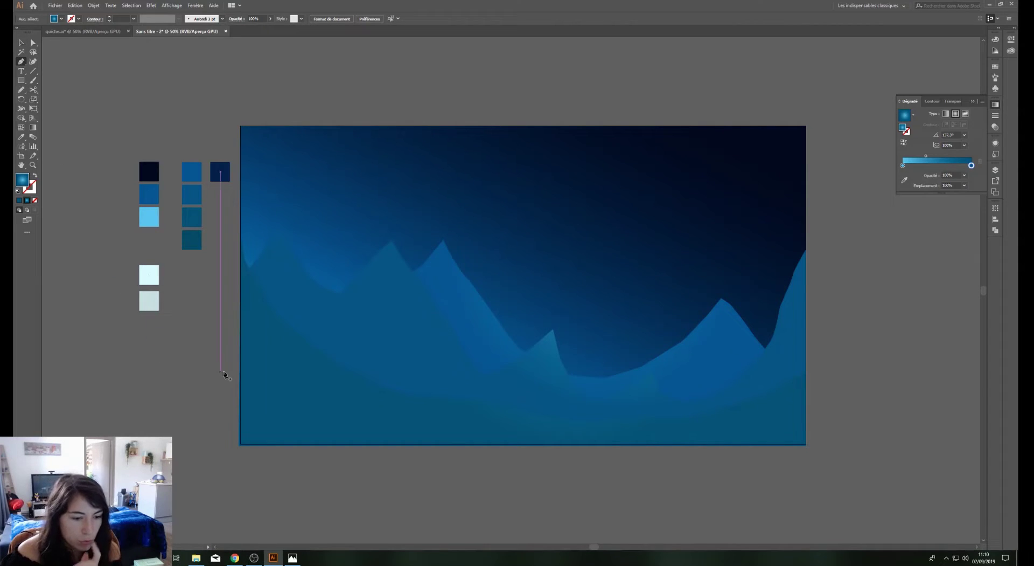
click(240, 375)
click(277, 403)
click(348, 426)
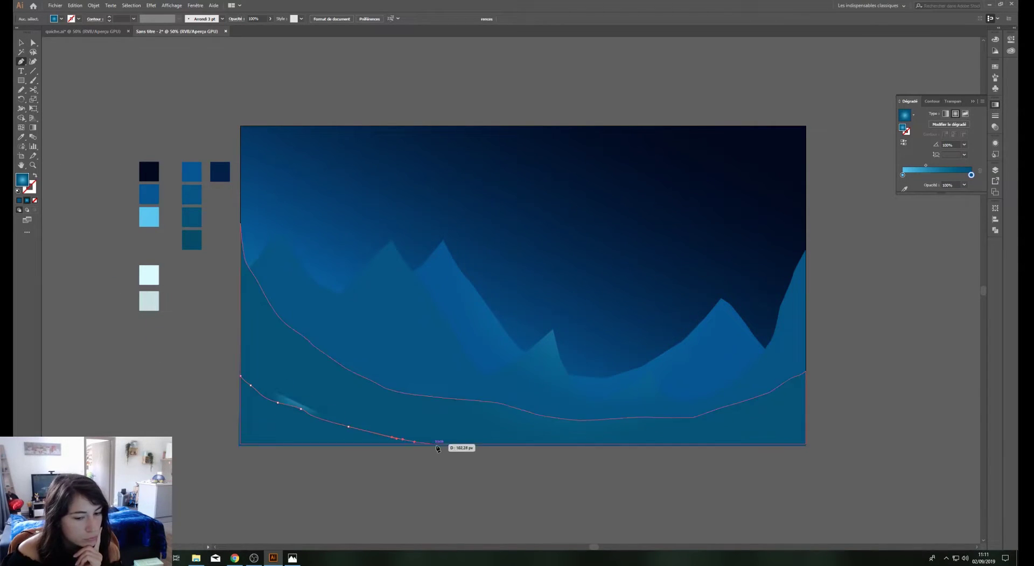
click(456, 444)
click(675, 444)
click(780, 429)
click(788, 419)
click(806, 406)
click(806, 444)
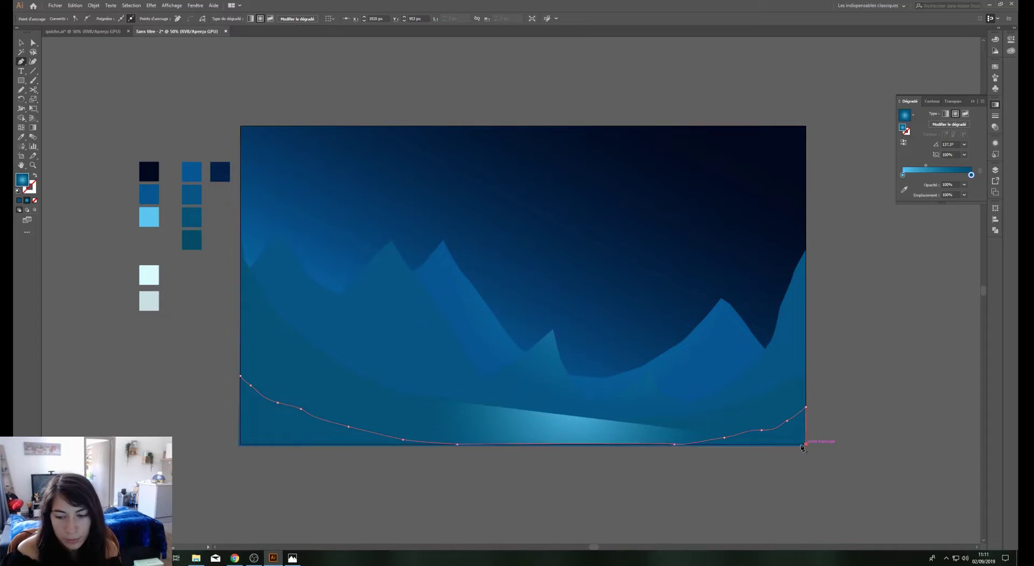
click(240, 444)
click(240, 375)
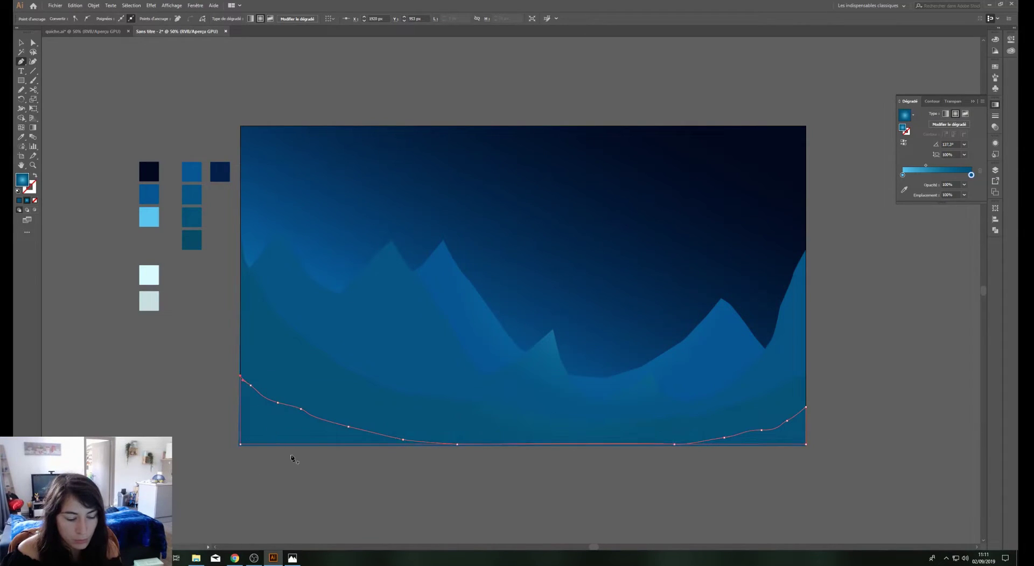
Fill the ground strip with the dark teal swatch using the Eyedropper
key(v)
key(i)
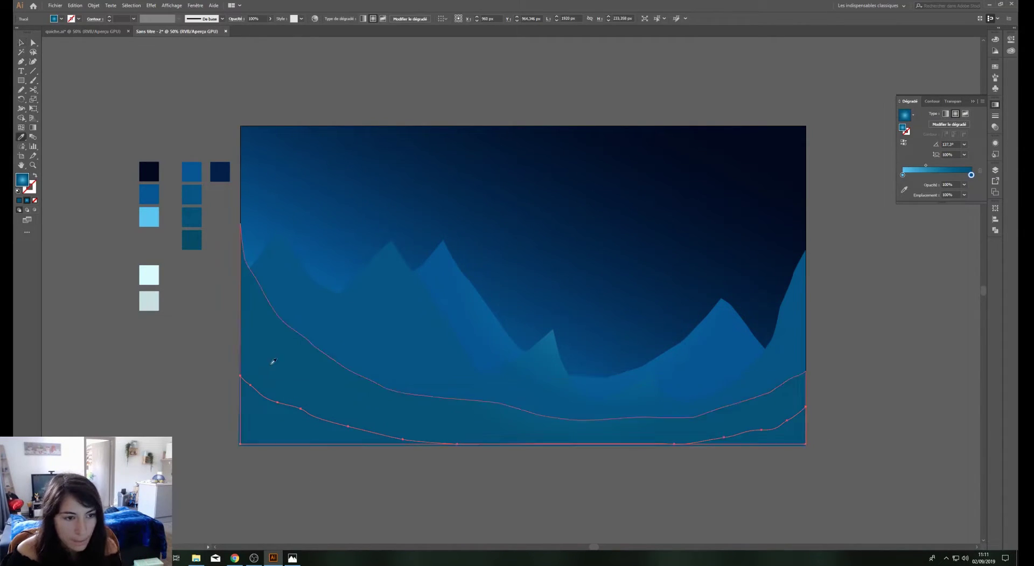
click(196, 242)
key(v)
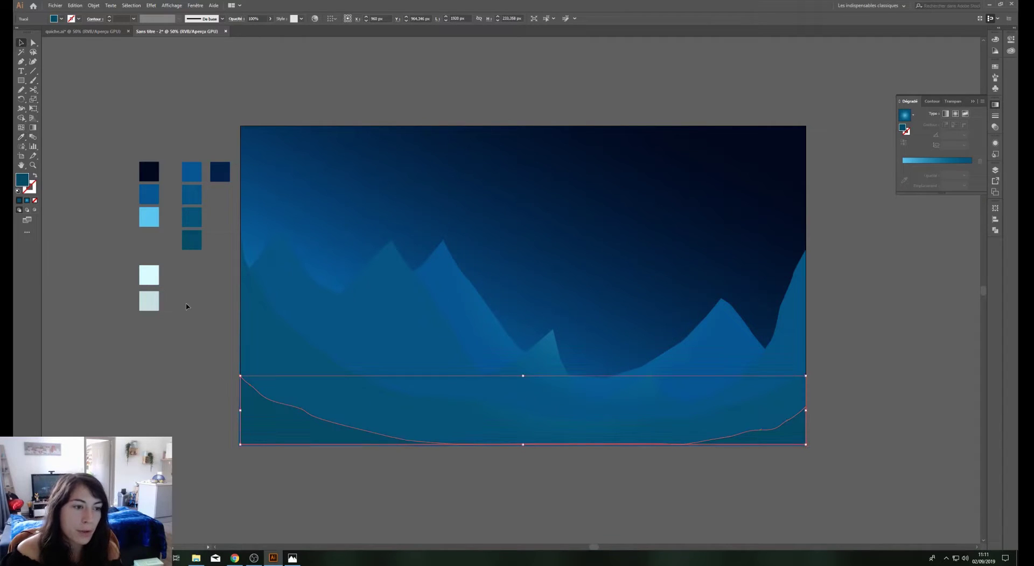
click(187, 304)
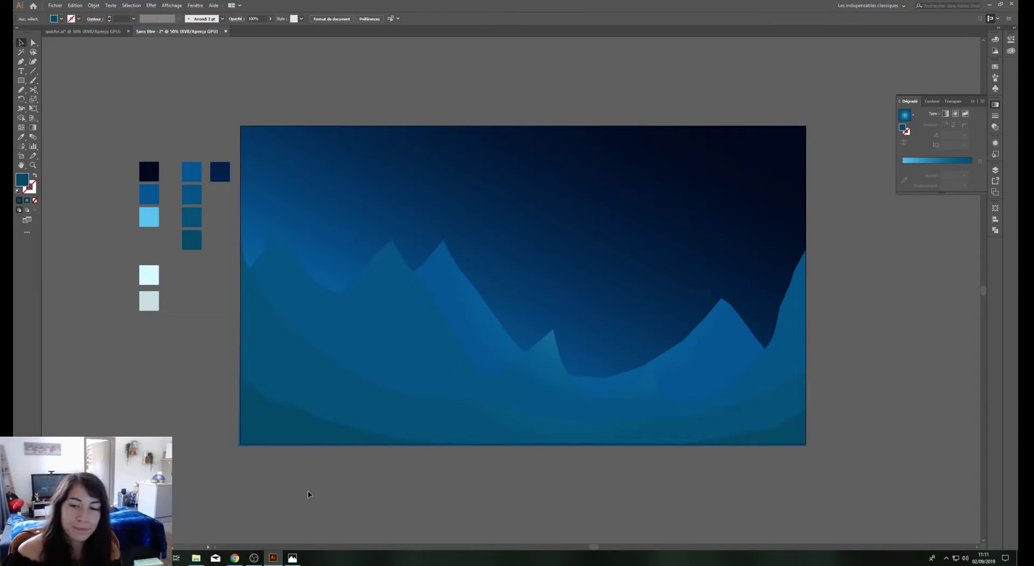
Lock the bg layer and make fond the working layer
click(995, 171)
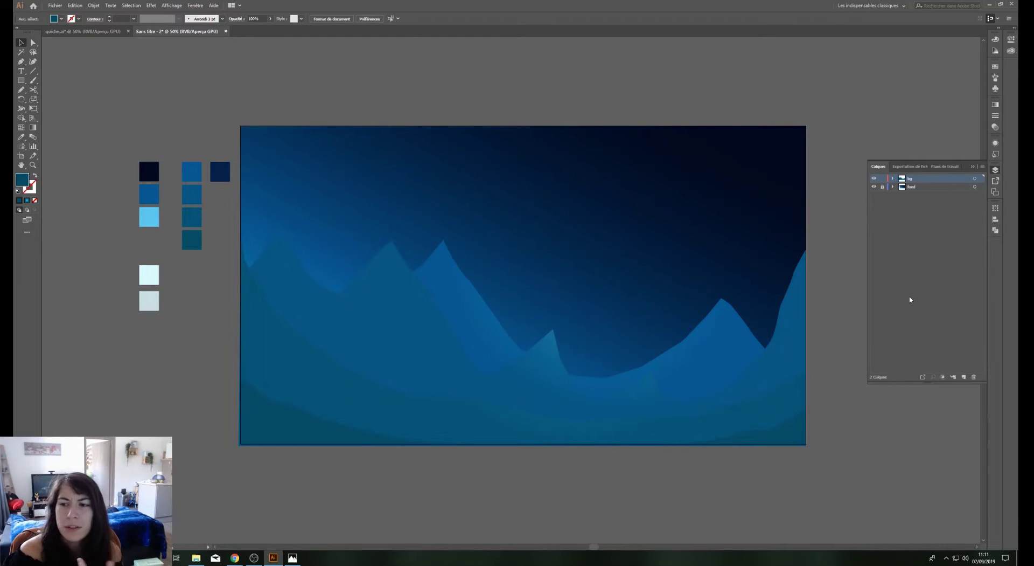
click(883, 178)
click(920, 186)
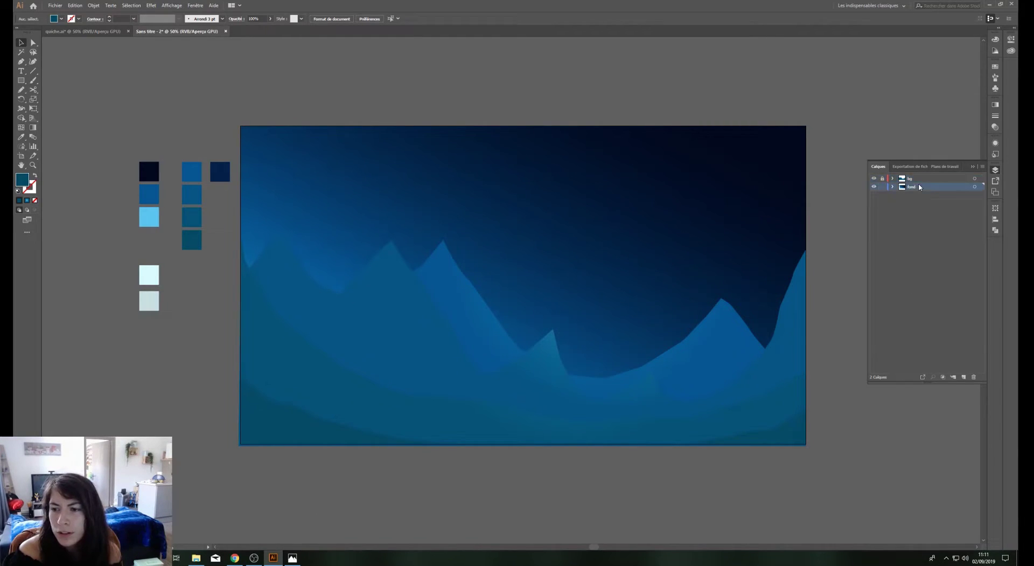
click(972, 167)
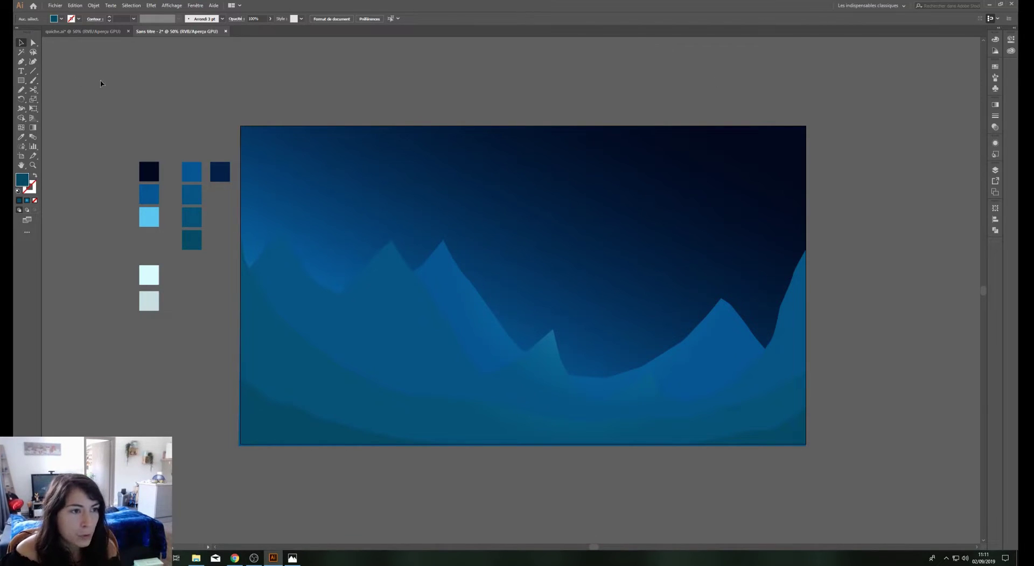
Draw a 440 px circle in the upper-right sky and fill it with pale cyan
drag(21, 80, 53, 99)
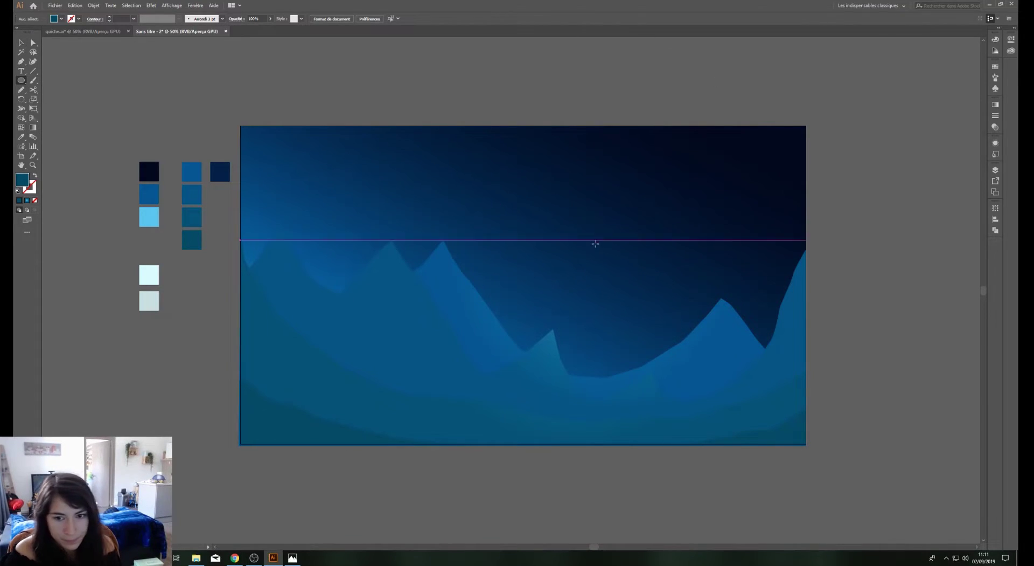
drag(633, 244, 568, 208)
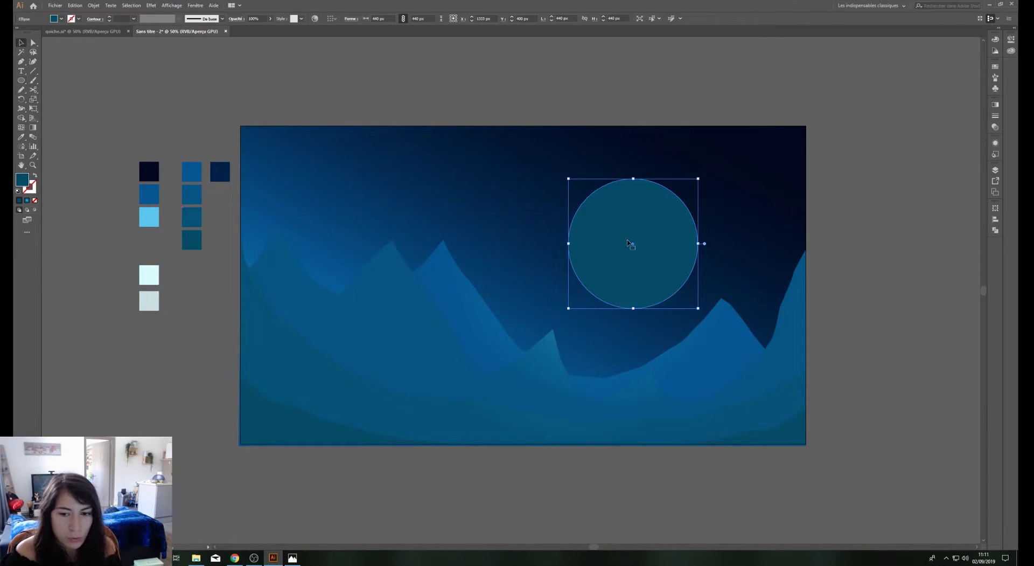
drag(635, 265, 639, 259)
click(148, 275)
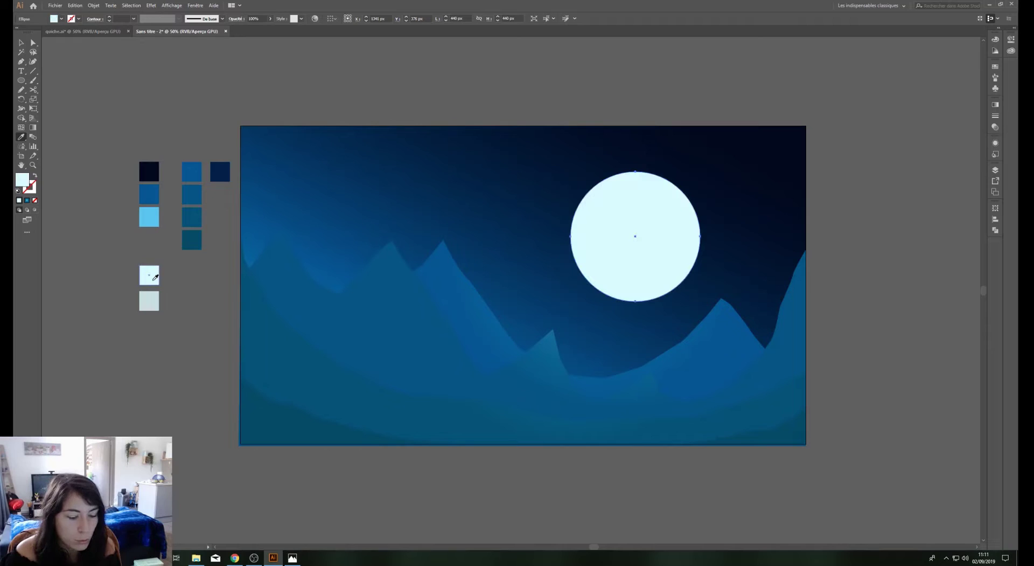
key(v)
click(591, 301)
click(631, 275)
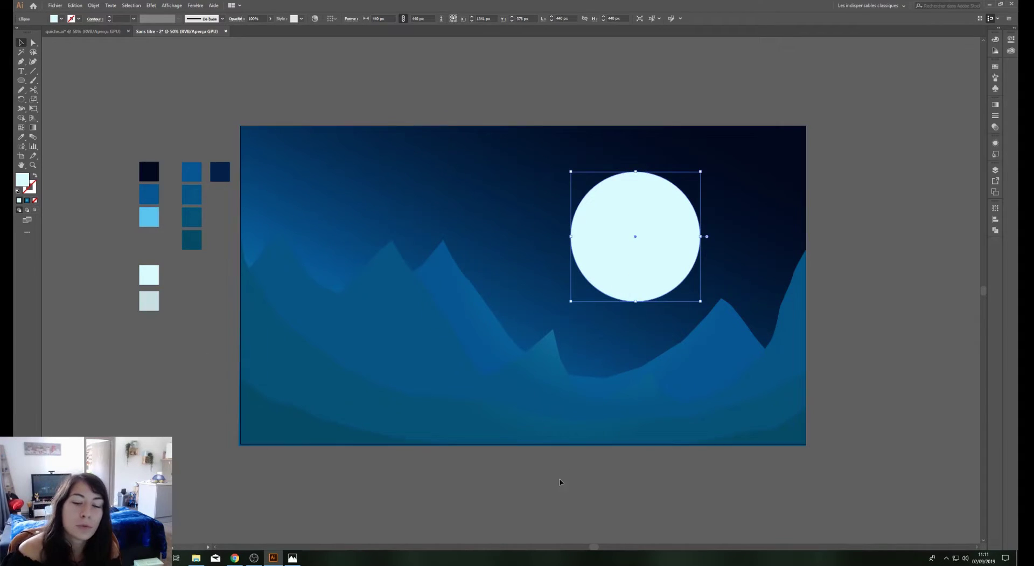
click(554, 494)
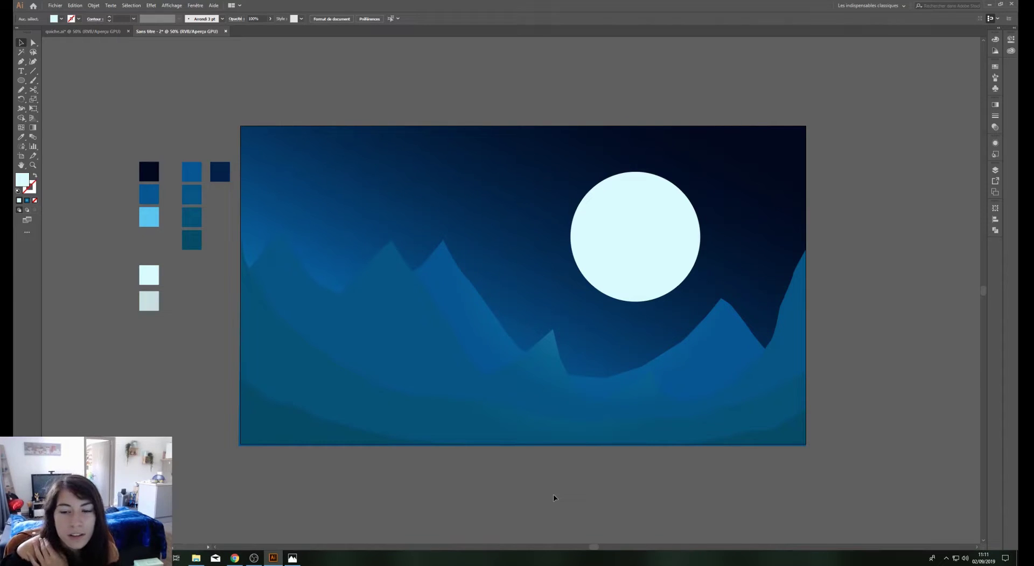
click(672, 241)
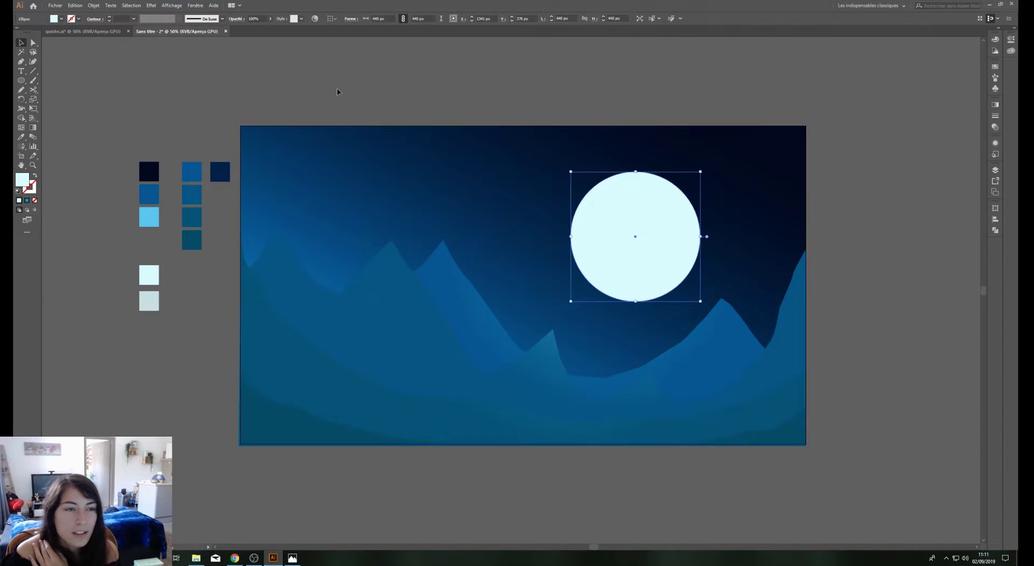
click(151, 5)
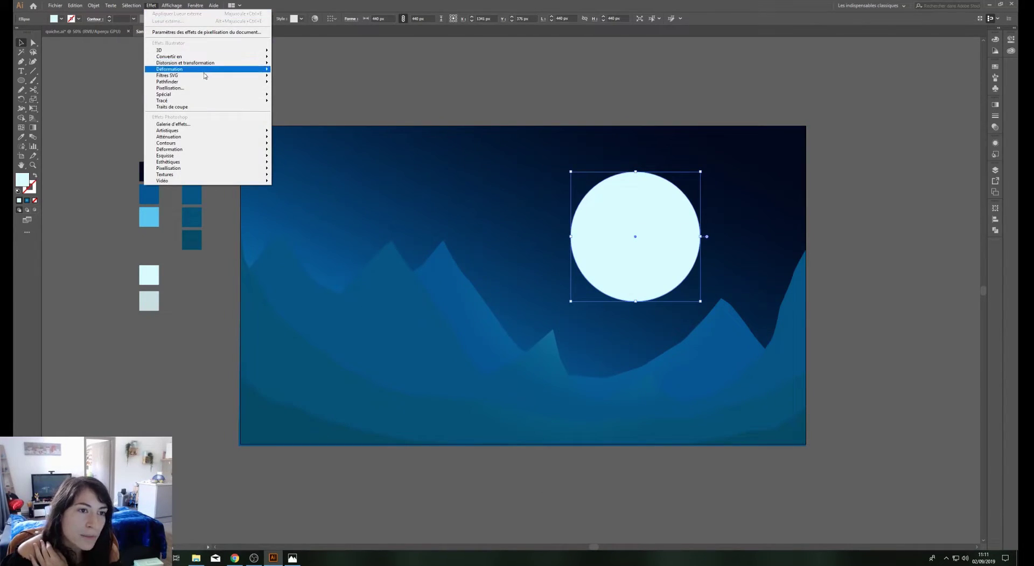
mouse_move(164, 95)
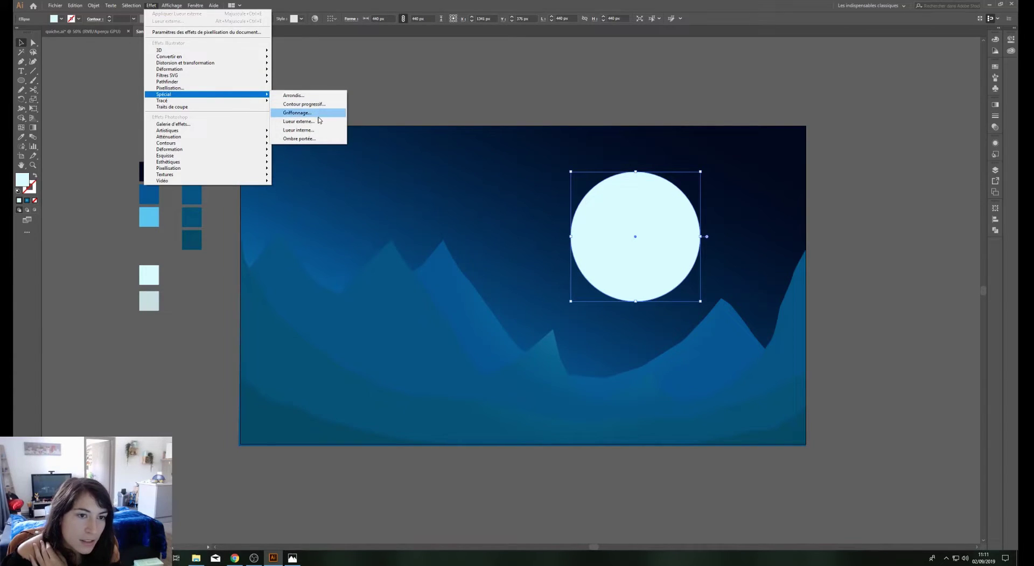
Apply an outer glow (Lueur externe) to the moon at 75% opacity with 50 px blur
click(321, 122)
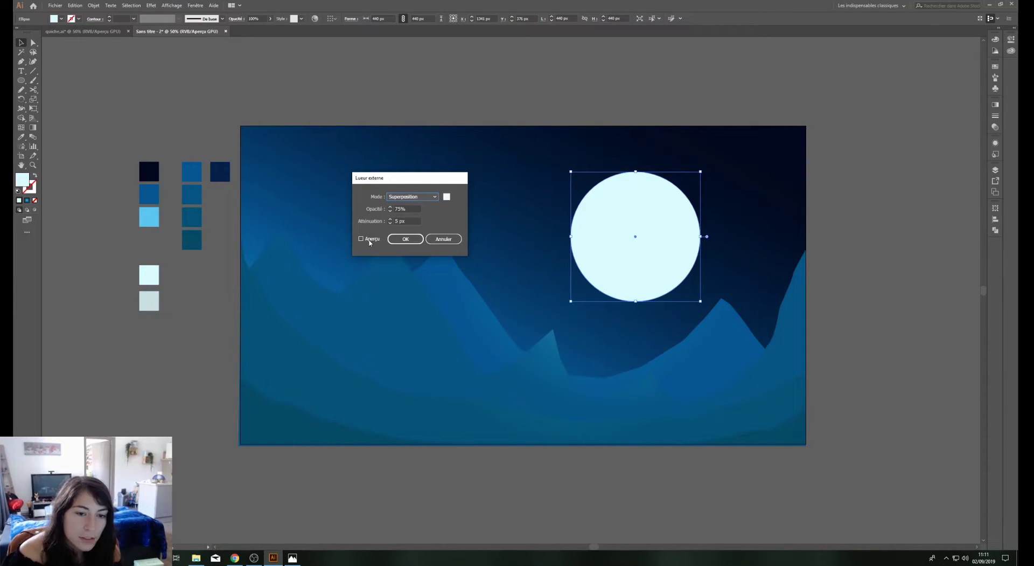
click(398, 220)
text(50)
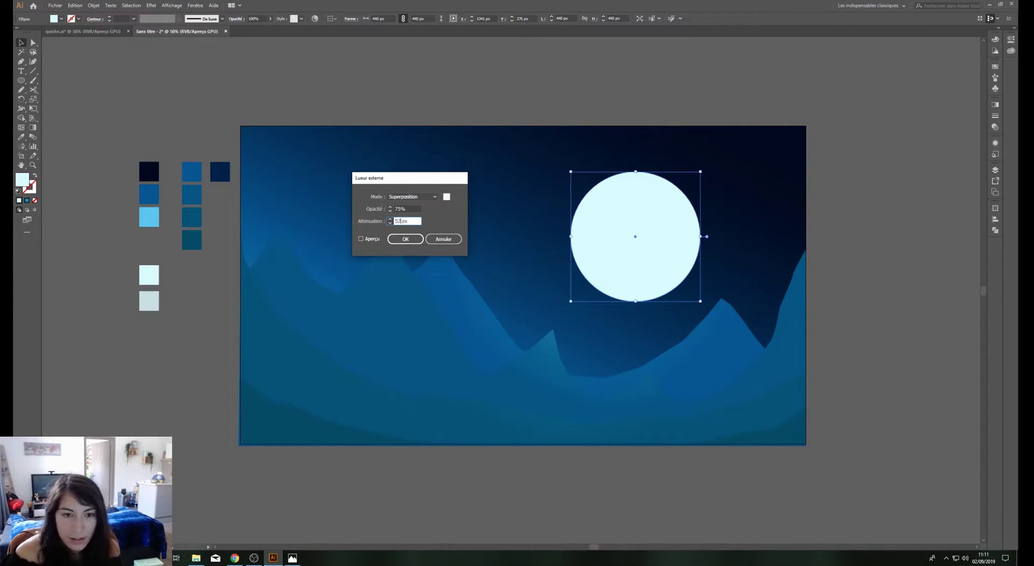
click(377, 241)
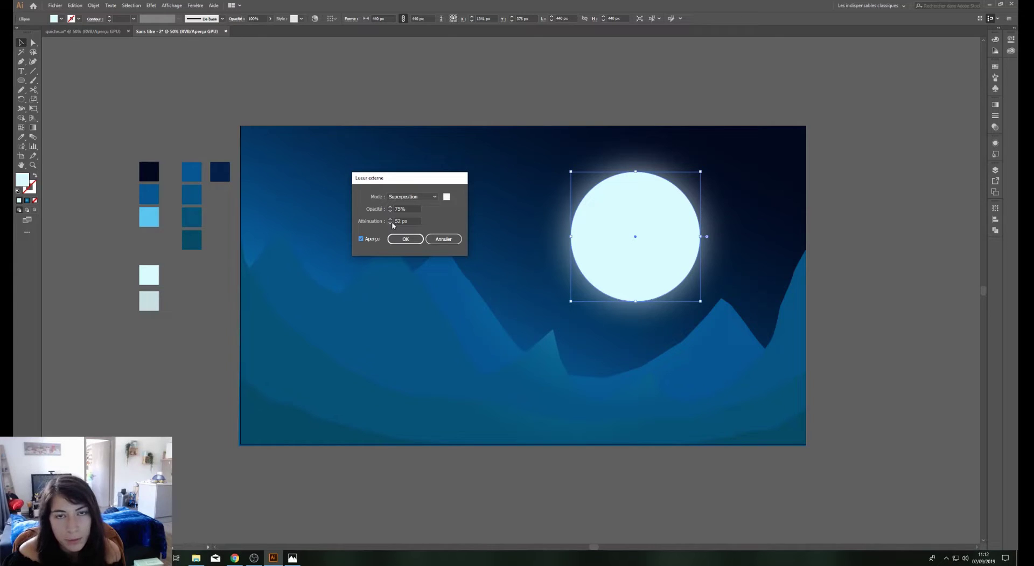
click(390, 223)
click(390, 223)
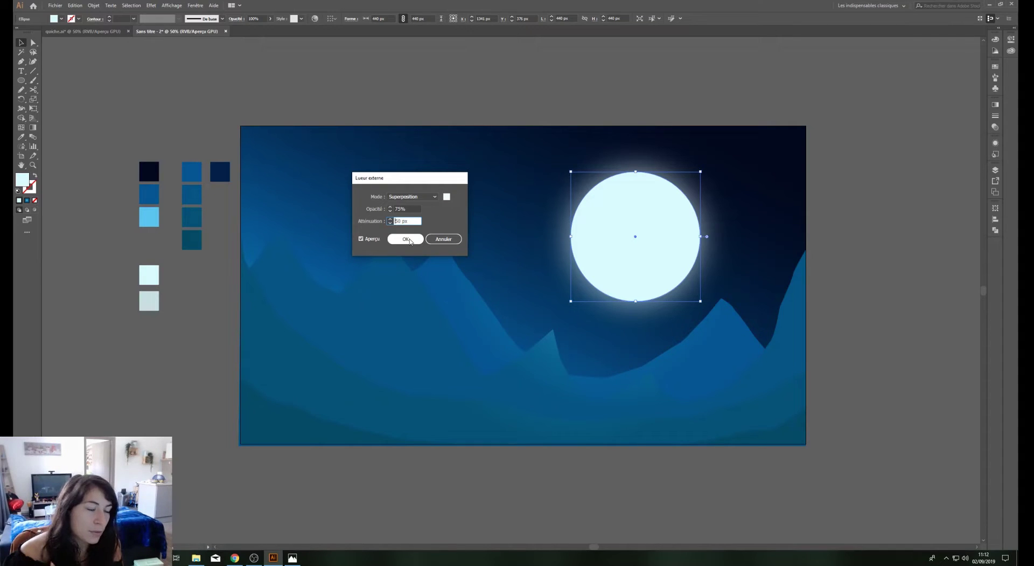
click(409, 240)
click(536, 459)
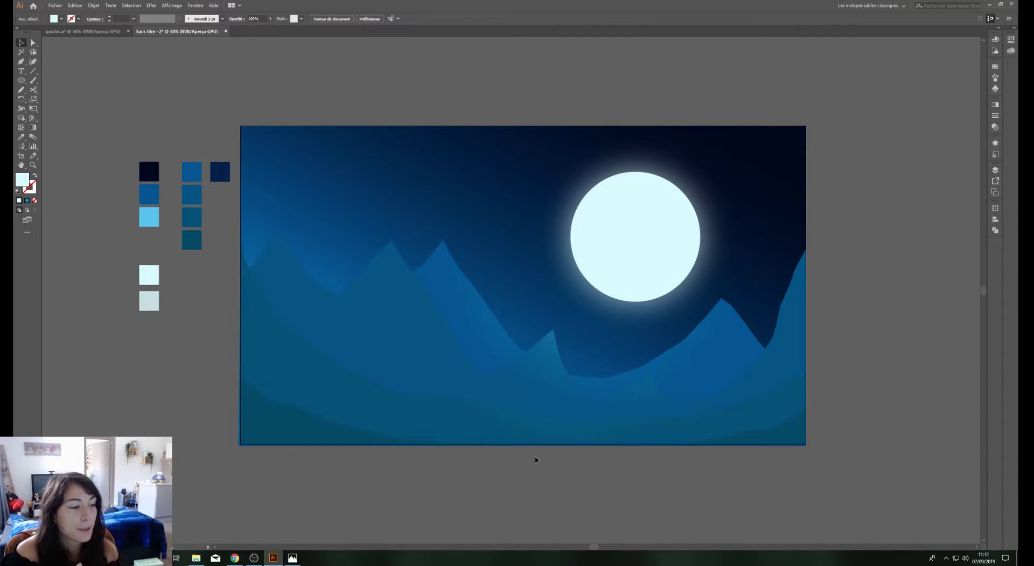
Zoom to 100% on the moon and draw a small 110 px circle on its upper right
click(682, 280)
click(626, 493)
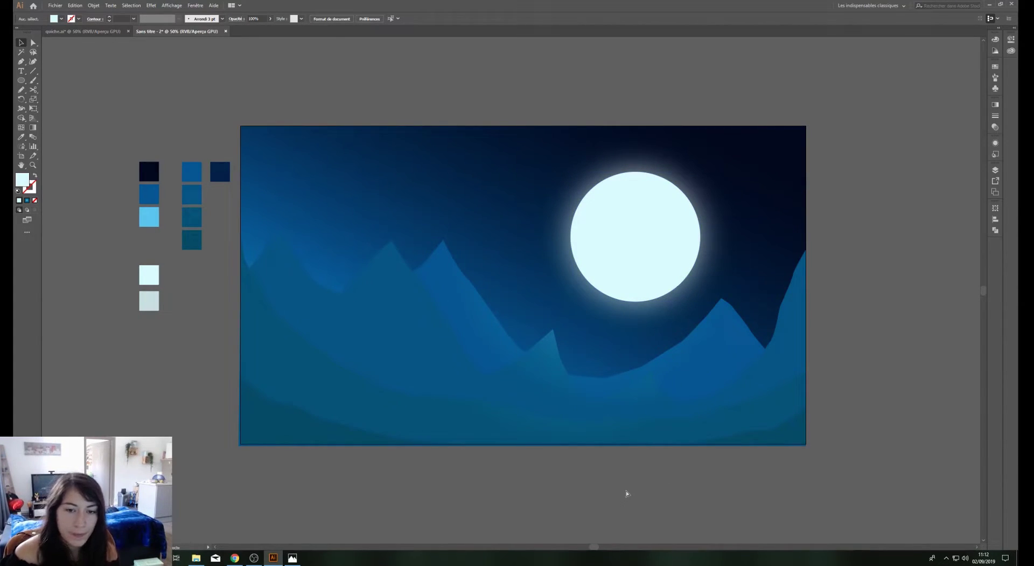
key(ctrl+1)
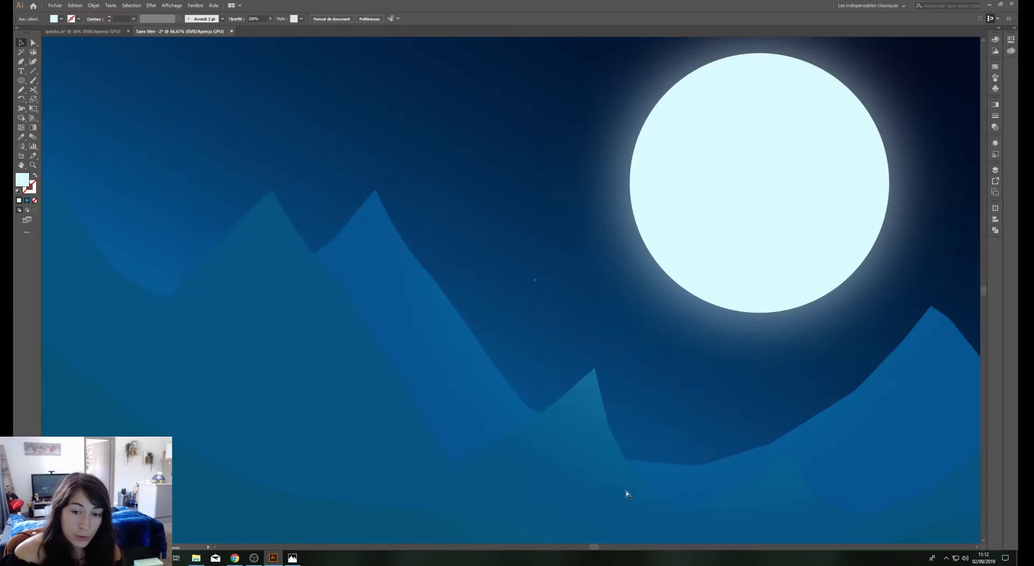
drag(633, 415, 377, 530)
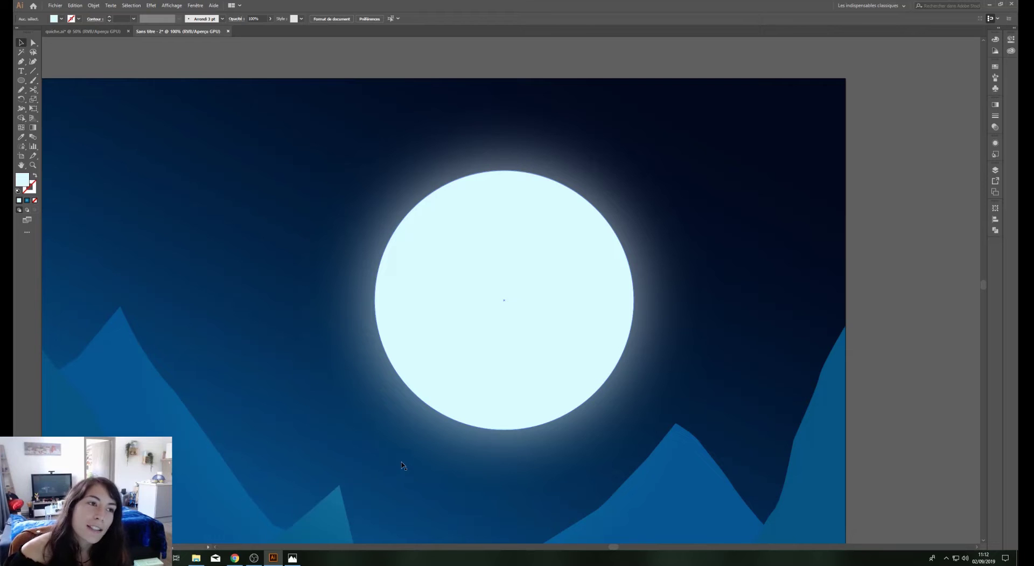
click(401, 468)
click(22, 81)
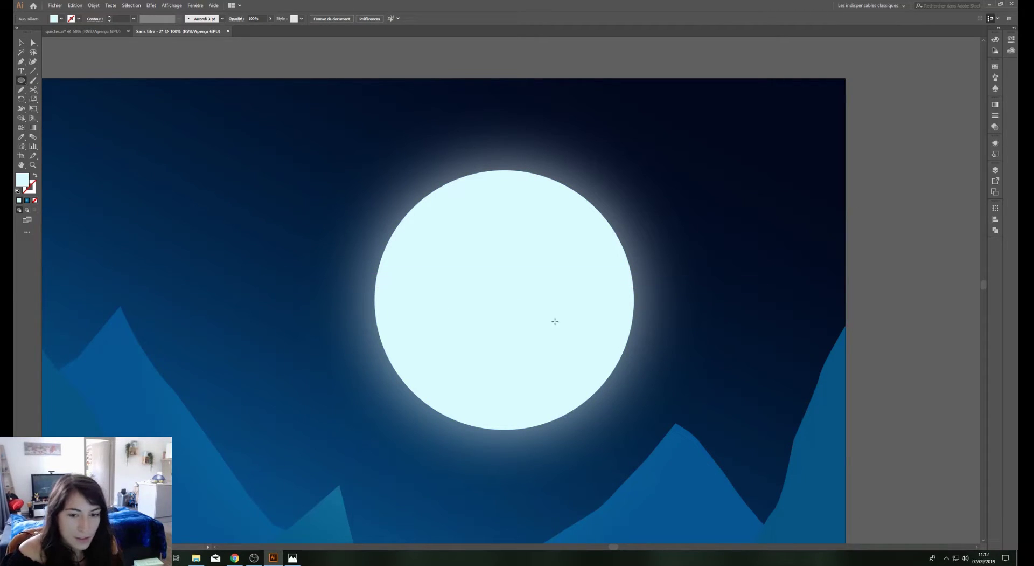
drag(558, 267, 523, 235)
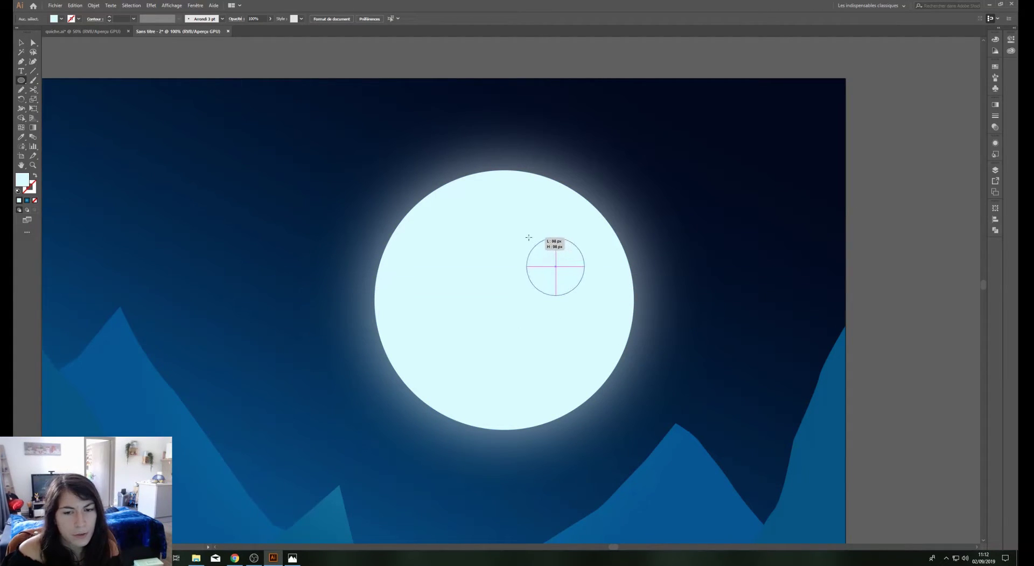
Fill the small moon circle with the darker pale cyan #D4F1F4
key(v)
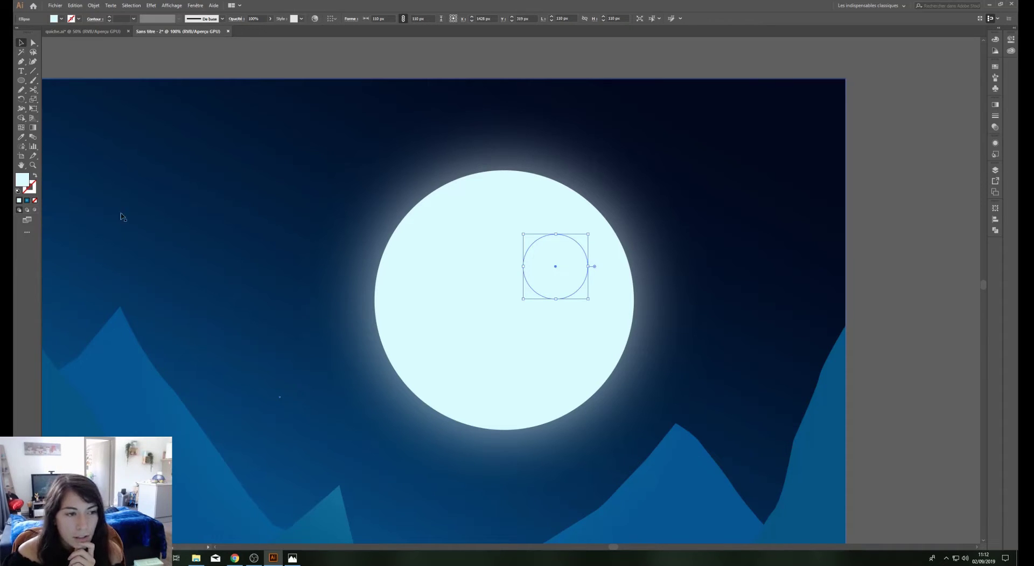
double_click(23, 179)
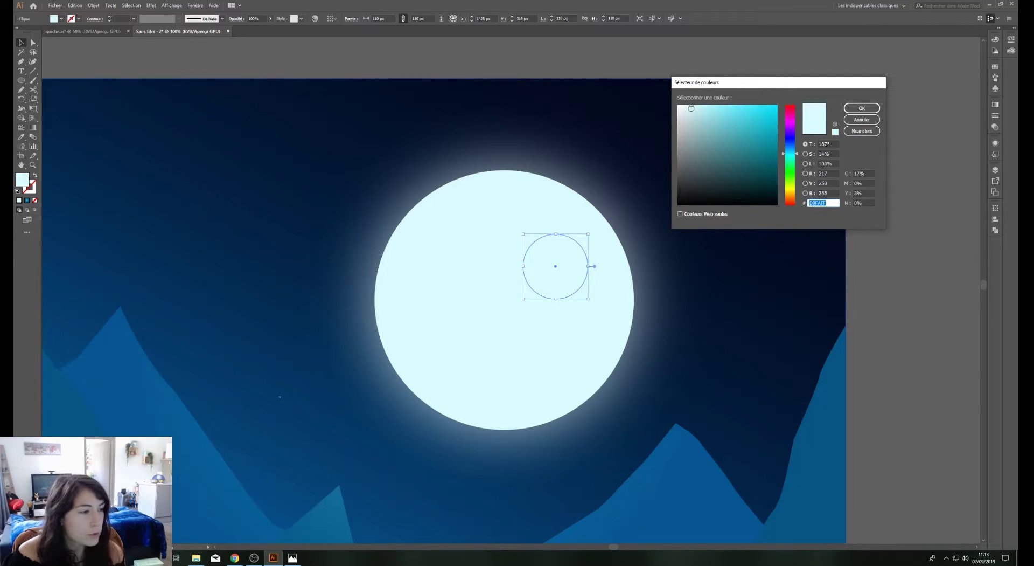
click(691, 109)
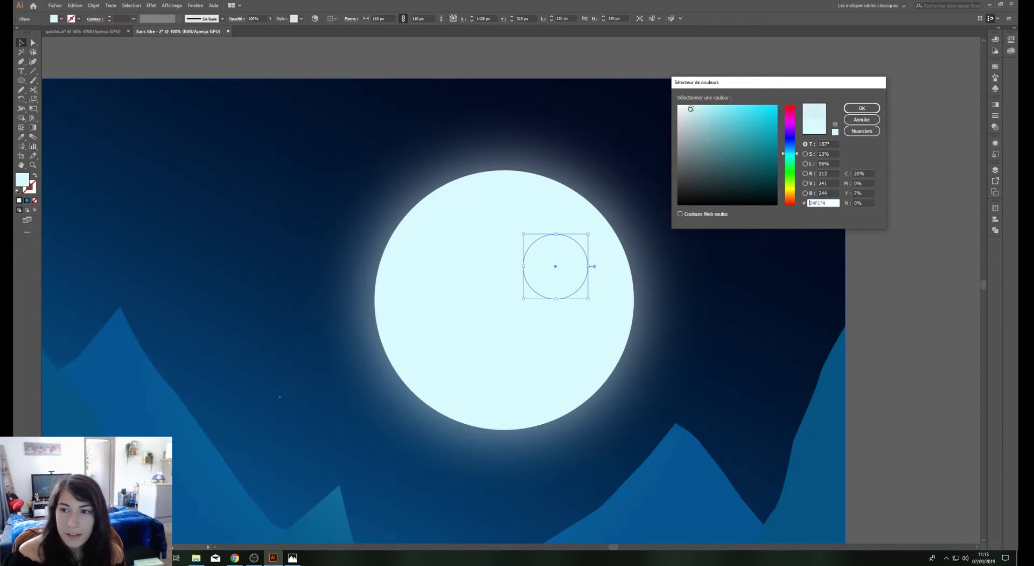
click(853, 109)
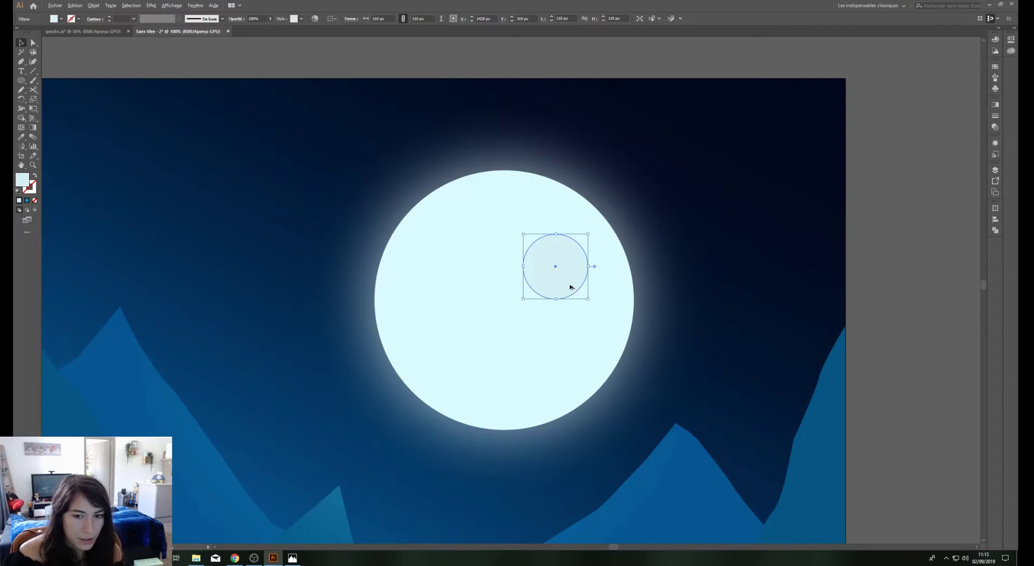
Cut a crescent from two offset circle copies with Shape Builder and place it on the crater
drag(573, 289, 696, 374)
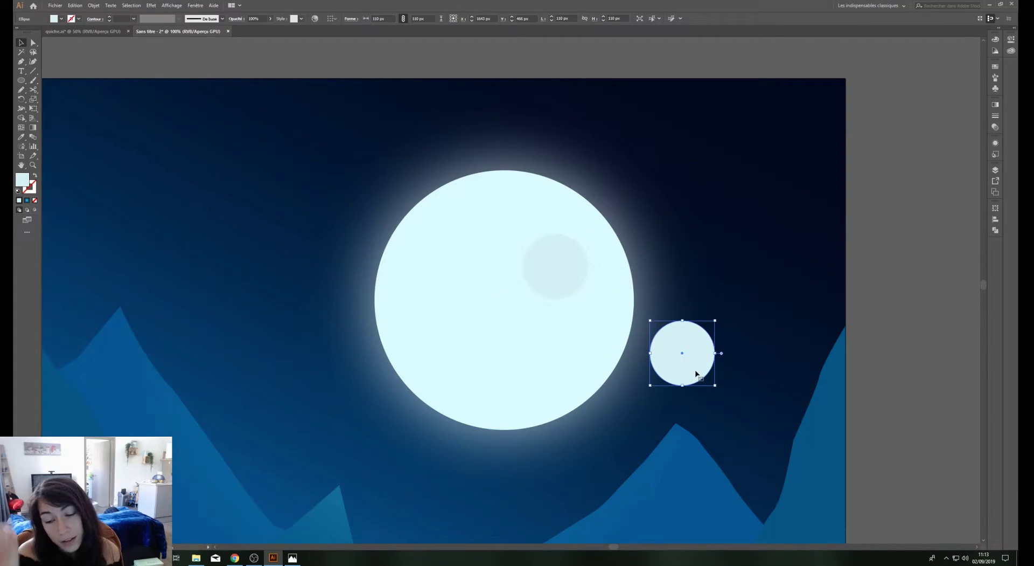
drag(697, 373, 650, 367)
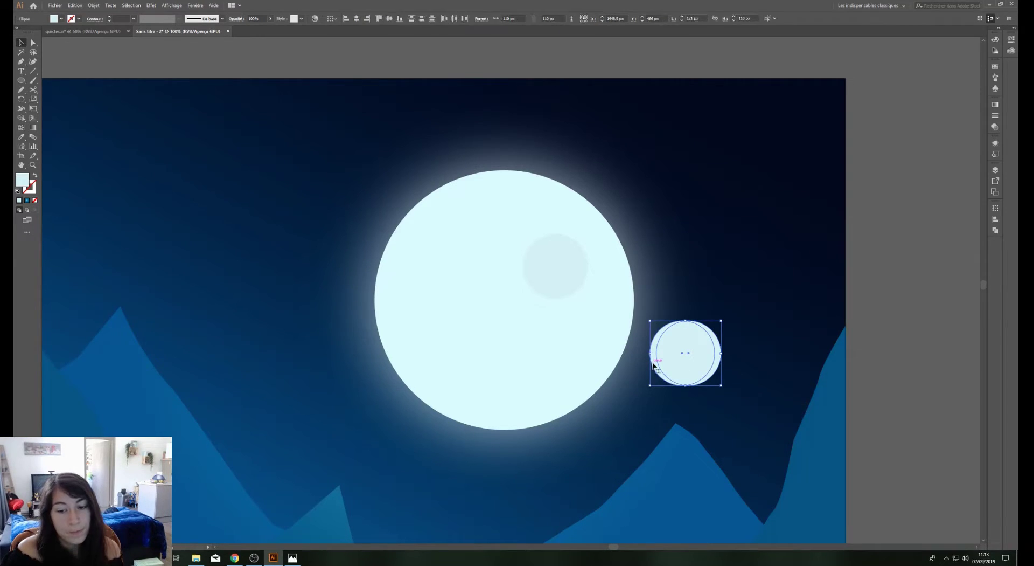
click(22, 118)
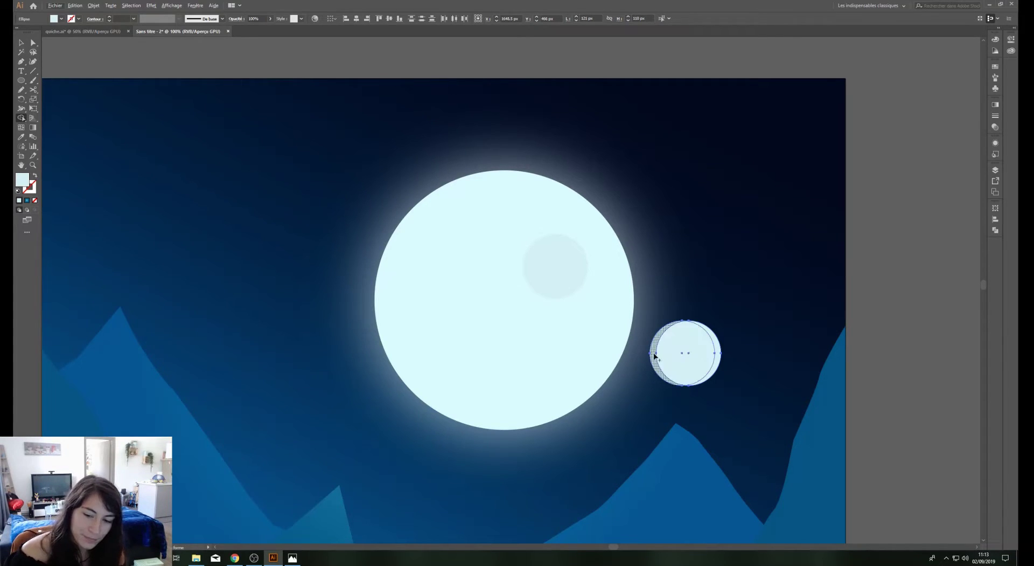
drag(655, 356, 716, 367)
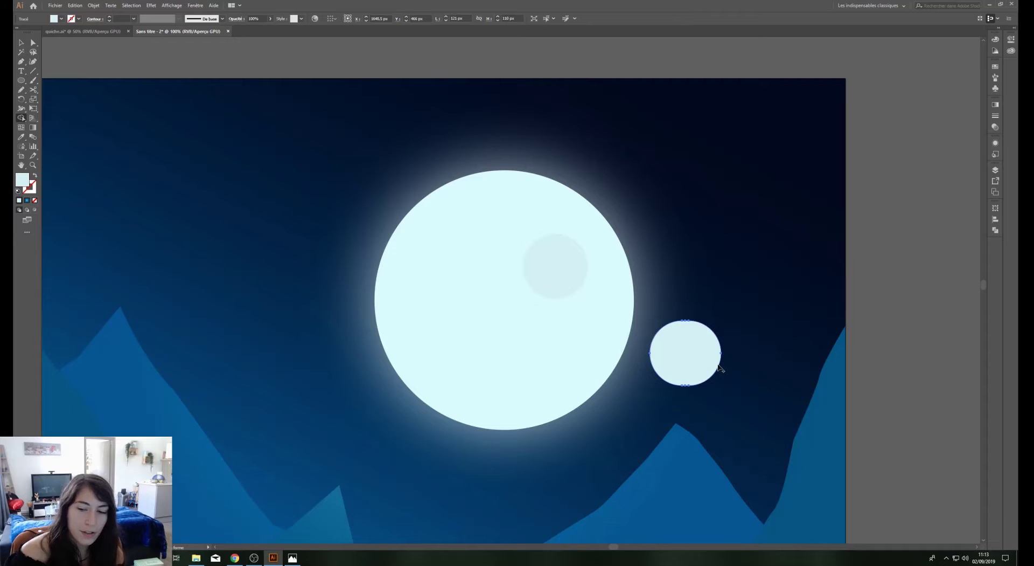
key(ctrl+z)
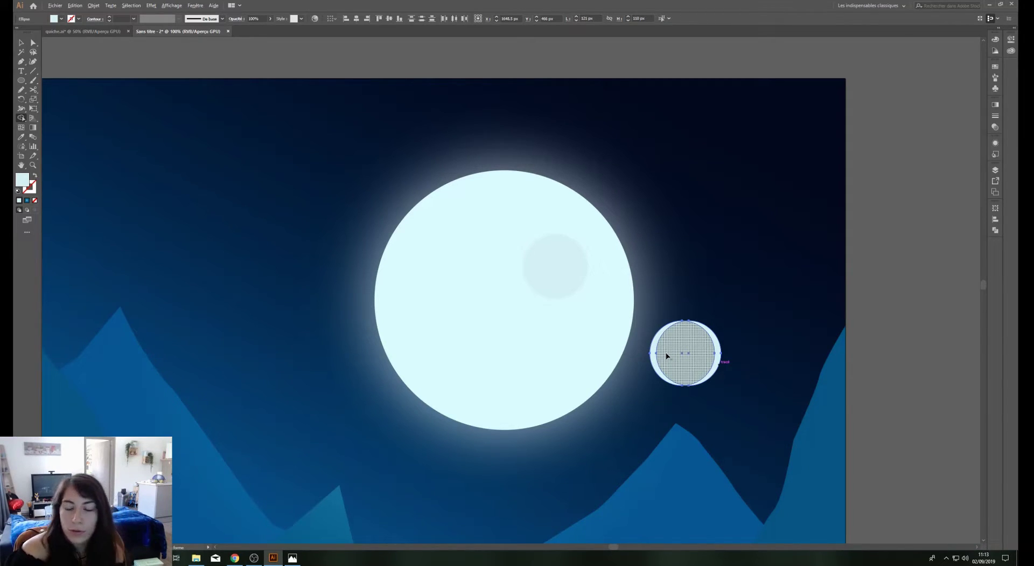
alt+click(719, 358)
key(v)
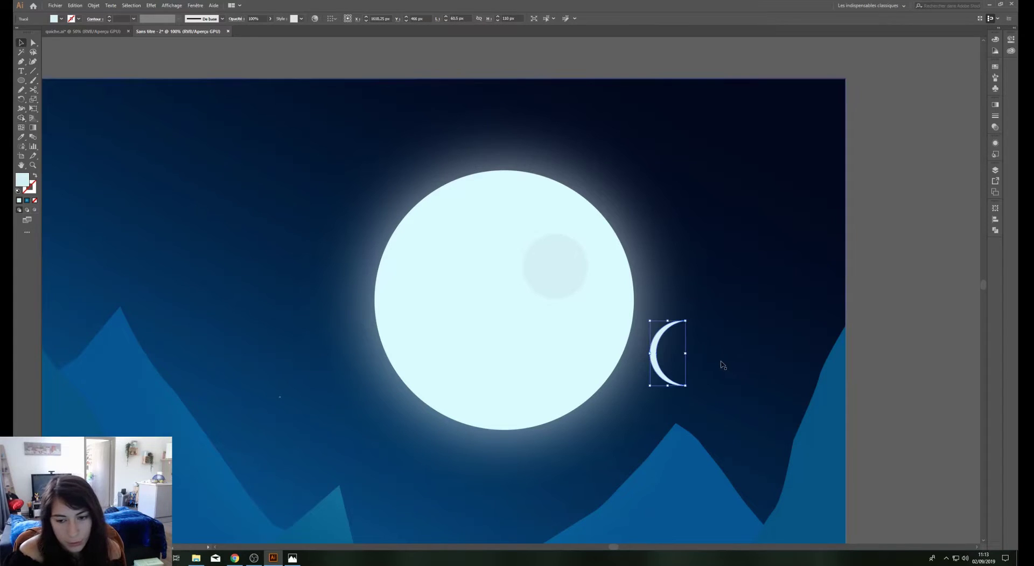
drag(659, 359, 528, 273)
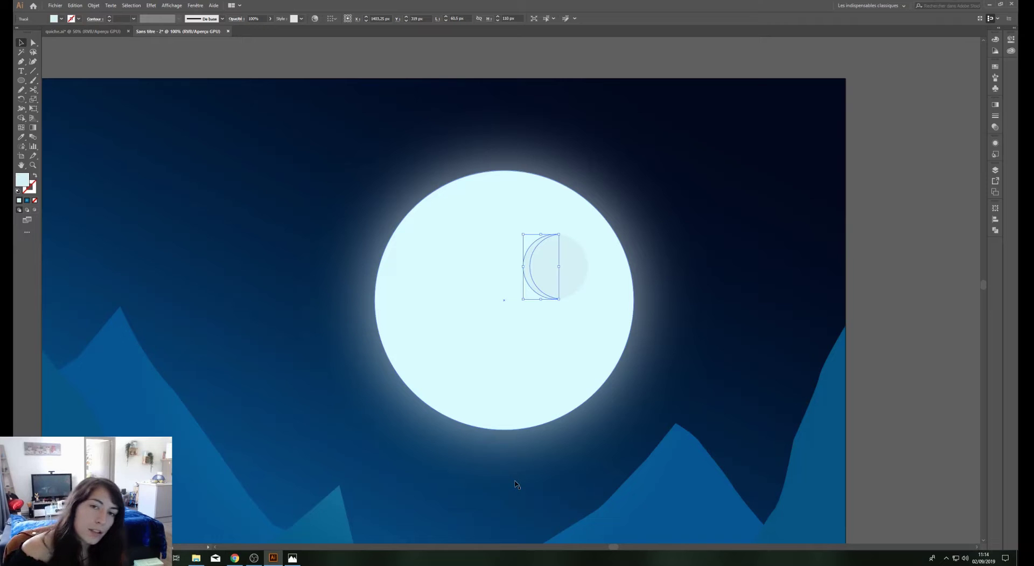
Set the crater circle's opacity to 70% in the Transparency panel
click(561, 260)
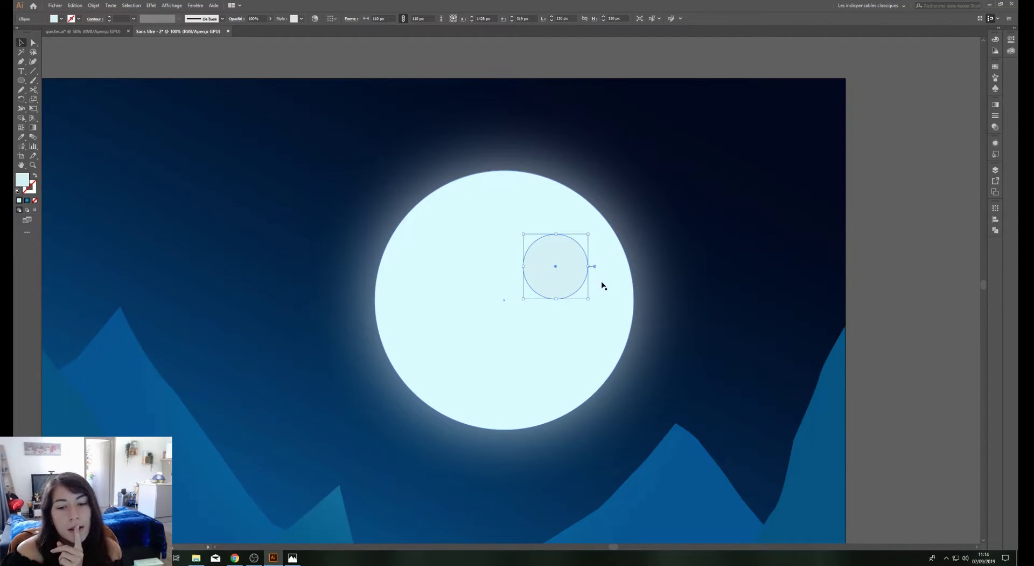
mouse_move(995, 88)
mouse_down()
mouse_move(969, 131)
mouse_move(996, 133)
mouse_up()
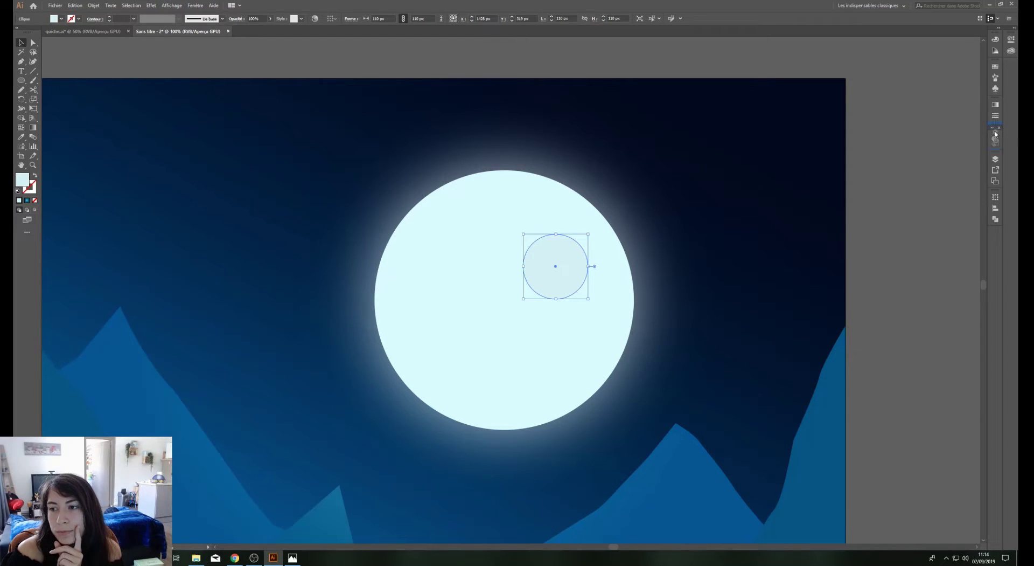
click(996, 132)
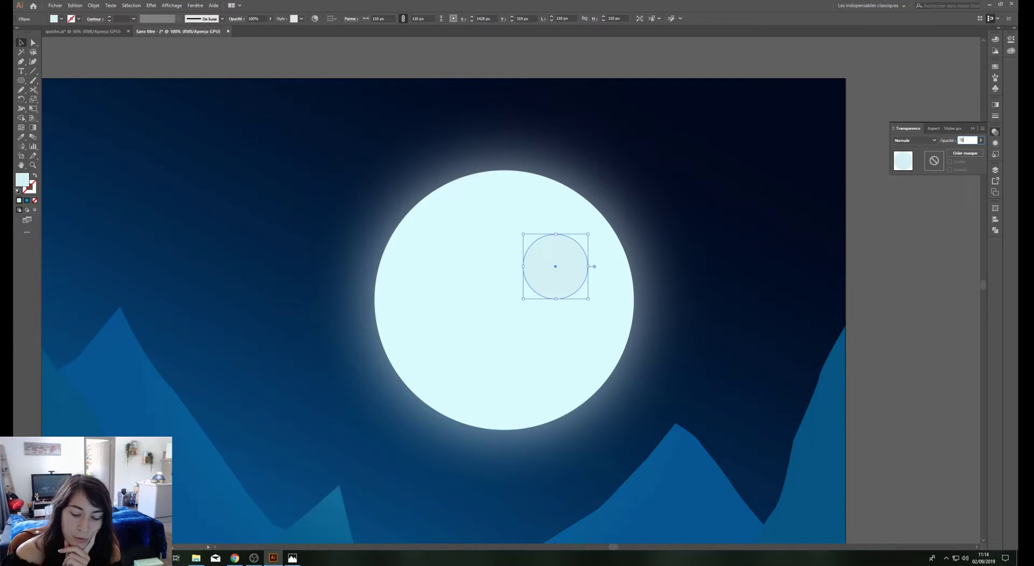
key(Return)
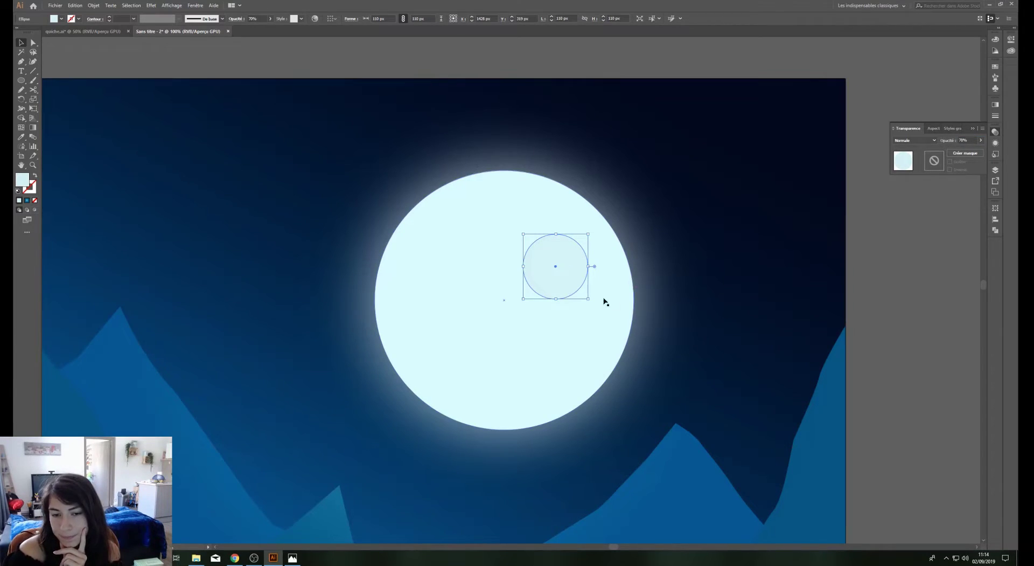
key(ctrl+8)
click(852, 335)
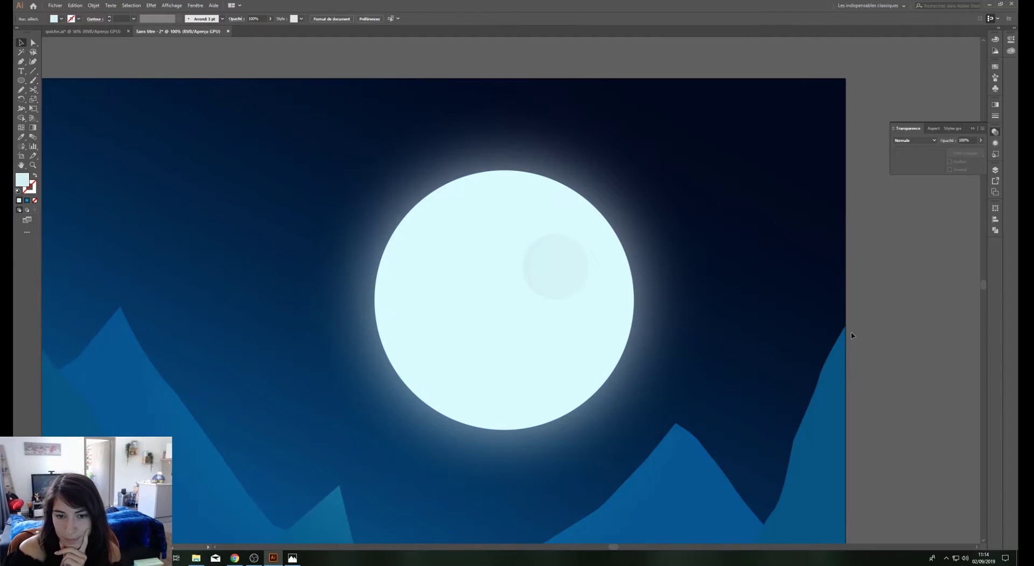
key(ctrl+minus)
key(ctrl+minus)
key(ctrl+plus)
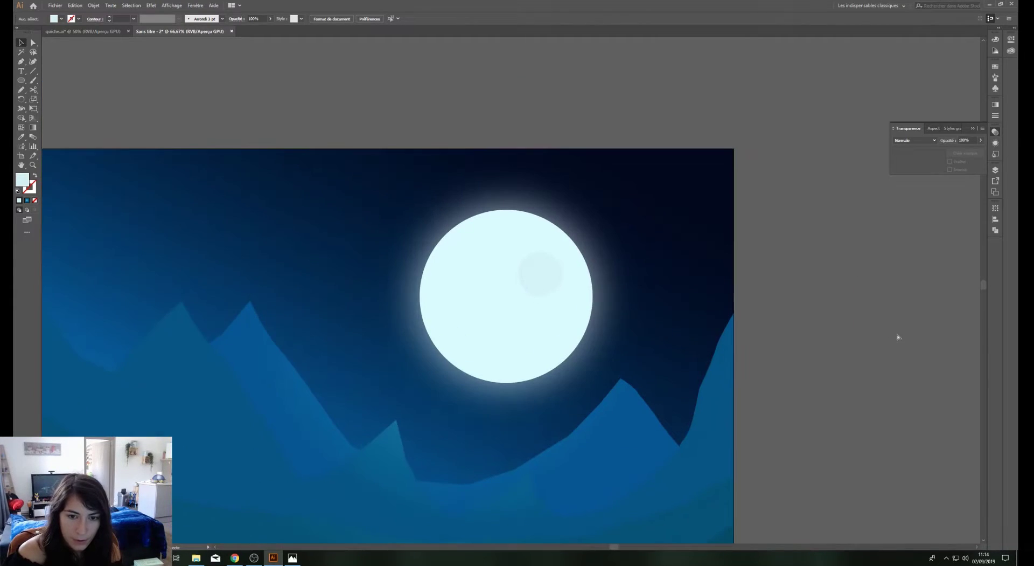
Lower the crater circle's opacity to 60% and frame the moon in view
click(591, 282)
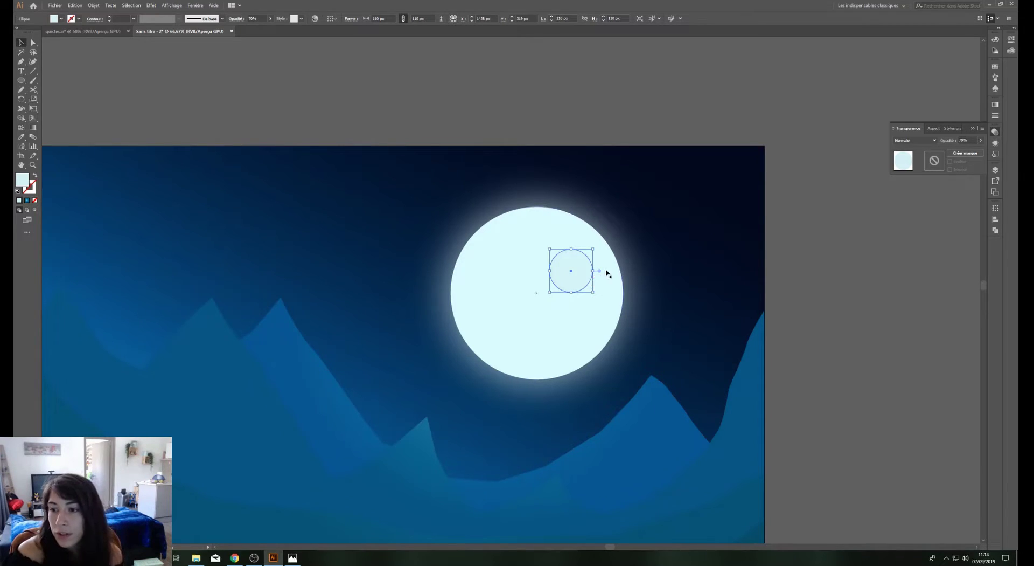
click(963, 140)
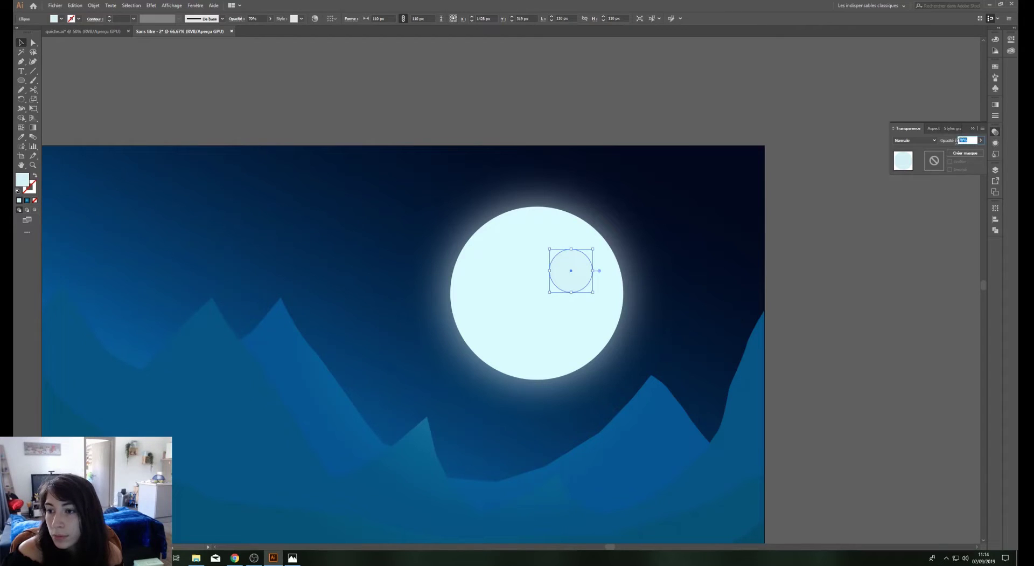
text(40)
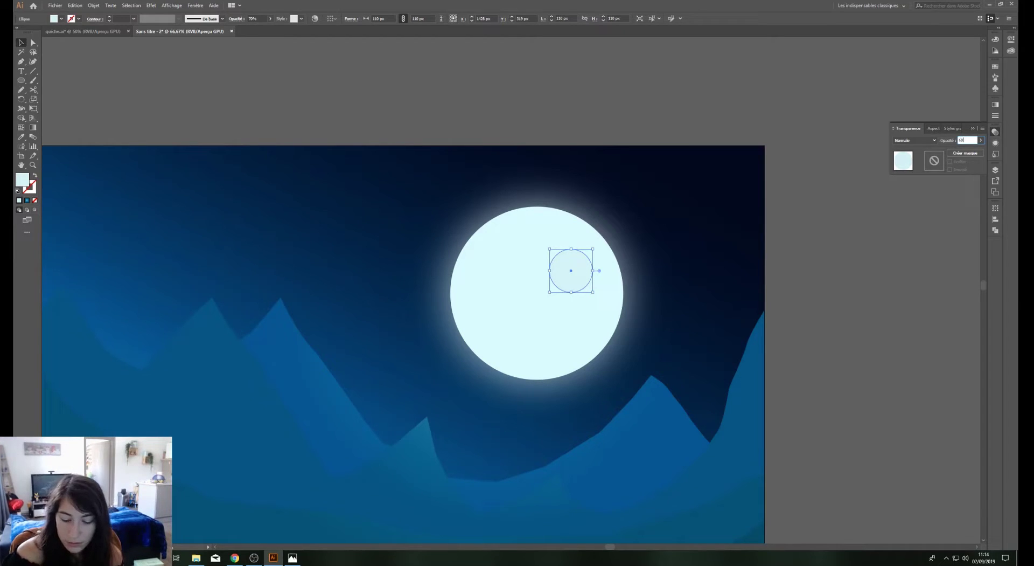
key(Return)
click(874, 223)
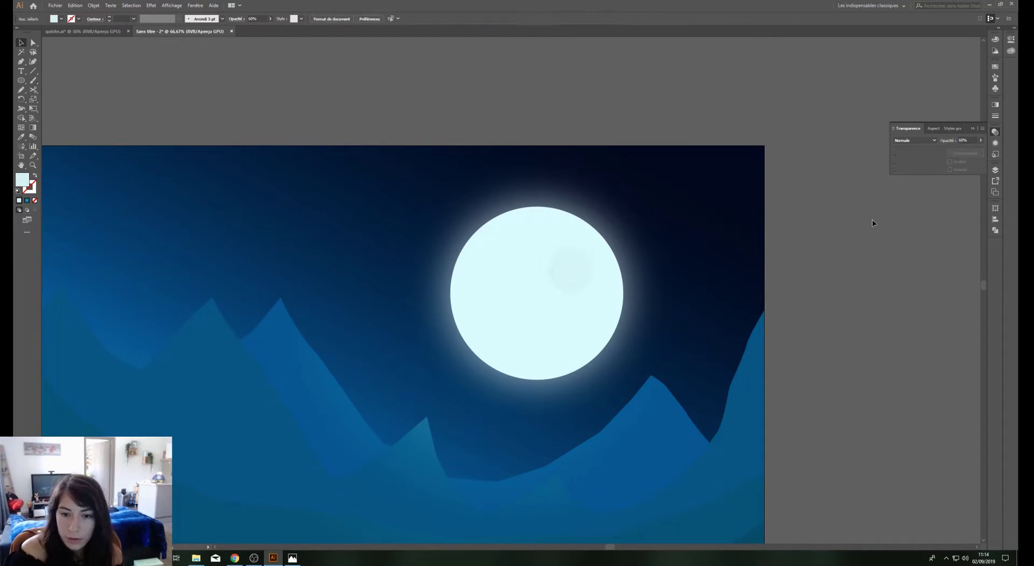
drag(832, 278, 891, 247)
Alt-drag copies of the crater circle across the moon and shrink them to varied sizes
click(651, 234)
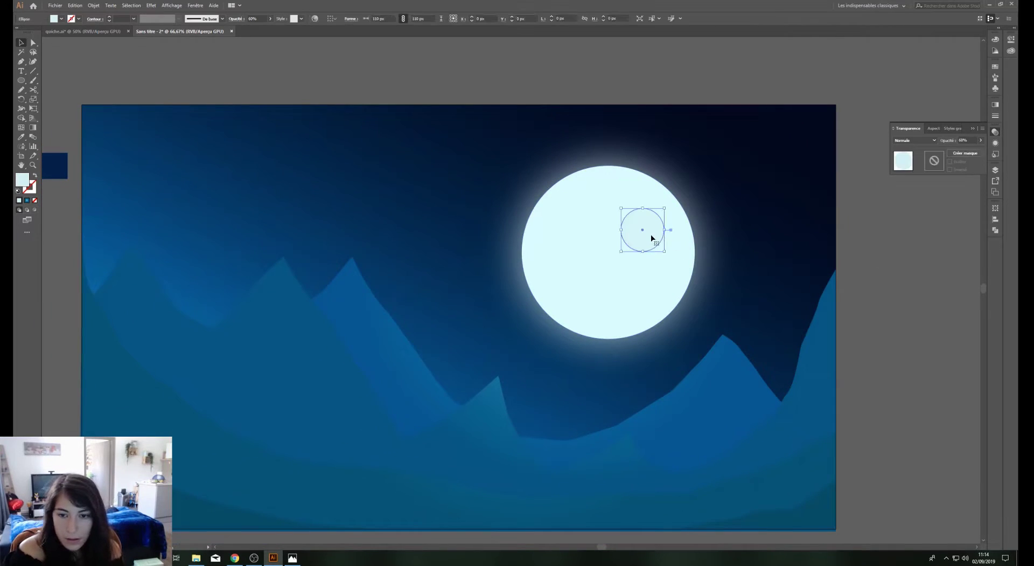
drag(625, 237, 556, 231)
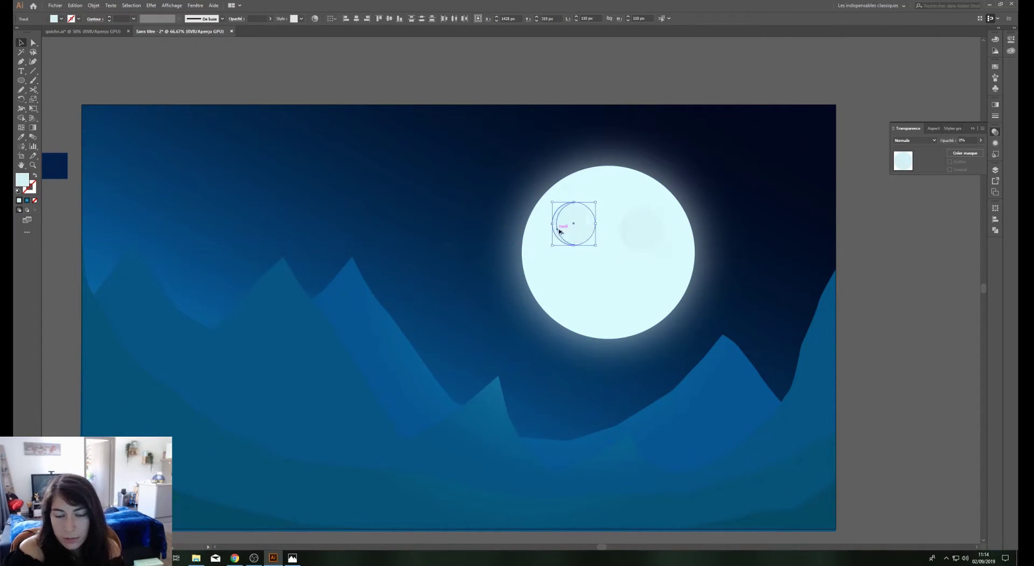
drag(594, 201, 595, 222)
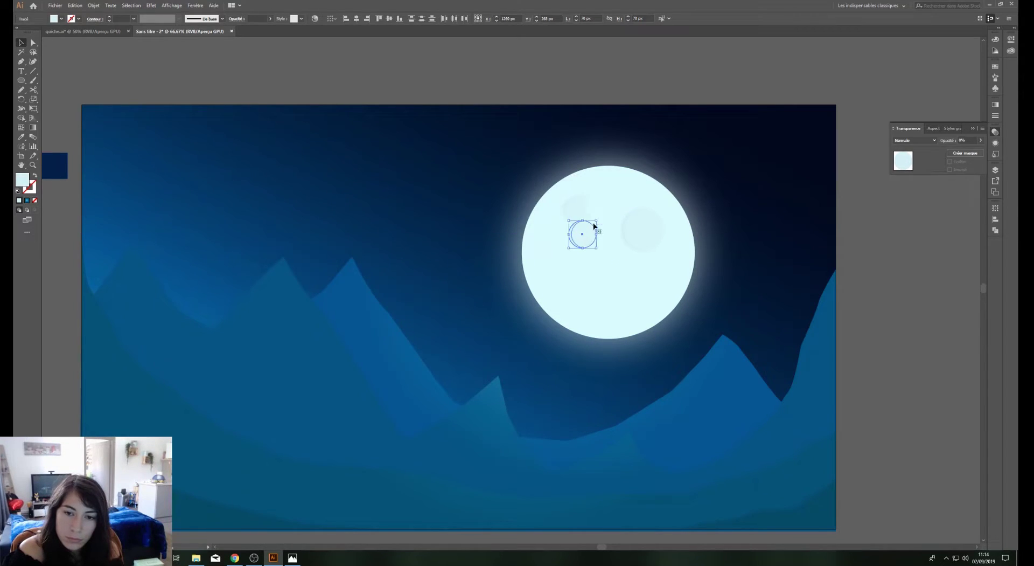
mouse_move(594, 222)
mouse_down()
mouse_move(586, 262)
mouse_move(572, 249)
mouse_move(632, 305)
mouse_move(623, 295)
mouse_up()
drag(804, 373, 841, 353)
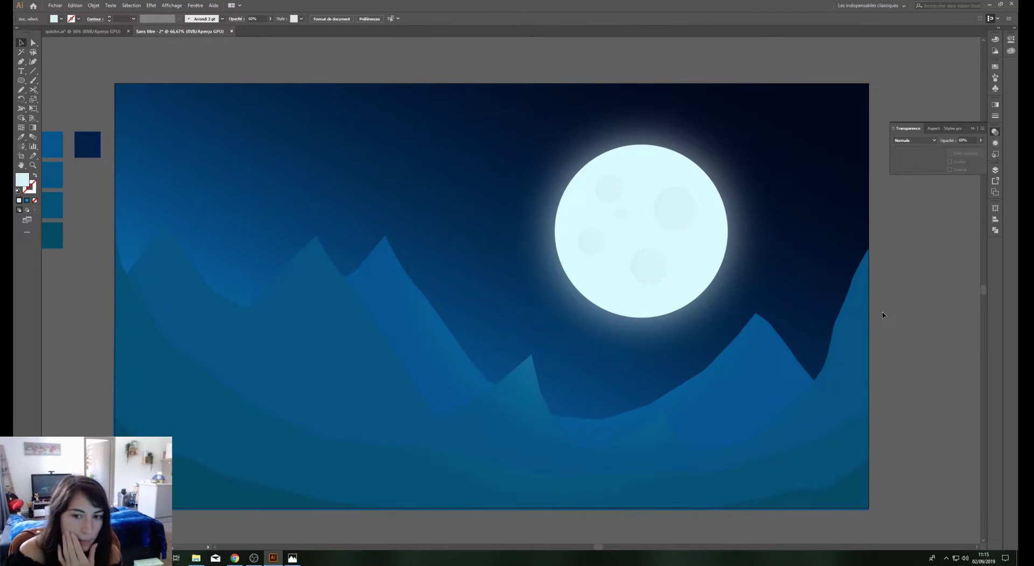
Duplicate the moon circle to the left and remove the copy's outer glow
click(678, 263)
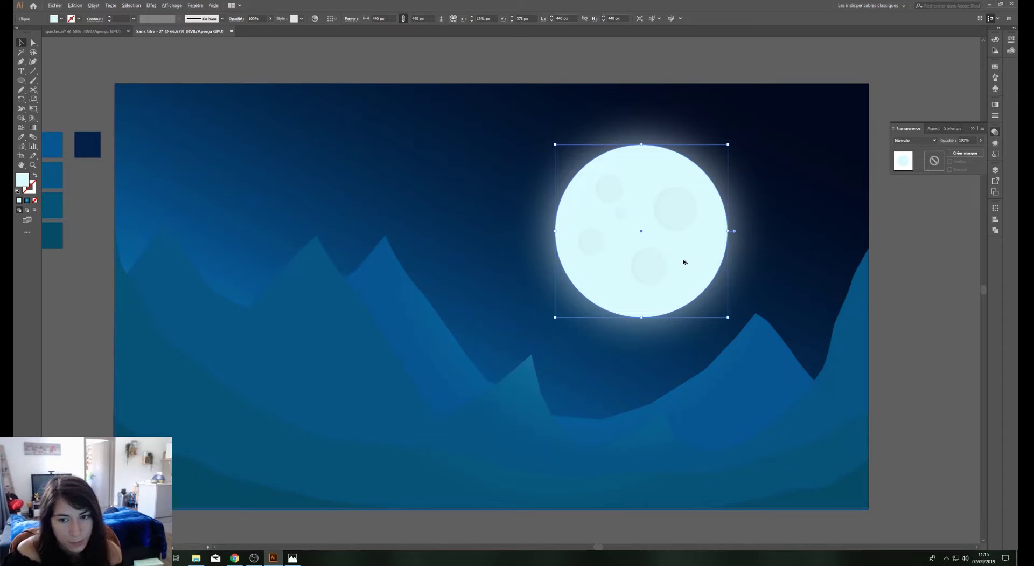
mouse_move(683, 262)
mouse_down()
mouse_move(378, 303)
mouse_move(332, 207)
mouse_up()
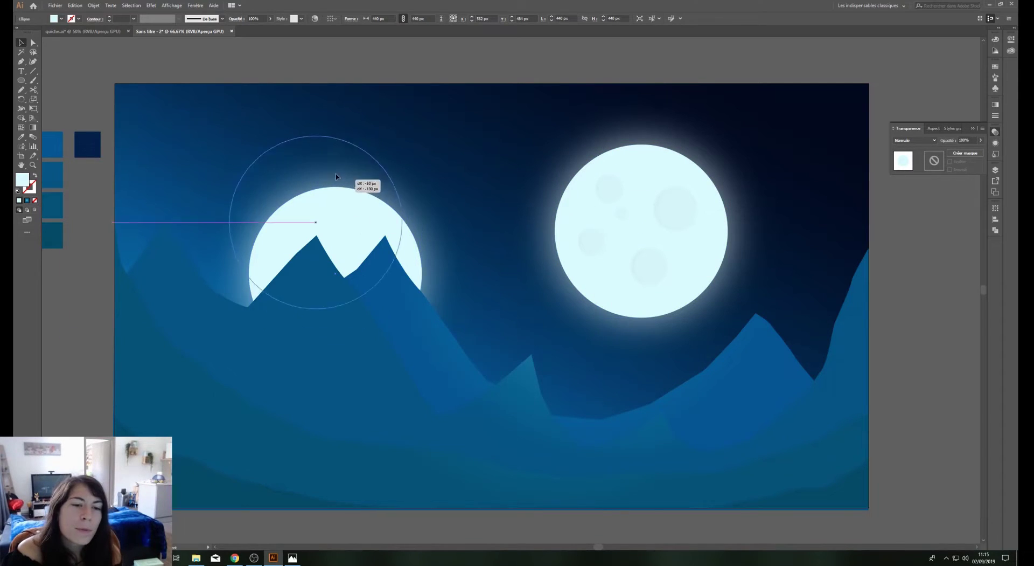
click(996, 144)
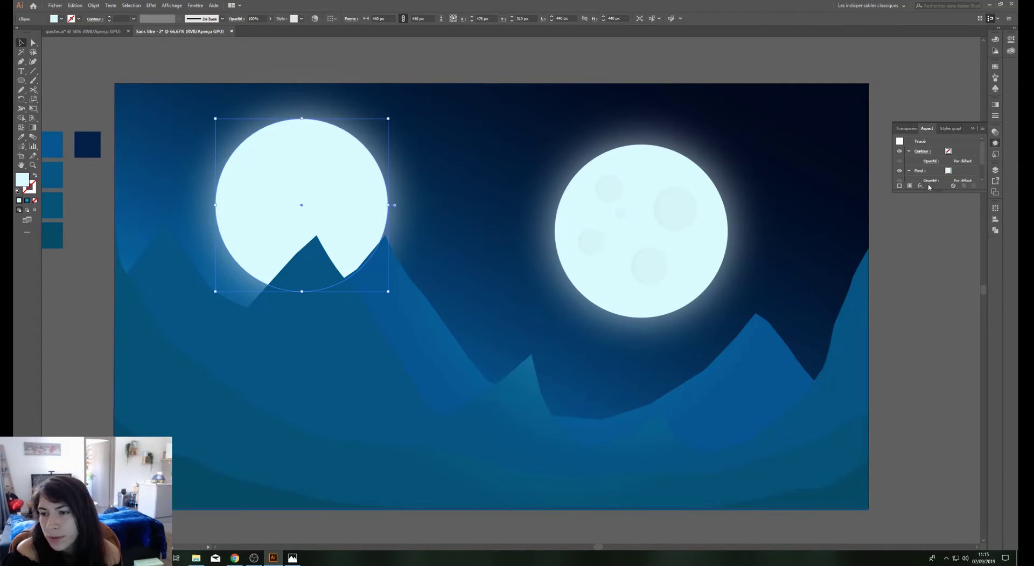
scroll(931, 176, down, 2)
click(928, 168)
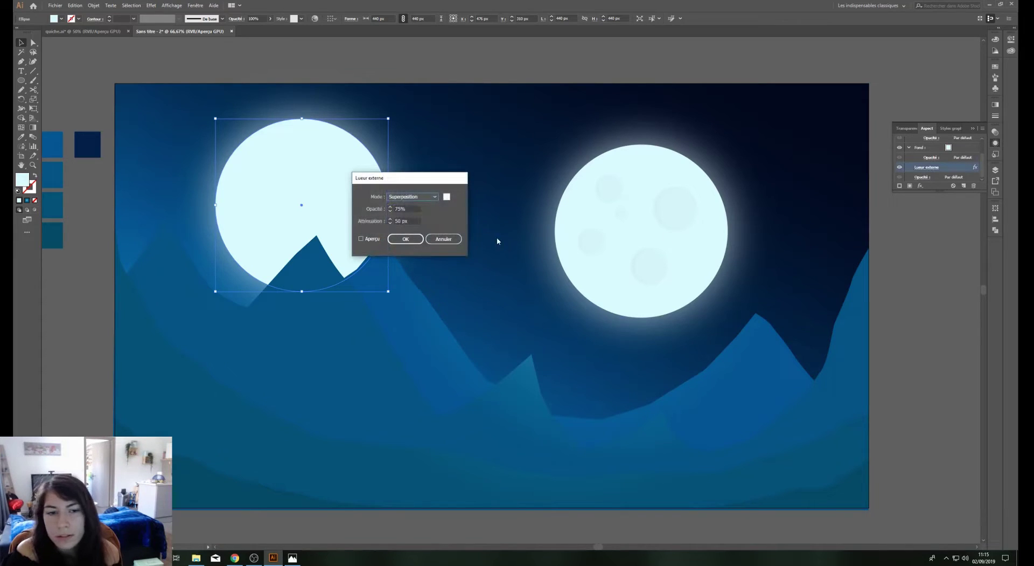
click(444, 238)
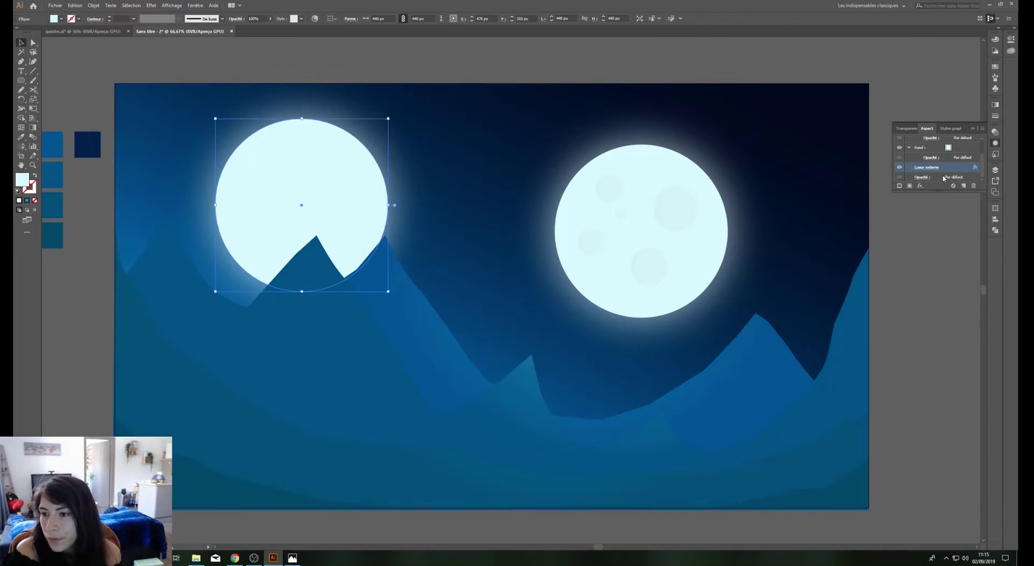
click(967, 186)
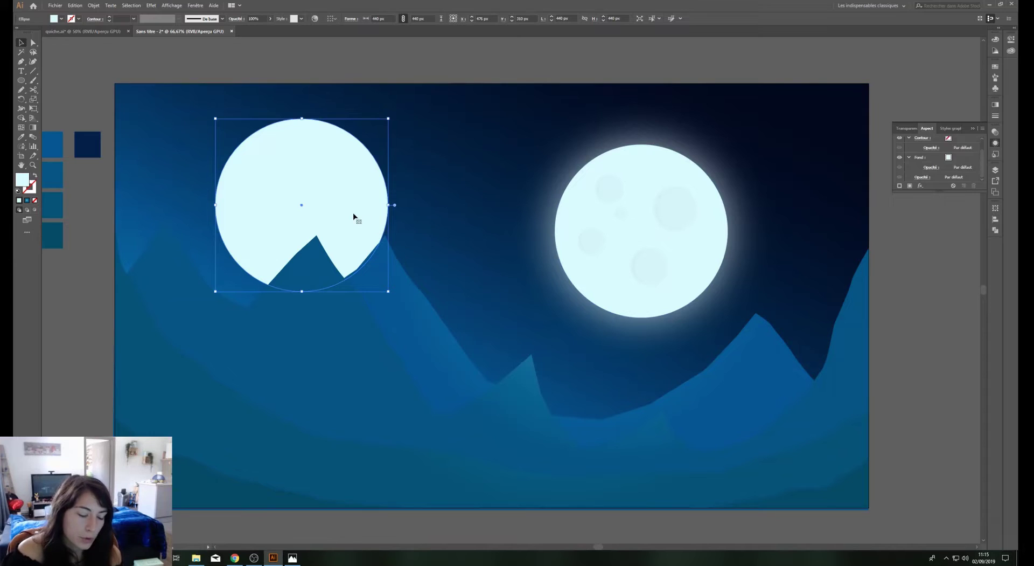
mouse_move(353, 220)
mouse_down()
mouse_move(368, 185)
mouse_move(380, 193)
mouse_up()
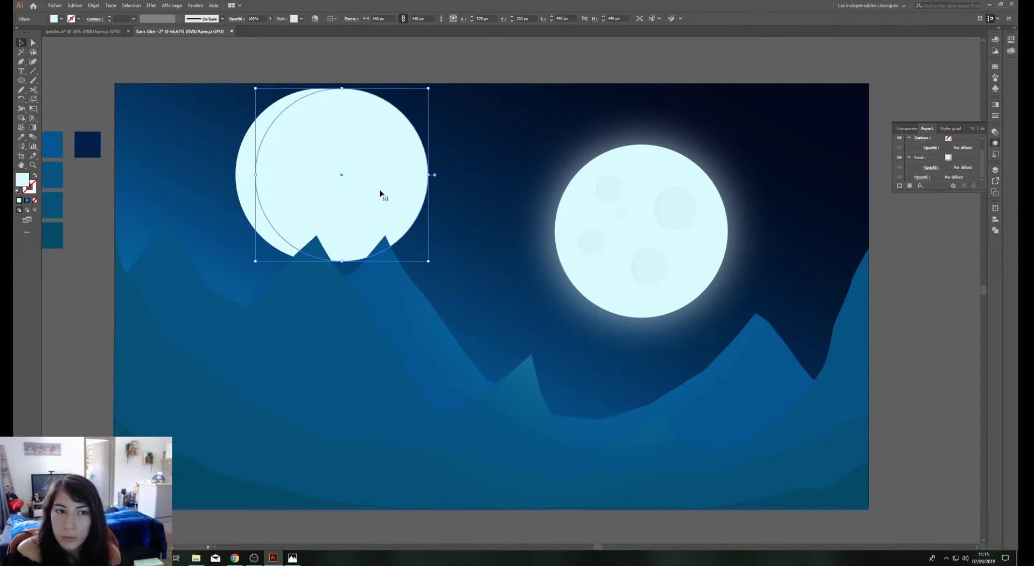
Shape-build a crescent from the two circles, rotate it 45°, and place it on the moon's right edge
shift+click(249, 201)
key(shift+m)
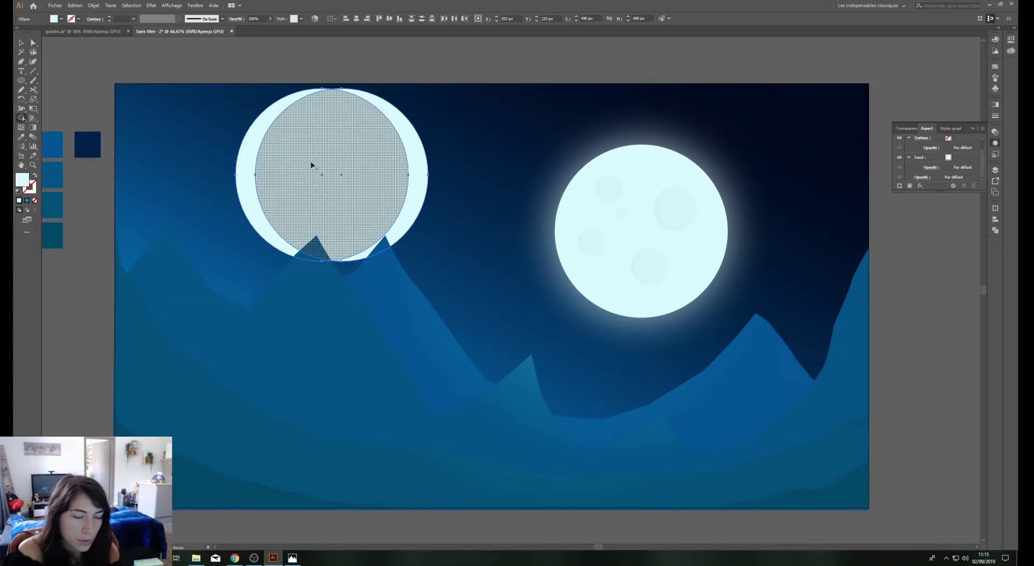
drag(323, 173, 423, 178)
key(v)
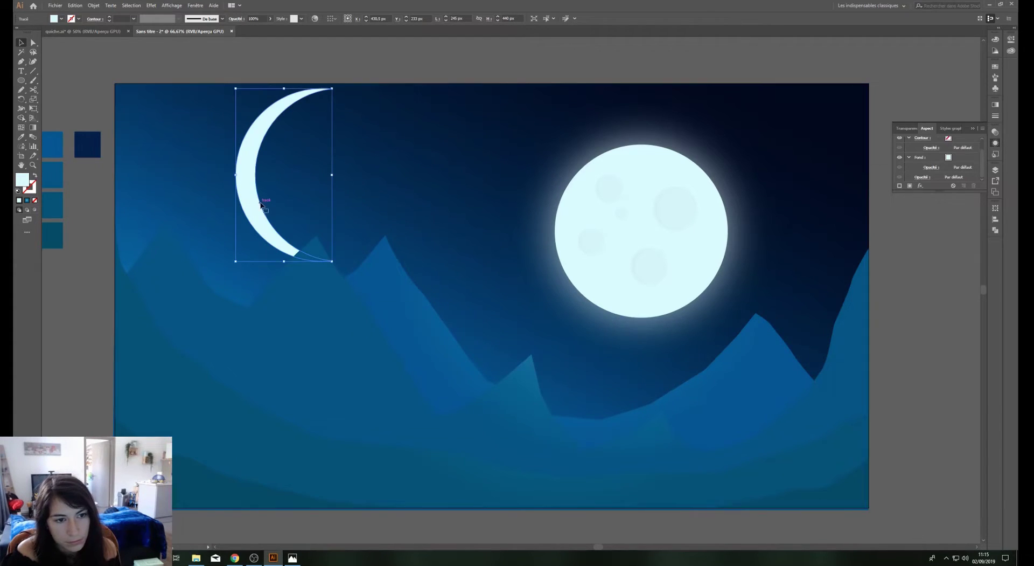
drag(256, 203, 403, 260)
drag(482, 139, 461, 321)
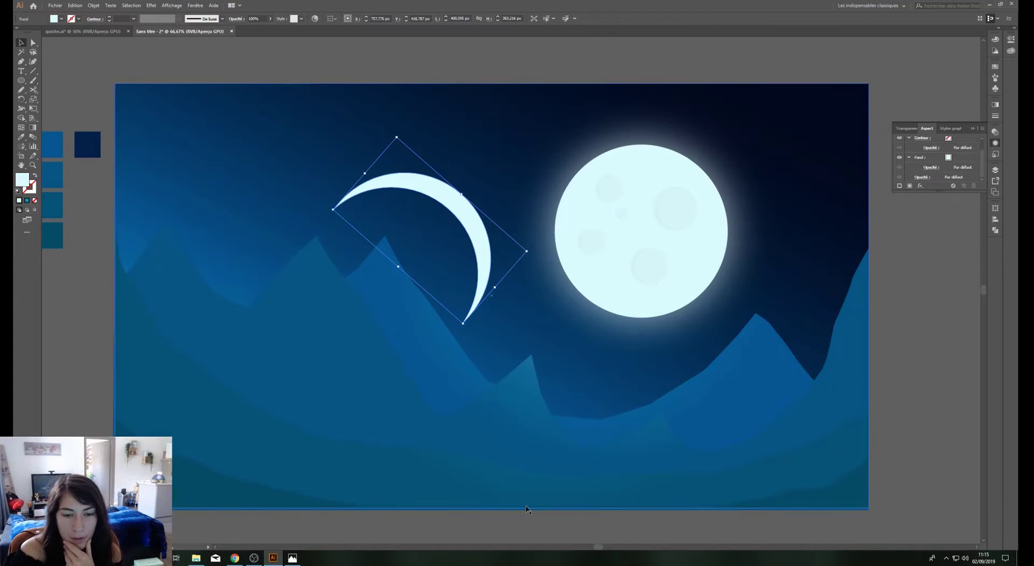
drag(489, 227, 705, 201)
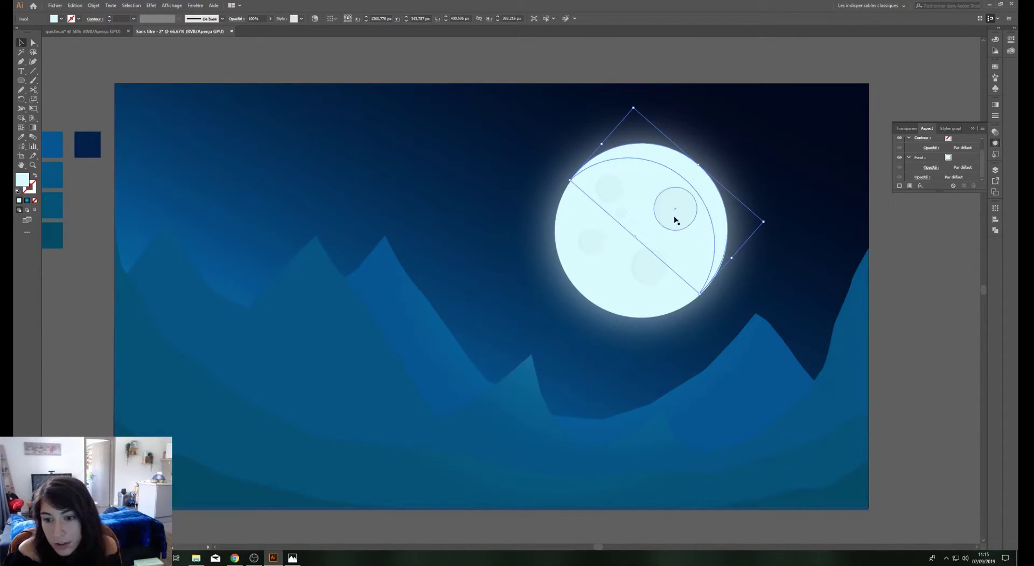
key(Right)
key(Right)
key(Right)
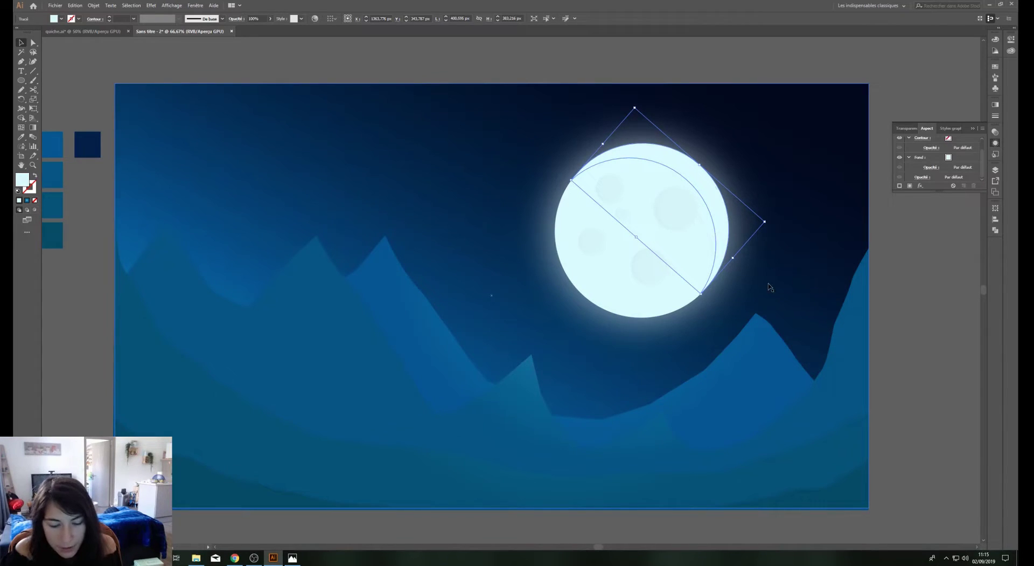
Eyedropper the crater colour onto the crescent and deselect it
key(i)
click(661, 205)
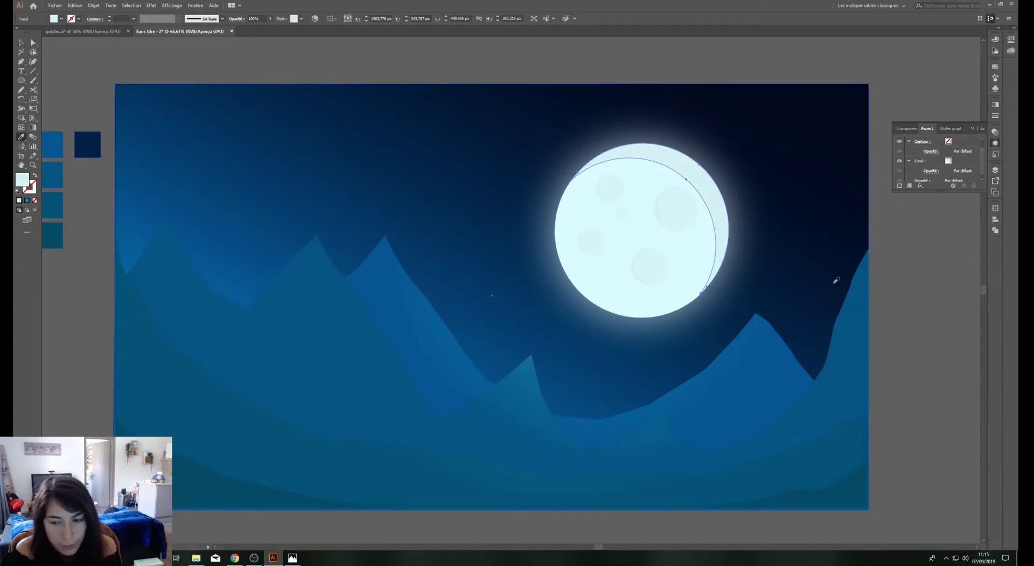
key(v)
click(922, 291)
Zoom out and create a new layer from the Layers panel menu
key(ctrl+minus)
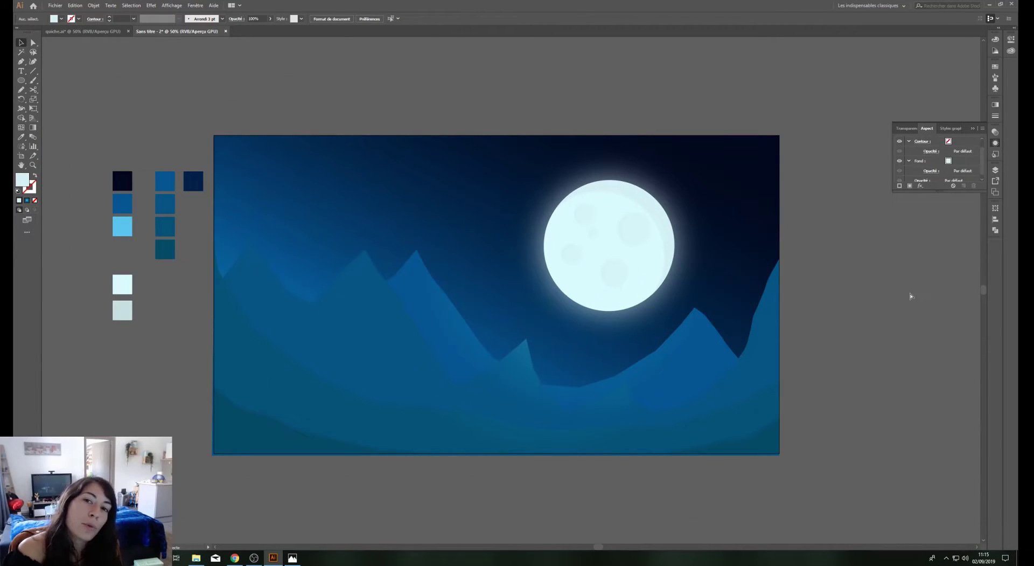
click(974, 129)
click(995, 93)
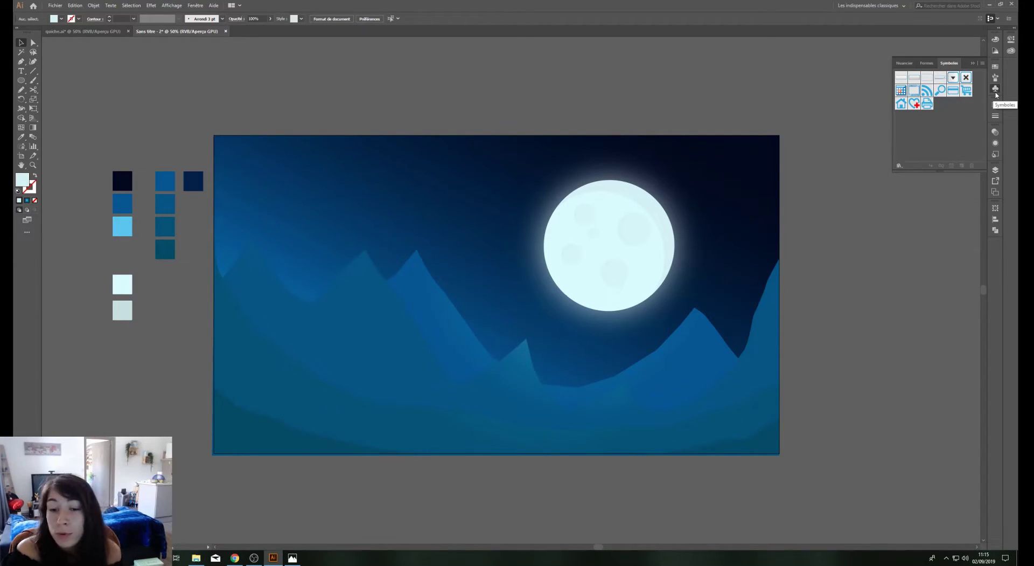
click(996, 93)
click(996, 170)
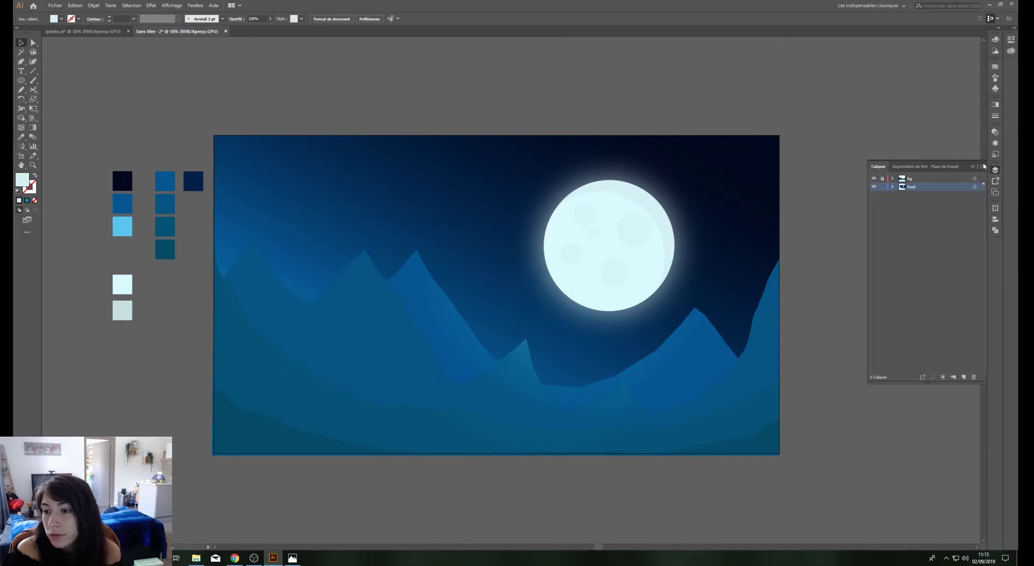
click(982, 170)
click(964, 171)
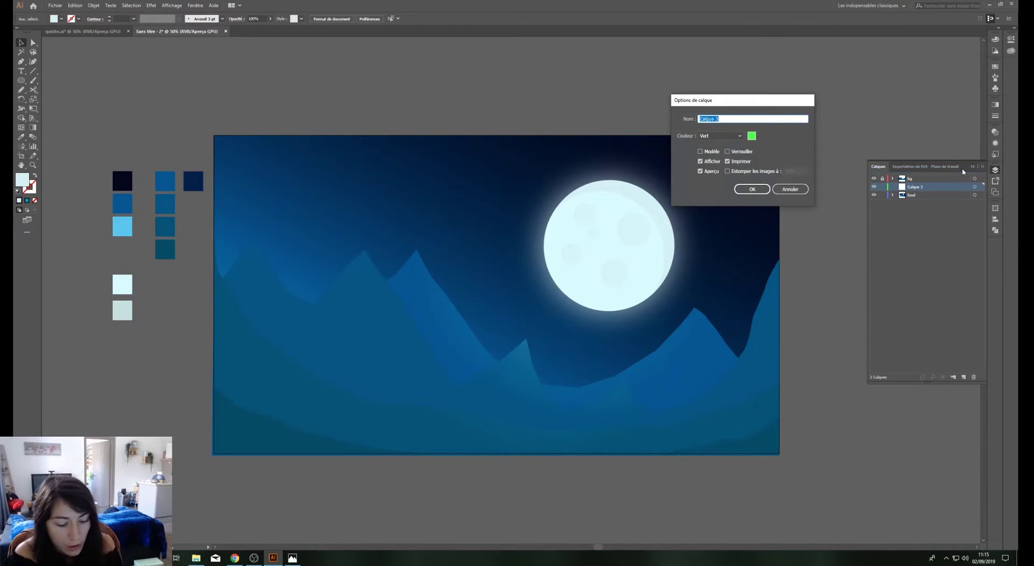
Name the new layer 'stars', collapse the Layers panel, and draw a tiny circle above the artboard
text(star)
key(Return)
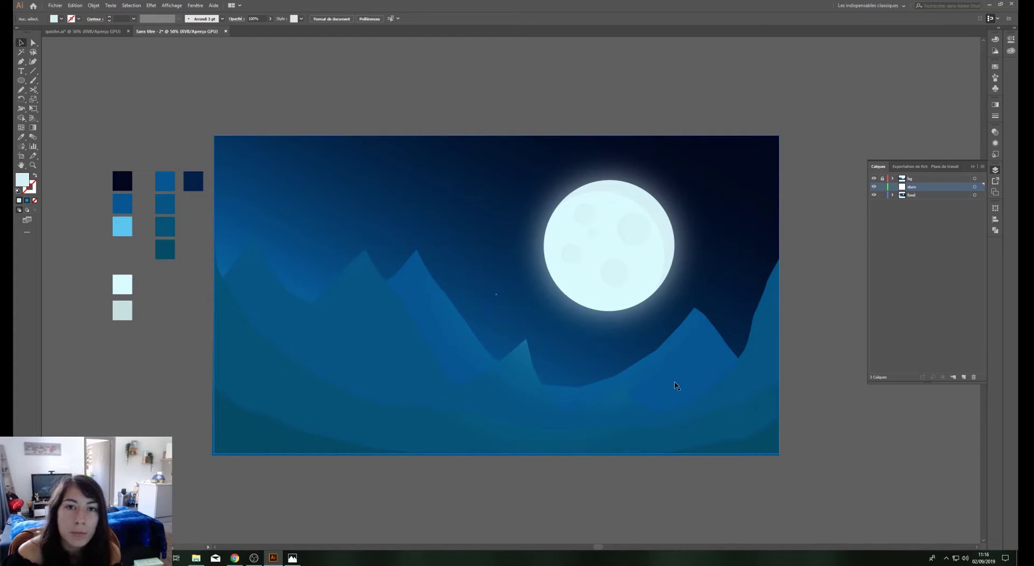
click(972, 169)
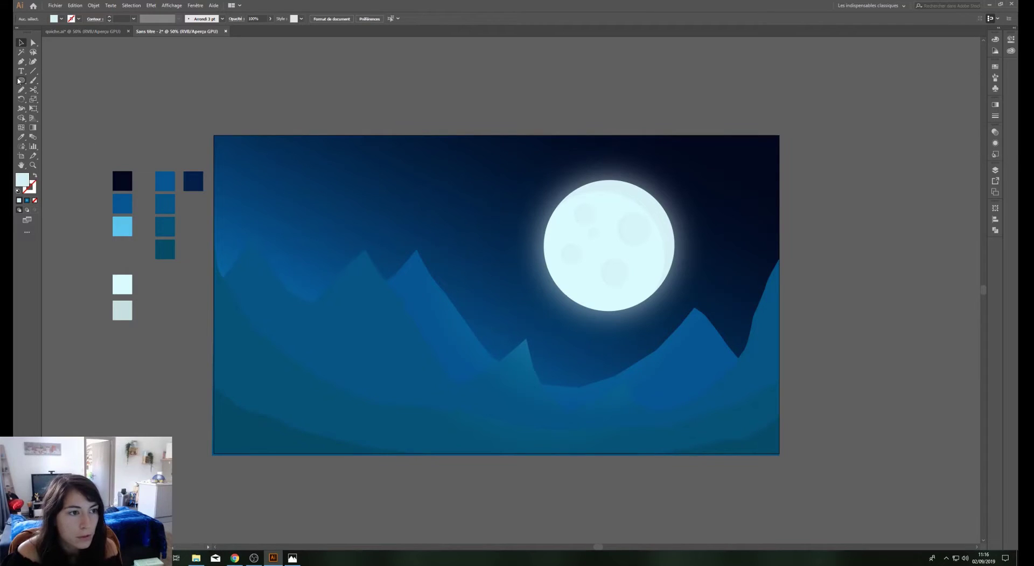
drag(565, 91, 568, 92)
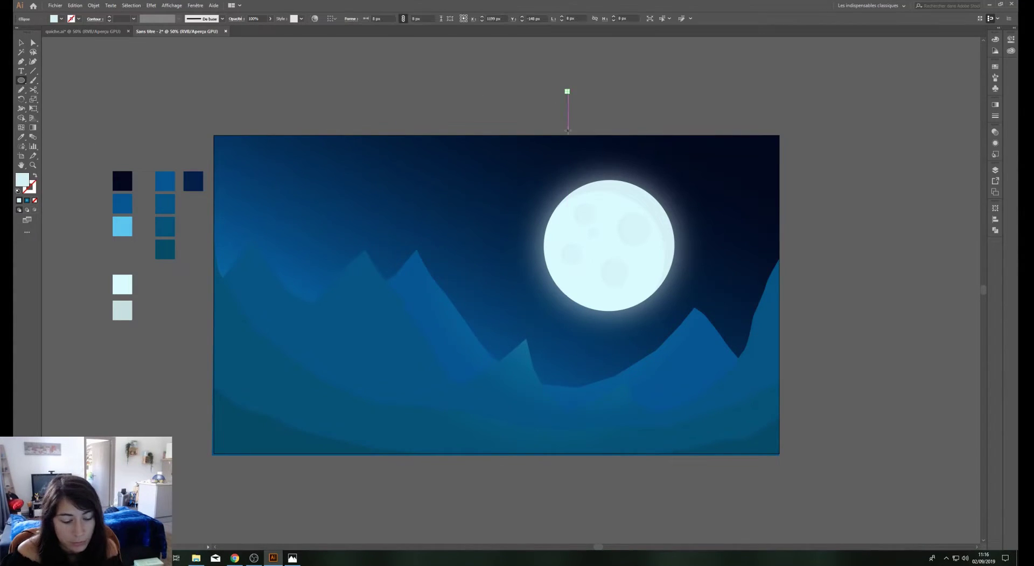
Give the tiny circle a pale eyedropped colour and select it
key(v)
key(i)
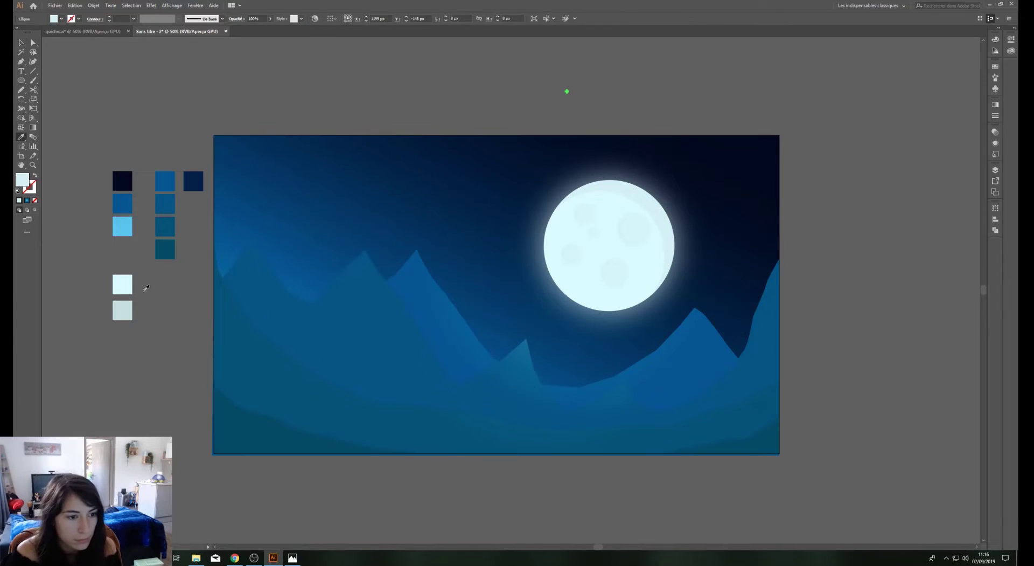
key(v)
click(463, 98)
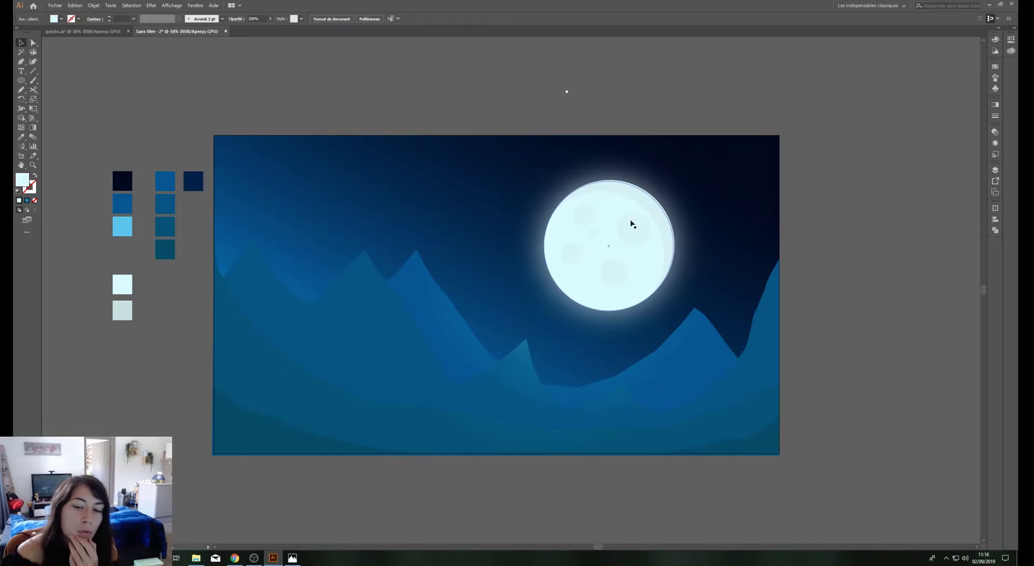
drag(555, 83, 600, 113)
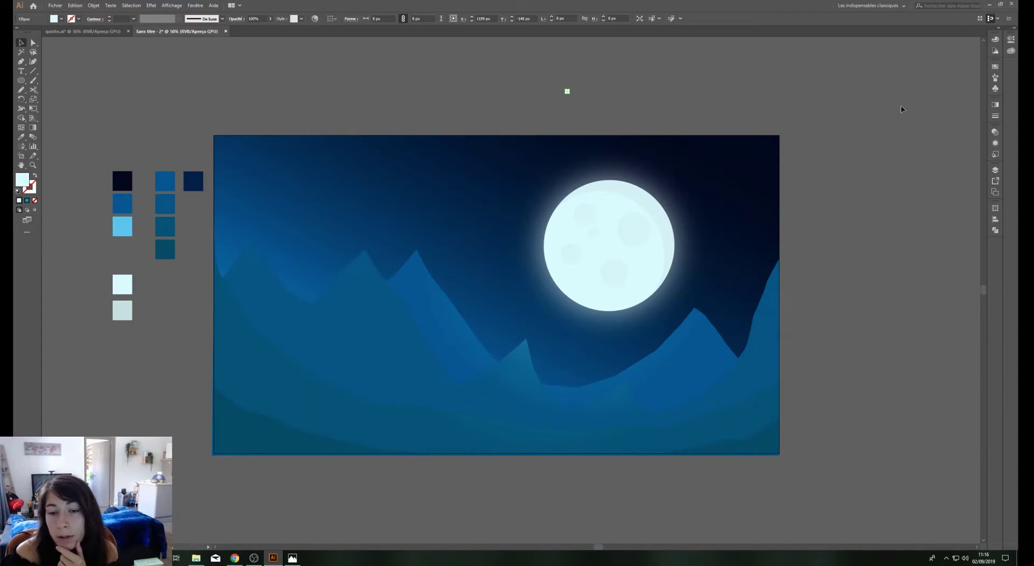
Save the circle as a new symbol 'stars' and move its instance into the sky
click(996, 88)
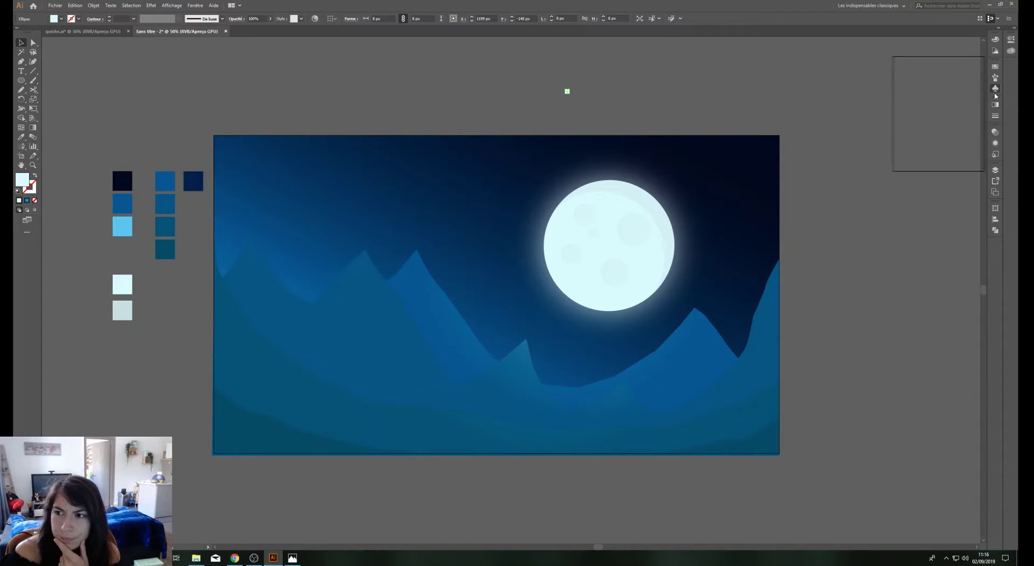
click(983, 63)
click(975, 66)
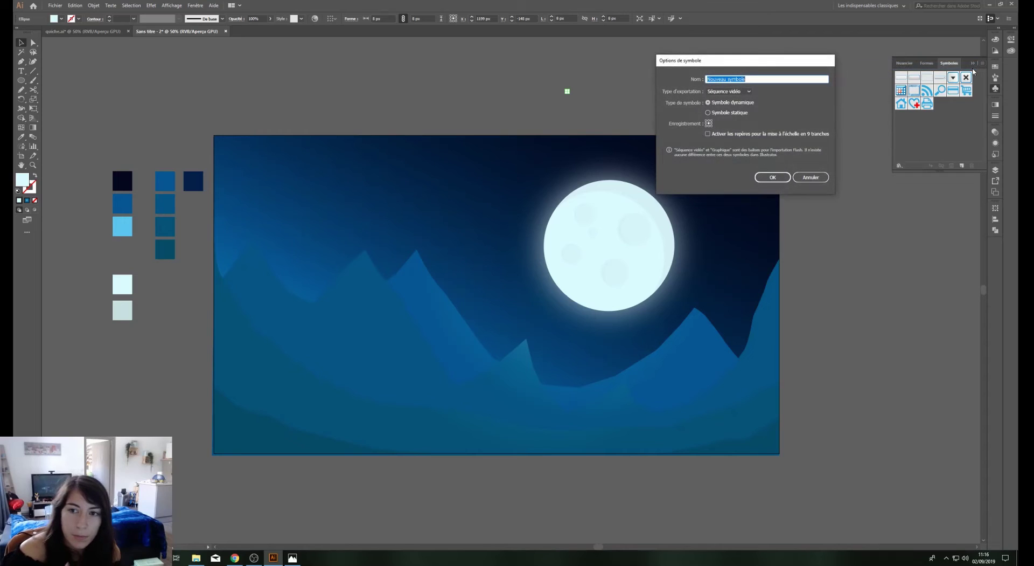
key(Return)
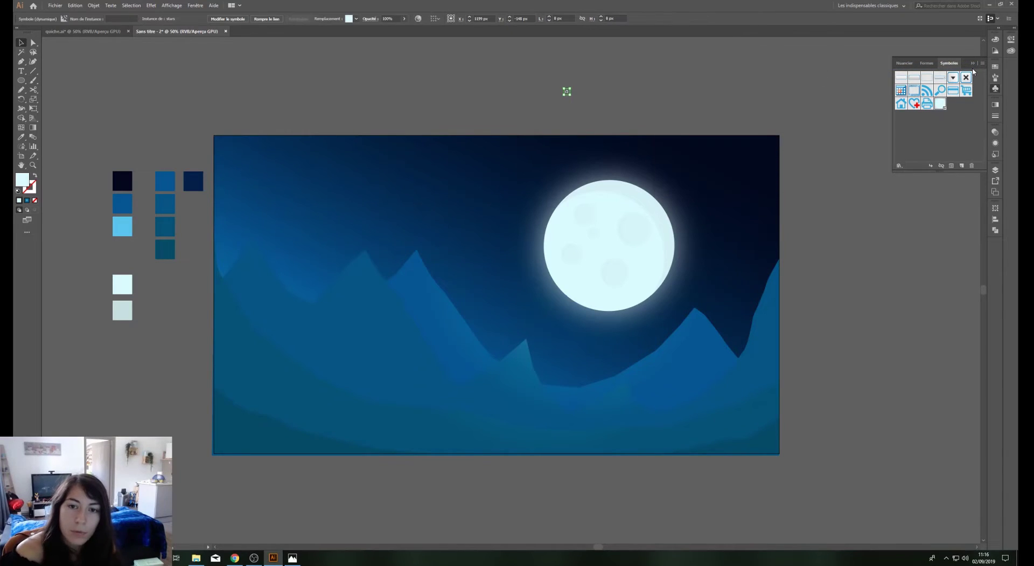
mouse_move(567, 92)
mouse_down()
mouse_move(451, 187)
mouse_move(430, 191)
mouse_up()
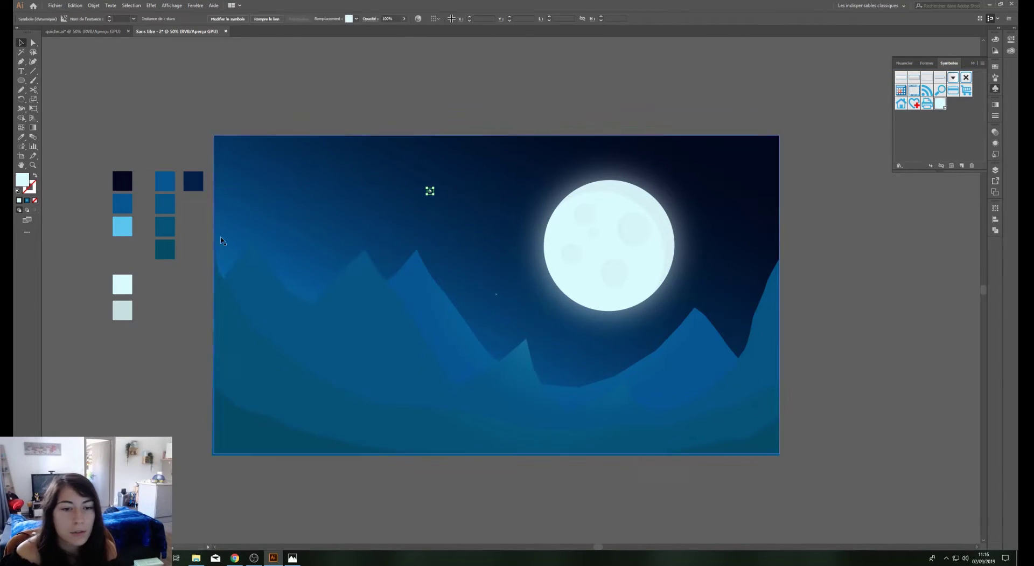
click(22, 146)
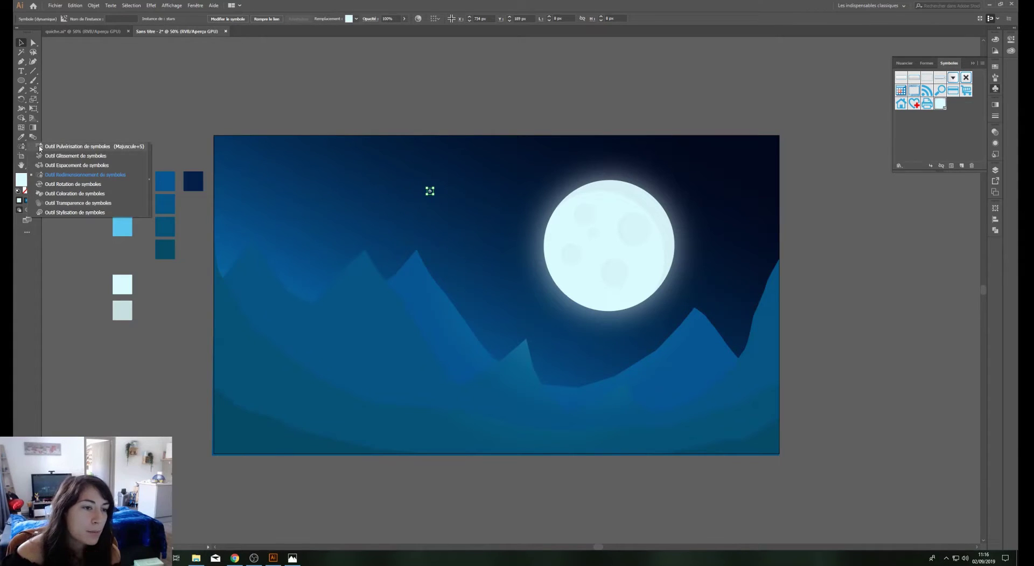
click(39, 146)
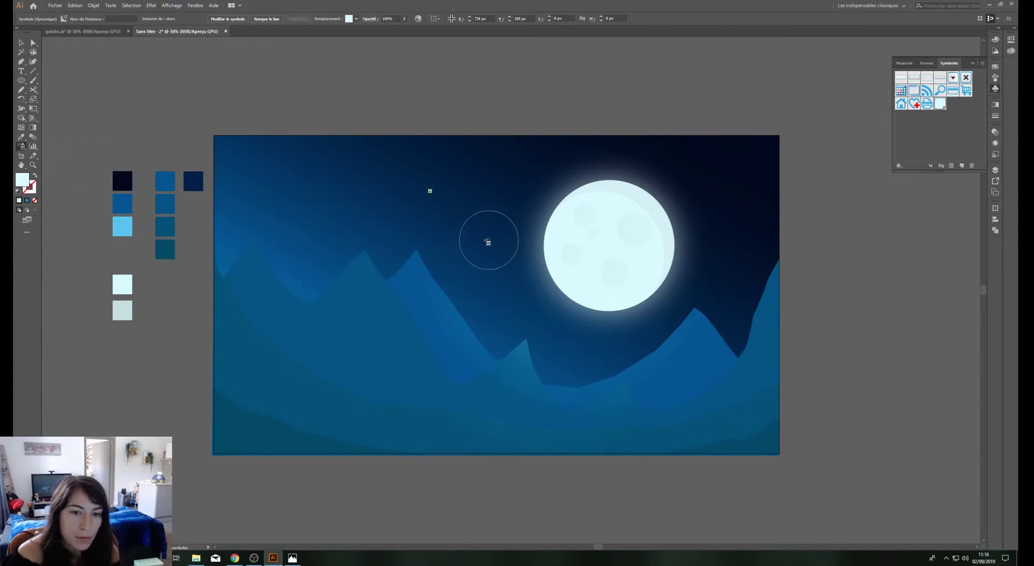
Spray star instances across the sky from the moon toward the upper left
mouse_move(478, 235)
mouse_down()
mouse_move(462, 202)
mouse_move(285, 173)
mouse_move(346, 162)
mouse_move(282, 156)
mouse_move(243, 178)
mouse_move(274, 236)
mouse_move(334, 259)
mouse_move(390, 258)
mouse_move(426, 237)
mouse_move(538, 333)
mouse_move(619, 334)
mouse_move(720, 307)
mouse_move(750, 219)
mouse_move(731, 223)
mouse_move(699, 177)
mouse_move(452, 169)
mouse_move(488, 156)
mouse_move(713, 159)
mouse_move(509, 197)
mouse_move(531, 280)
mouse_move(488, 267)
mouse_move(423, 182)
mouse_move(350, 197)
mouse_move(307, 226)
mouse_move(323, 253)
mouse_move(409, 248)
mouse_move(550, 348)
mouse_move(609, 356)
mouse_move(734, 258)
mouse_move(700, 232)
mouse_move(718, 173)
mouse_move(763, 251)
mouse_move(746, 161)
mouse_move(722, 172)
mouse_move(451, 153)
mouse_move(334, 189)
mouse_up()
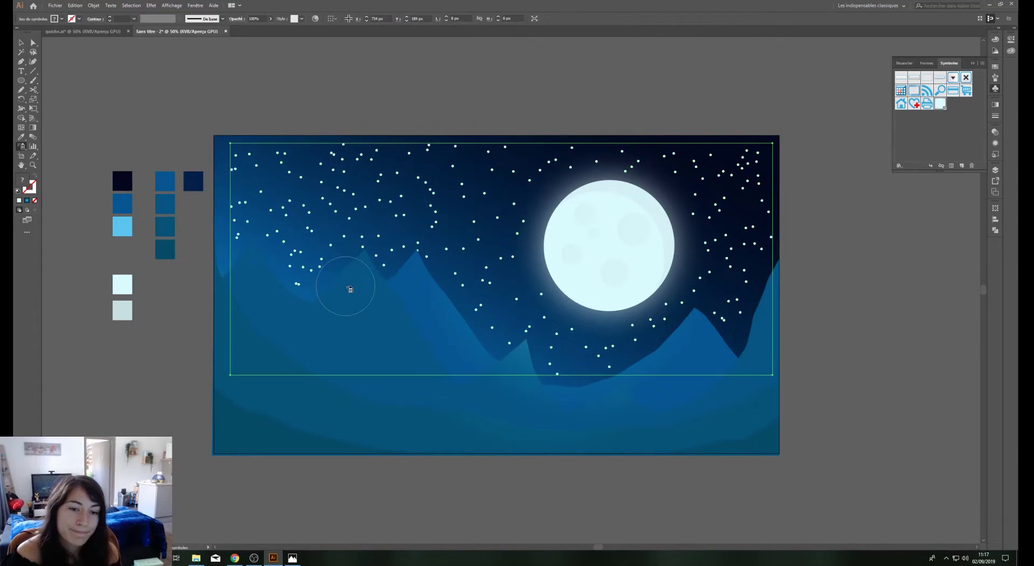
drag(22, 151, 81, 174)
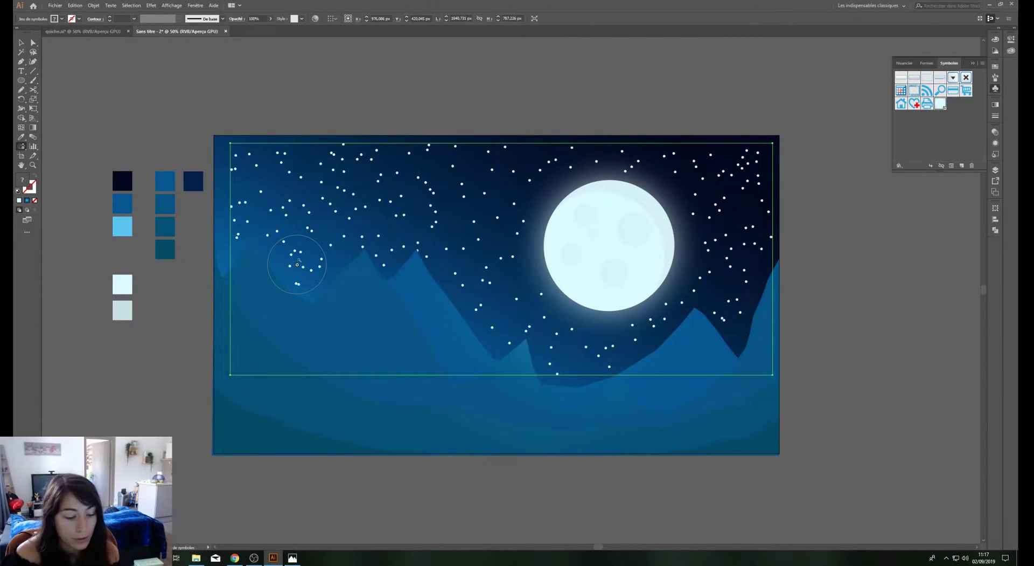
click(20, 148)
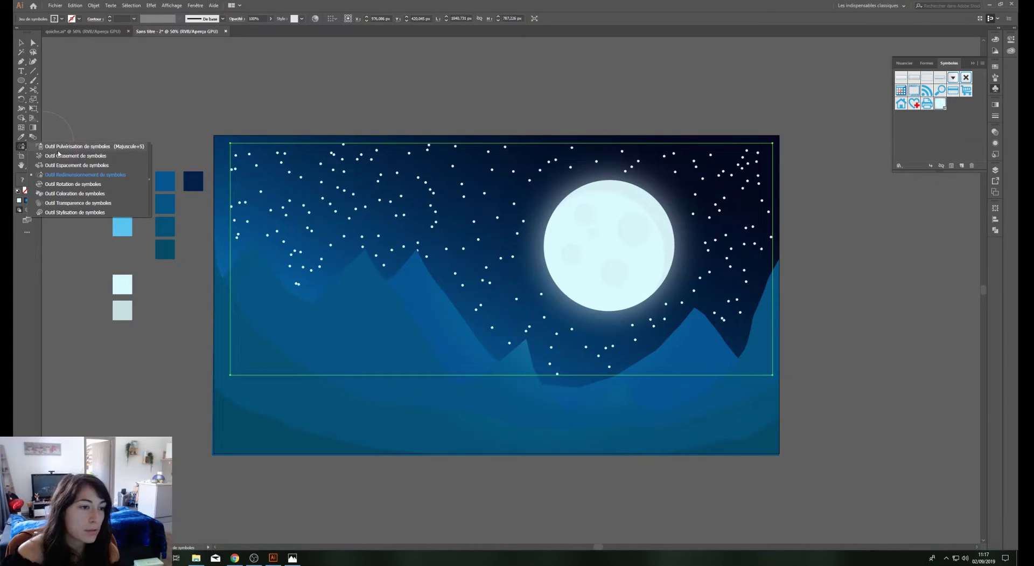
Use the Symbol Sizer to vary star sizes across the left and middle sky
click(76, 194)
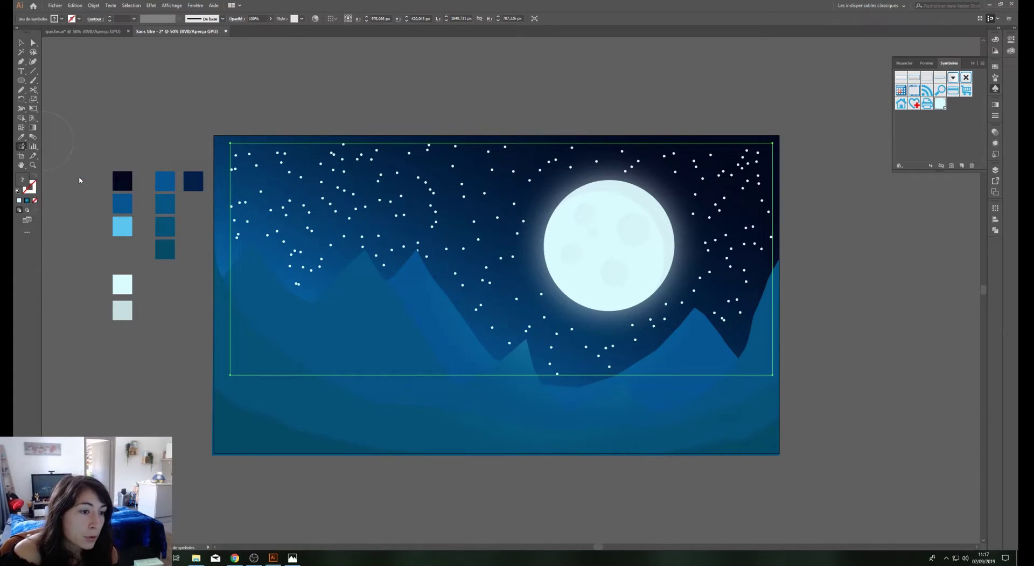
click(295, 222)
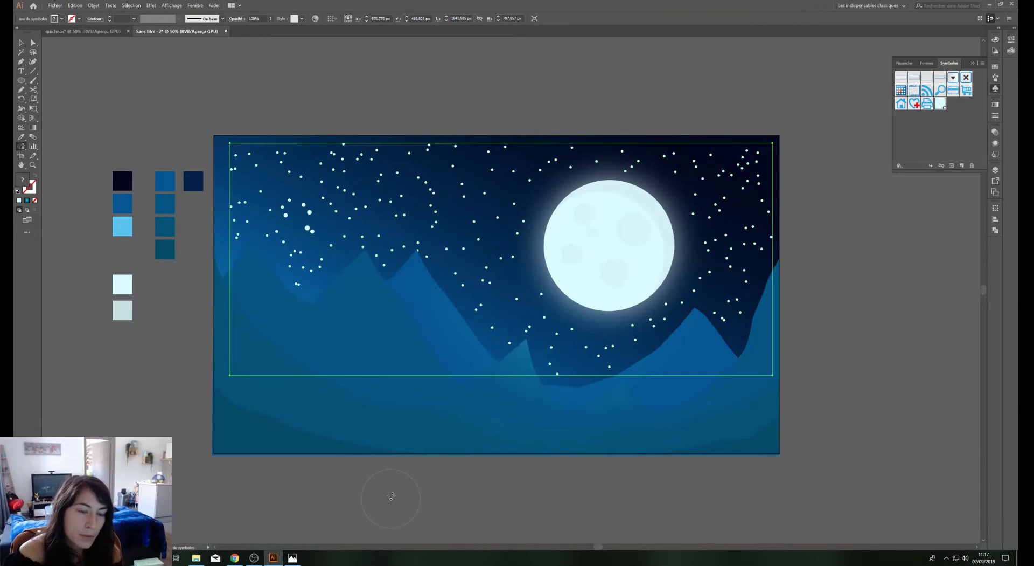
key(ctrl+z)
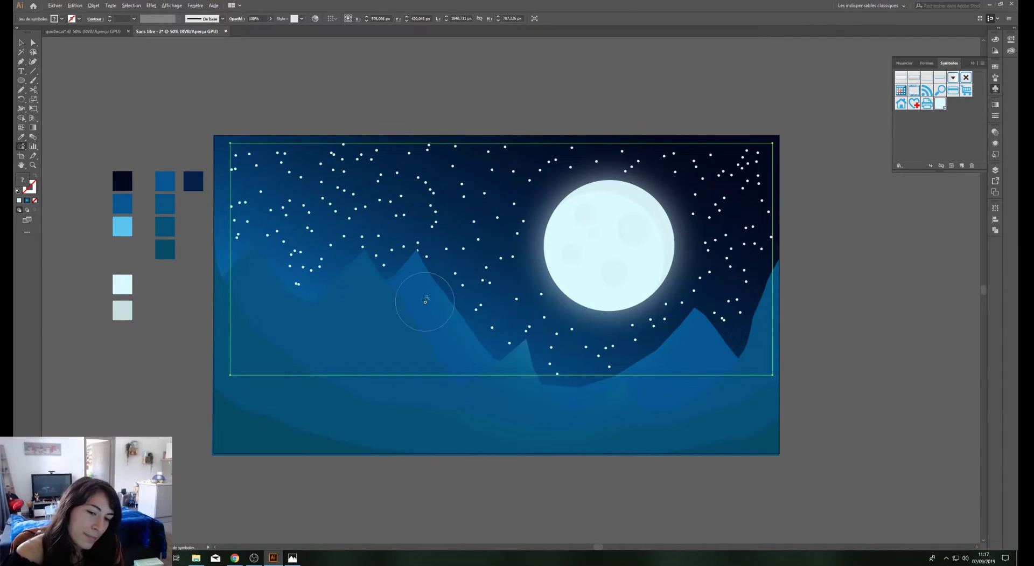
drag(382, 251, 409, 182)
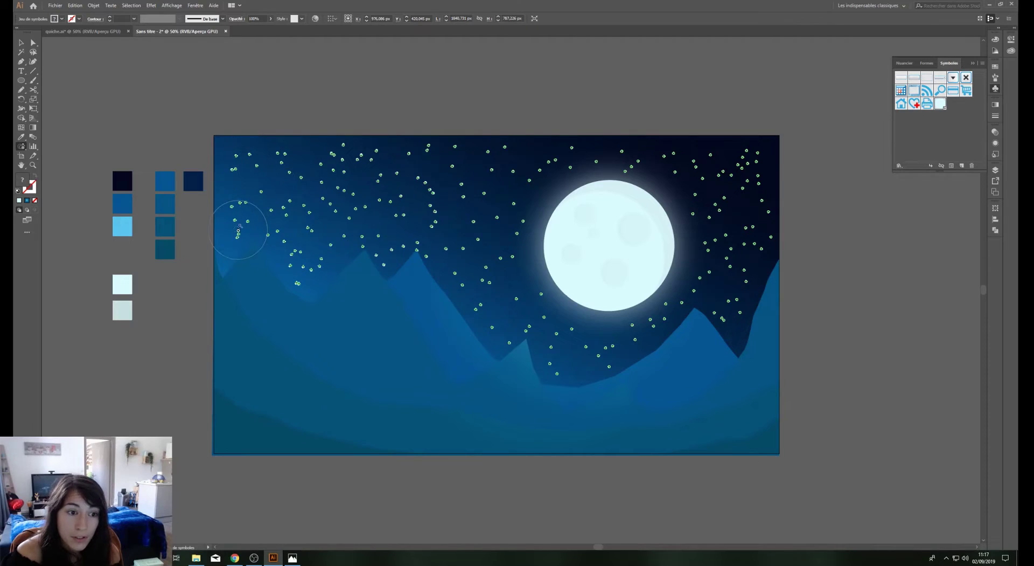
drag(238, 232, 254, 259)
mouse_move(356, 242)
mouse_down()
mouse_move(475, 169)
mouse_move(744, 224)
mouse_up()
Resize the stars near the moon and in the upper-left sky, then deselect the set
mouse_move(605, 173)
mouse_down()
mouse_move(699, 294)
mouse_move(738, 173)
mouse_up()
drag(724, 218, 684, 219)
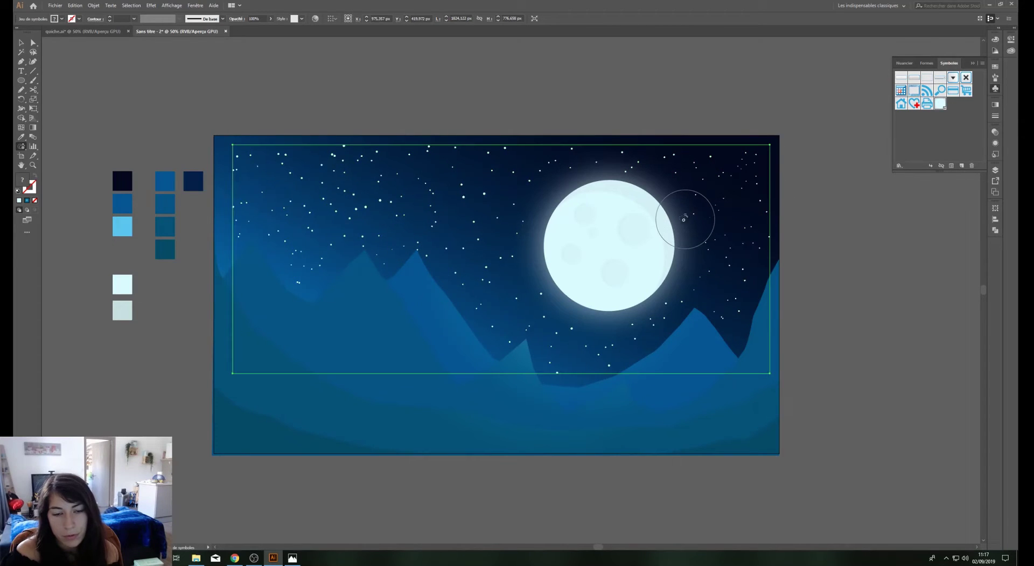
mouse_move(485, 205)
mouse_down()
mouse_move(464, 241)
mouse_move(386, 215)
mouse_move(345, 237)
mouse_move(315, 187)
mouse_move(254, 173)
mouse_move(261, 217)
mouse_move(318, 285)
mouse_up()
mouse_move(555, 339)
mouse_down()
mouse_move(457, 264)
mouse_move(495, 260)
mouse_up()
mouse_move(420, 229)
mouse_down()
mouse_move(398, 215)
mouse_move(358, 245)
mouse_move(344, 144)
mouse_move(489, 152)
mouse_up()
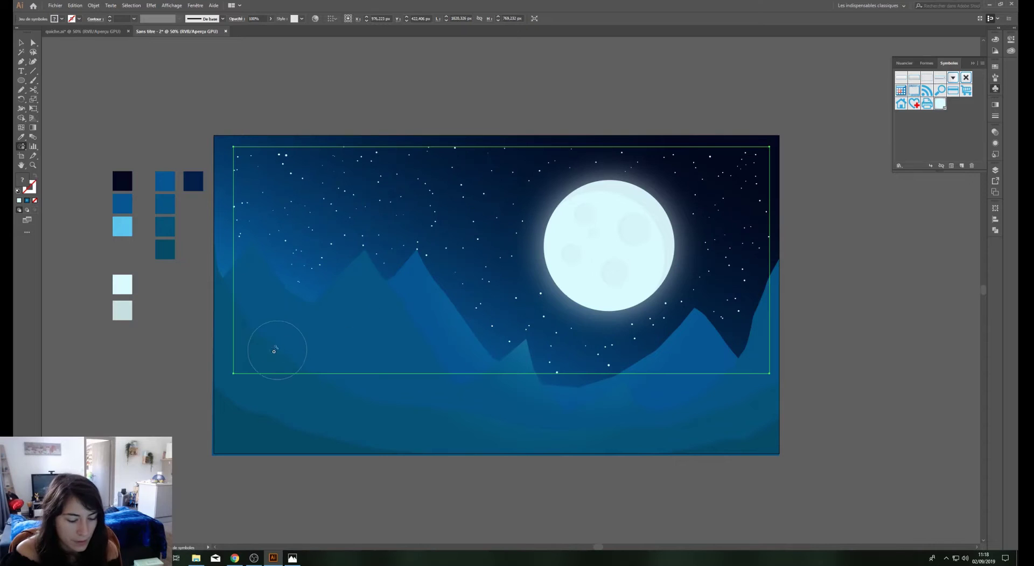
key(v)
click(183, 370)
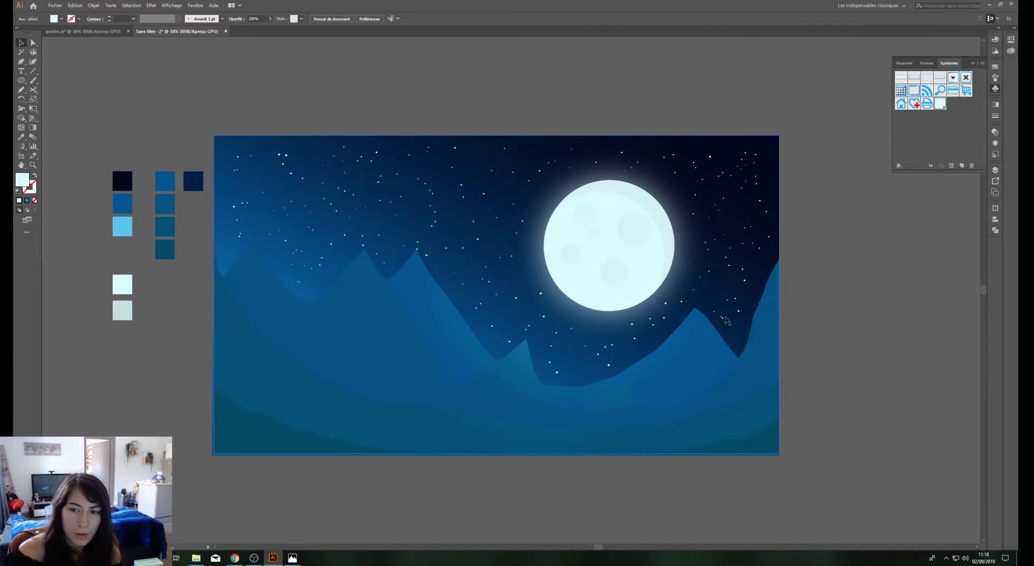
Push the stars around with the Symbol Shifter to spread them evenly
click(757, 167)
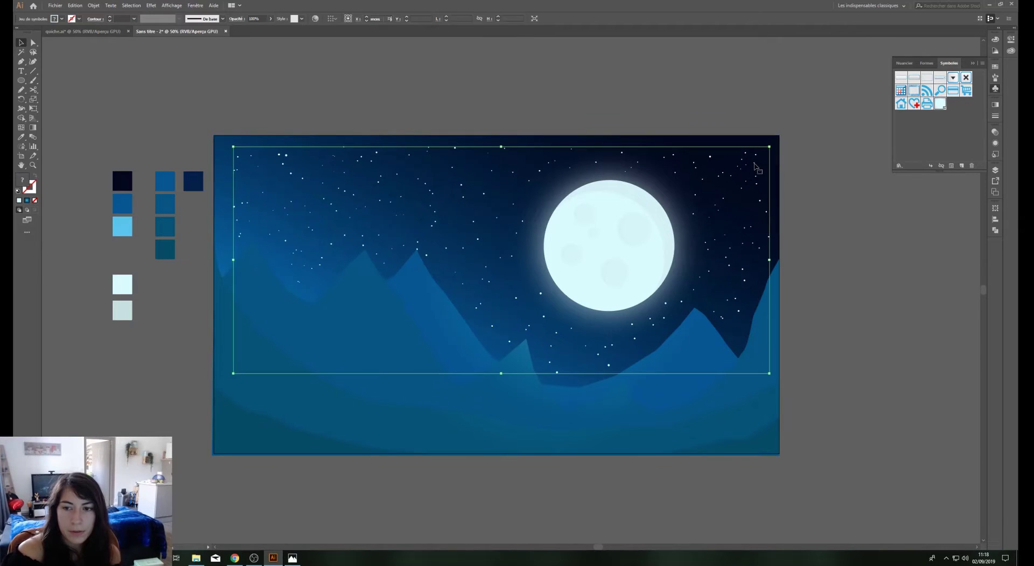
click(18, 151)
click(75, 157)
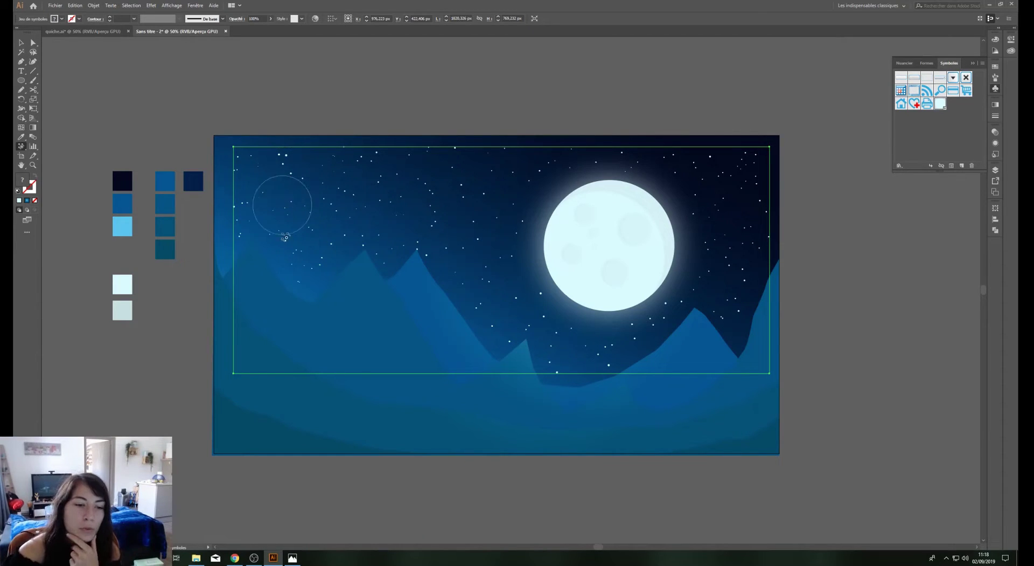
mouse_move(278, 245)
mouse_down()
mouse_move(239, 253)
mouse_move(236, 151)
mouse_move(272, 162)
mouse_move(243, 177)
mouse_move(299, 144)
mouse_up()
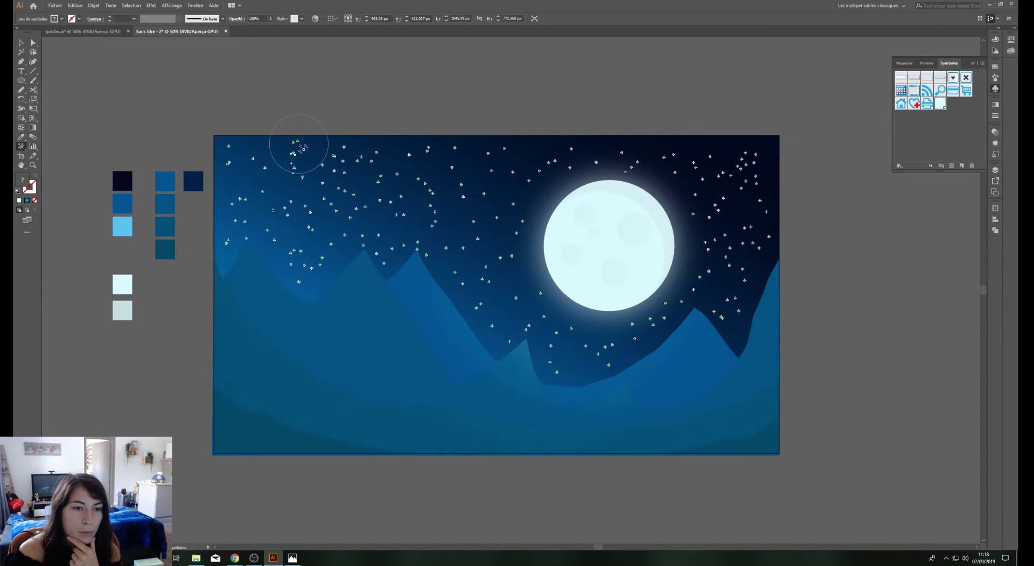
drag(511, 316, 774, 166)
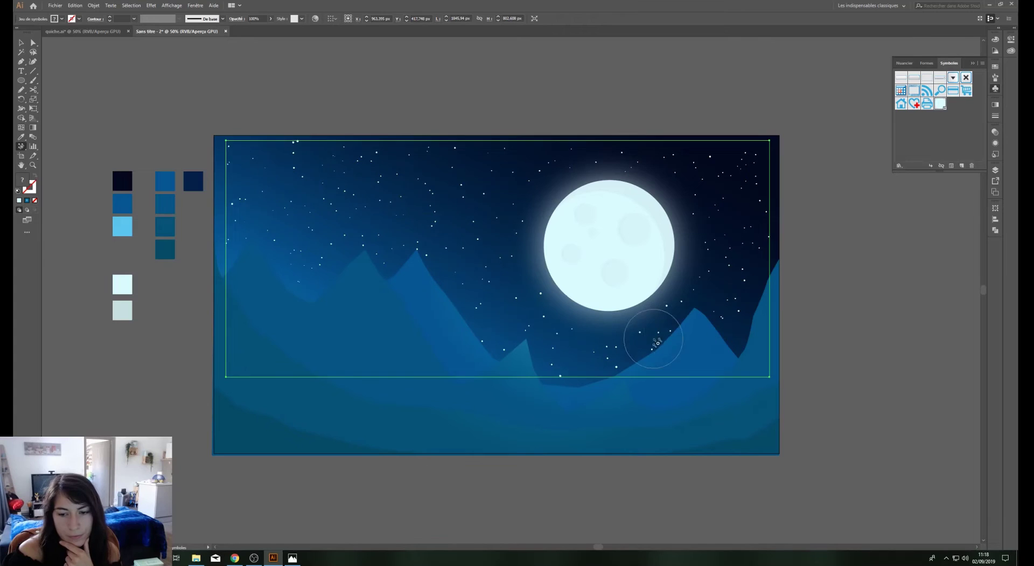
drag(646, 161, 629, 182)
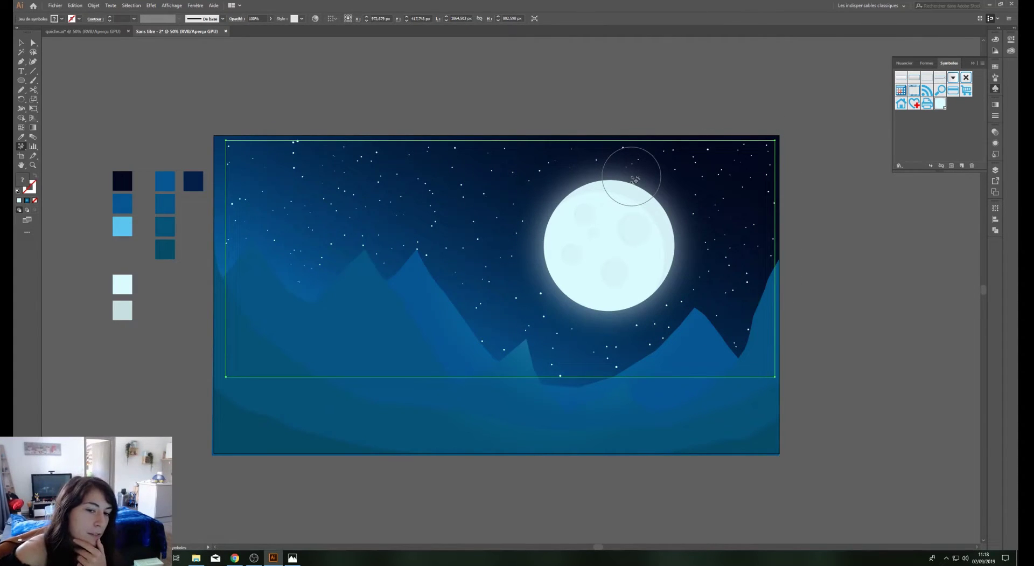
drag(520, 180, 563, 158)
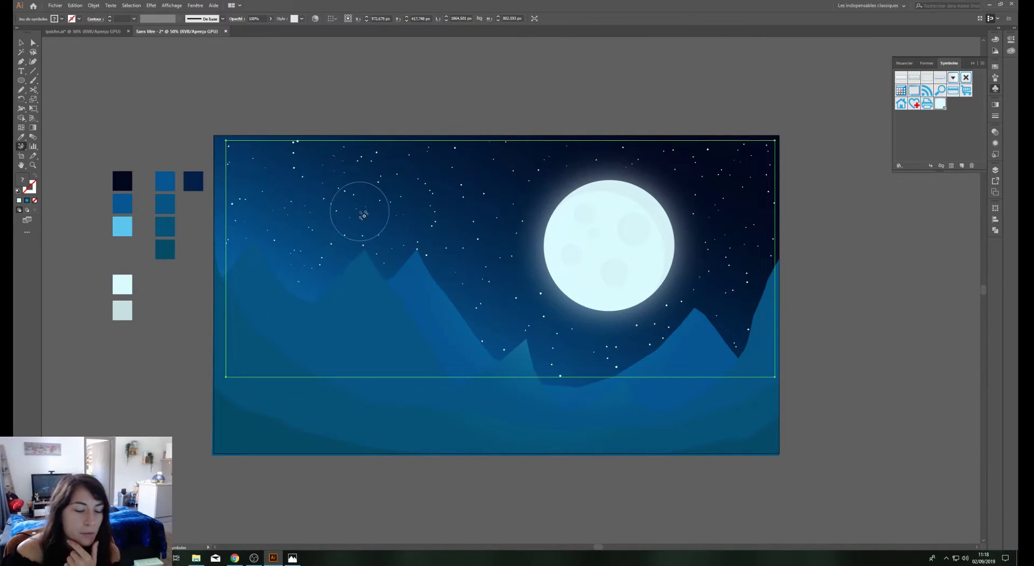
Spray a few extra stars along the top of the sky
click(21, 146)
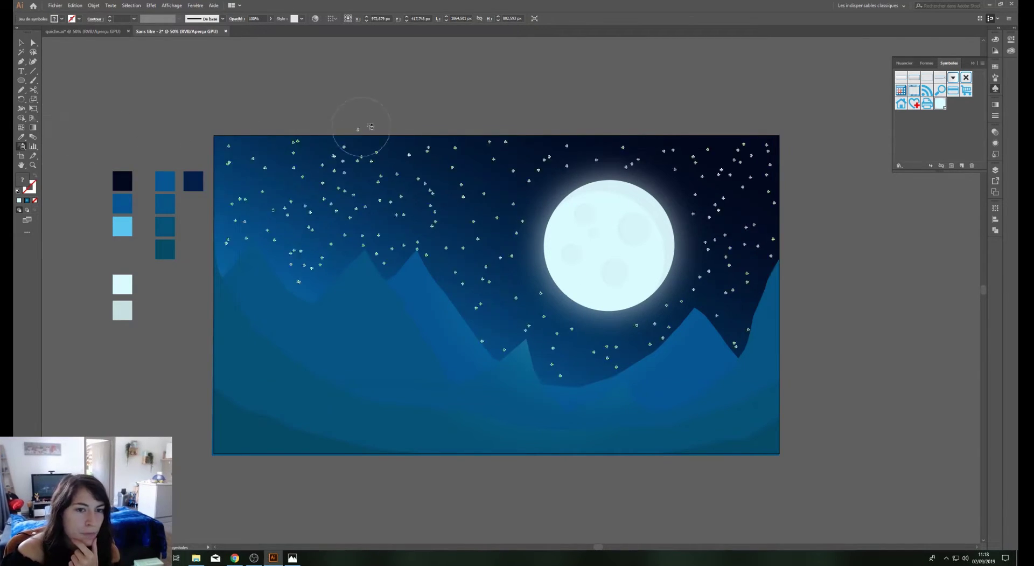
drag(356, 145, 420, 193)
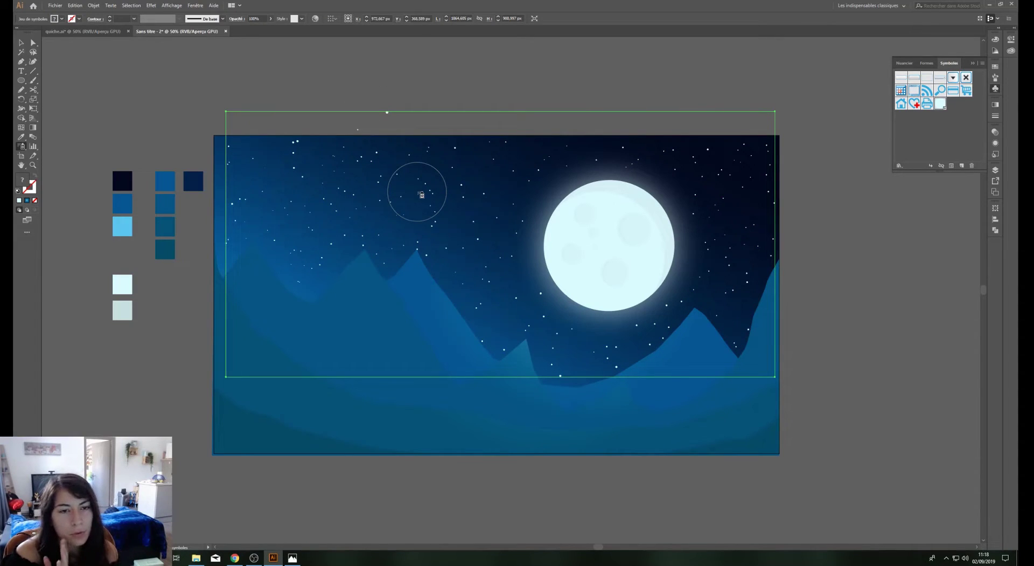
key(v)
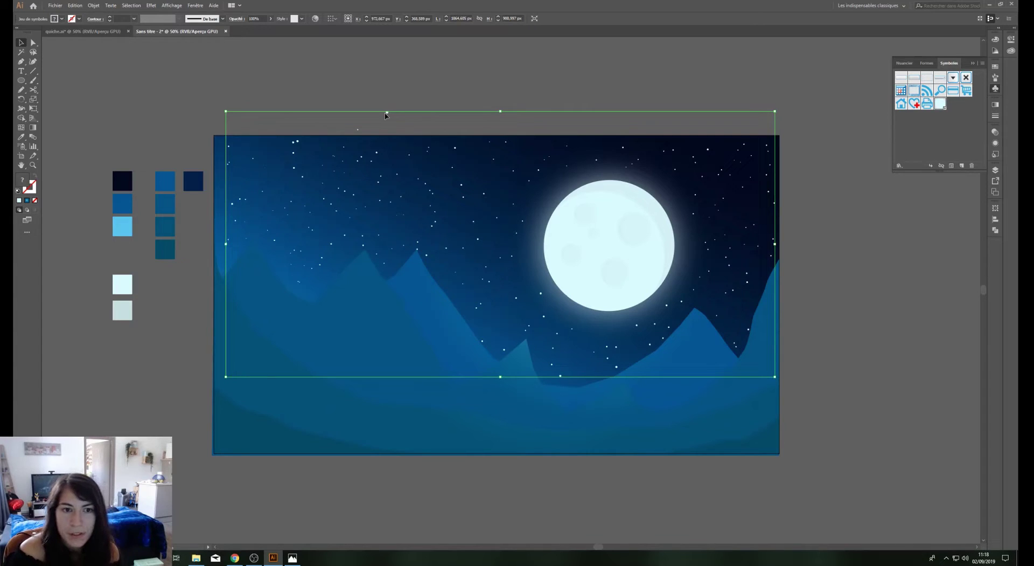
Enter and exit isolation mode on the star set, reselect it, and open the Symbols panel menu
double_click(386, 117)
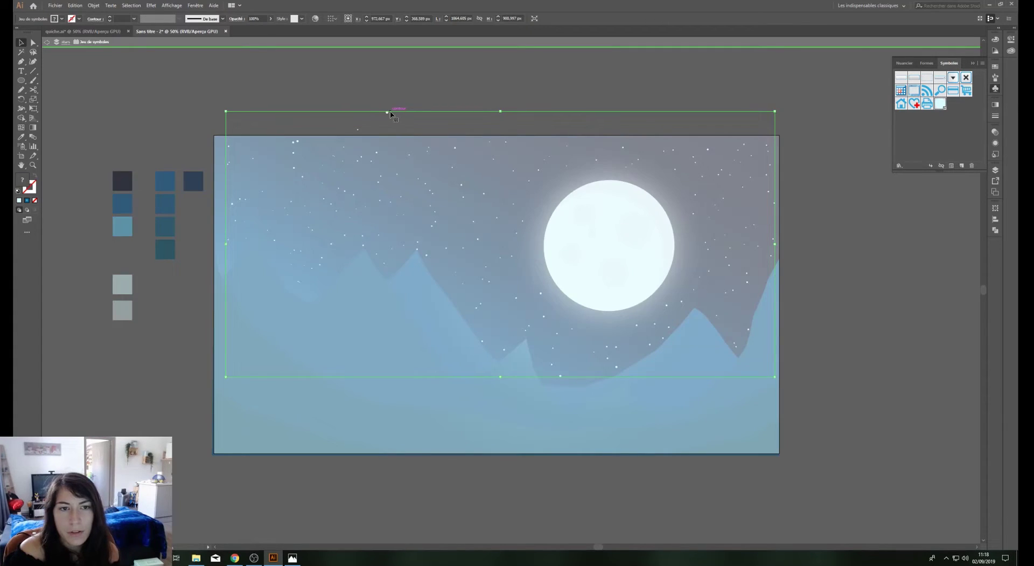
click(434, 43)
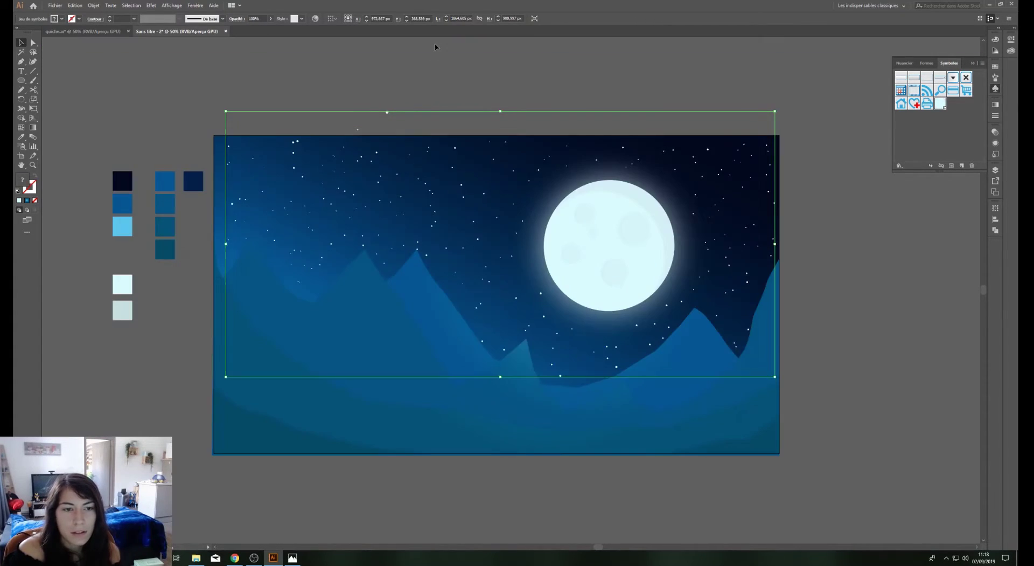
click(386, 107)
click(982, 63)
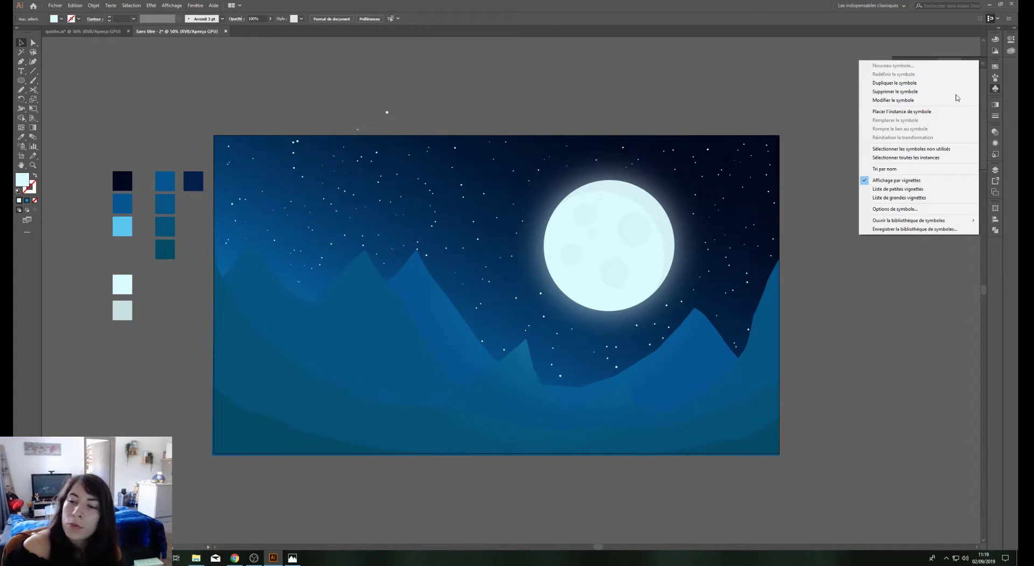
click(770, 194)
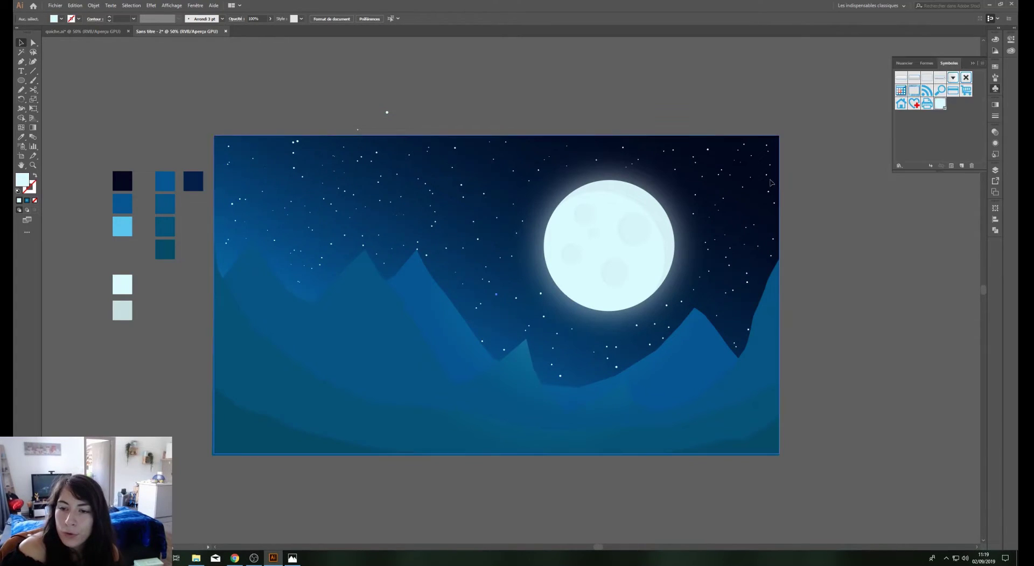
click(768, 193)
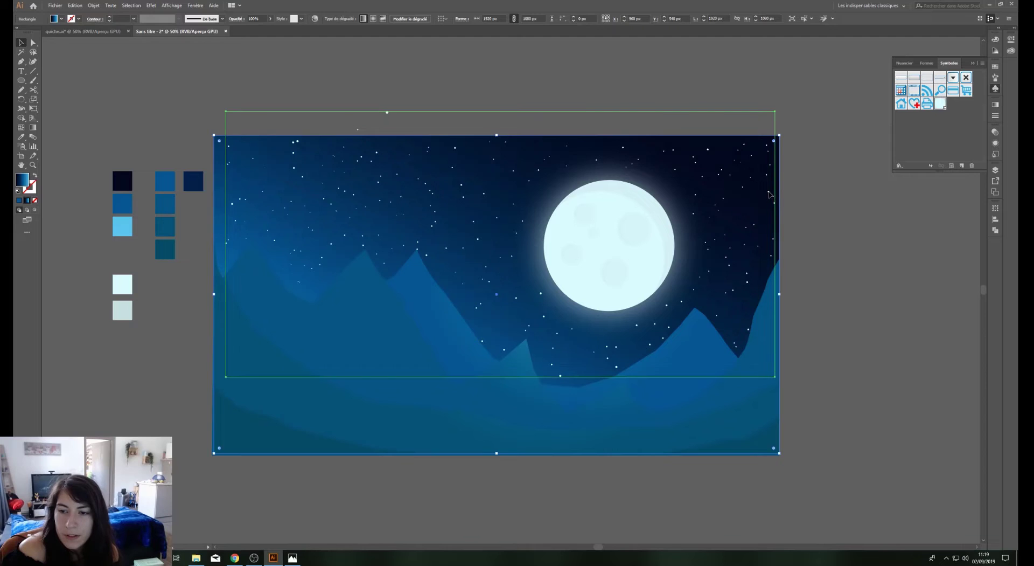
click(982, 64)
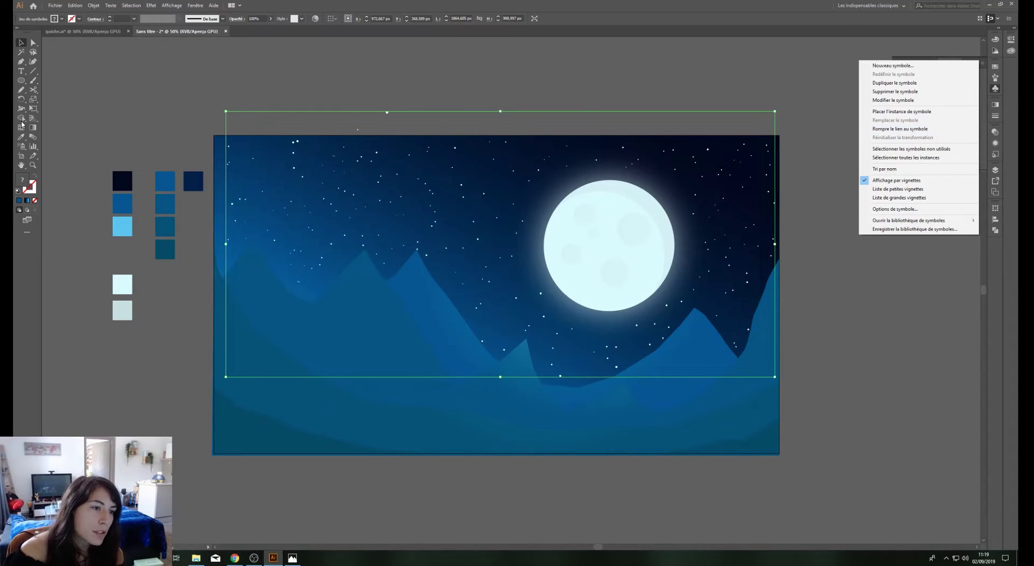
Check the Symbol Sprayer options and delete the stray stars above the artboard's top edge
click(21, 146)
double_click(21, 146)
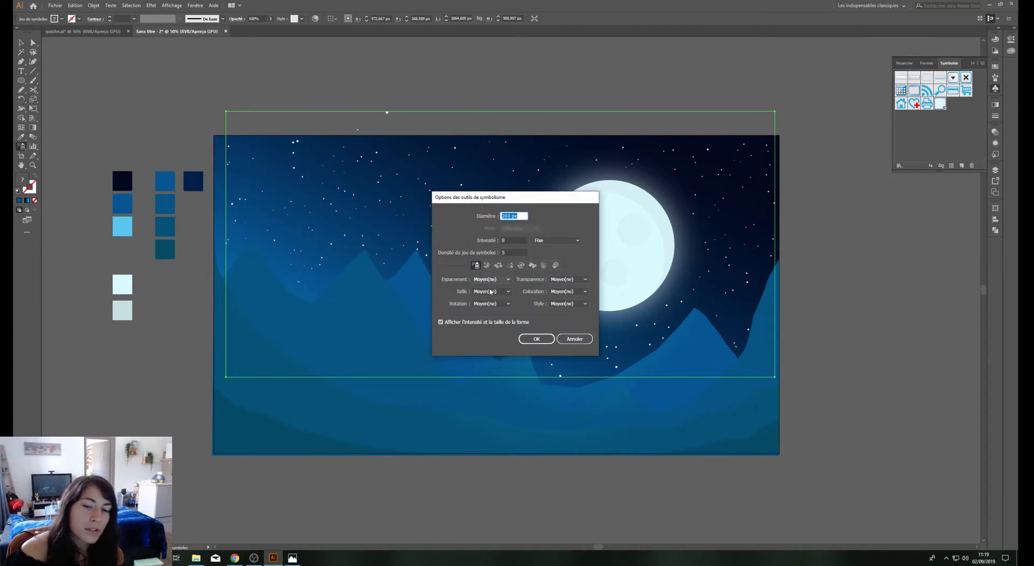
click(574, 339)
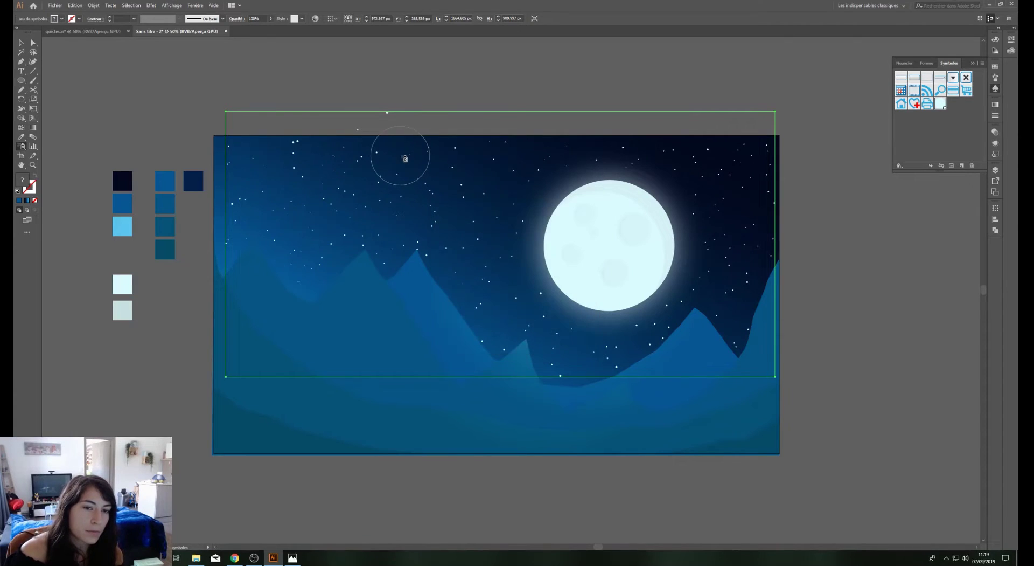
click(403, 118)
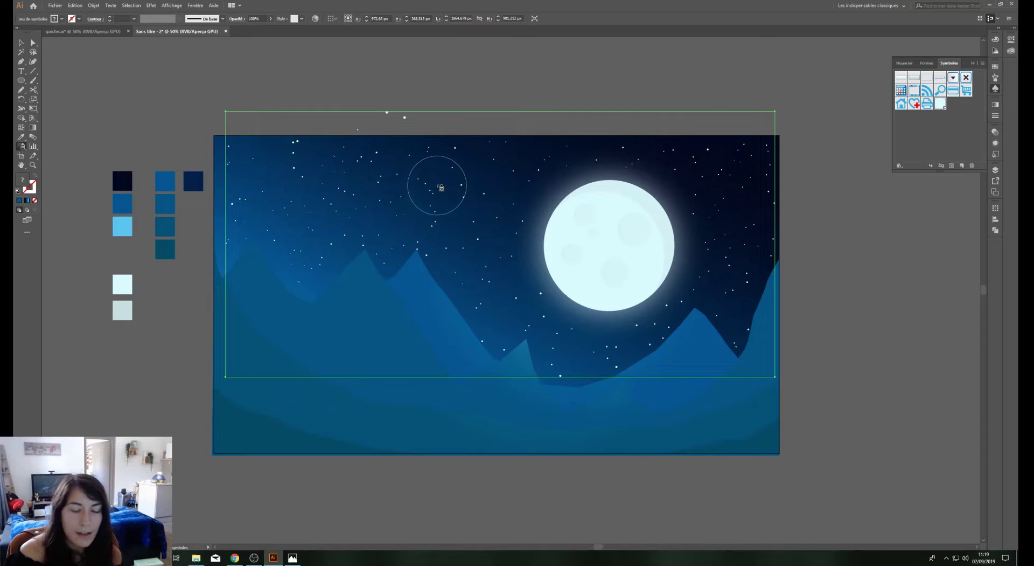
alt+click(391, 111)
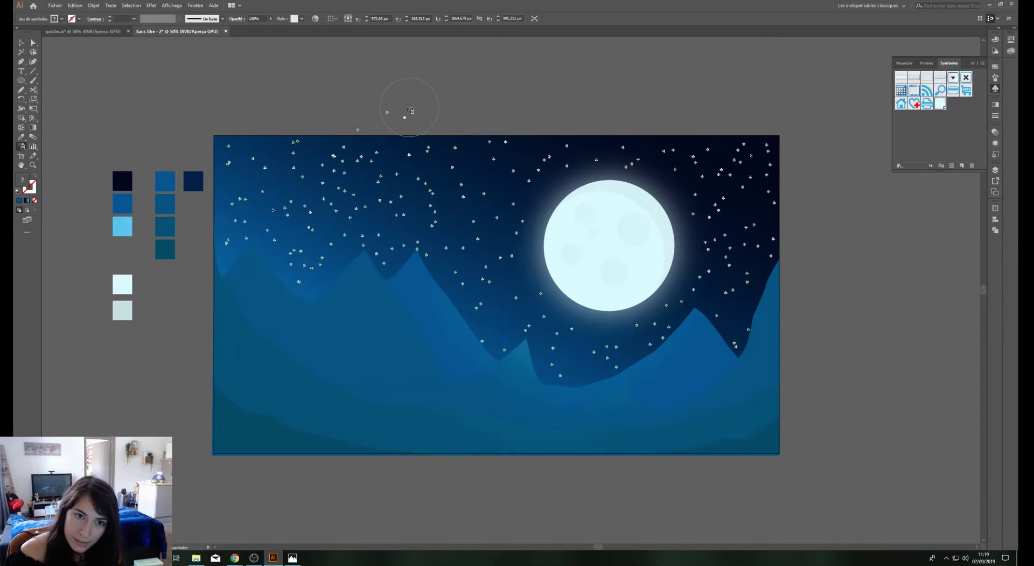
alt+click(366, 113)
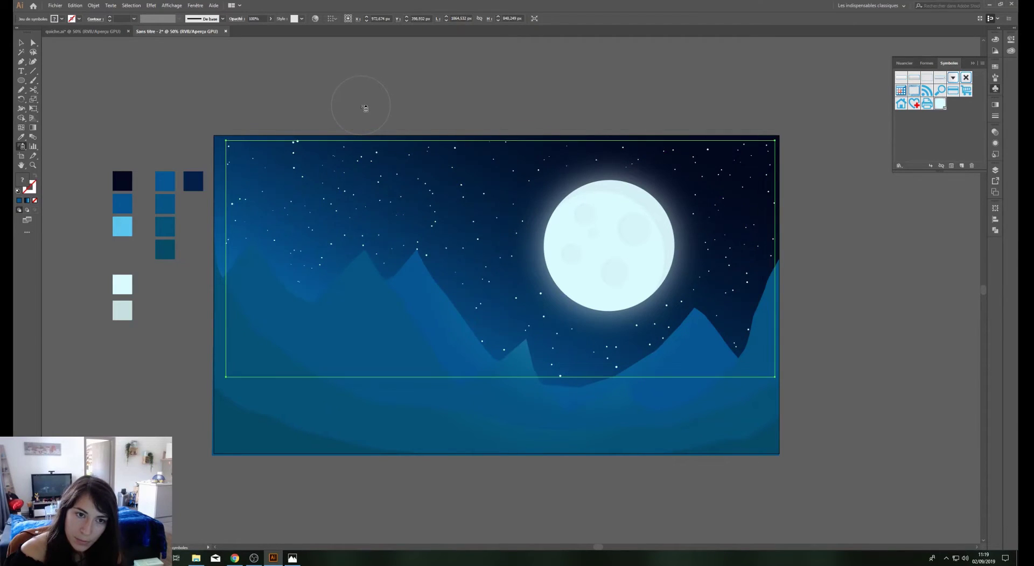
key(v)
click(808, 292)
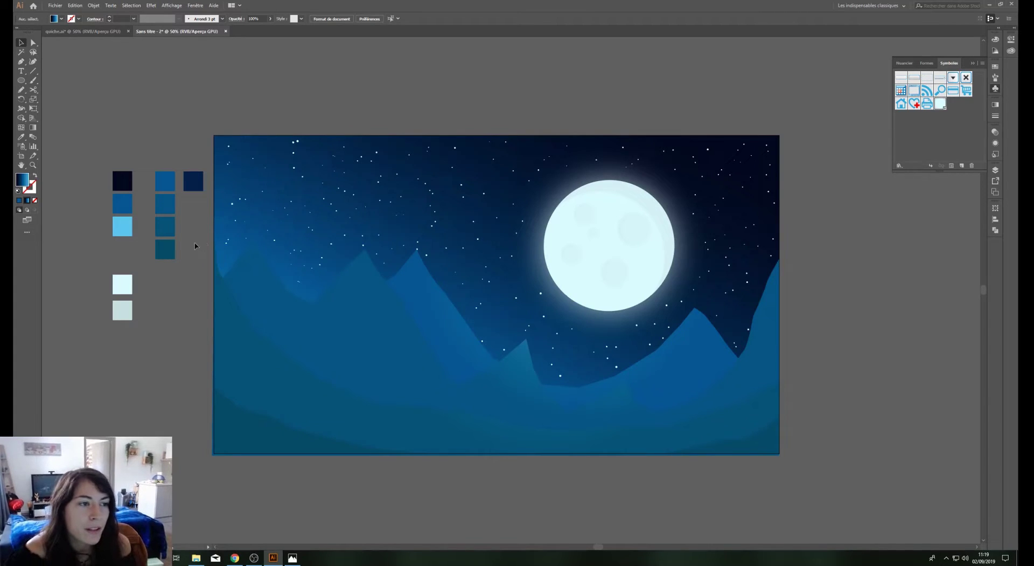
click(21, 90)
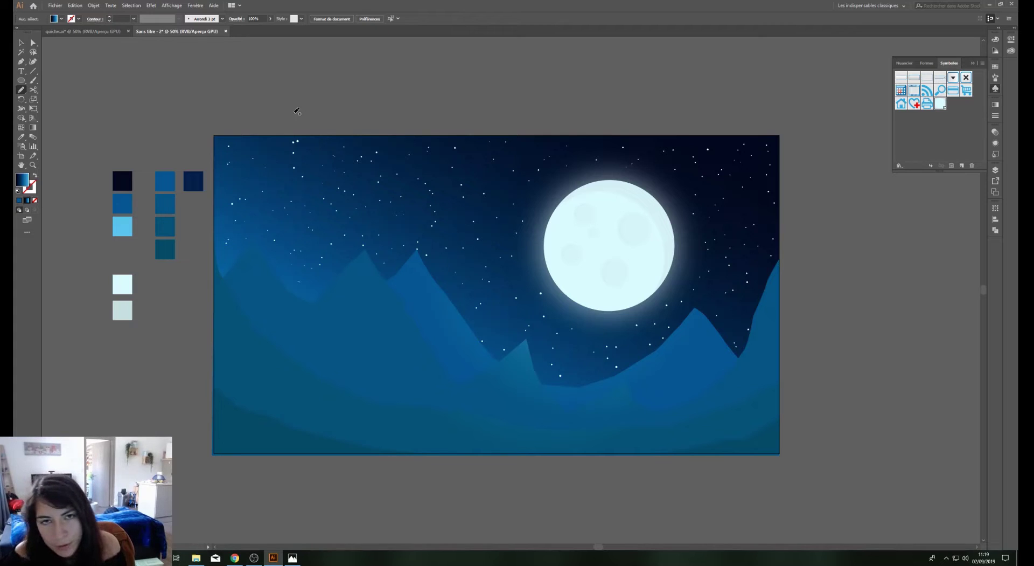
Draw a wavy streak from the sky top down to the mountains and give it a gradient fill
mouse_move(293, 116)
mouse_down()
mouse_move(408, 325)
mouse_move(338, 117)
mouse_move(294, 115)
mouse_up()
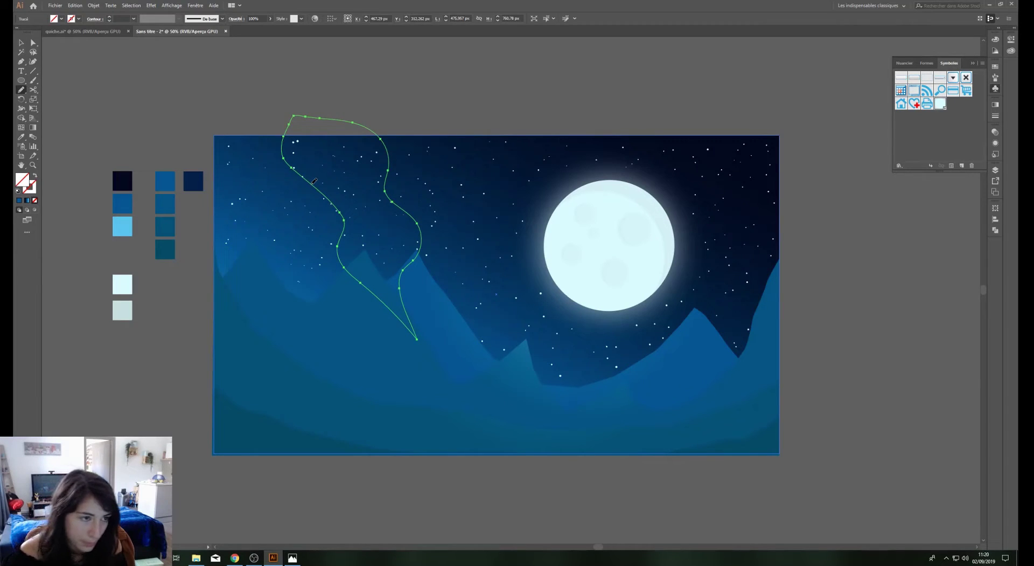
key(g)
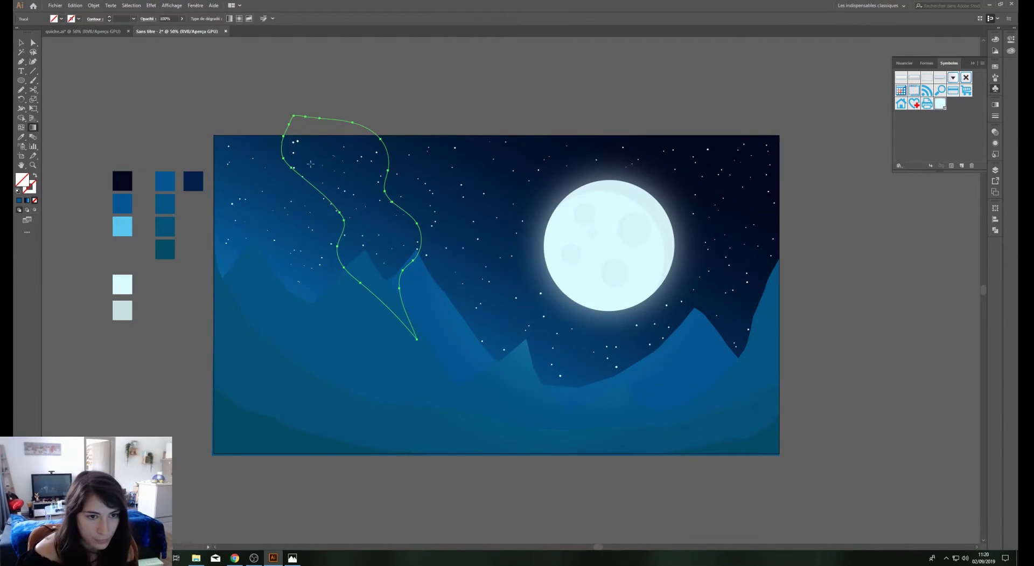
click(325, 199)
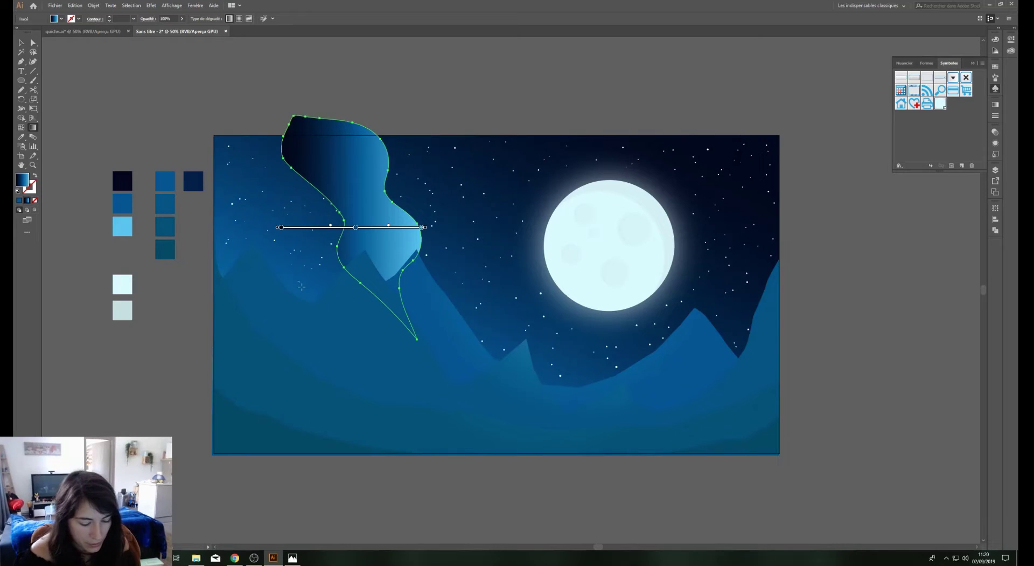
key(v)
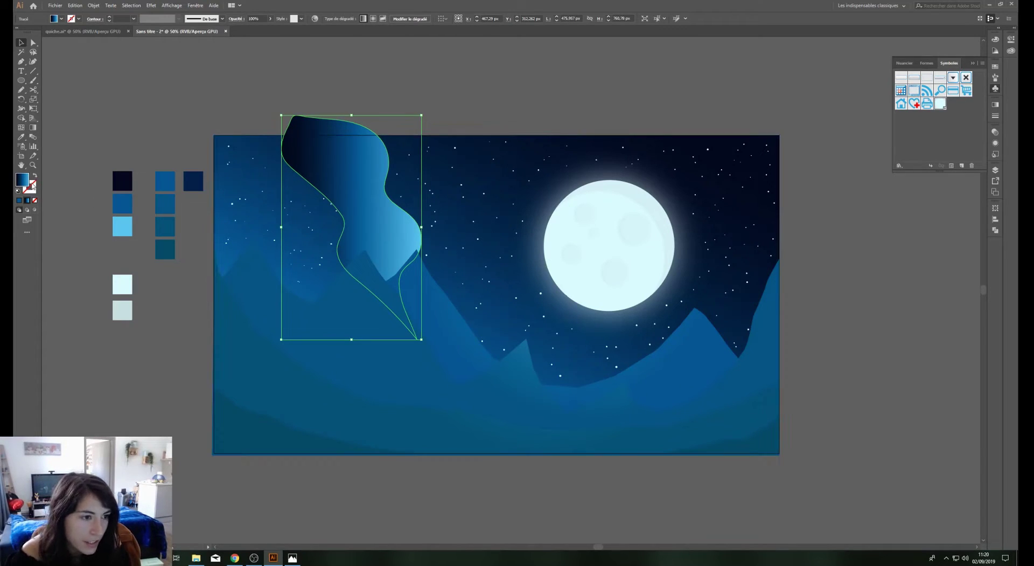
Reduce the streak's gradient to two stops, both sampled from the pale cyan swatches
click(996, 104)
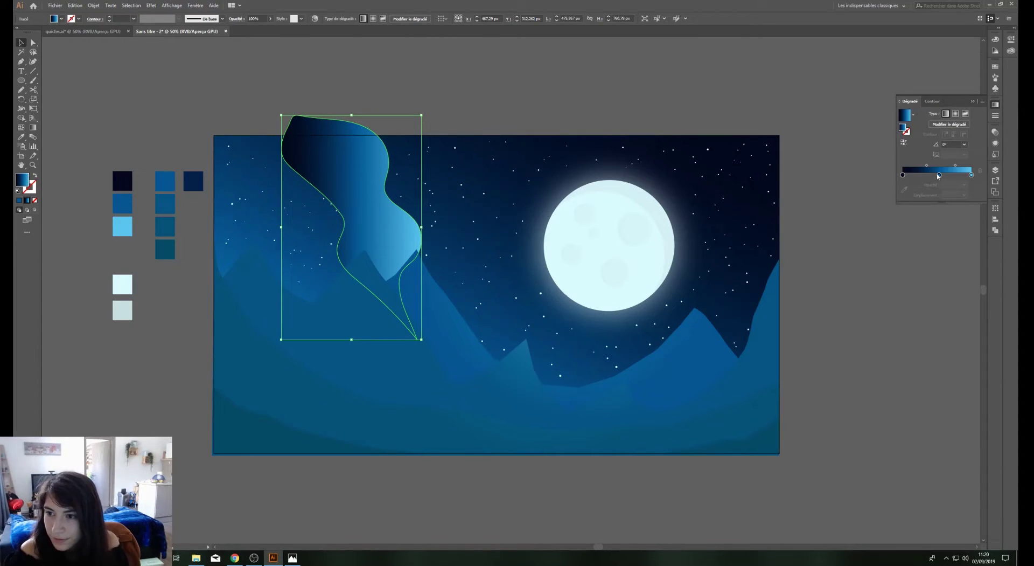
drag(939, 176, 939, 202)
click(903, 175)
click(905, 190)
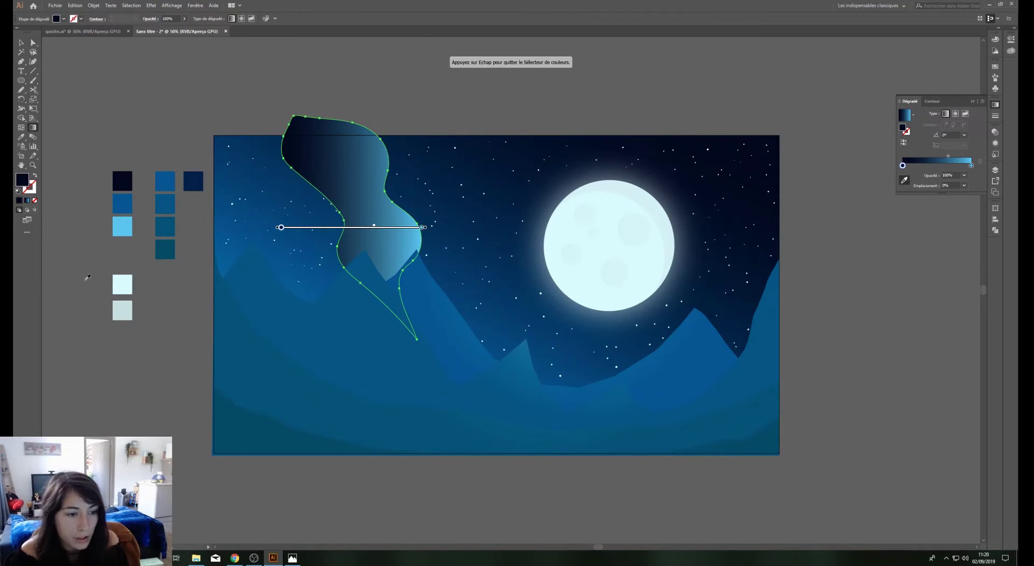
click(123, 284)
key(Escape)
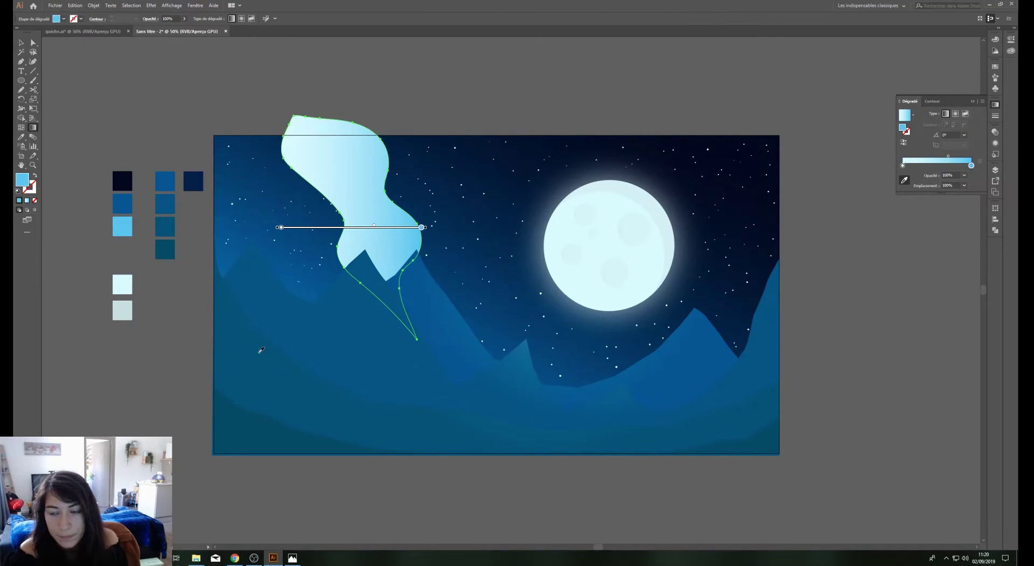
click(127, 292)
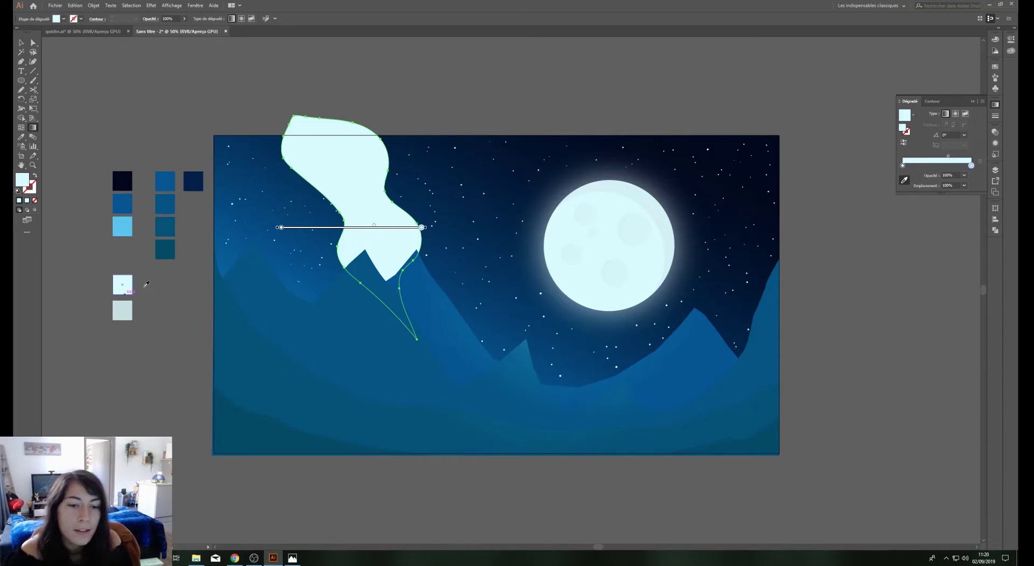
key(v)
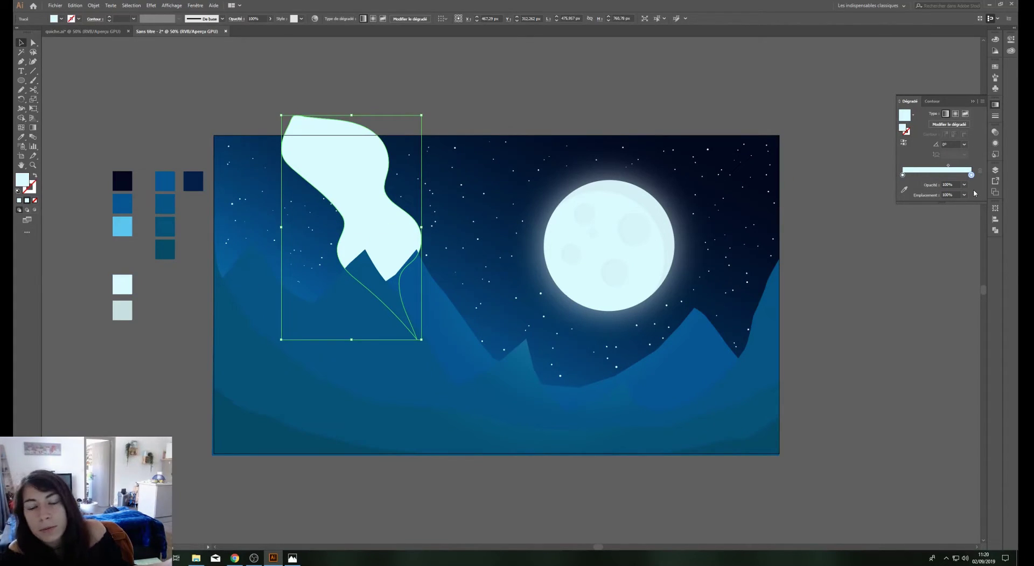
Fade the gradient to transparent with a ~55.57% midpoint and run it diagonally across the streak
click(965, 185)
click(969, 196)
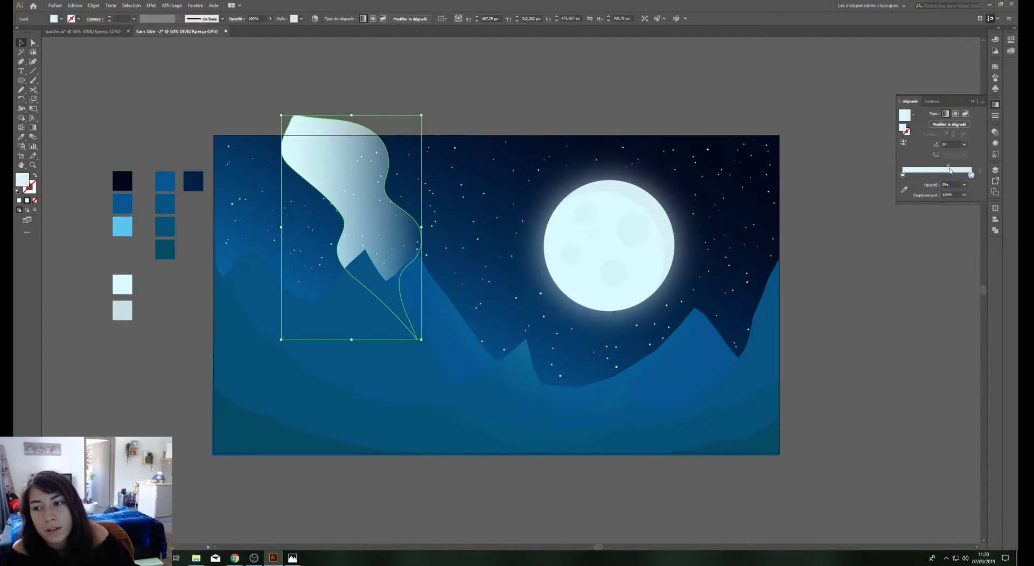
drag(949, 165, 941, 165)
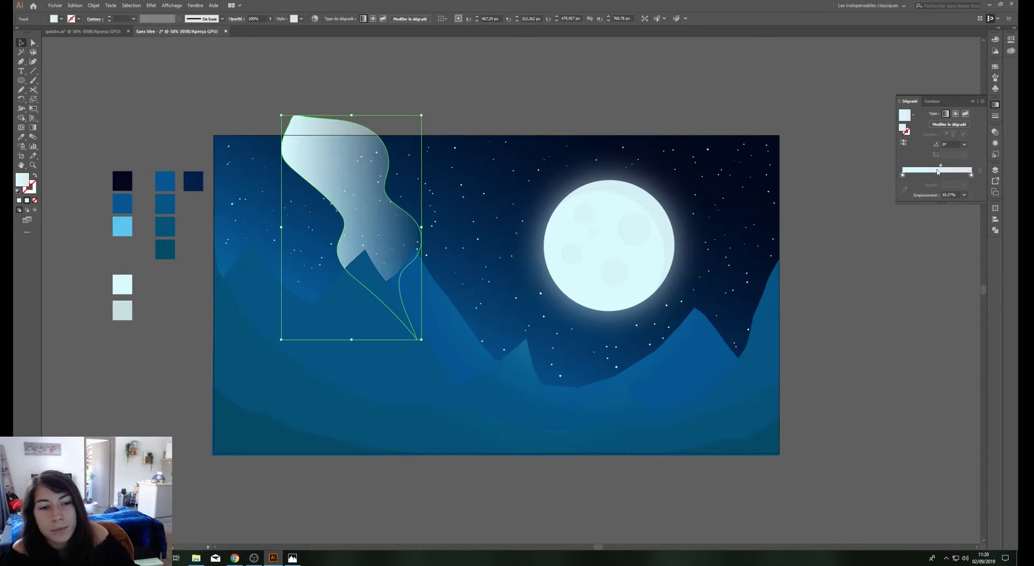
click(32, 128)
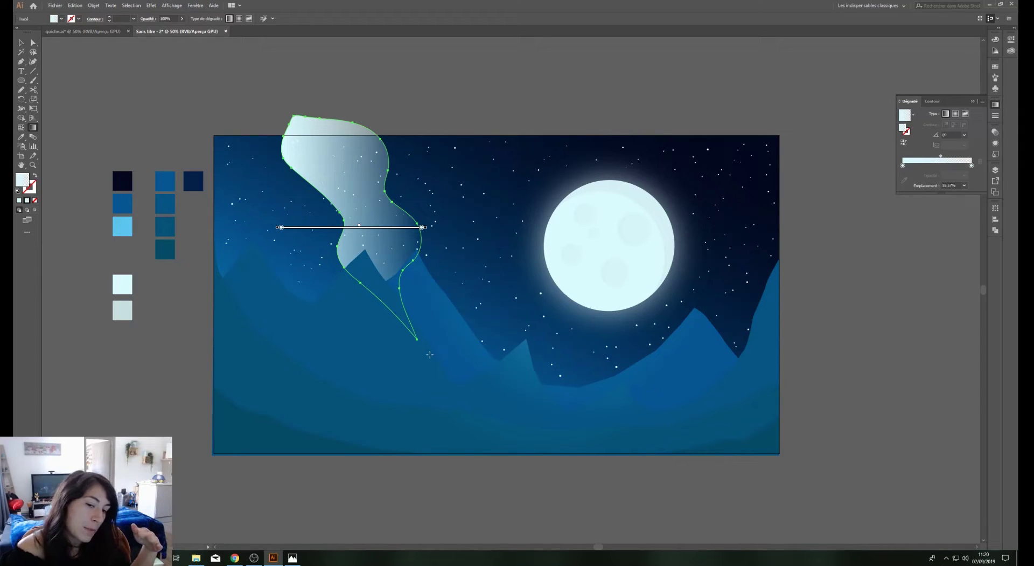
mouse_move(429, 354)
mouse_down()
mouse_move(296, 90)
mouse_move(303, 97)
mouse_up()
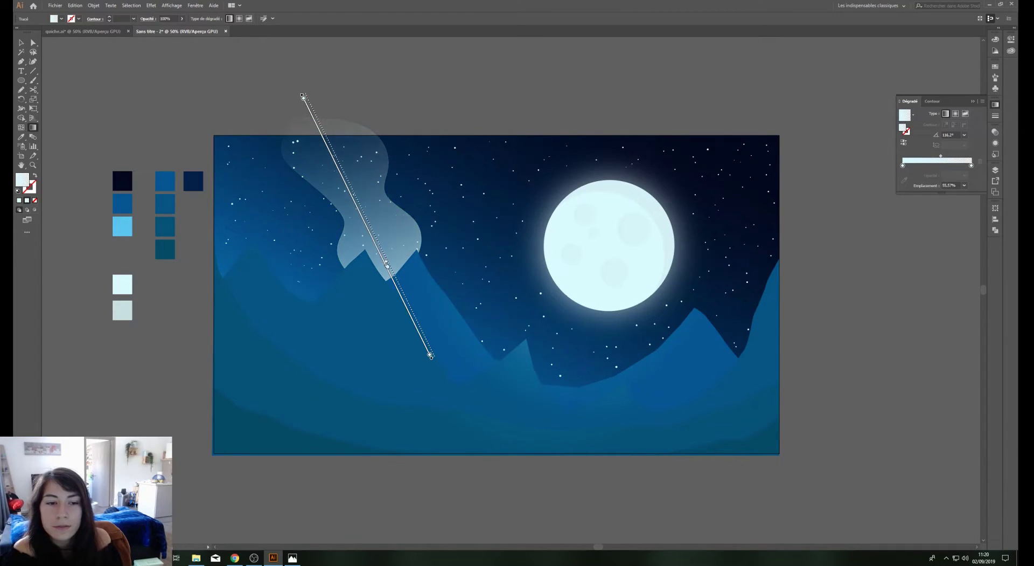
drag(388, 268, 388, 266)
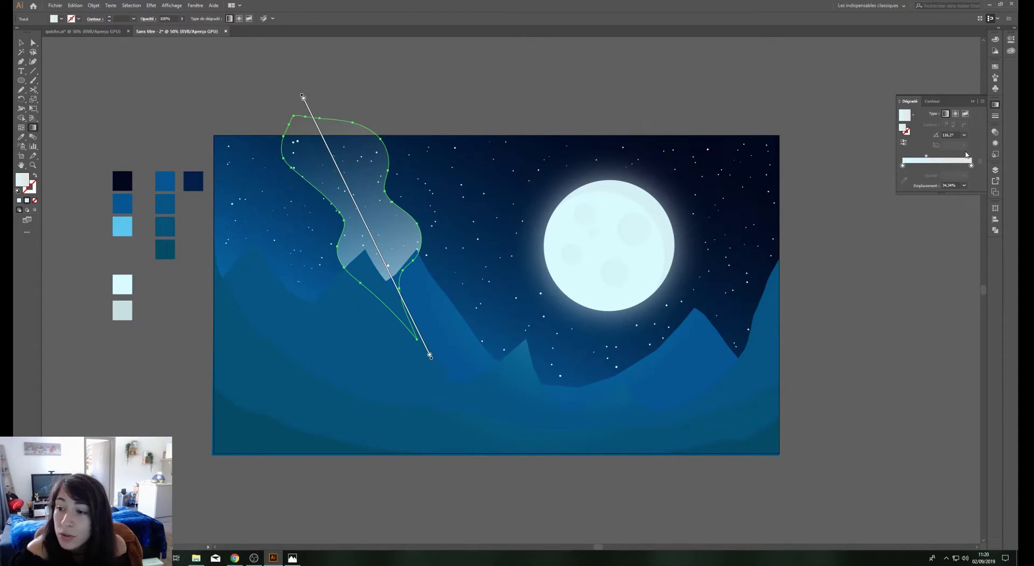
Set the streak's opacity to 10% and deselect it
click(995, 132)
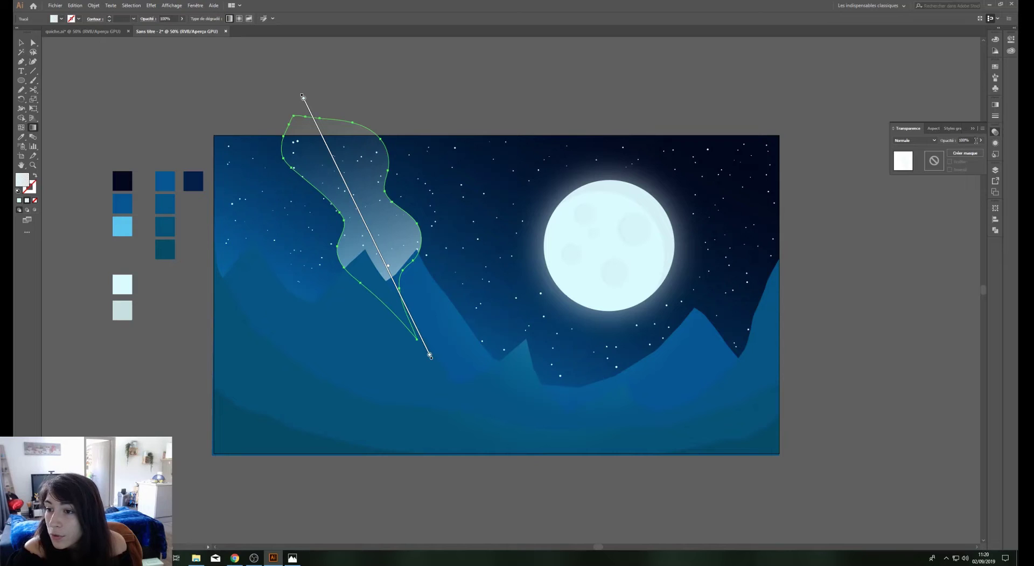
click(976, 140)
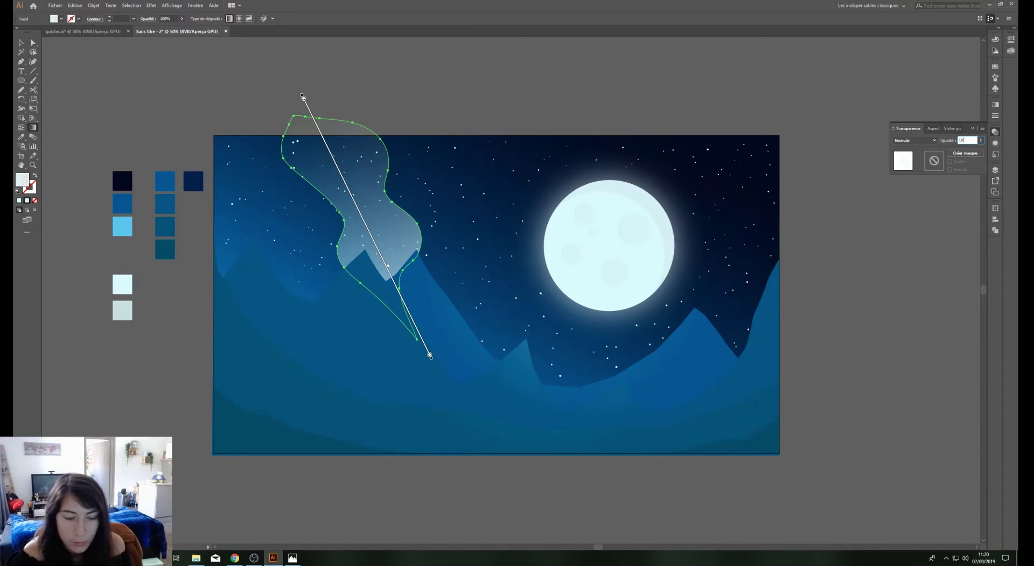
key(Return)
key(v)
click(557, 112)
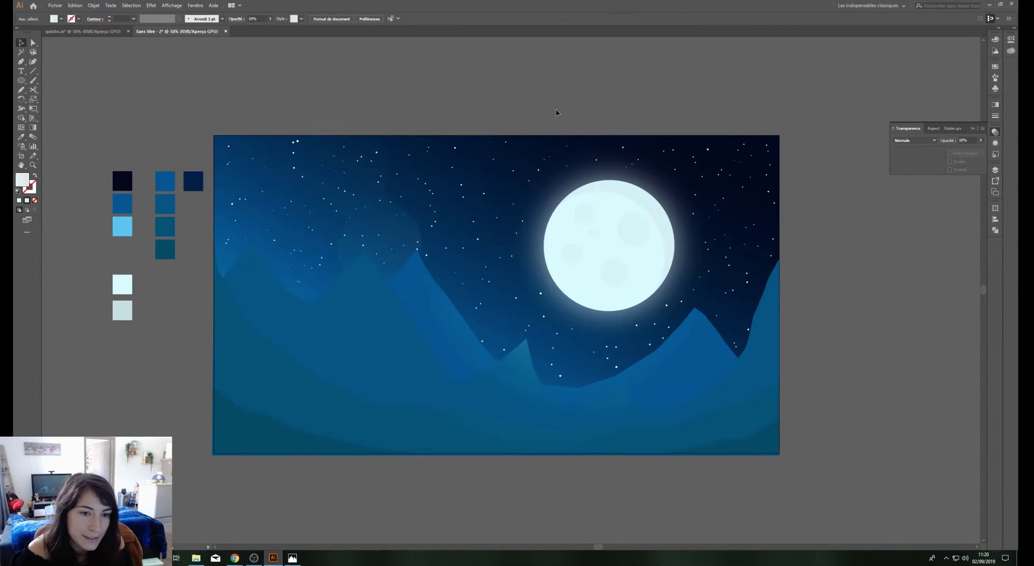
Draw a closed streak beside the moon with a diagonal upward gradient fill
click(21, 89)
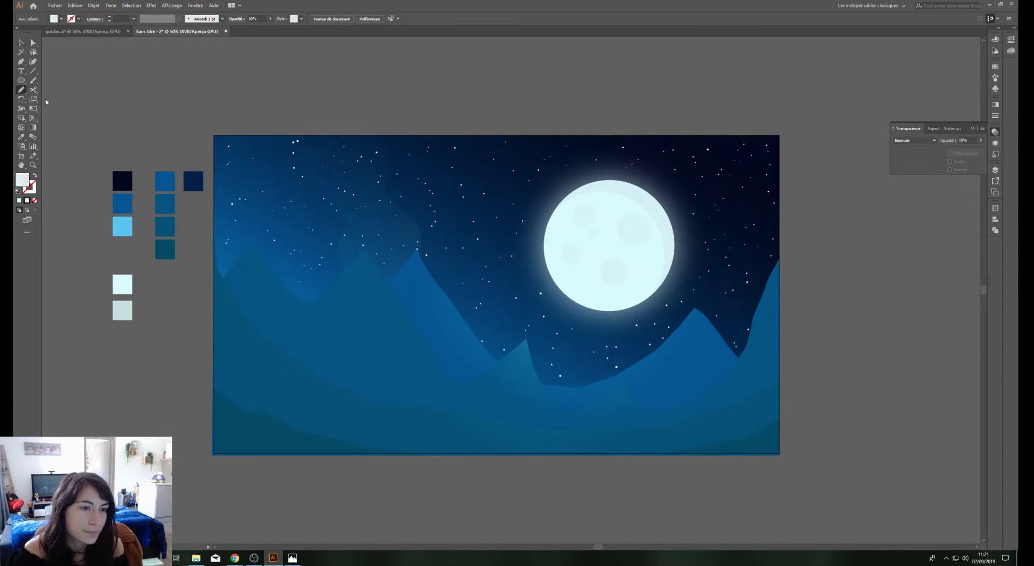
mouse_move(526, 113)
mouse_down()
mouse_move(494, 216)
mouse_move(417, 313)
mouse_move(483, 296)
mouse_move(626, 169)
mouse_up()
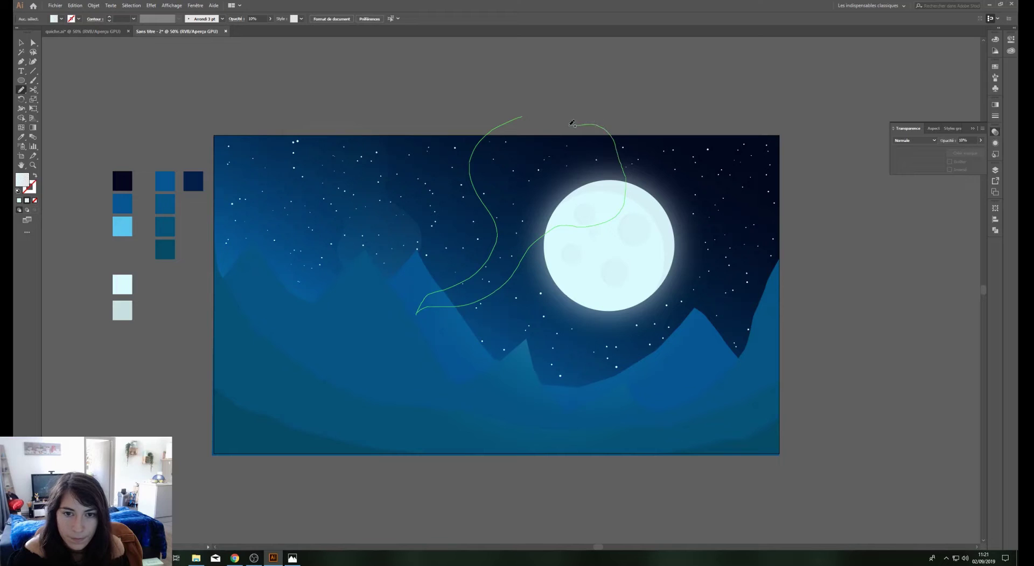
drag(521, 113, 522, 114)
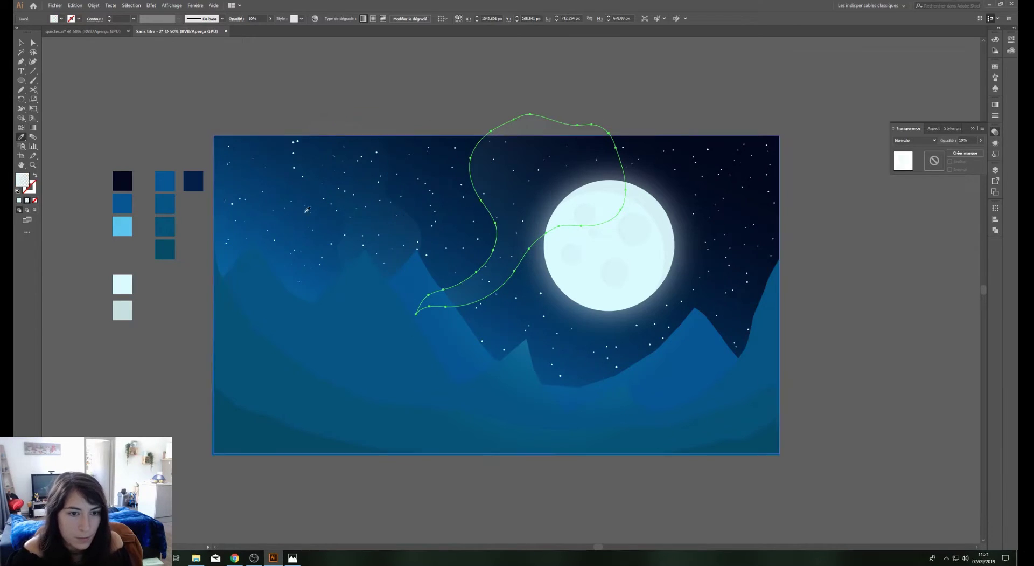
click(33, 128)
drag(411, 343, 599, 127)
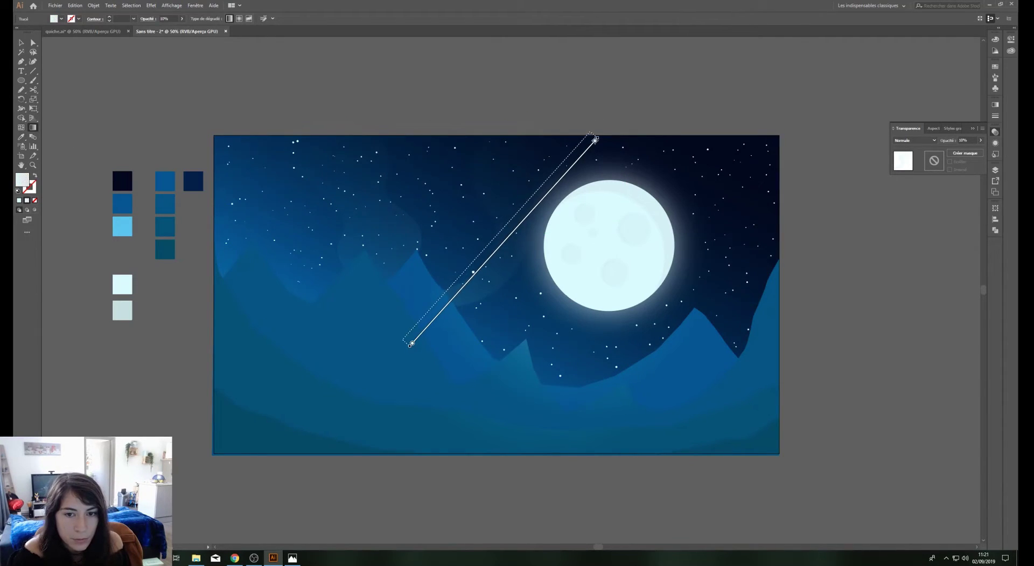
key(v)
click(513, 485)
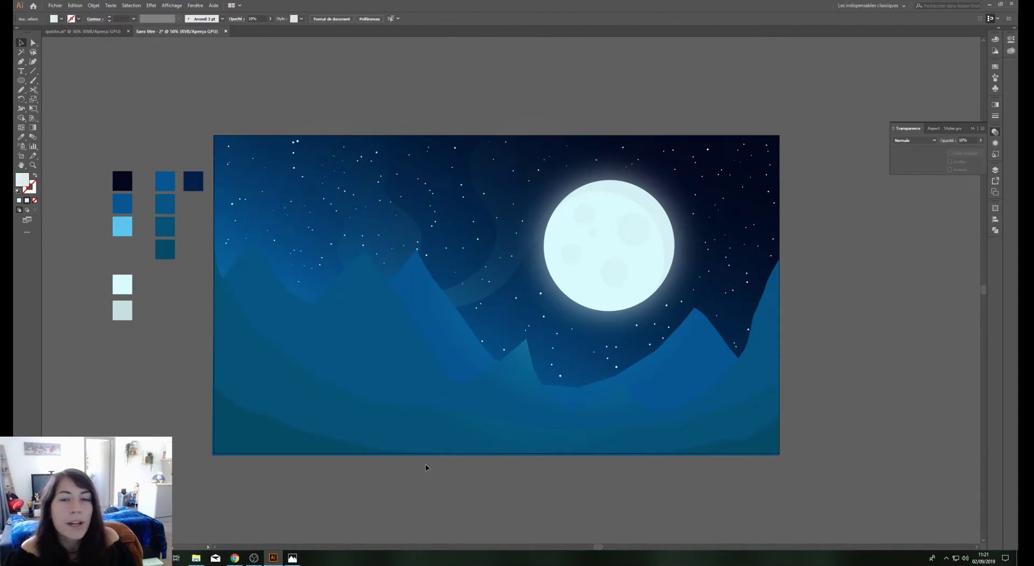
Draw a gradient-filled streak right of the moon, then delete that unwanted shape
click(21, 90)
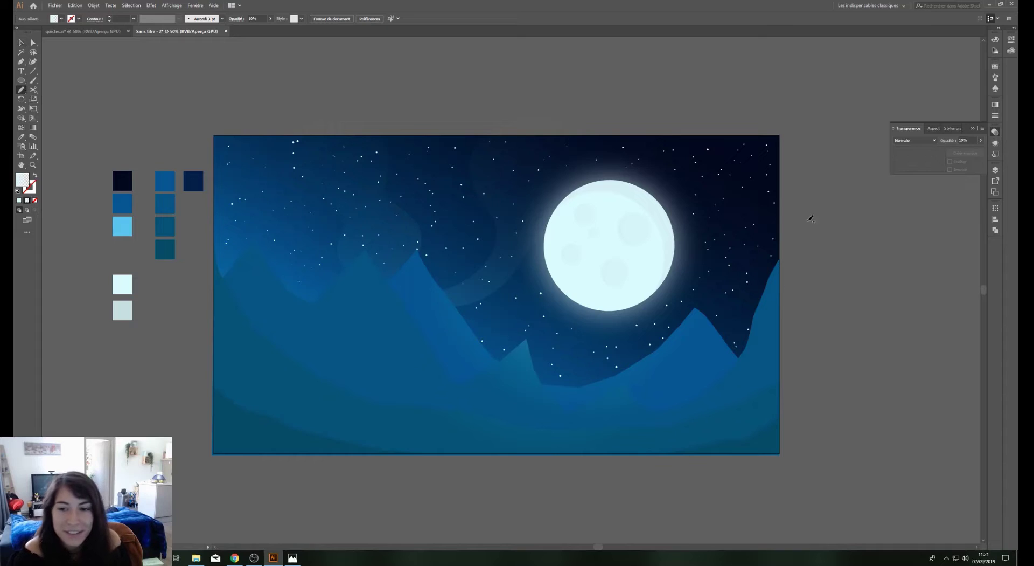
mouse_move(713, 120)
mouse_down()
mouse_move(665, 194)
mouse_move(670, 335)
mouse_move(652, 377)
mouse_move(765, 307)
mouse_move(808, 178)
mouse_move(716, 120)
mouse_up()
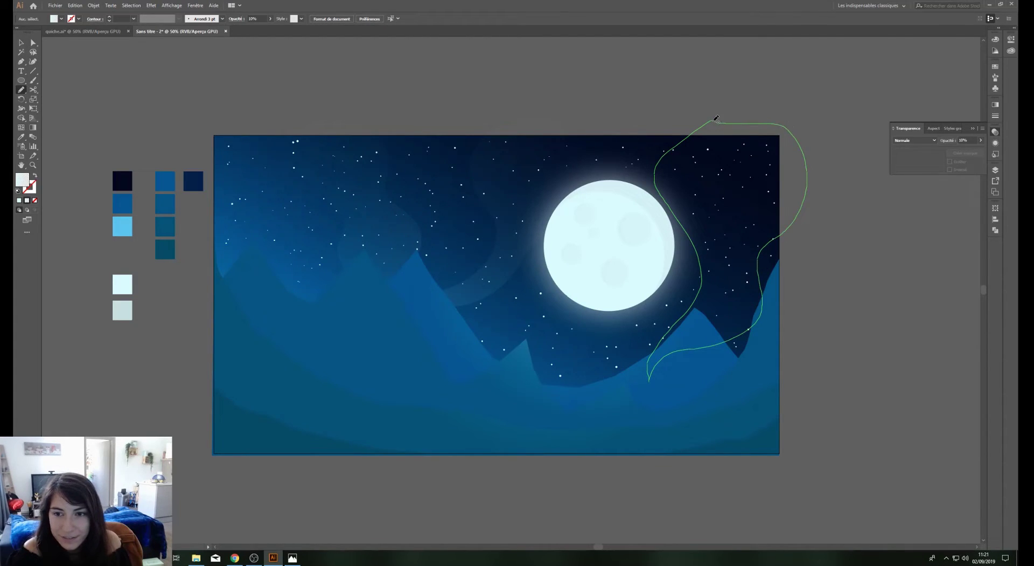
drag(620, 162, 562, 214)
click(562, 214)
key(g)
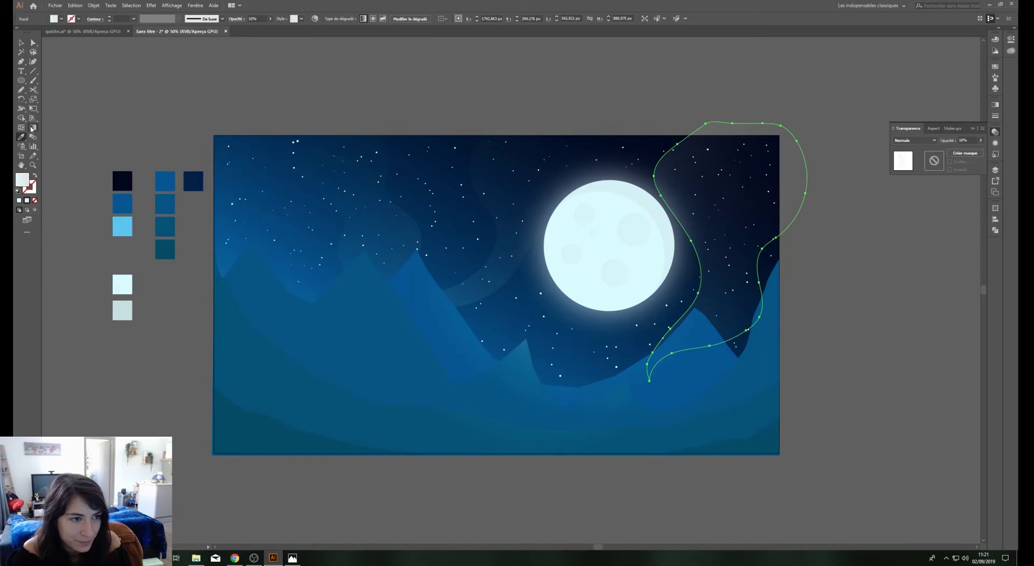
drag(763, 163, 643, 408)
key(v)
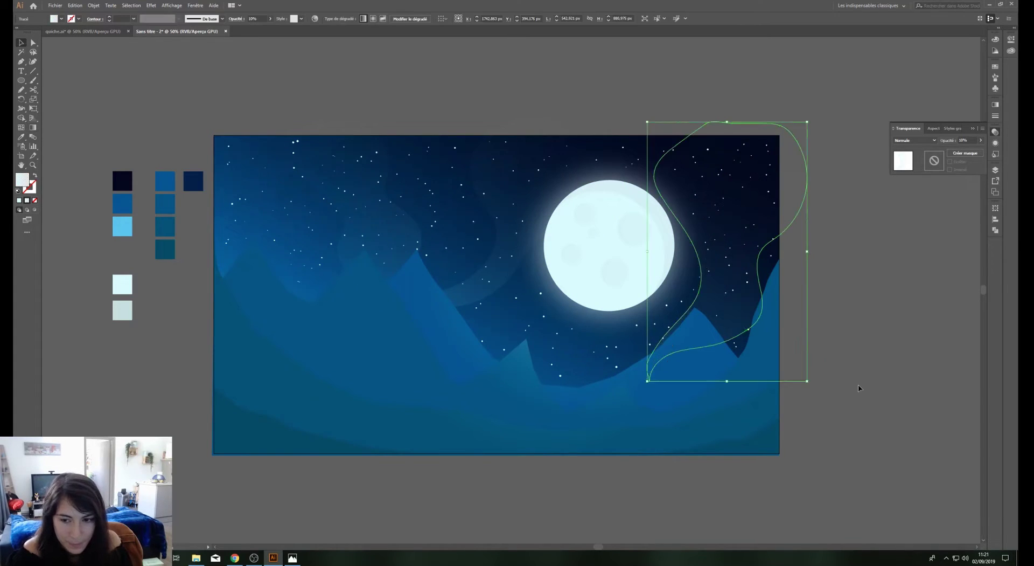
click(859, 385)
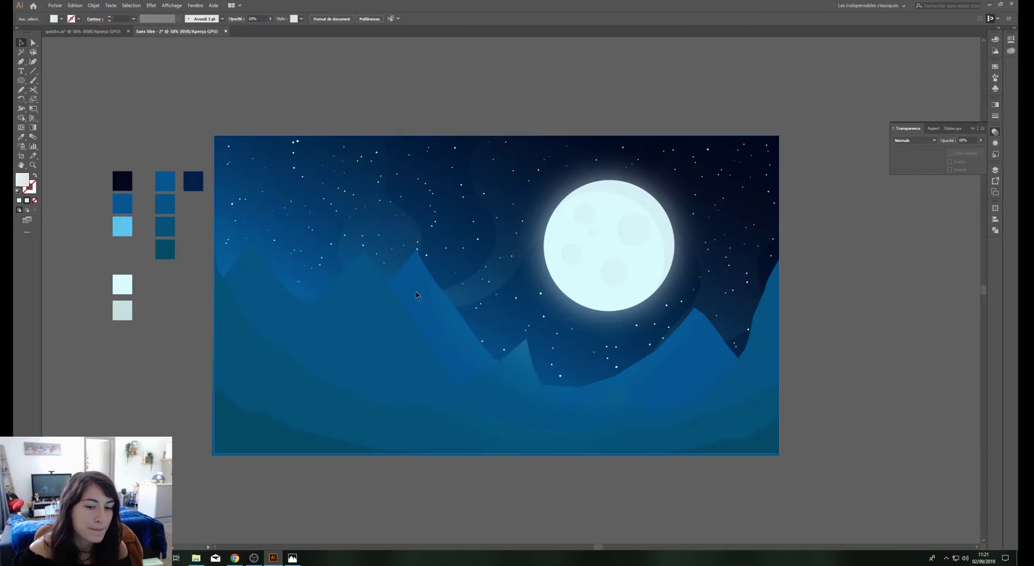
click(435, 299)
key(Delete)
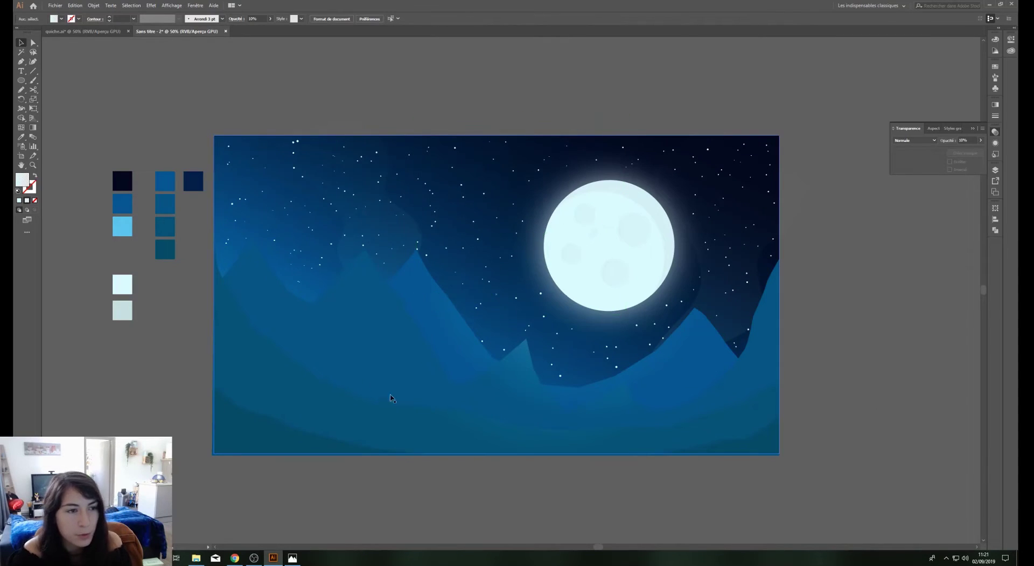
Draw a tall streak down from the sky top, copy the first streak's fill and angle it diagonally
click(21, 90)
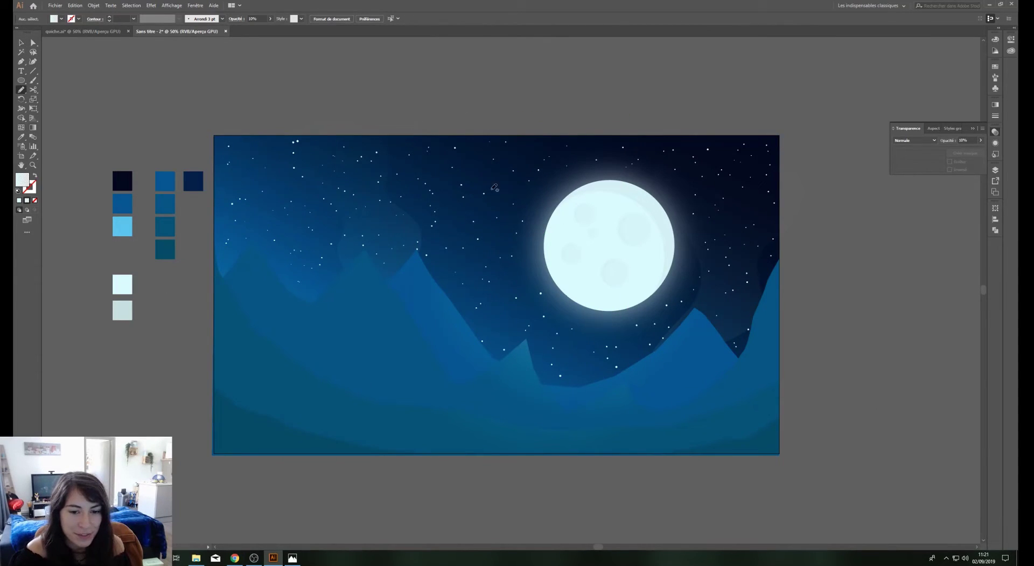
mouse_move(501, 107)
mouse_down()
mouse_move(581, 210)
mouse_move(499, 108)
mouse_up()
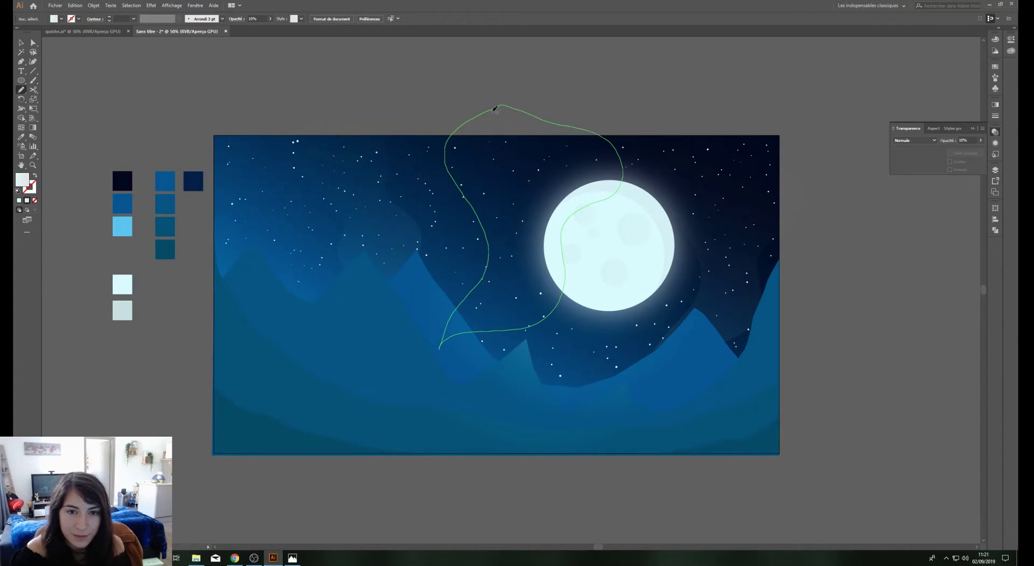
key(i)
click(373, 221)
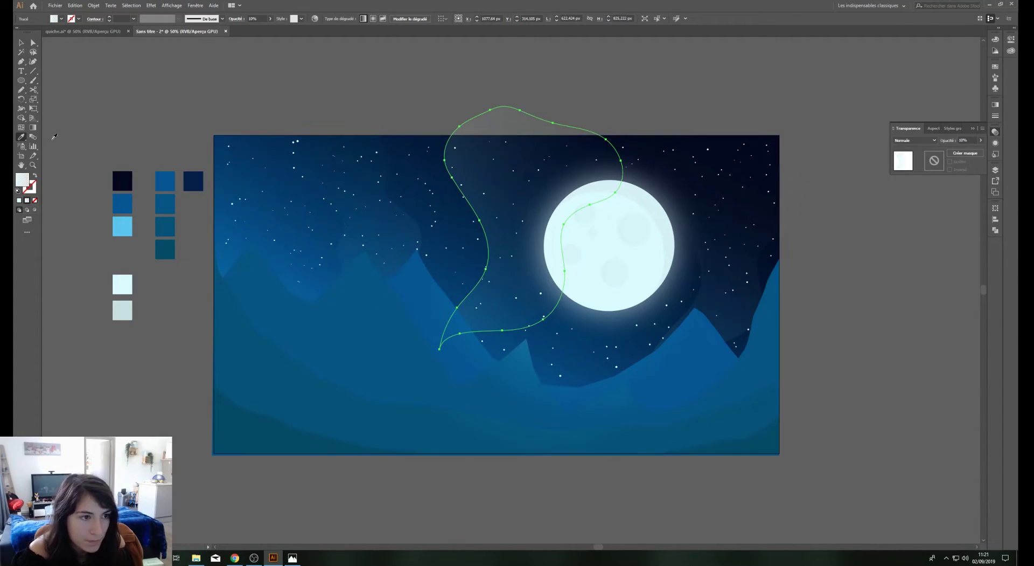
key(g)
drag(445, 359, 549, 177)
key(v)
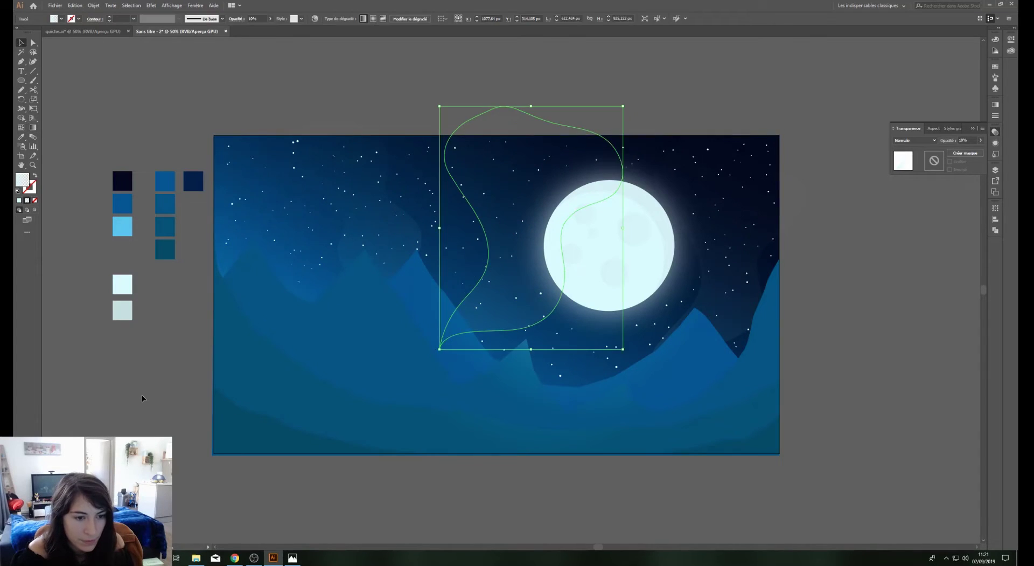
click(141, 394)
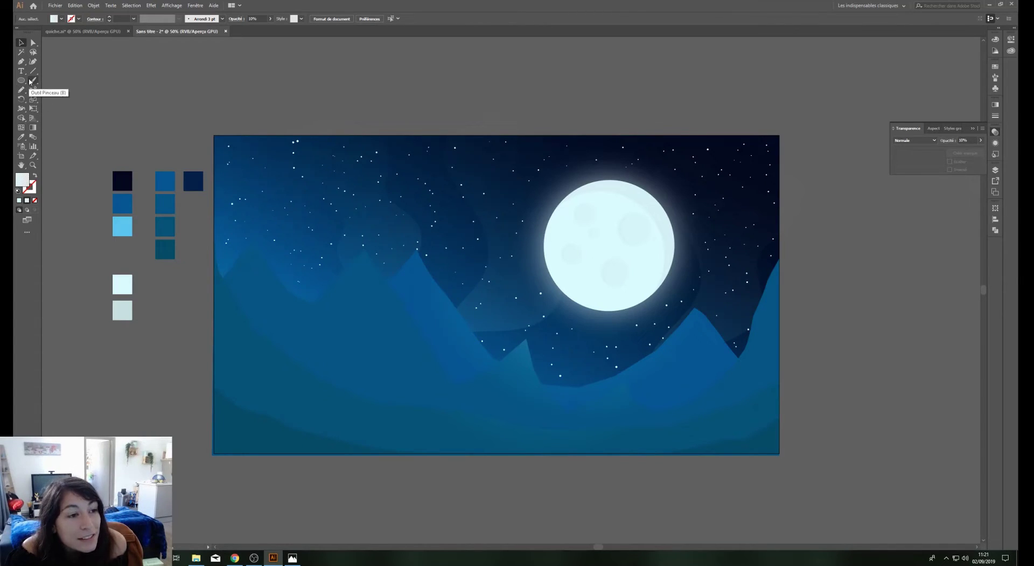
Draw a short diagonal Pen line left of the moon as a shooting star
key(p)
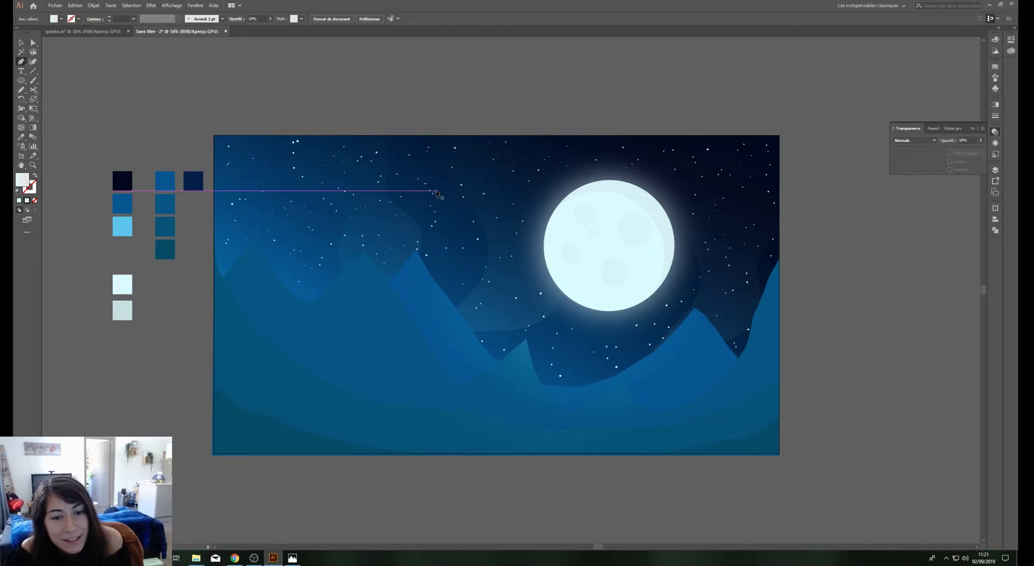
click(414, 183)
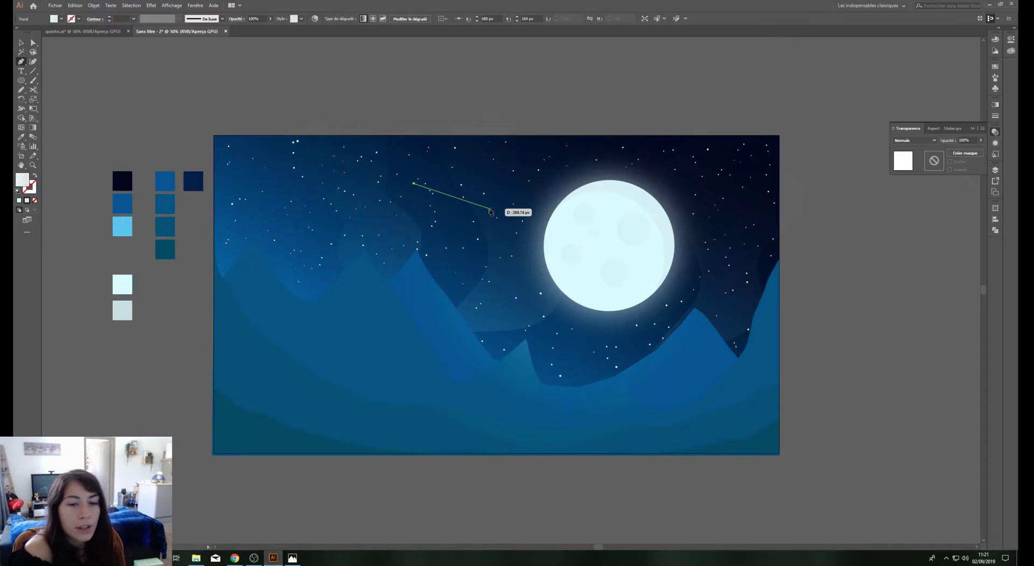
click(490, 209)
key(v)
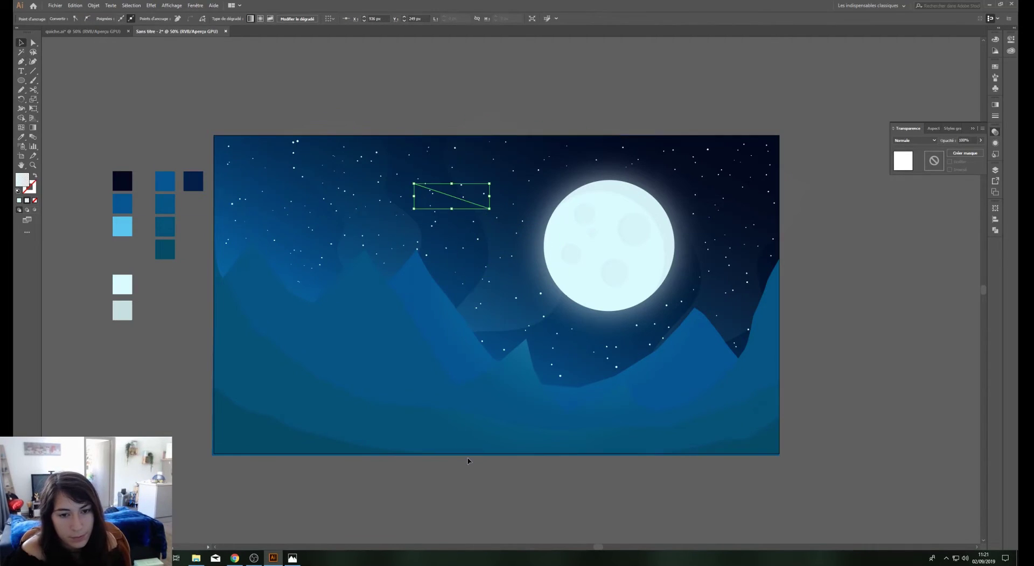
click(467, 459)
Check the shooting star line, deselect everything and zoom in to inspect it
click(458, 198)
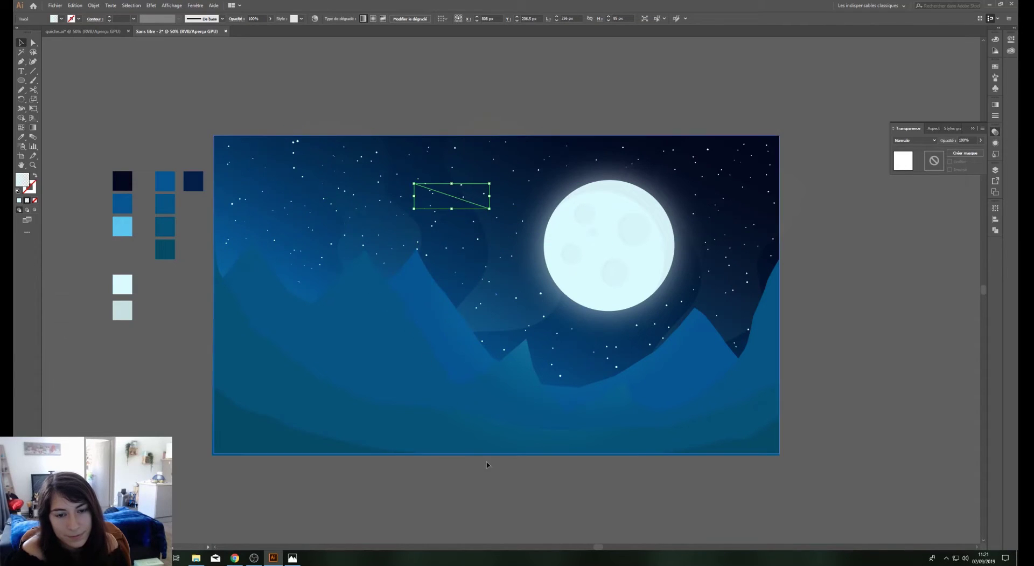
click(498, 436)
click(478, 477)
key(ctrl+plus)
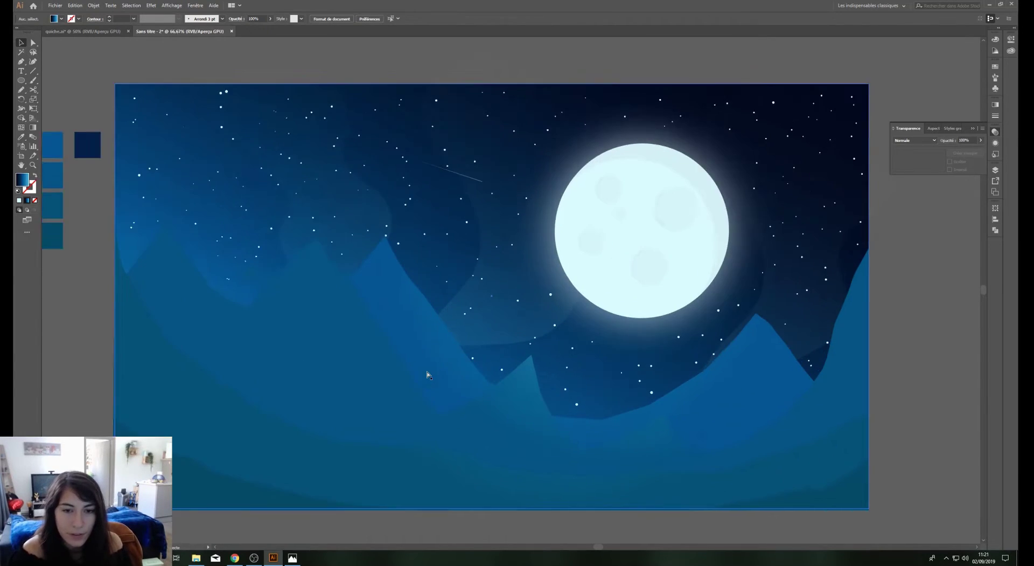
key(ctrl+plus)
key(ctrl+plus)
scroll(428, 374, up, 5)
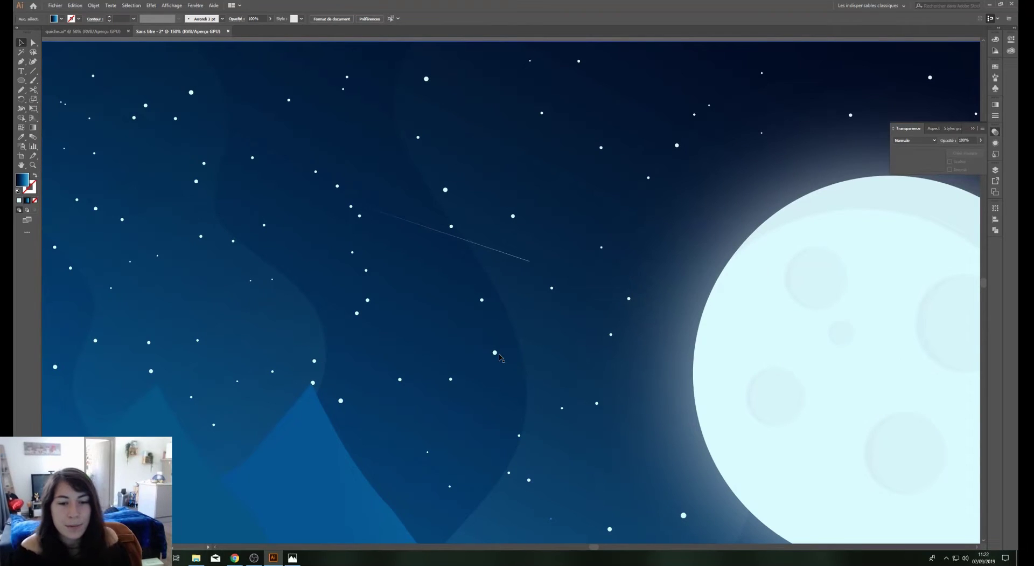
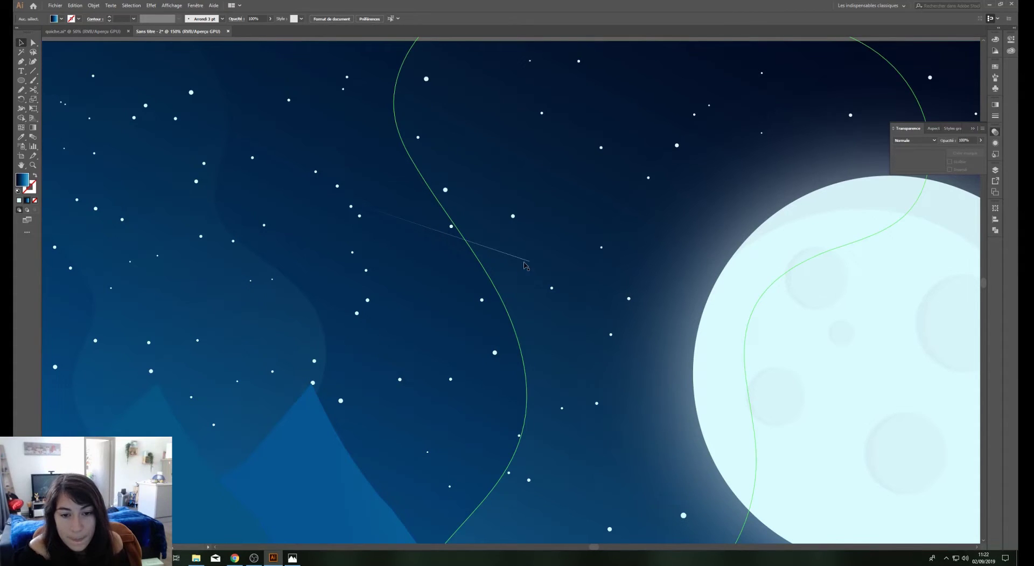
Draw a diagonal shooting-star streak with a white stroke and no fill
drag(521, 262, 522, 262)
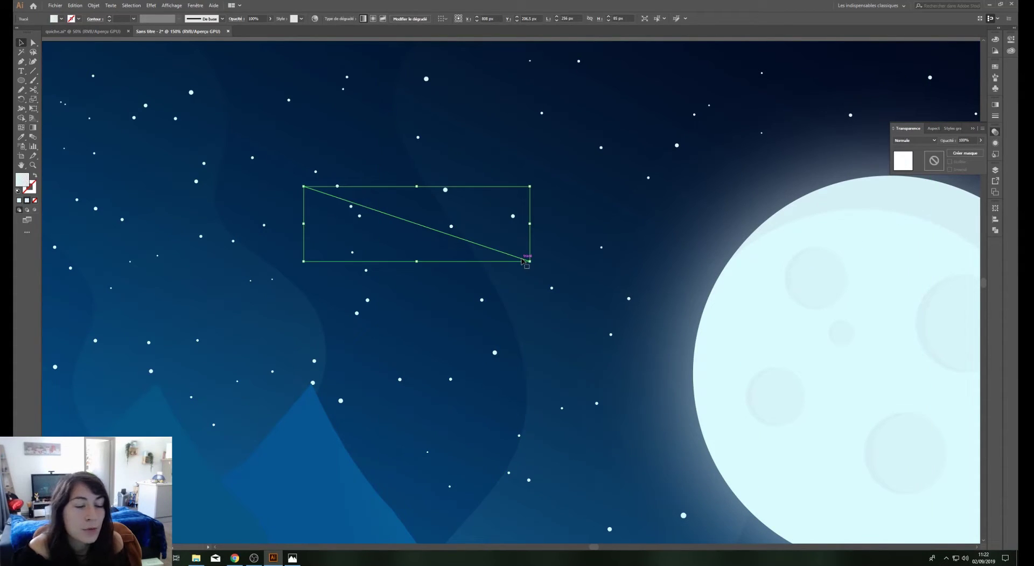
scroll(522, 262, down, 2)
scroll(335, 130, up, 2)
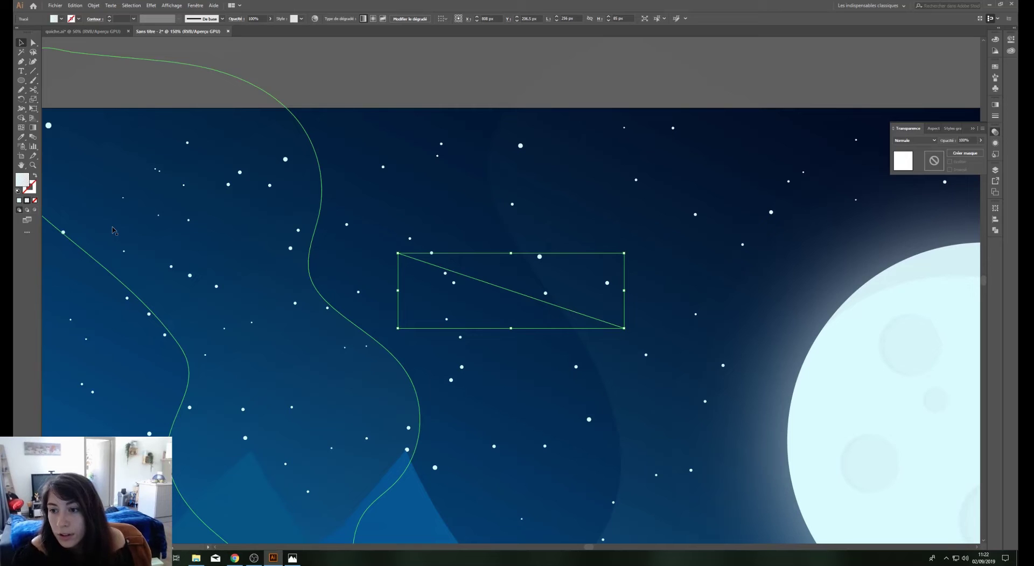
click(36, 176)
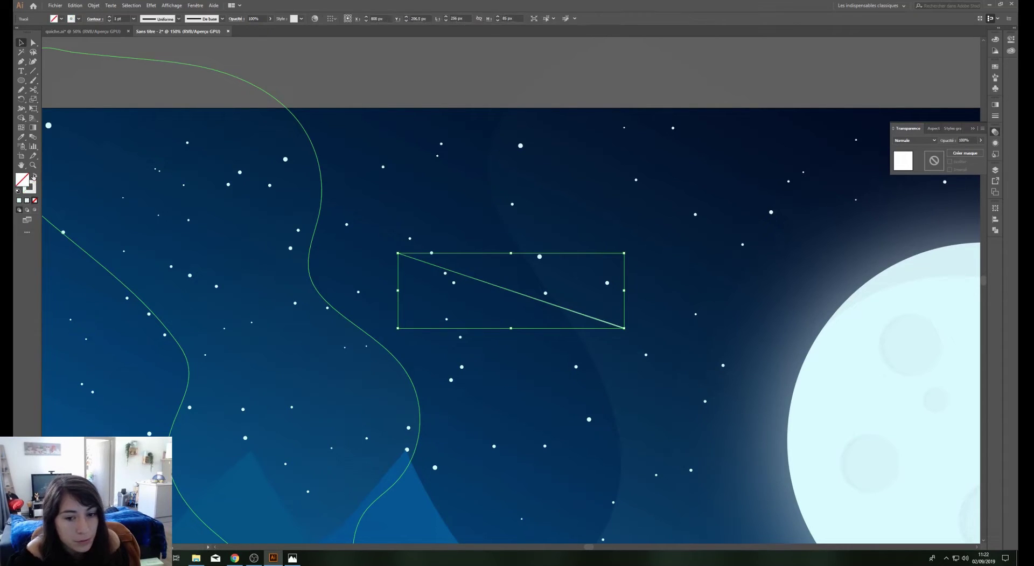
click(462, 67)
key(ctrl+minus)
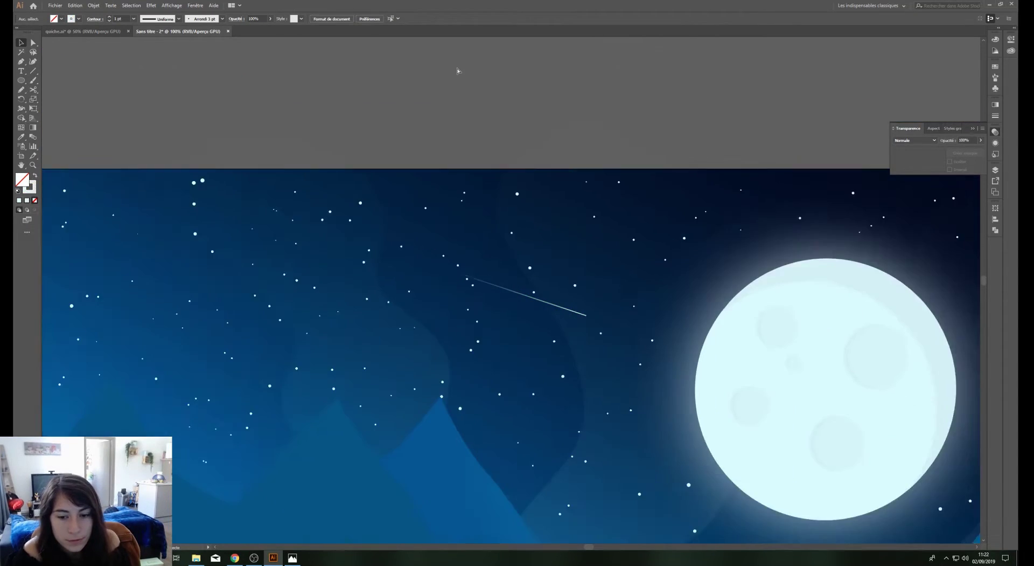
key(ctrl+minus)
key(ctrl+minus)
key(ctrl+plus)
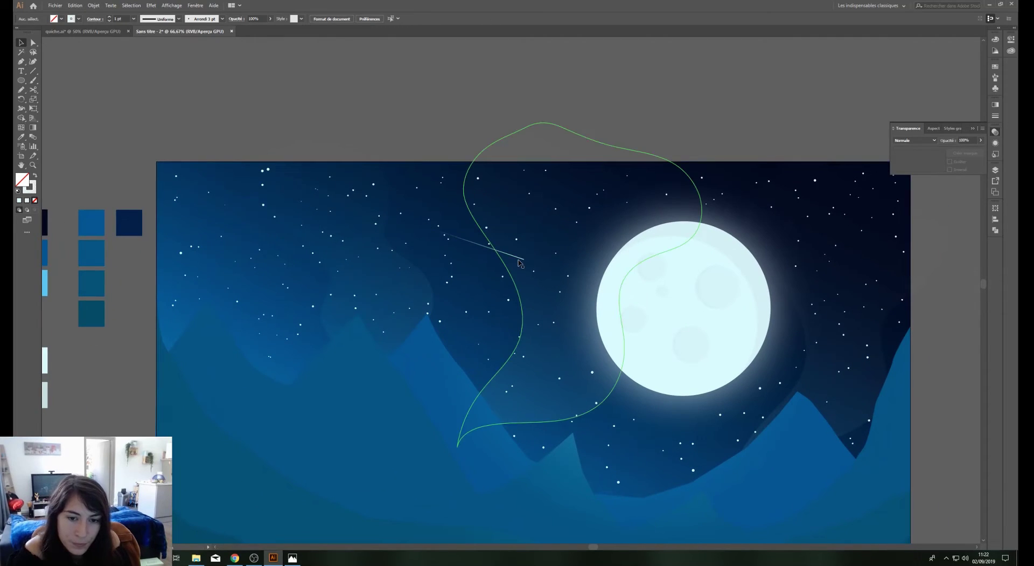
Draw a second straight streak in the sky left of the moon
click(519, 258)
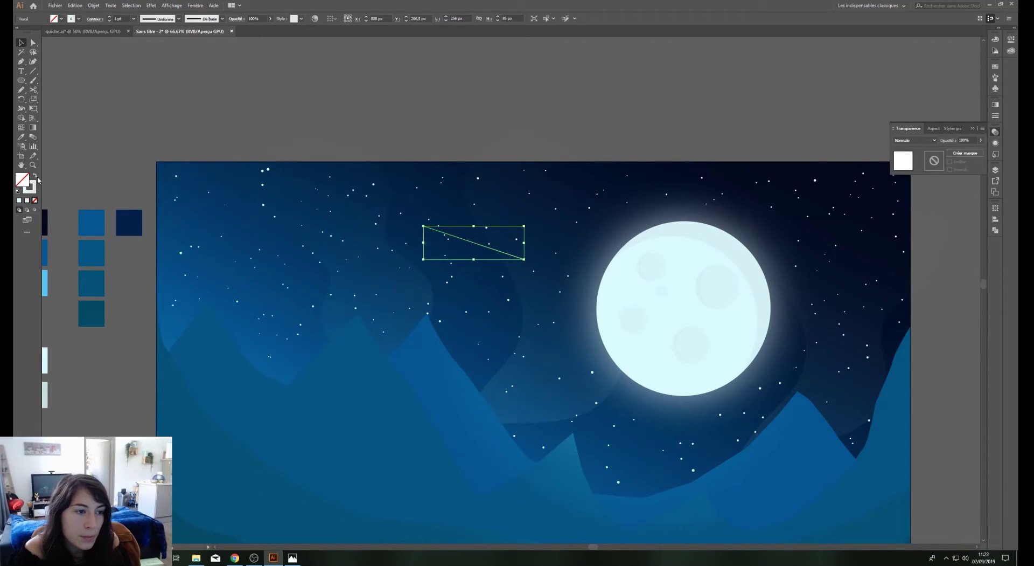
click(267, 103)
drag(343, 192, 294, 138)
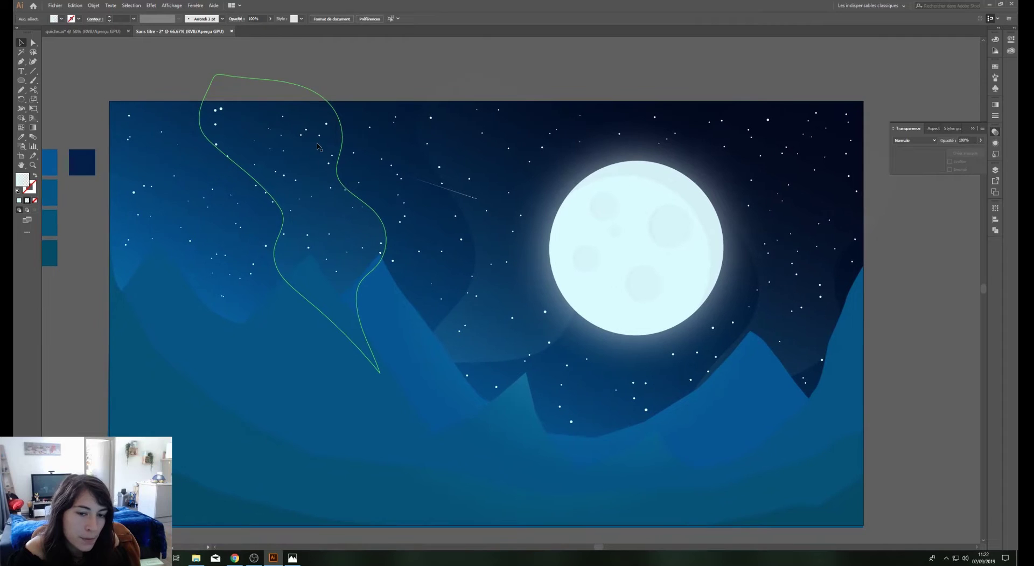
key(p)
click(533, 223)
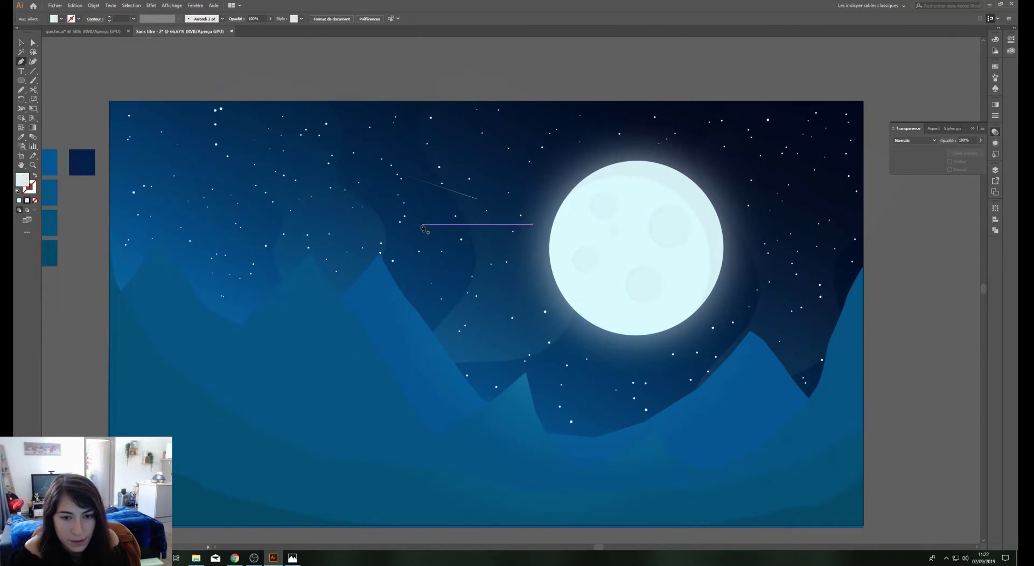
click(514, 255)
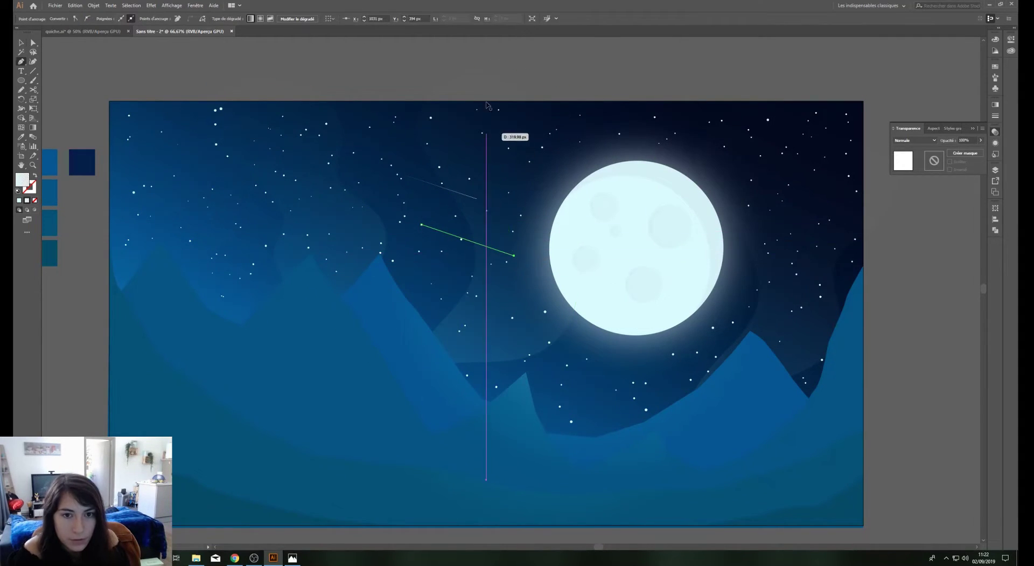
key(v)
click(484, 77)
click(430, 69)
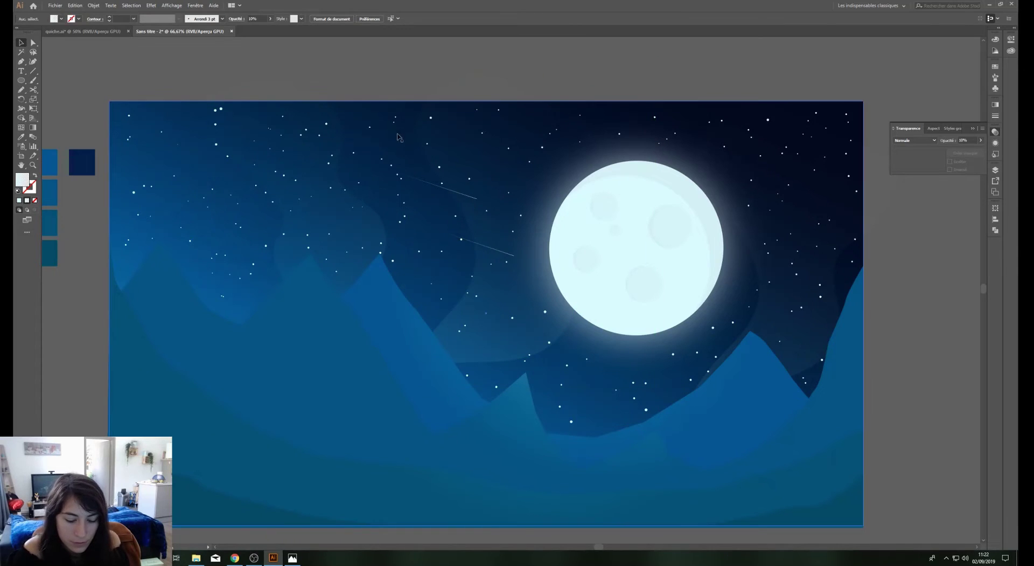
Add a short streak in the upper sky, rotated to match the others
key(p)
click(362, 139)
click(414, 157)
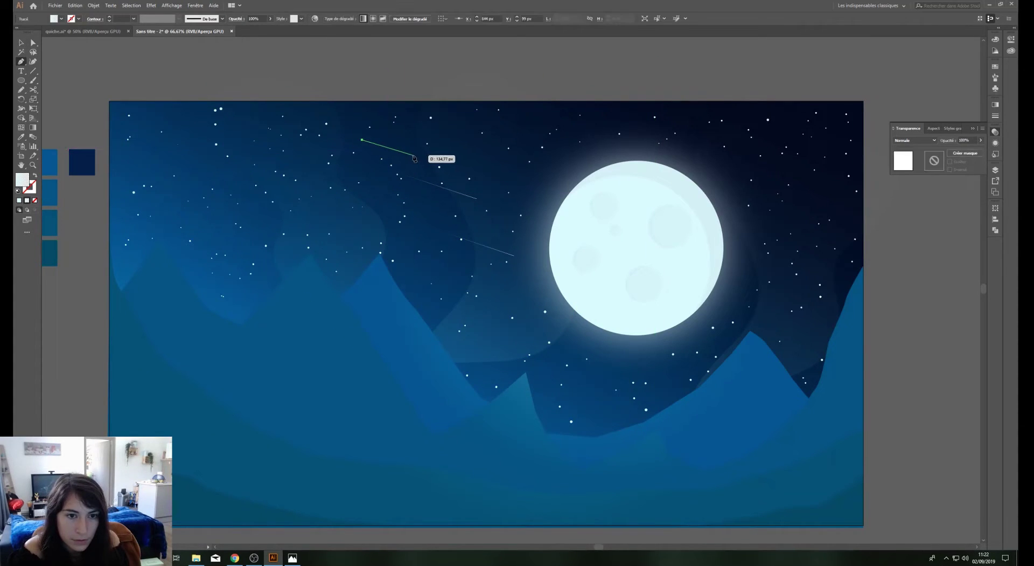
key(v)
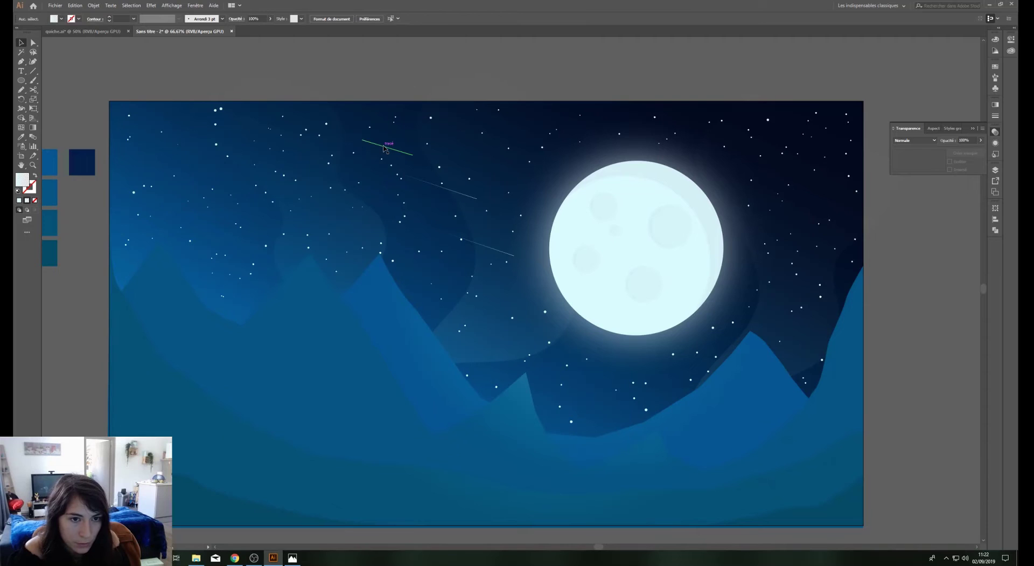
click(387, 148)
drag(415, 157, 410, 176)
click(375, 67)
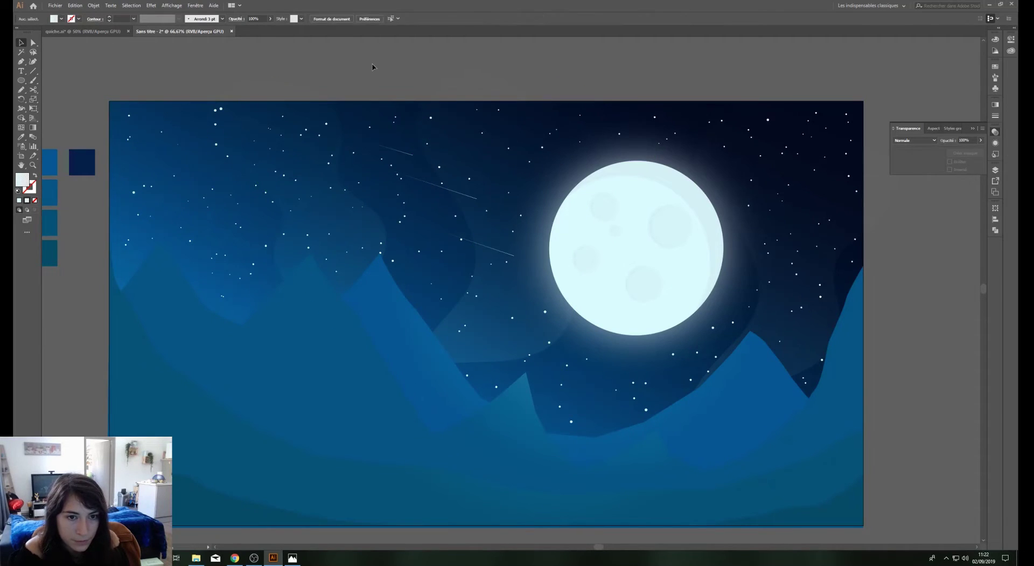
Draw a lower streak near the moon, then zoom out to the whole artboard
key(p)
click(455, 275)
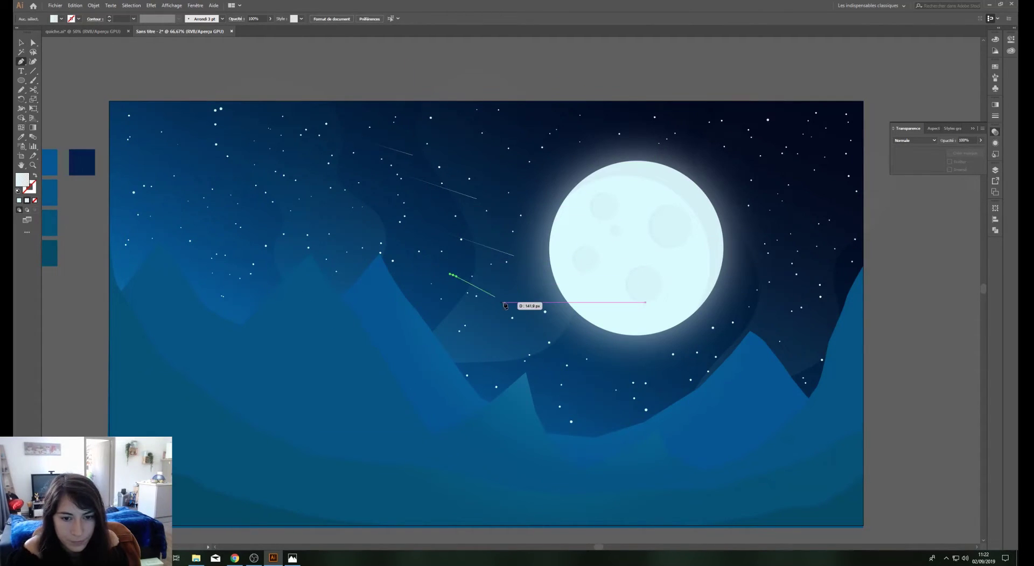
click(507, 305)
key(v)
click(498, 398)
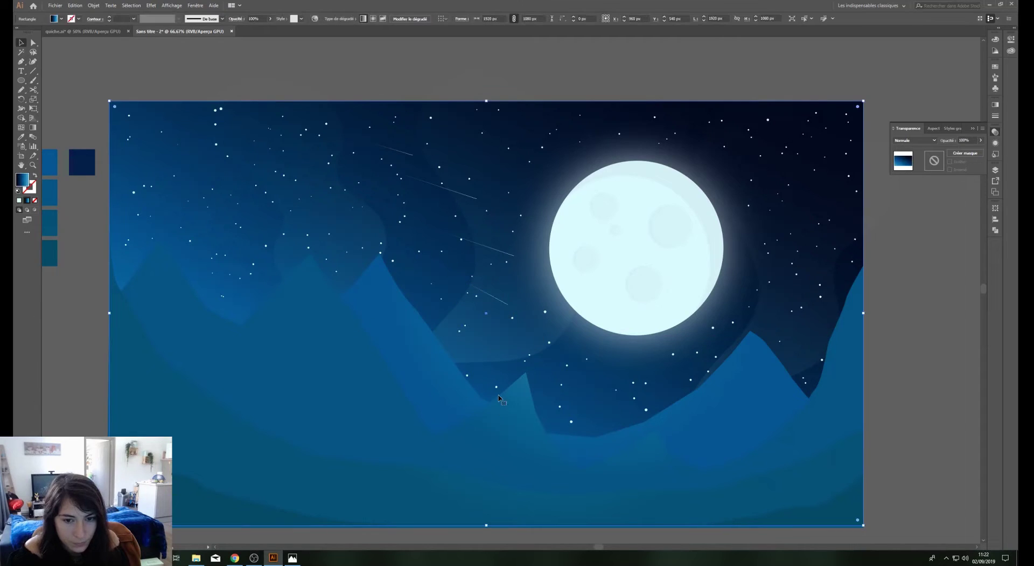
click(73, 372)
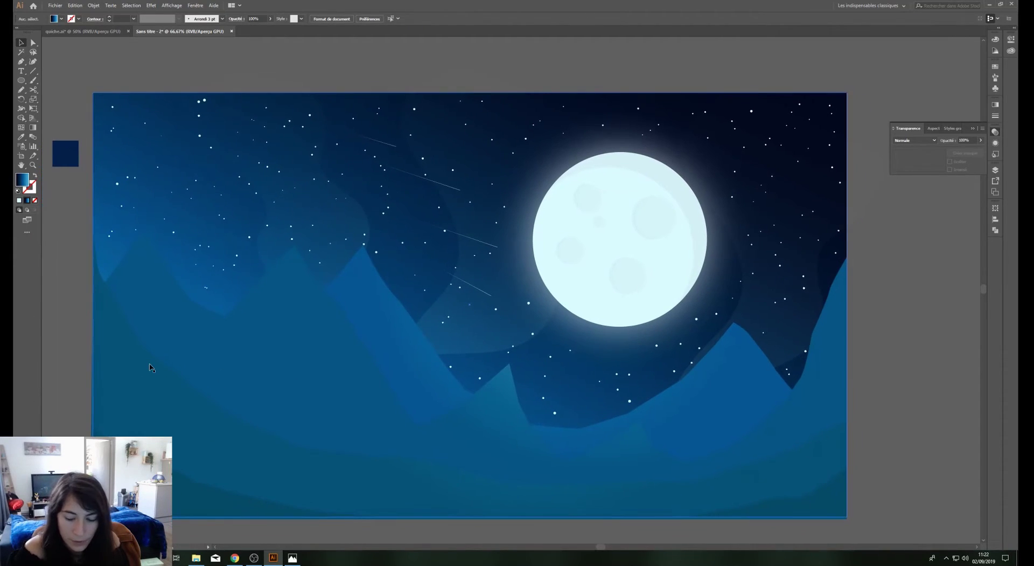
key(ctrl+minus)
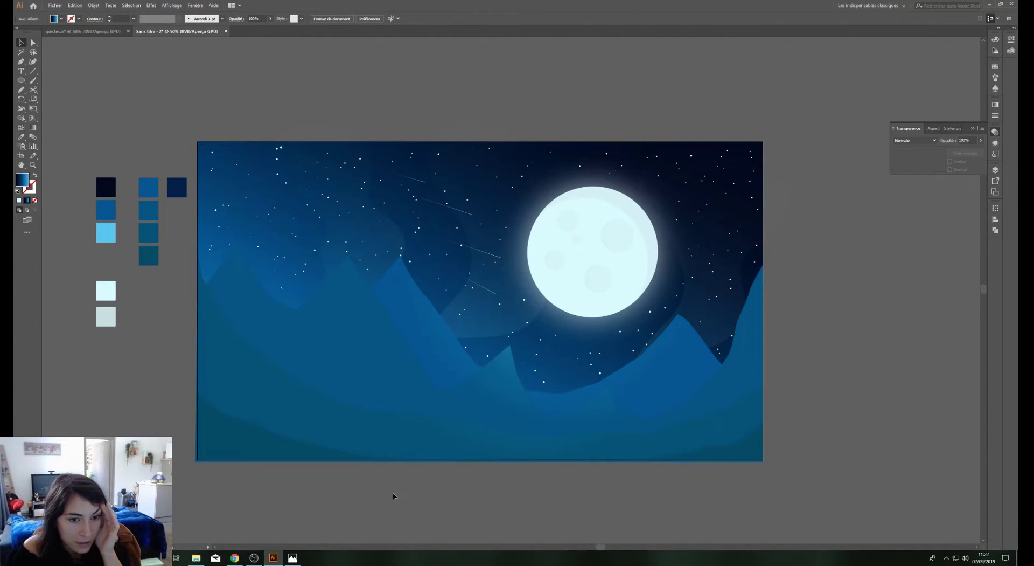
Click the bg layer's lock icon in the Layers panel, then collapse the panel
click(996, 170)
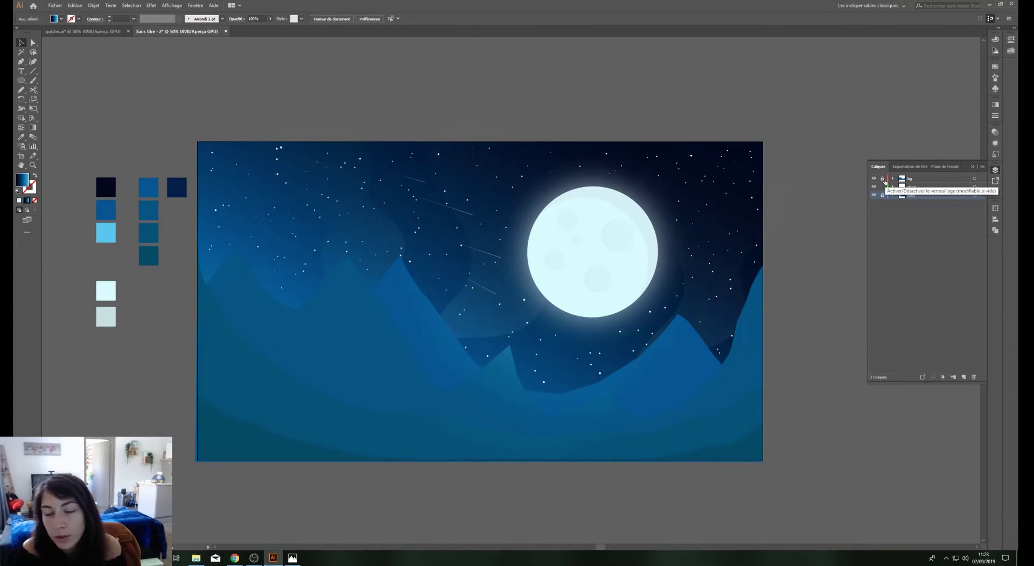
click(882, 178)
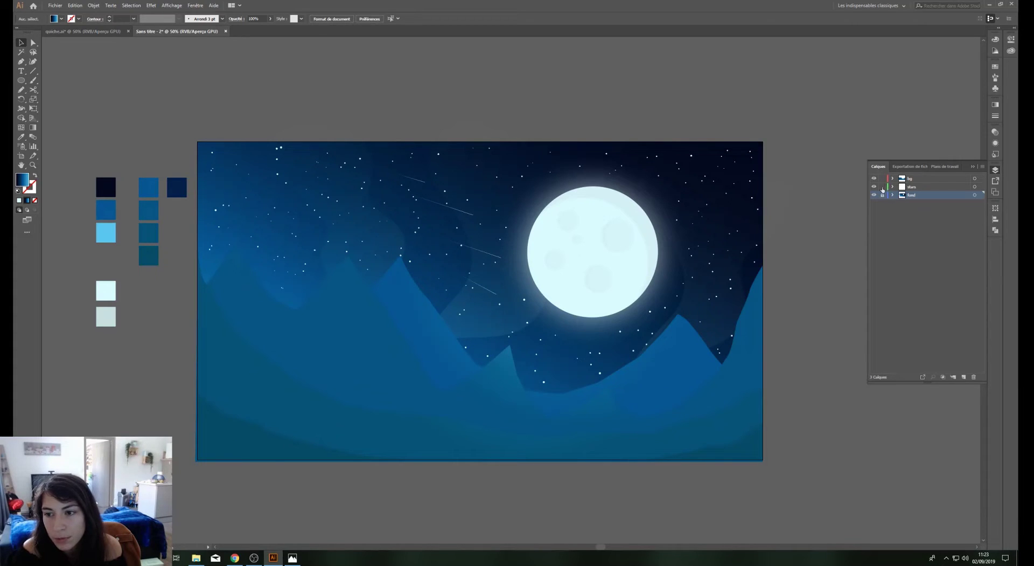
click(925, 181)
click(972, 167)
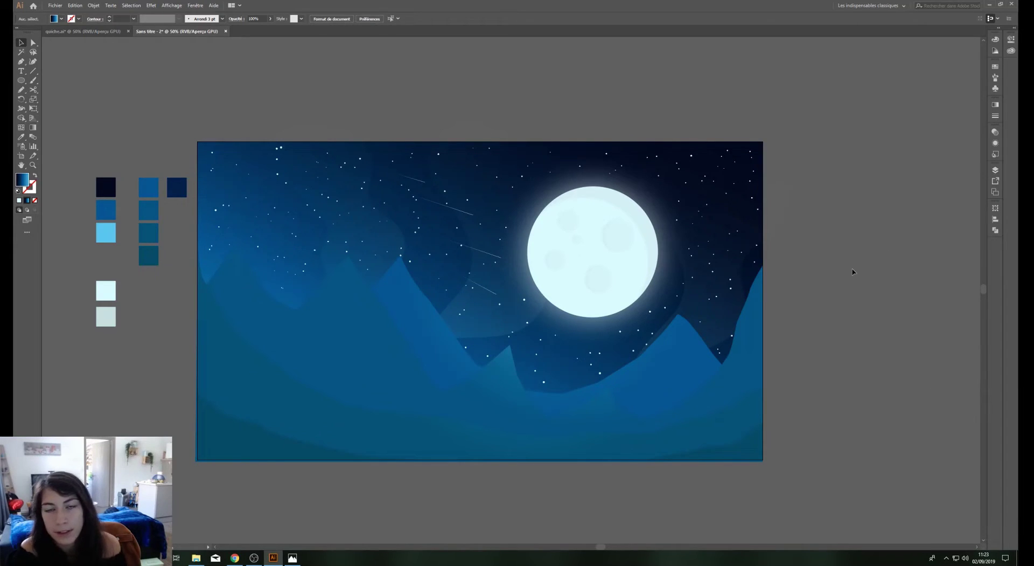
key(ctrl+plus)
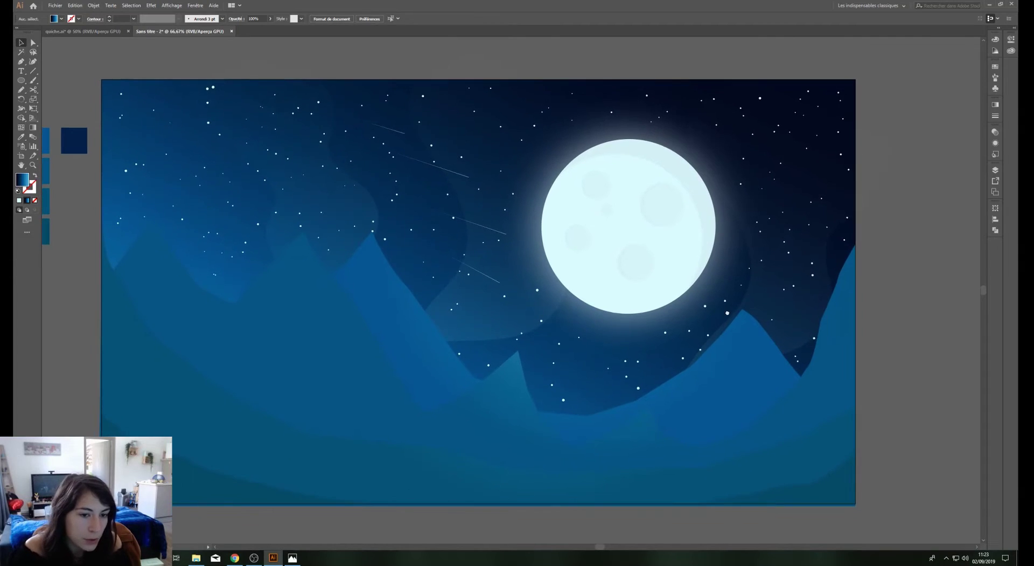
Round the front and rear mountain peak corners to about 15.54 px with Live Corners
key(a)
click(373, 231)
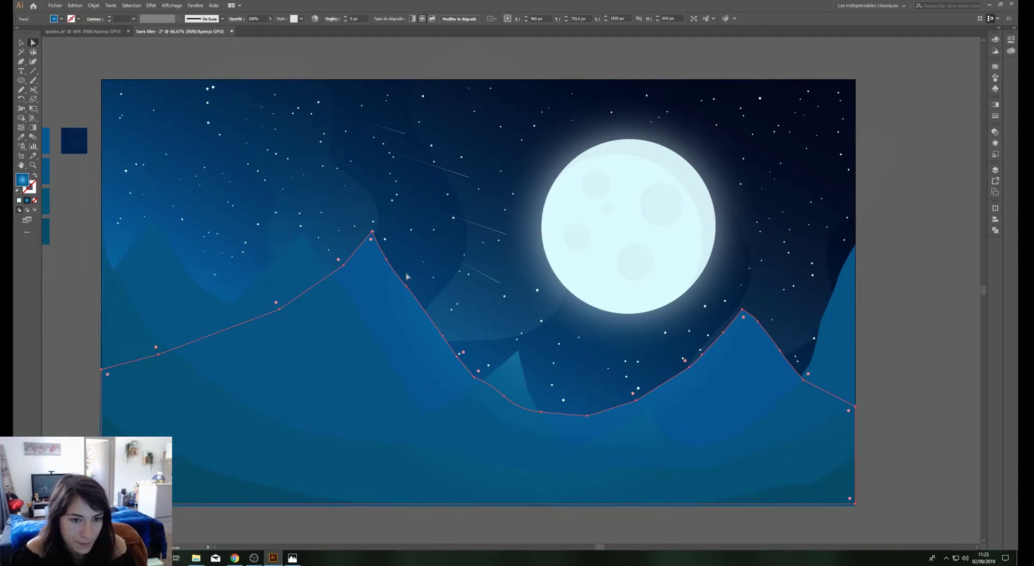
click(372, 232)
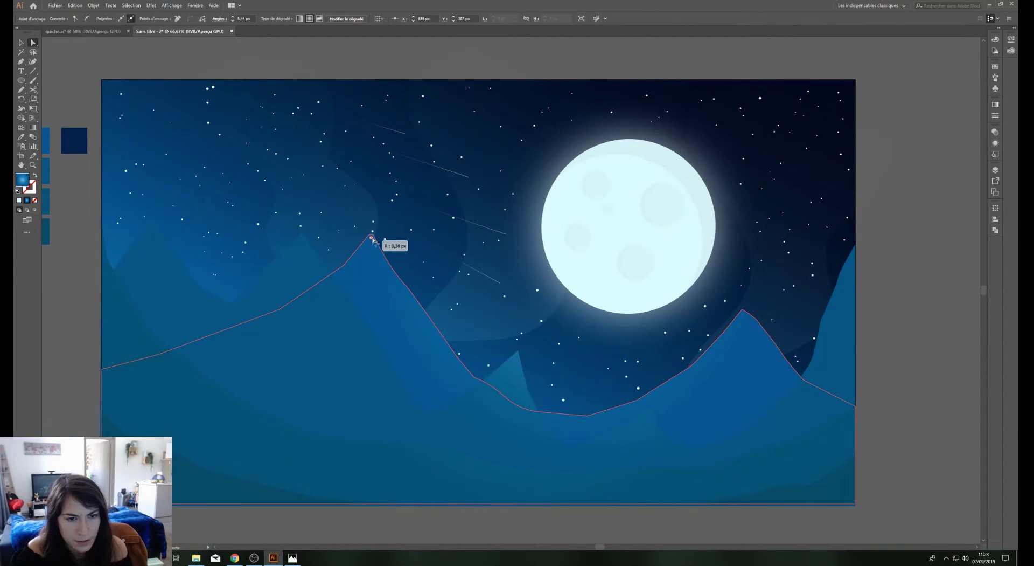
click(302, 262)
click(302, 234)
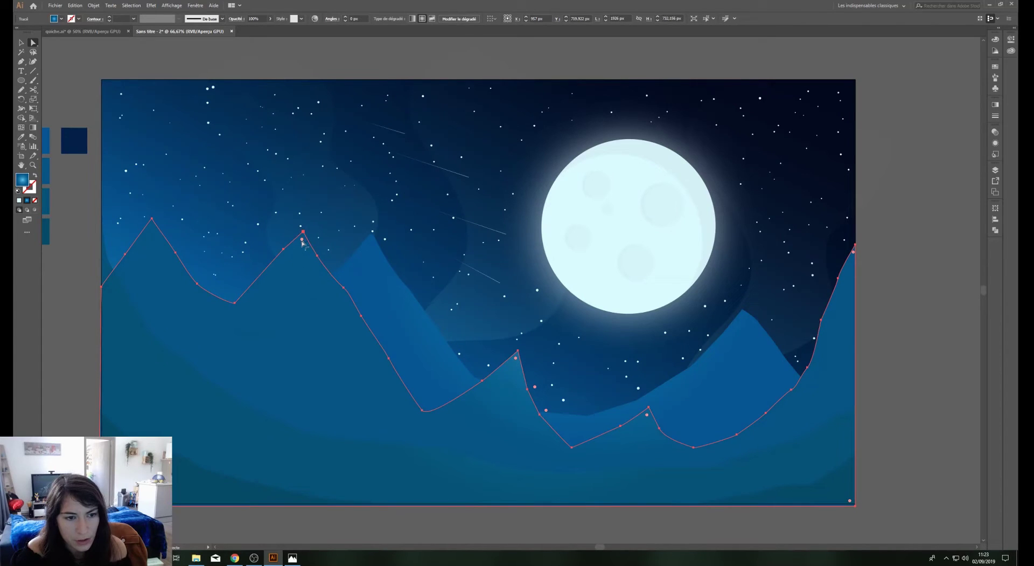
drag(302, 240, 302, 239)
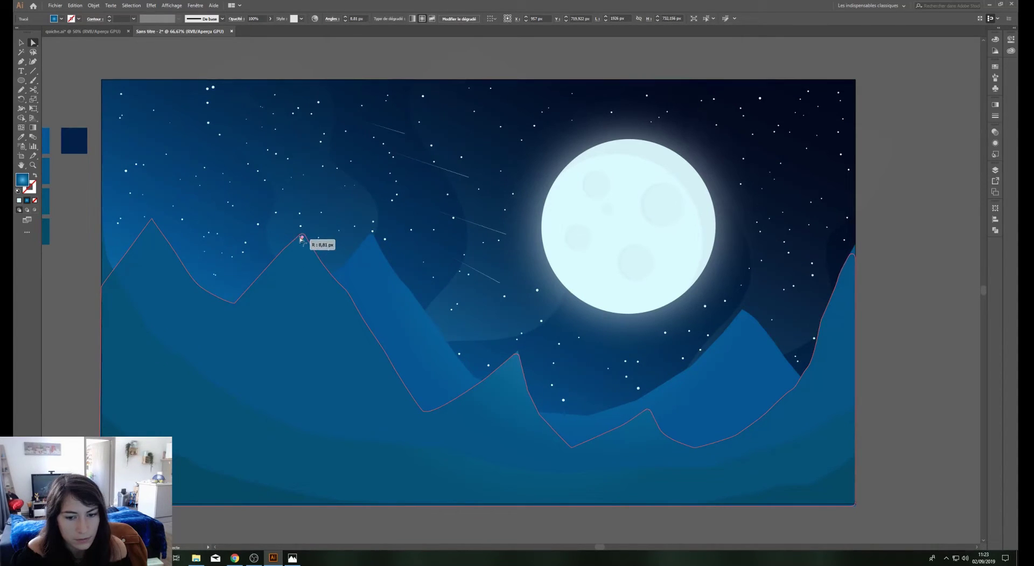
Select the left peak and the middle mountain range, then reposition the view
click(152, 218)
click(74, 278)
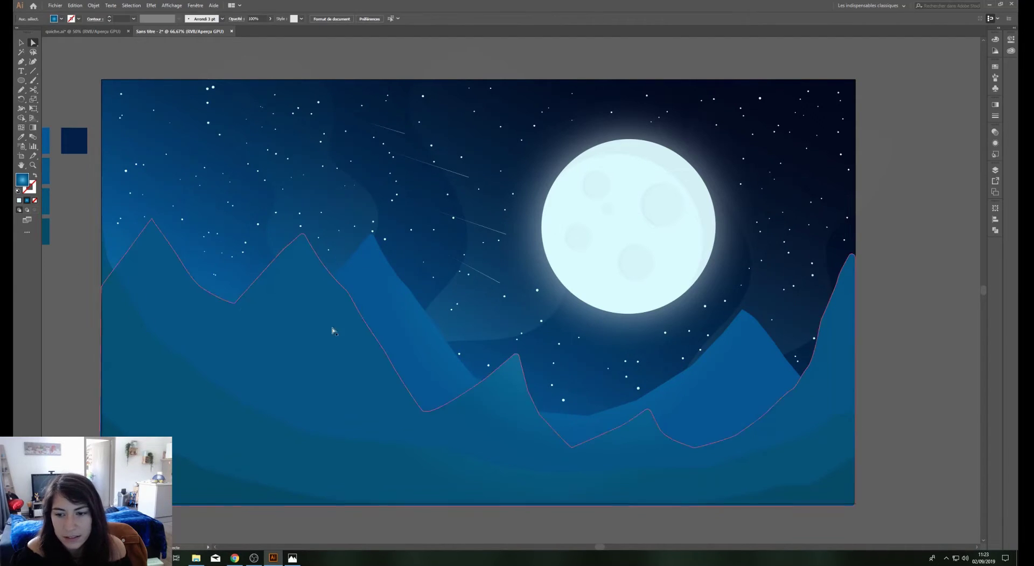
click(744, 314)
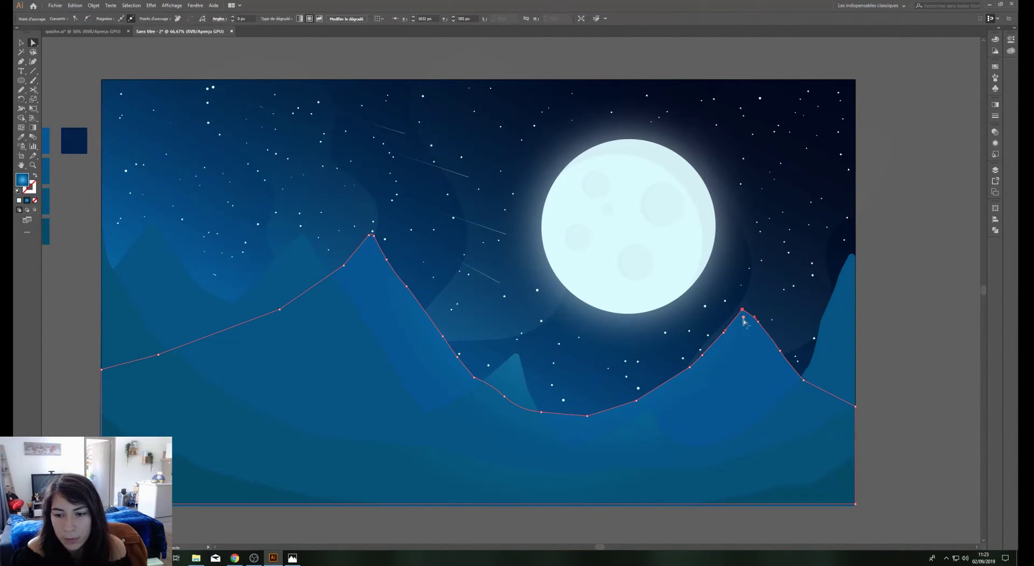
click(910, 322)
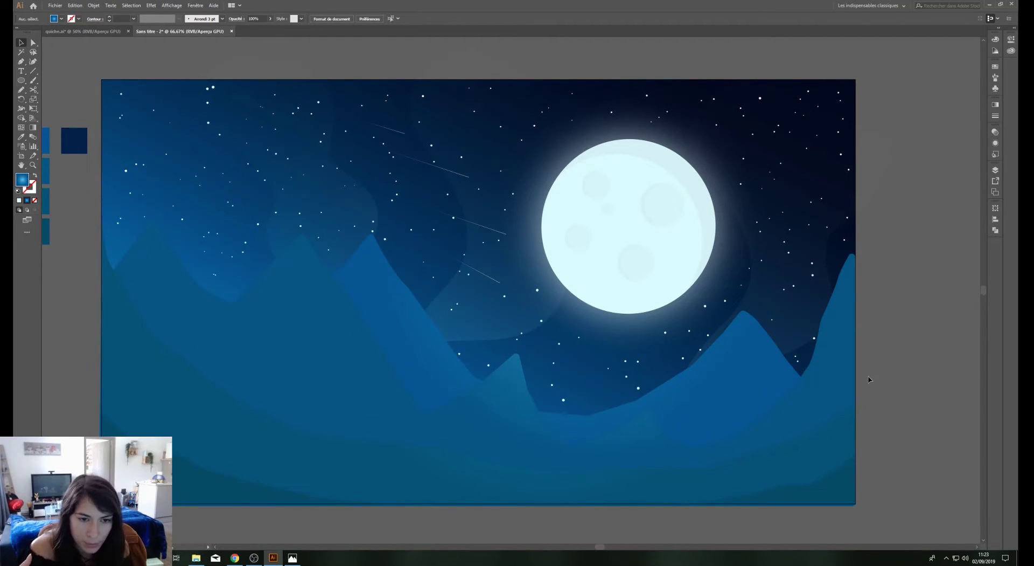
drag(867, 376, 846, 349)
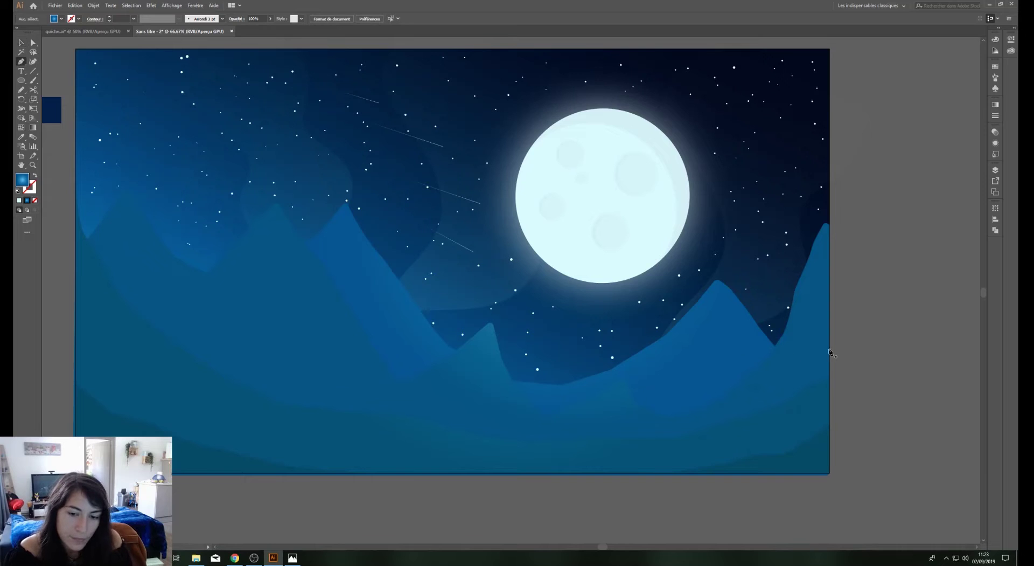
drag(677, 349, 663, 353)
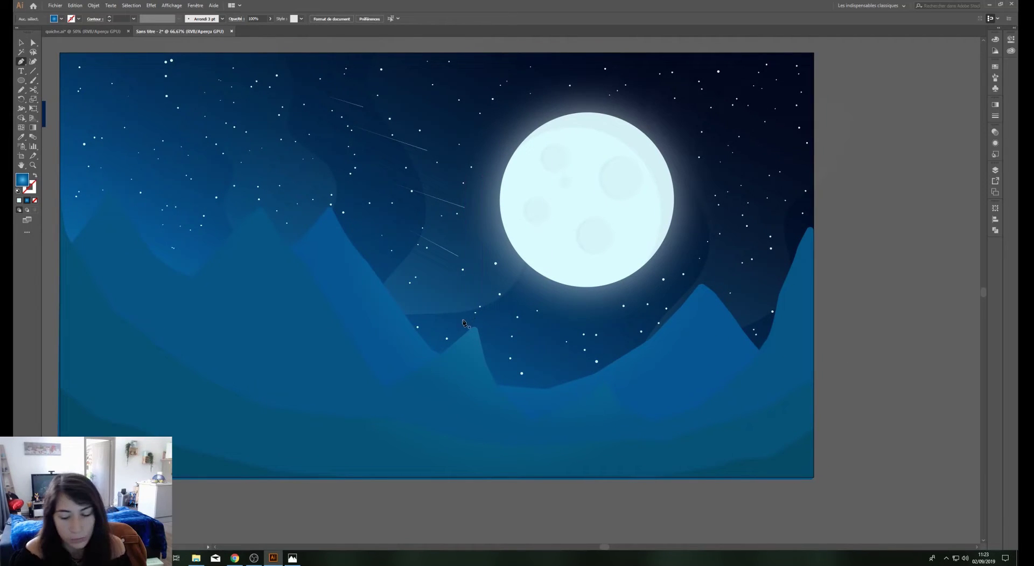
key(ctrl+plus)
Start the Pen outline at the left mountain peak and trace down its ridge
drag(462, 319, 493, 304)
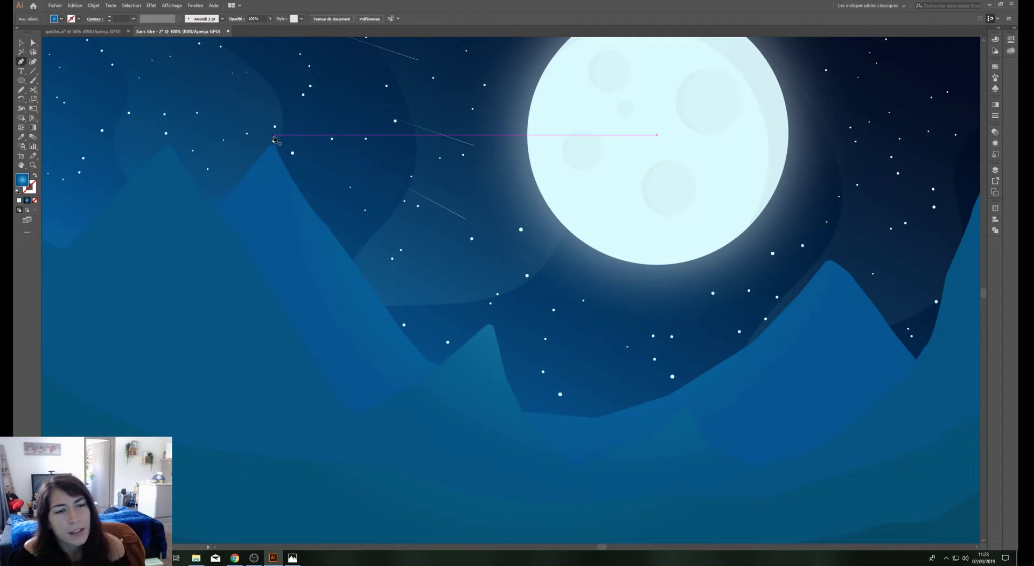
click(274, 135)
click(269, 159)
click(286, 184)
click(296, 198)
click(302, 218)
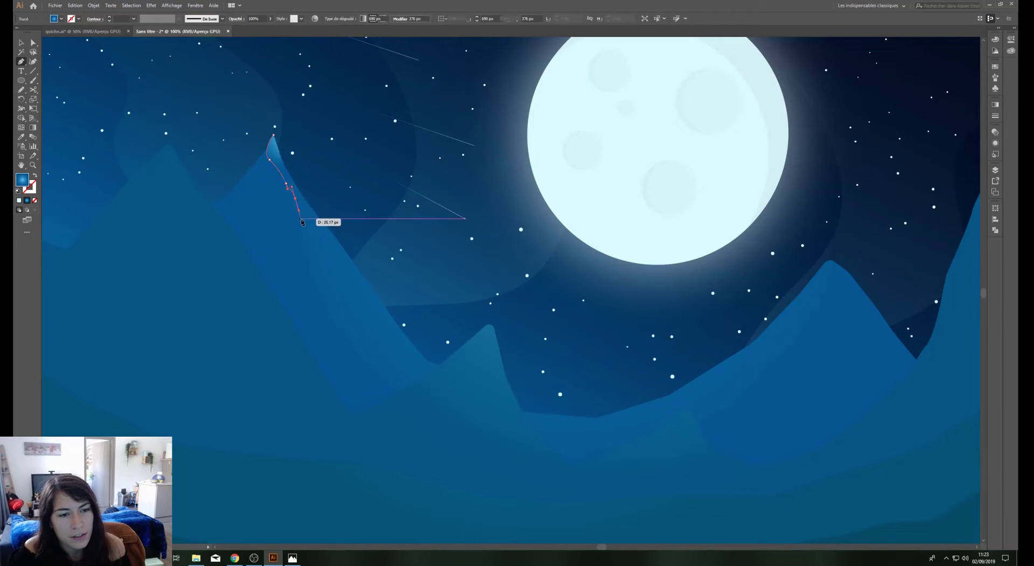
click(308, 223)
click(326, 237)
click(332, 248)
click(342, 268)
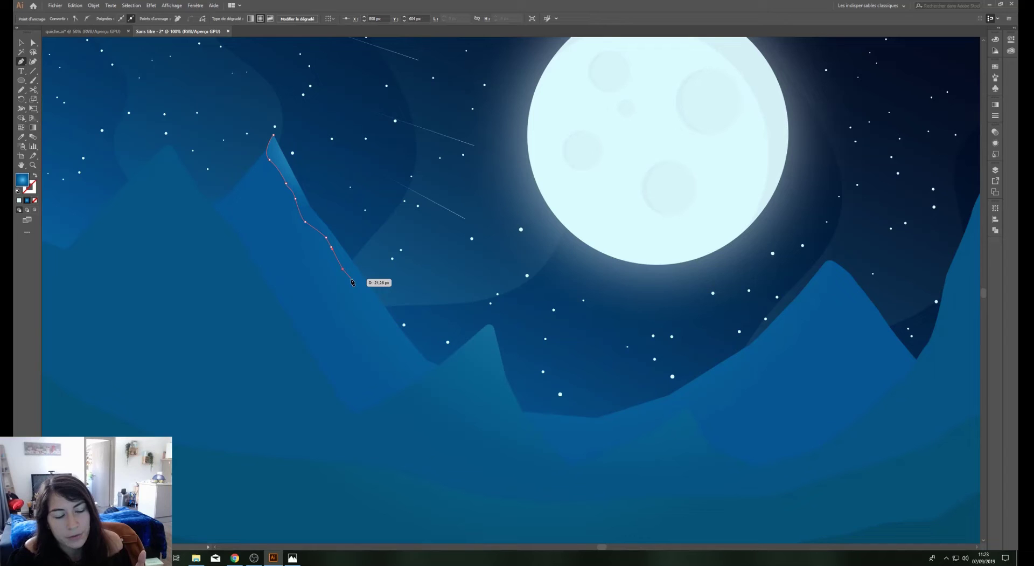
click(351, 279)
click(354, 293)
click(382, 320)
click(385, 323)
click(398, 333)
click(399, 343)
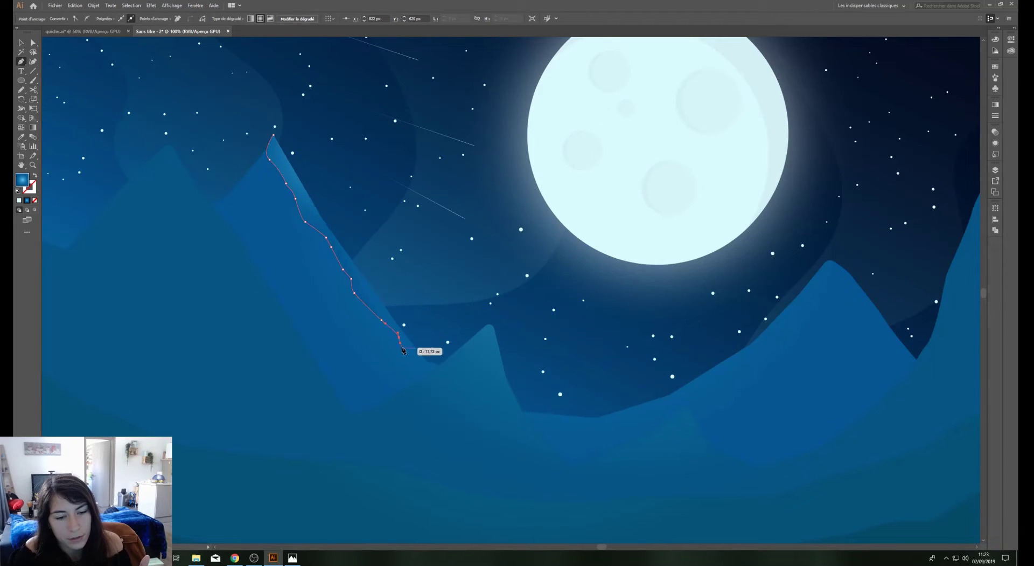
Extend the outline across the valley floor and up the right-hand ridge
click(405, 347)
click(421, 361)
click(425, 365)
click(454, 397)
click(478, 405)
click(504, 413)
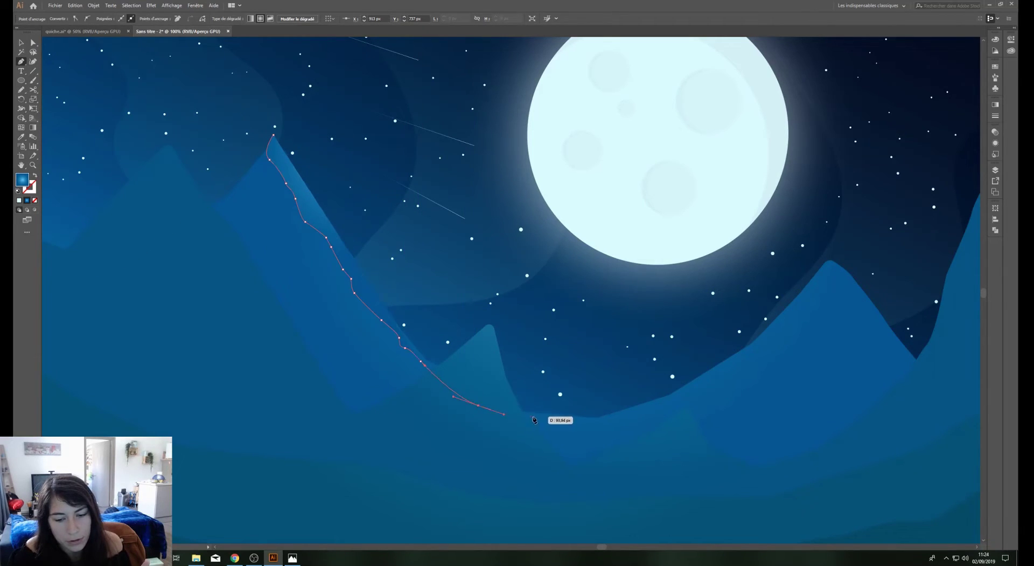
click(533, 416)
click(568, 431)
click(591, 426)
click(629, 421)
click(648, 408)
click(666, 406)
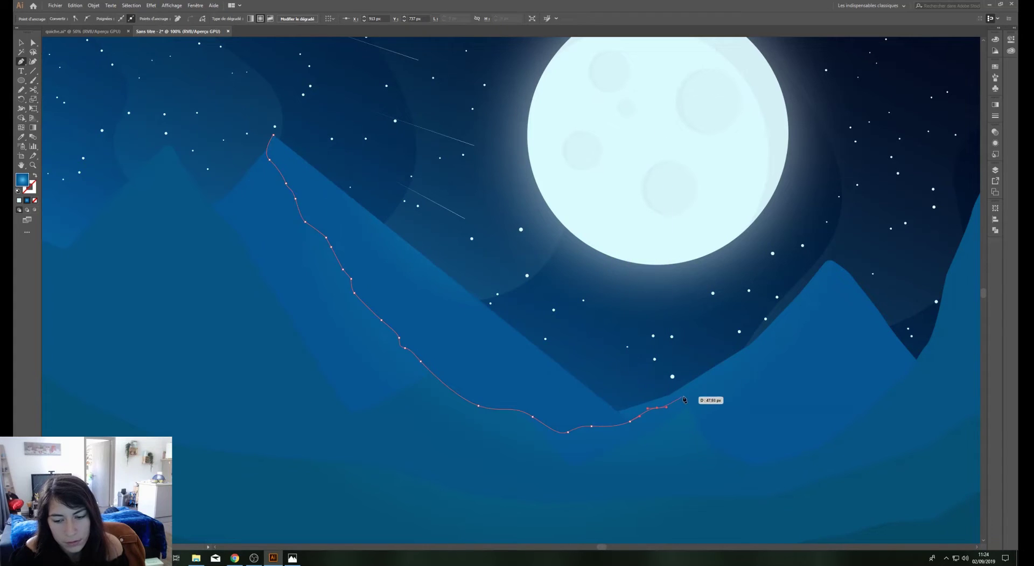
click(677, 397)
click(687, 391)
click(699, 386)
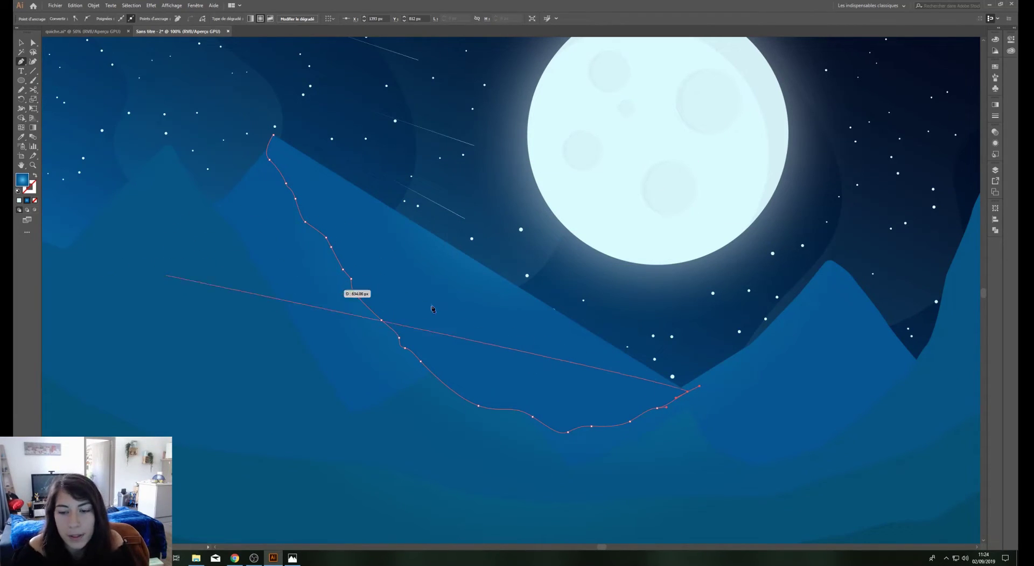
Undo the accidental path end, carry the outline to the right peak and close it
ctrl+click(716, 379)
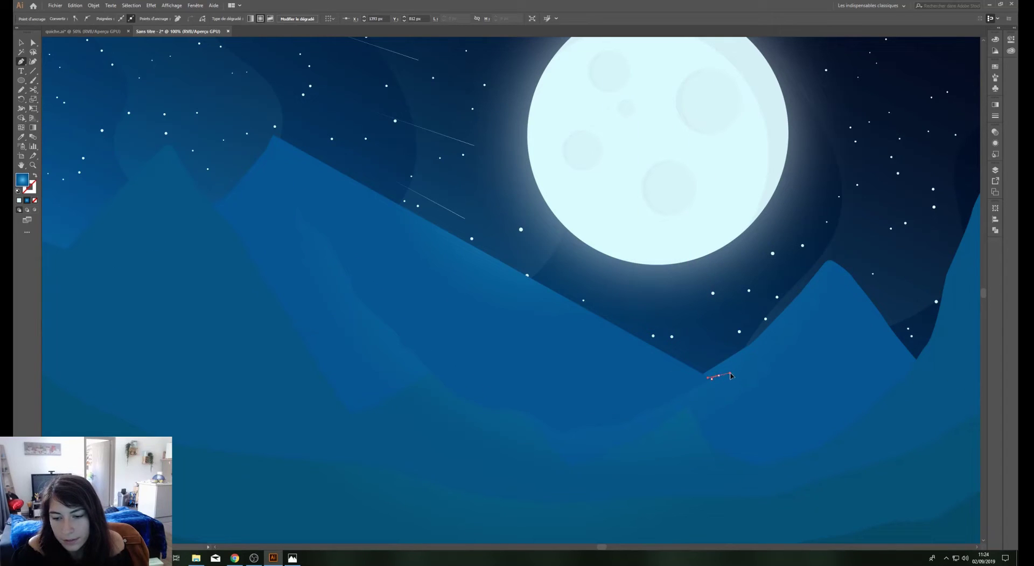
key(ctrl+z)
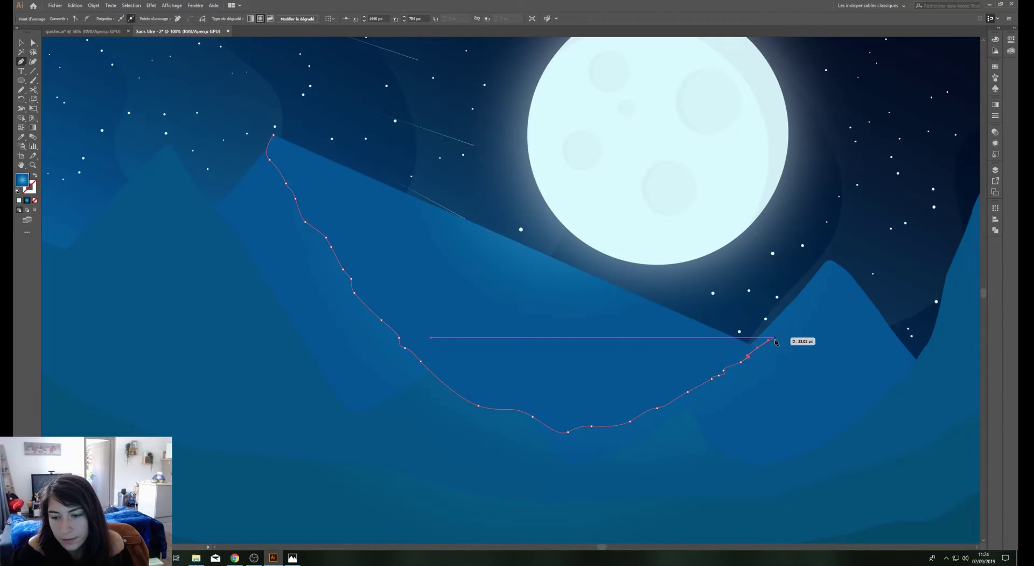
click(776, 338)
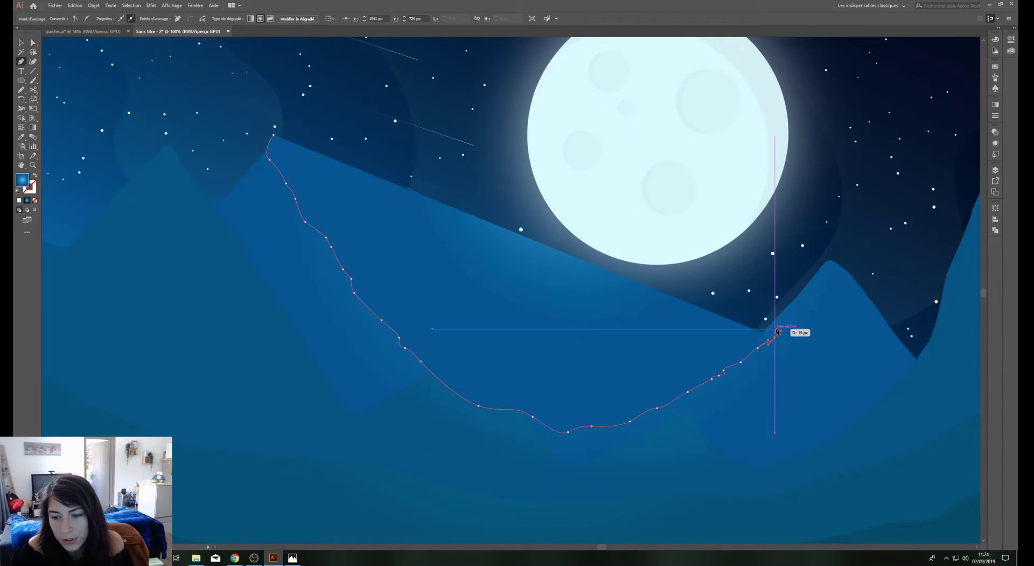
click(805, 296)
click(817, 284)
click(827, 266)
click(832, 261)
click(830, 250)
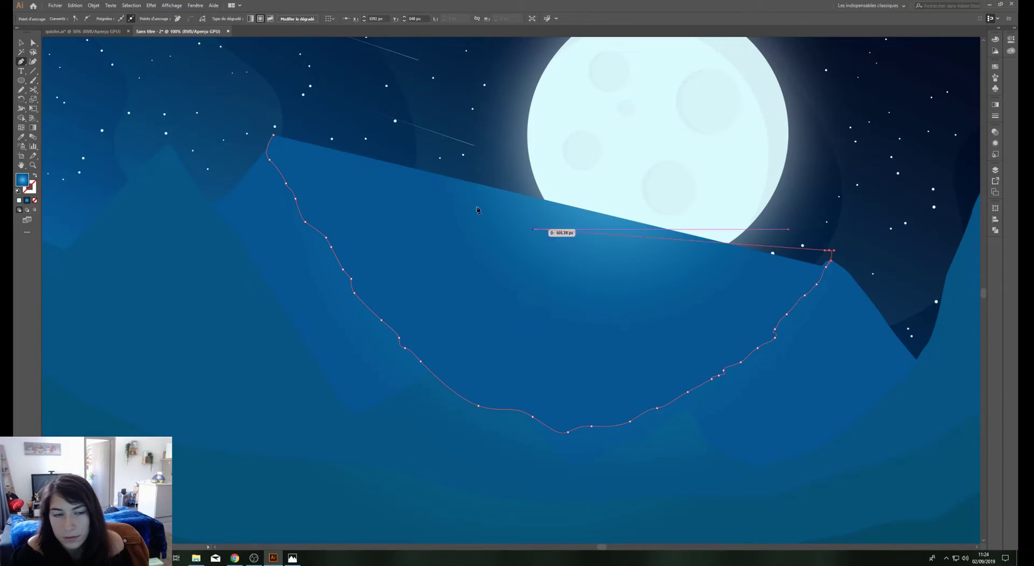
click(274, 135)
Fill the closed shape with the light-blue swatch using the Eyedropper
key(ctrl+minus)
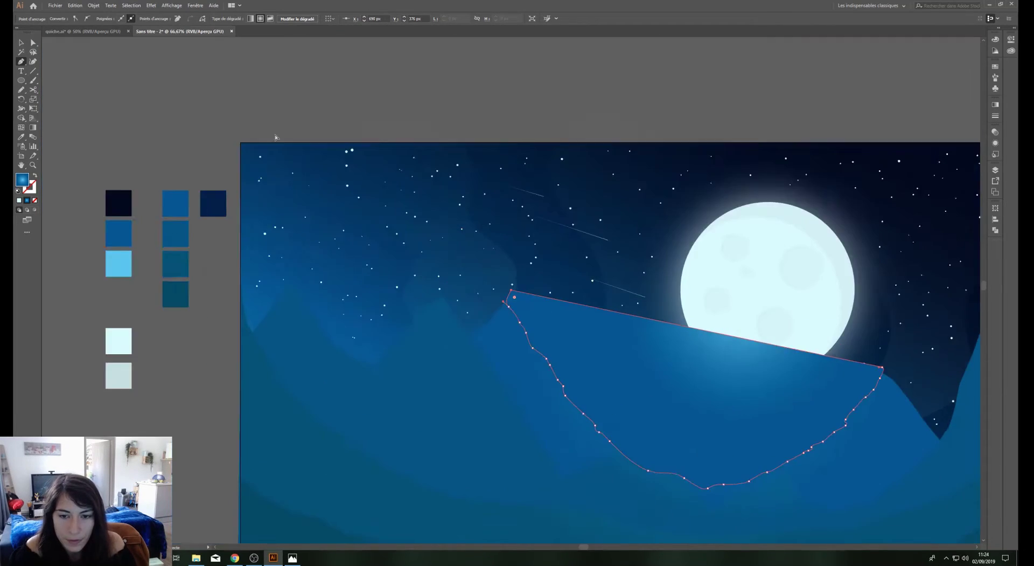
key(ctrl+minus)
key(i)
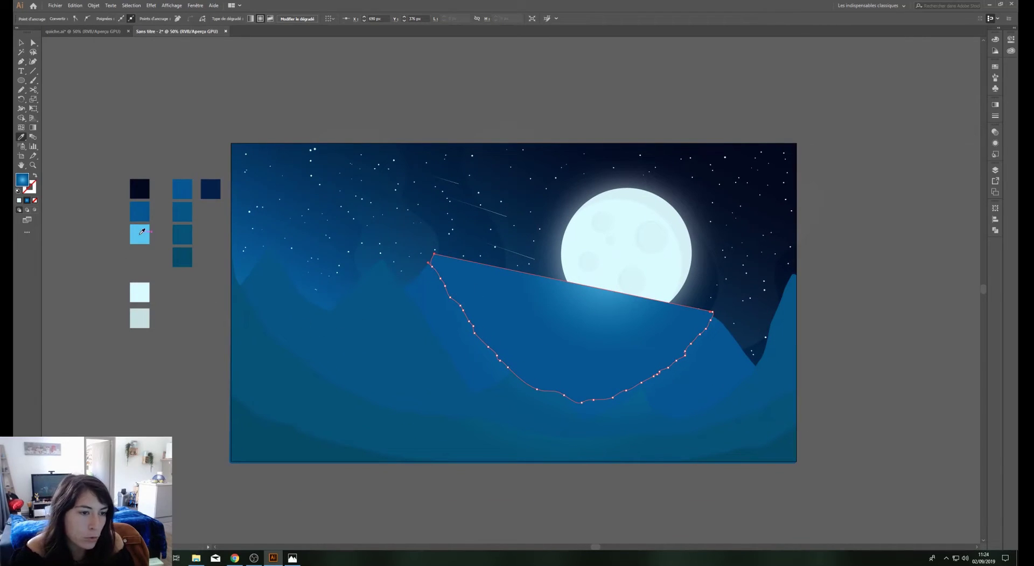
click(142, 232)
key(ctrl+plus)
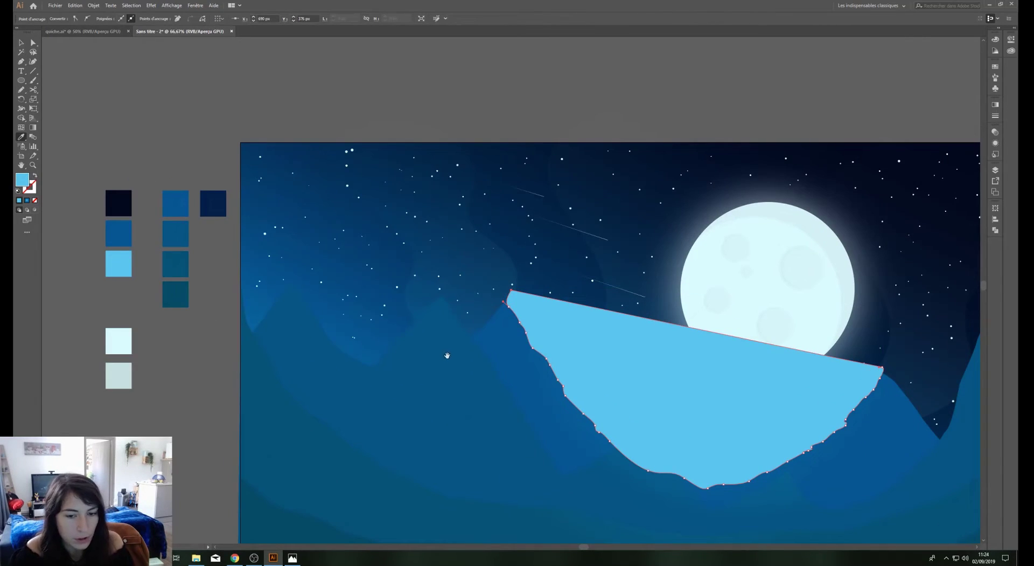
drag(447, 355, 332, 280)
Remove the light-blue area above the mountain edges with the Shape Builder
key(v)
shift+click(282, 235)
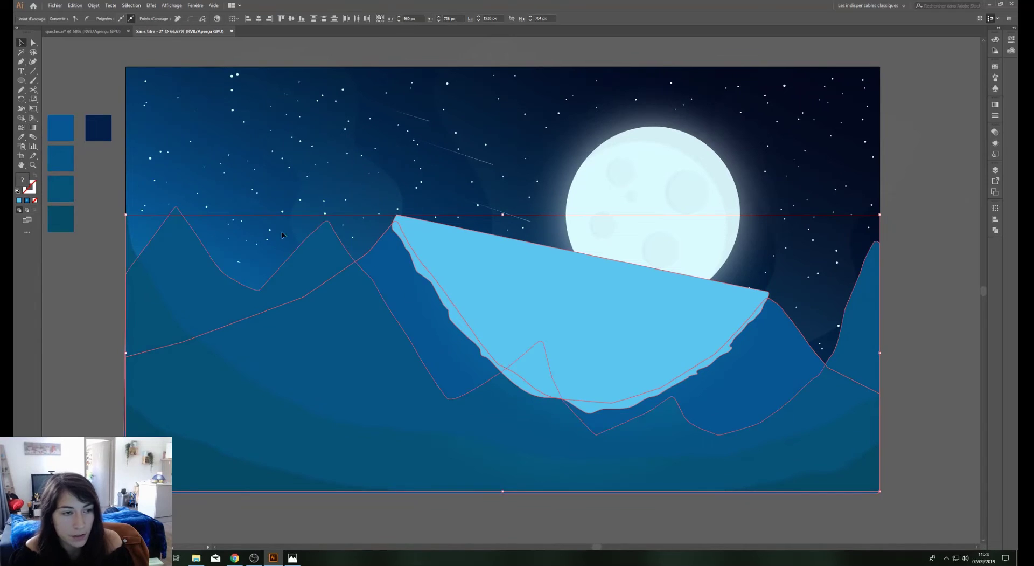
key(shift+m)
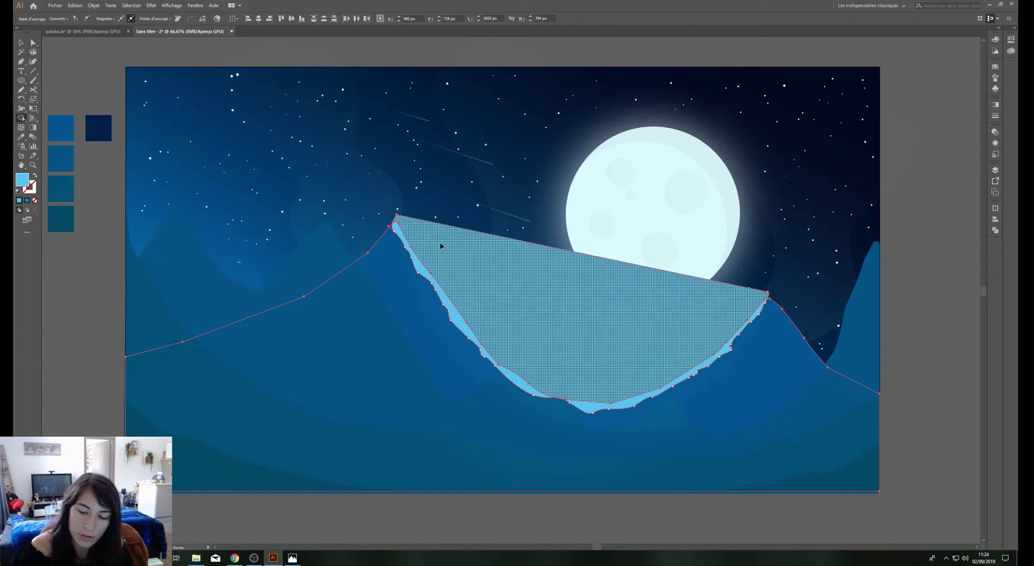
alt+click(441, 246)
Set both remaining snow strips to 30% opacity
key(v)
key(ctrl+shift+a)
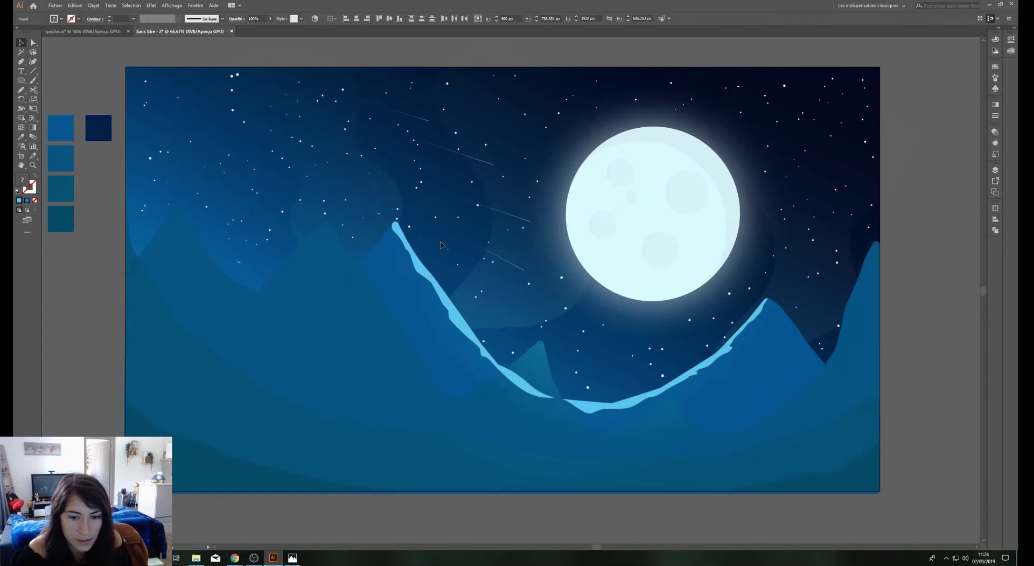
click(472, 331)
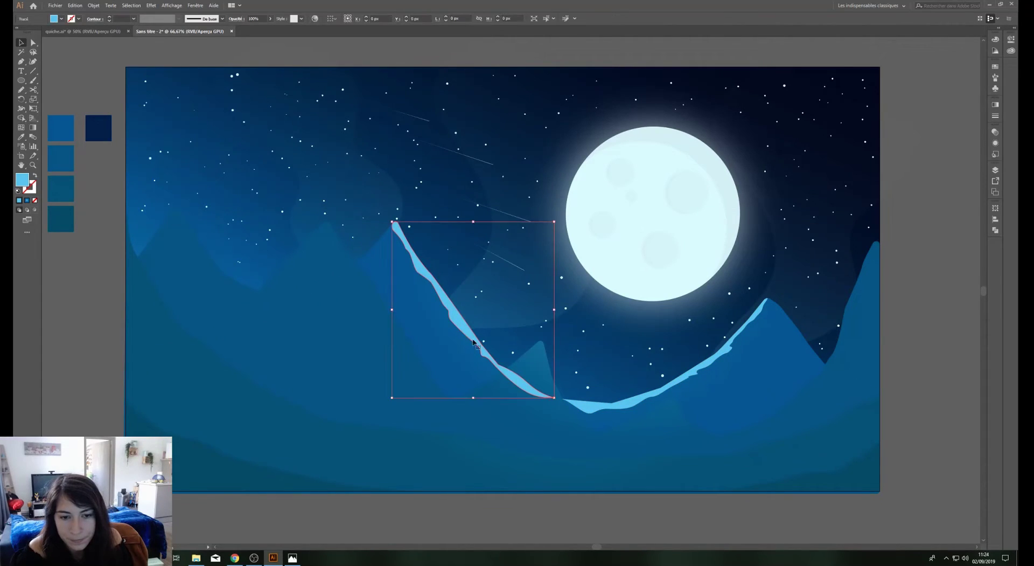
shift+click(665, 392)
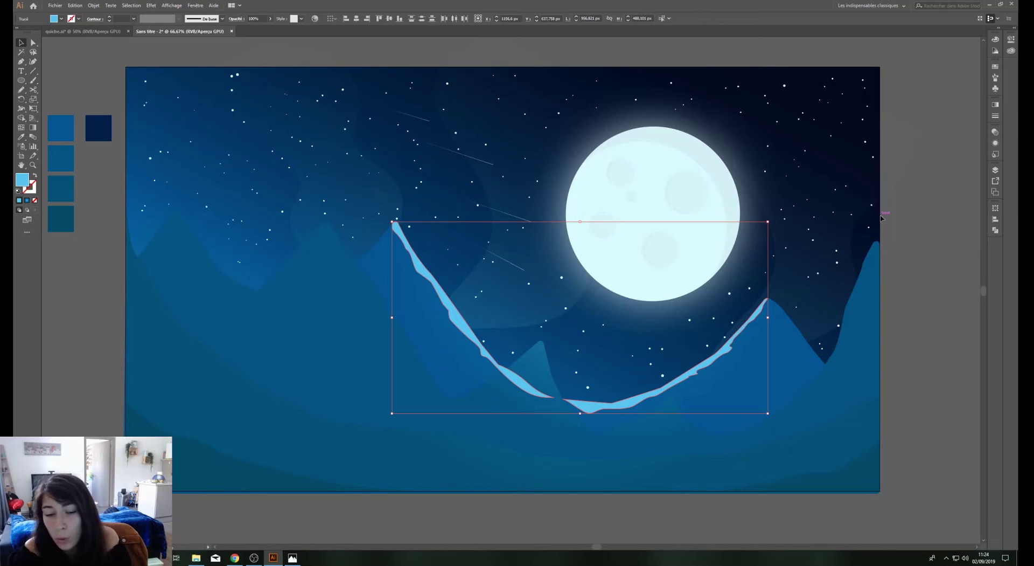
click(995, 132)
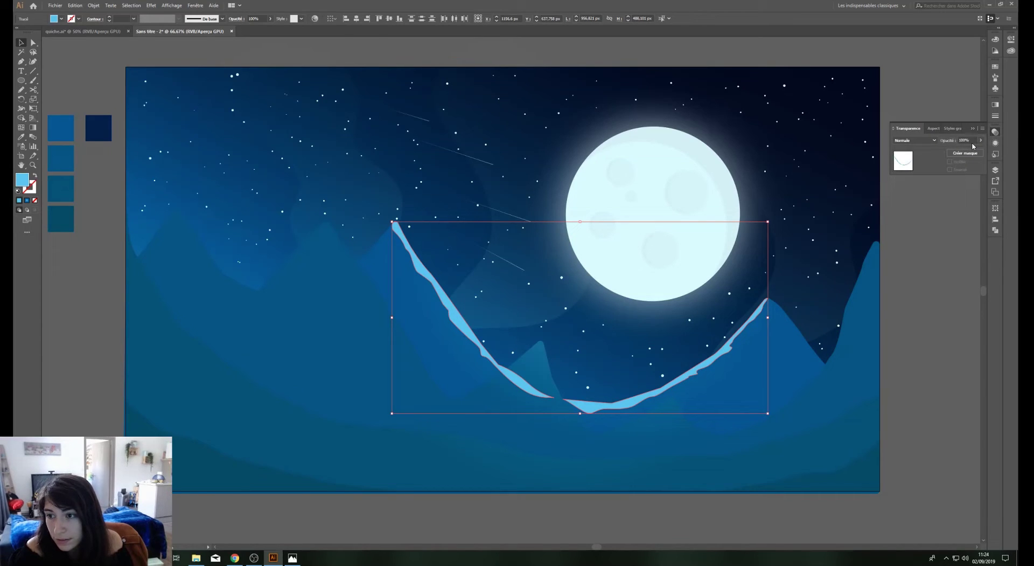
key(Return)
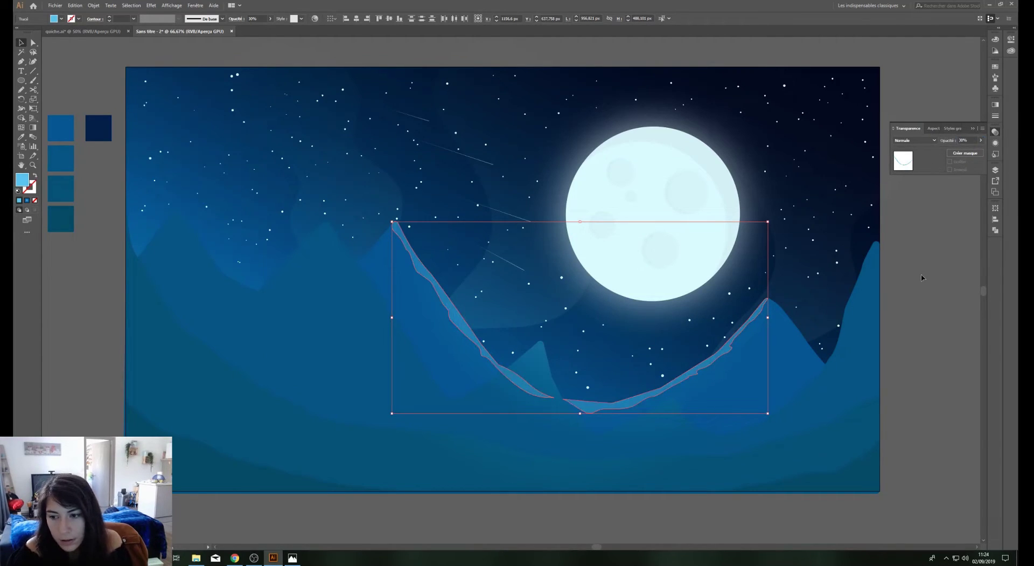
click(919, 295)
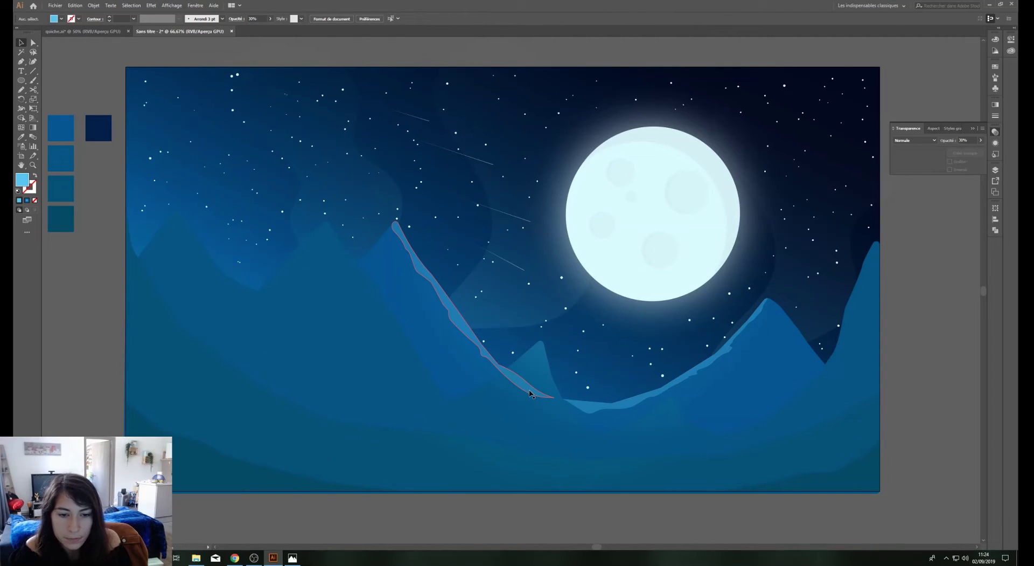
Send the large mountain shape to the back
click(530, 394)
click(442, 369)
right_click(441, 369)
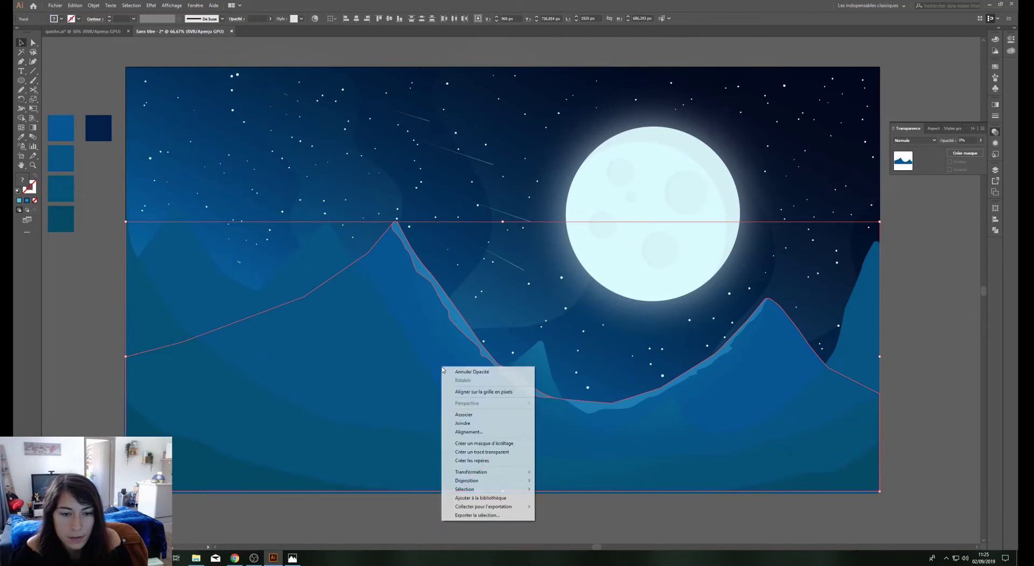
mouse_move(468, 480)
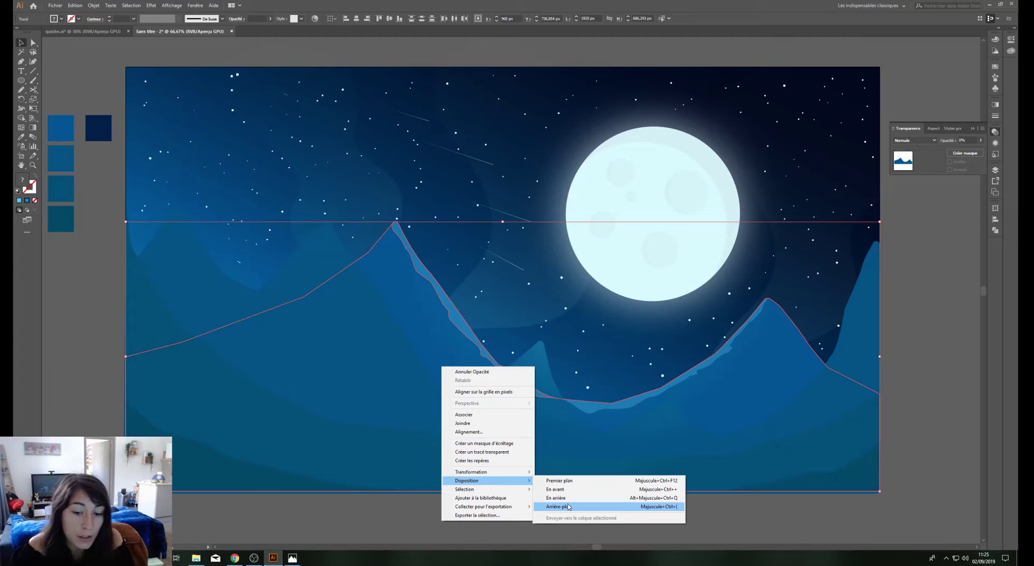
click(575, 507)
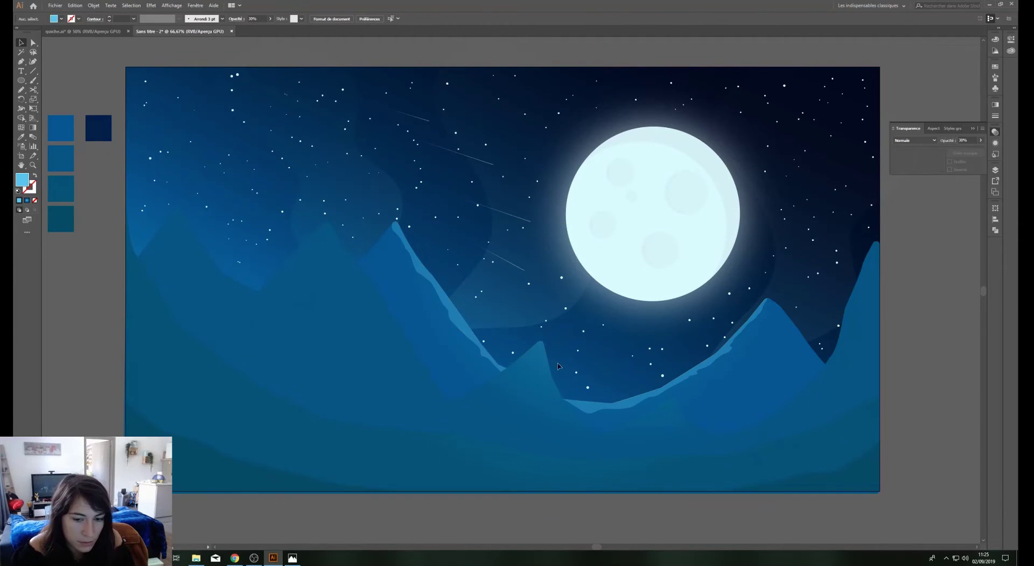
click(570, 531)
Trace a snow outline down the left mountain peak
scroll(573, 526, down, 1)
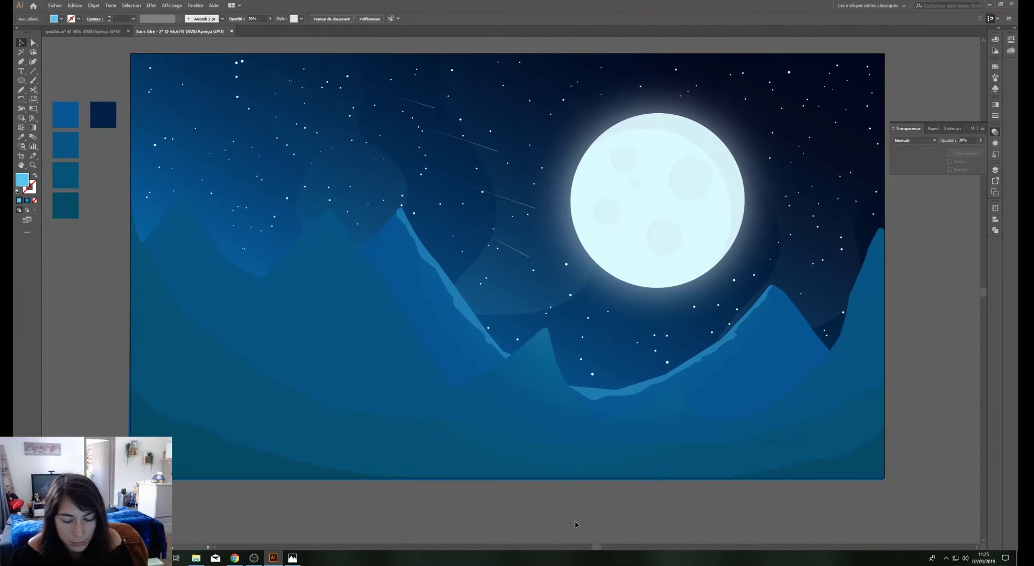
key(ctrl+plus)
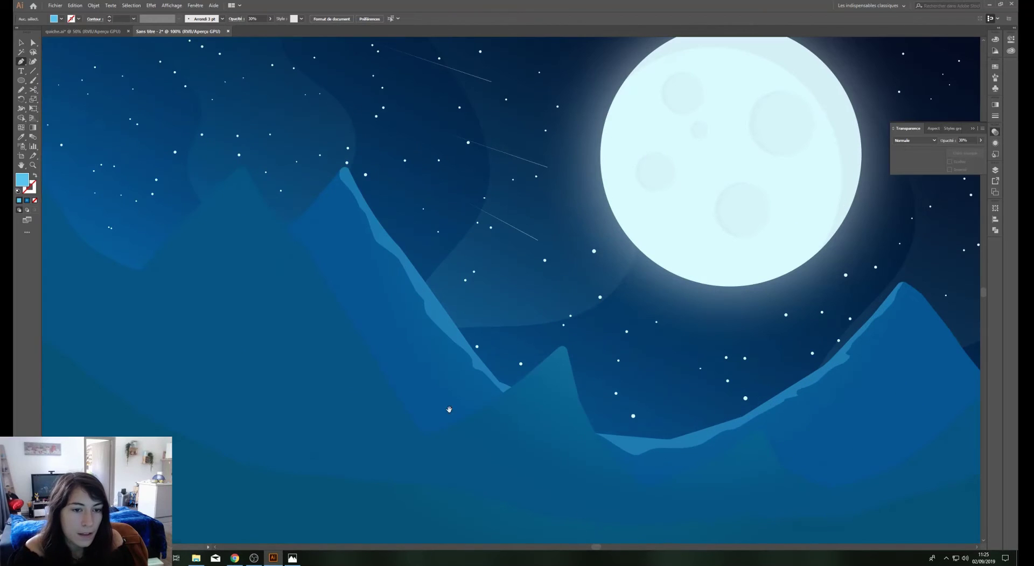
scroll(167, 131, left, 3)
click(158, 124)
click(165, 144)
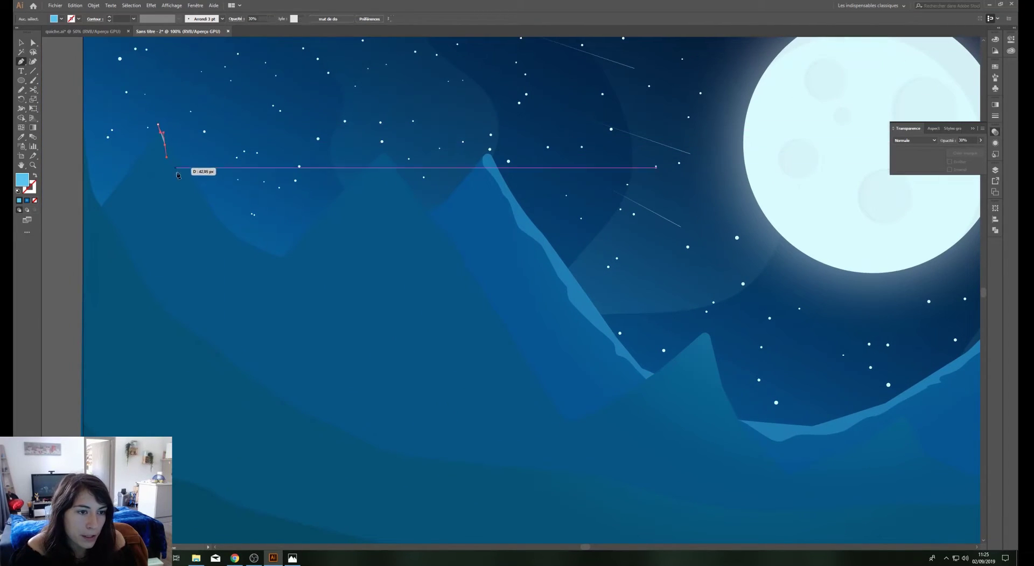
click(177, 169)
click(179, 195)
click(196, 203)
click(203, 212)
Close the left peak's snow shape along its lower edge
click(216, 228)
click(250, 254)
click(275, 261)
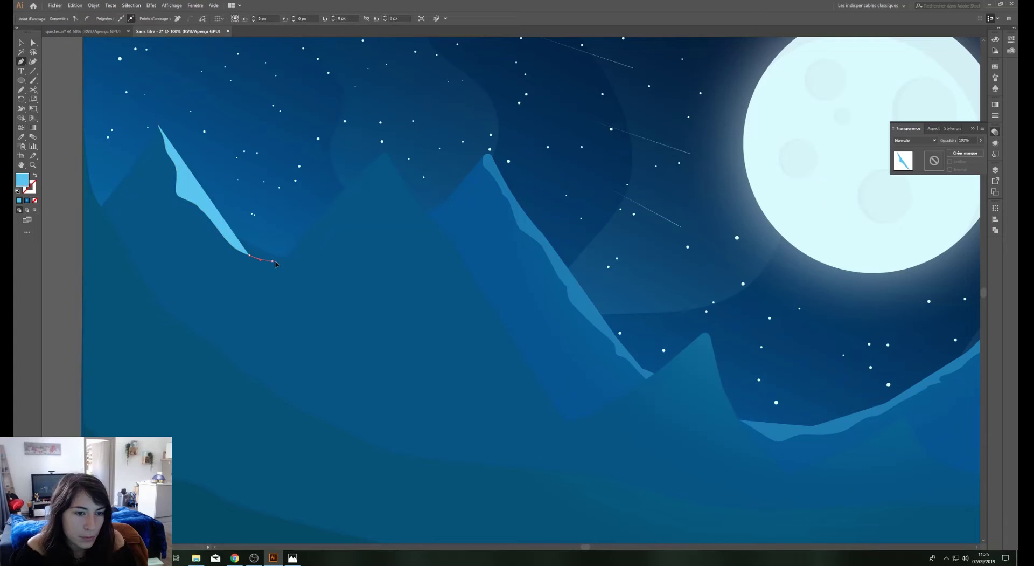
click(289, 245)
click(158, 124)
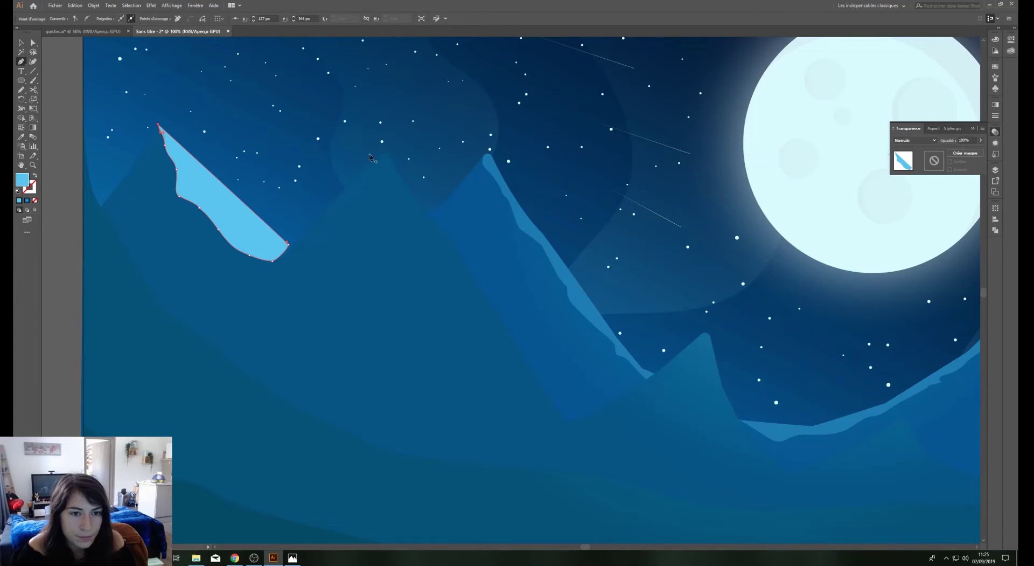
Draw a second closed snow shape on the next ridge
click(390, 149)
click(457, 259)
click(521, 377)
click(390, 149)
Outline a snow shape on the right peak
scroll(625, 280, down, 2)
scroll(625, 280, right, 3)
scroll(625, 280, right, 2)
scroll(625, 280, right, 3)
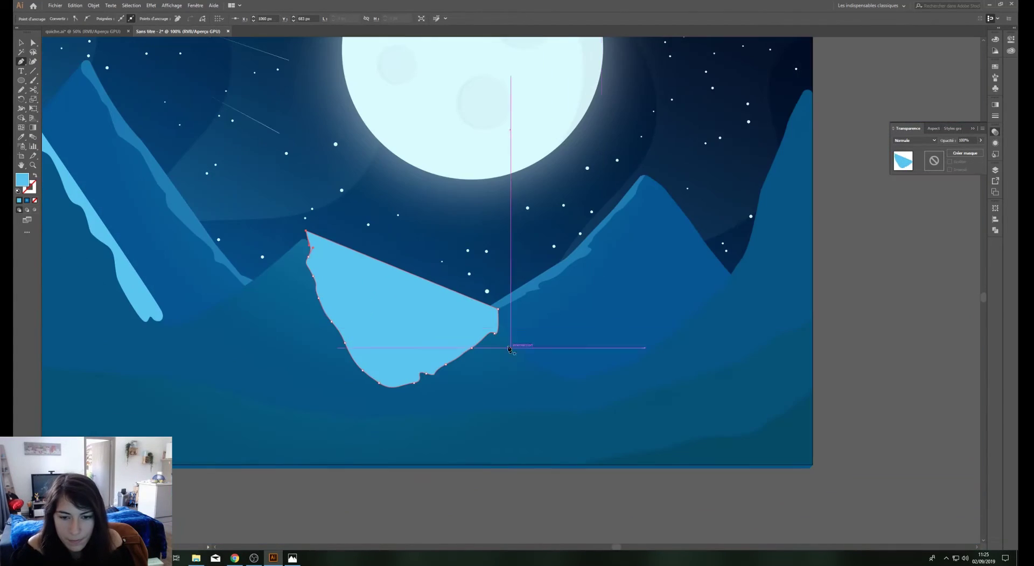
click(512, 339)
click(581, 383)
click(680, 336)
click(776, 173)
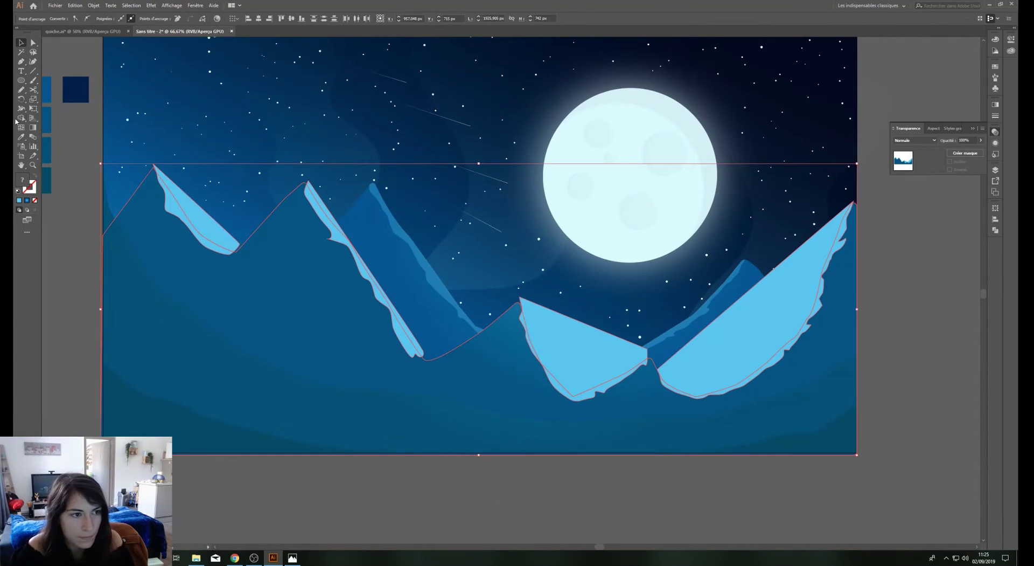
Trace a large snow shape along the foreground hills with the Pen tool
key(p)
click(116, 150)
click(249, 321)
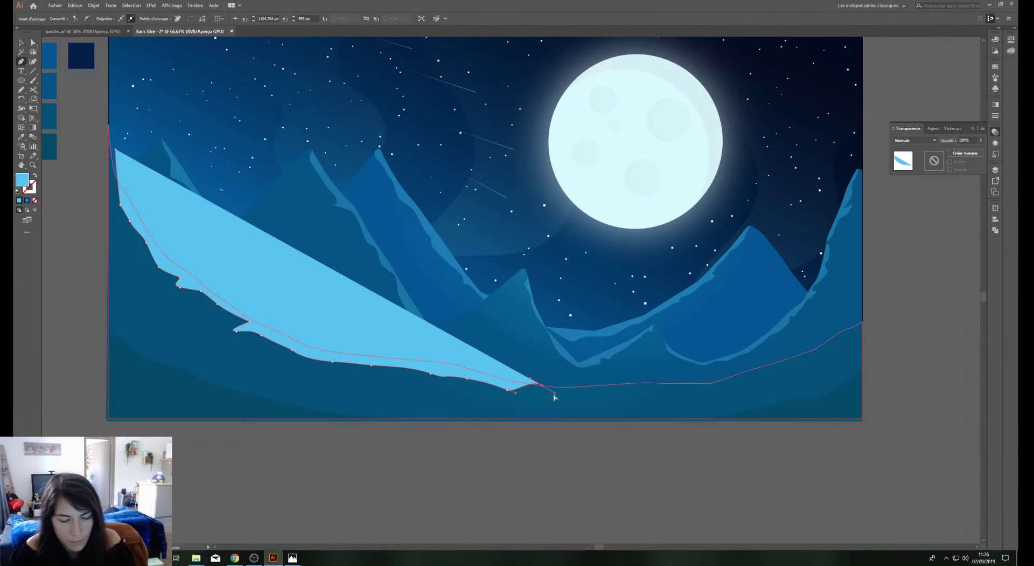
click(538, 393)
click(731, 385)
click(859, 327)
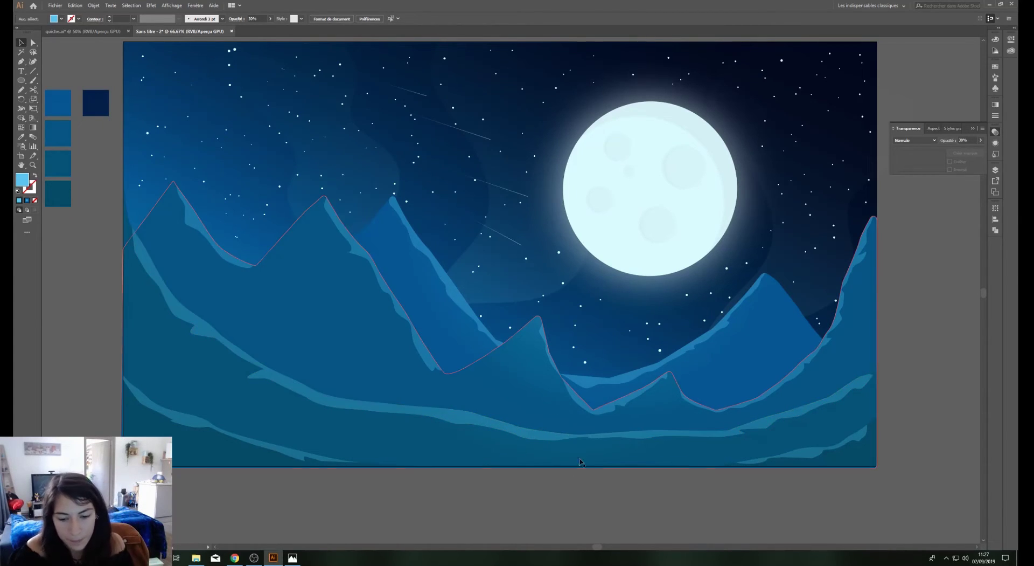
Place the pencil fox sketch photo over the artboard
drag(571, 469, 554, 475)
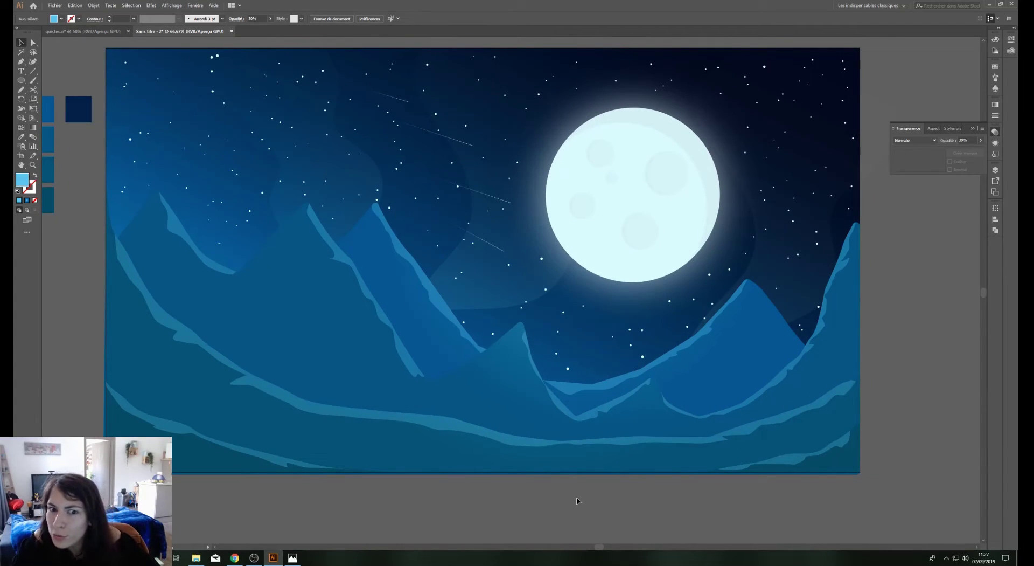
key(ctrl+minus)
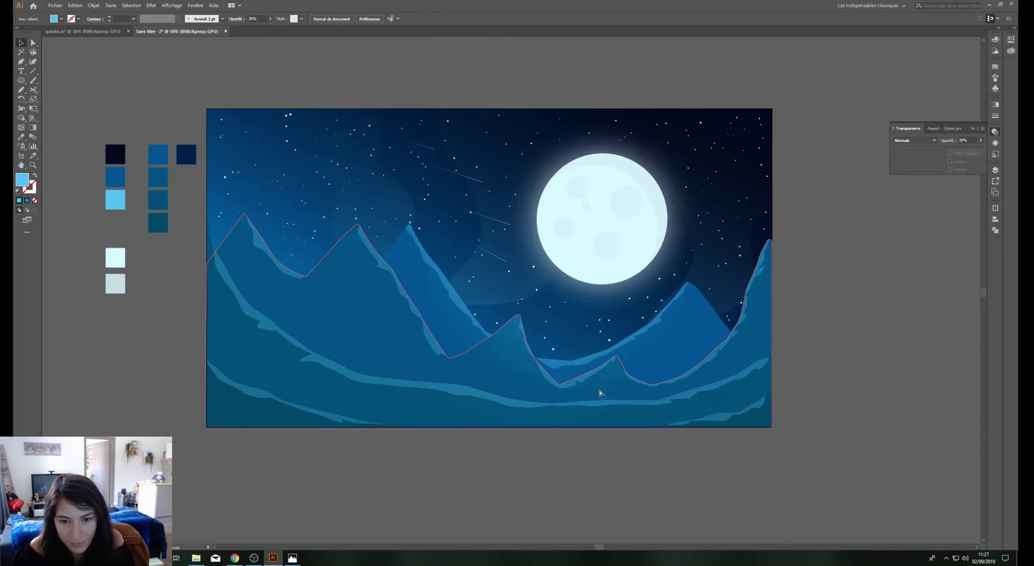
drag(590, 399, 588, 426)
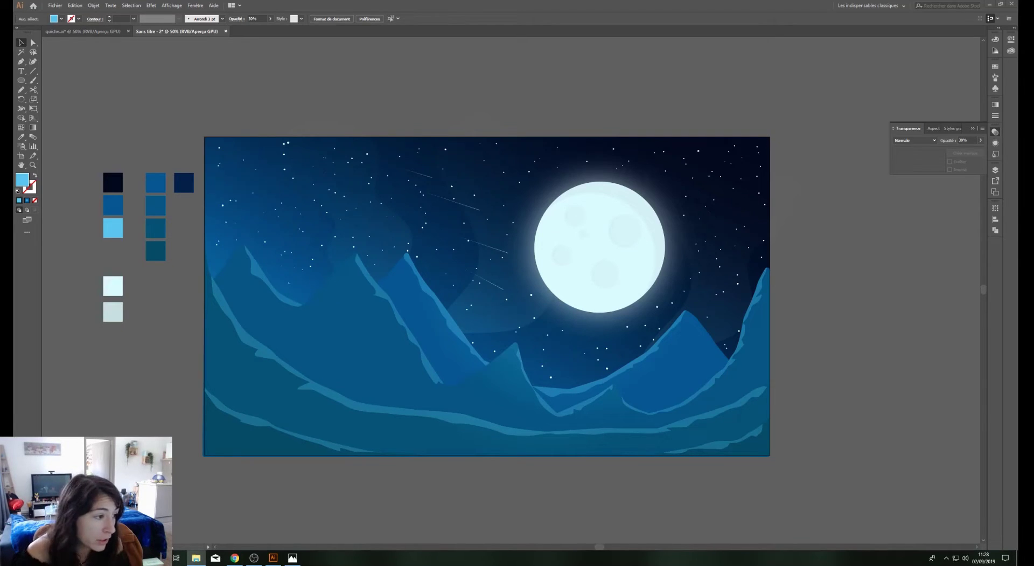
drag(113, 484, 341, 329)
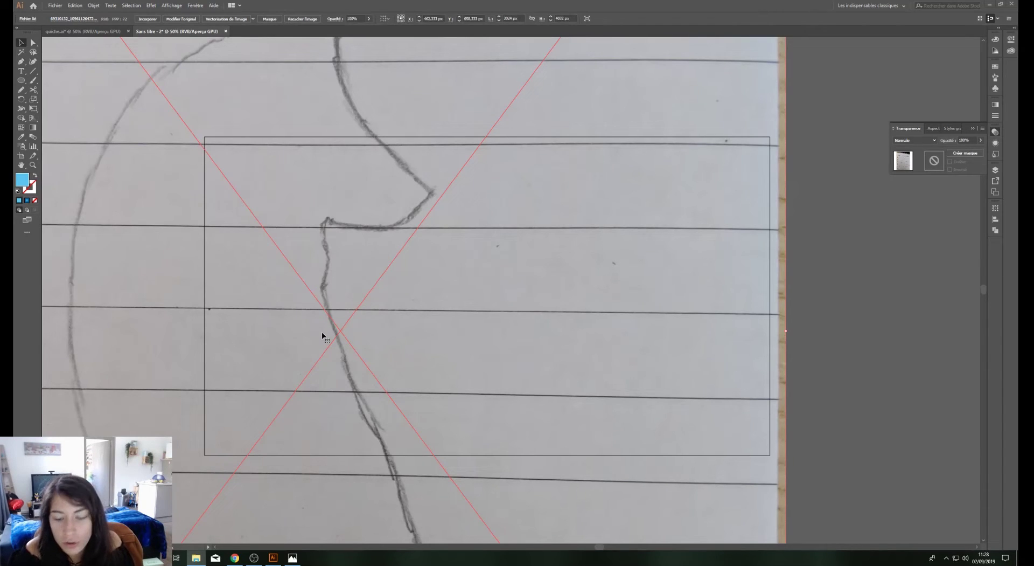
Resize the sketch photo, move it beside the artboard, and zoom in on the fox
key(ctrl+minus)
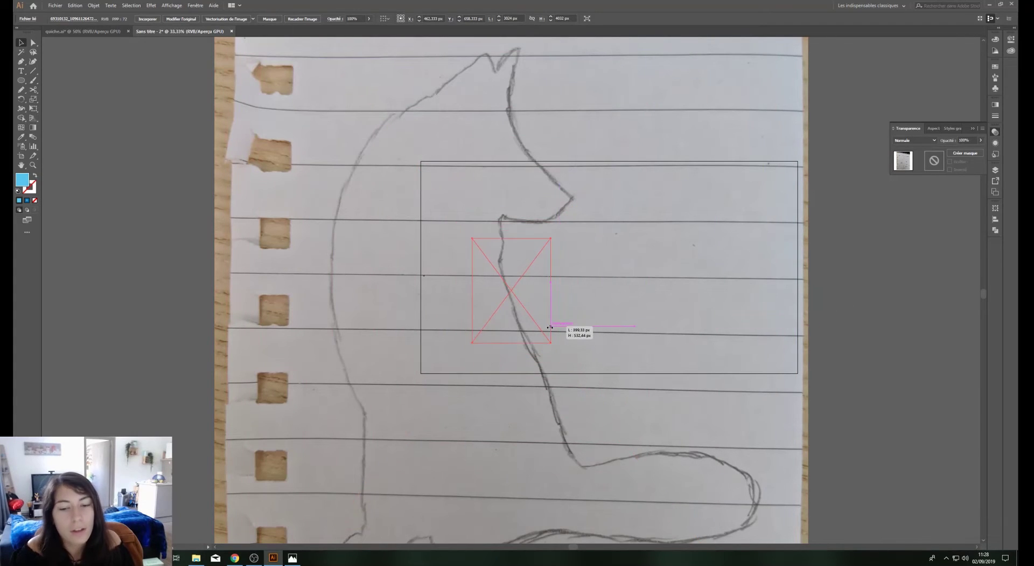
drag(806, 292, 552, 328)
key(ctrl+plus)
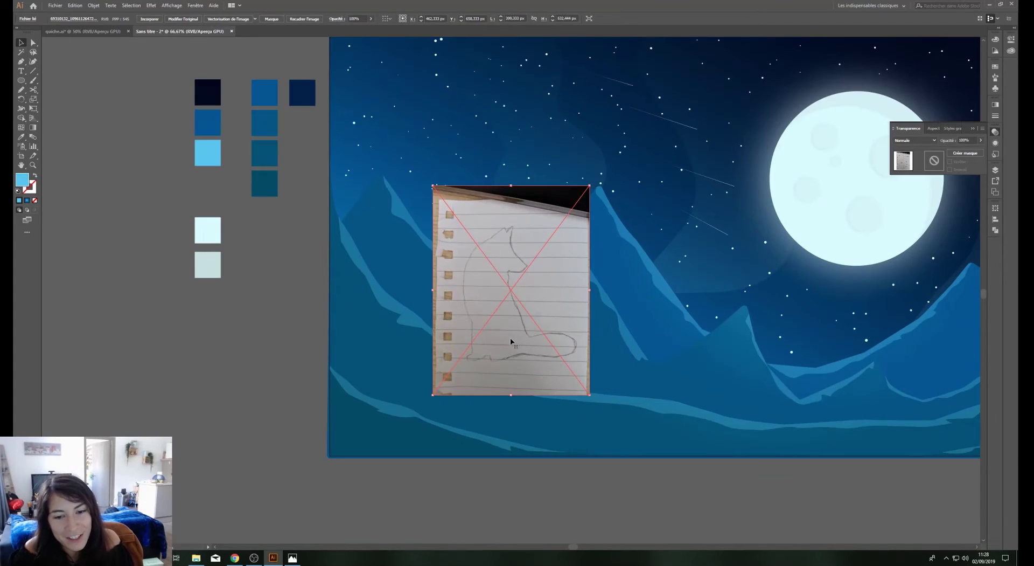
key(ctrl+plus)
drag(266, 331, 618, 390)
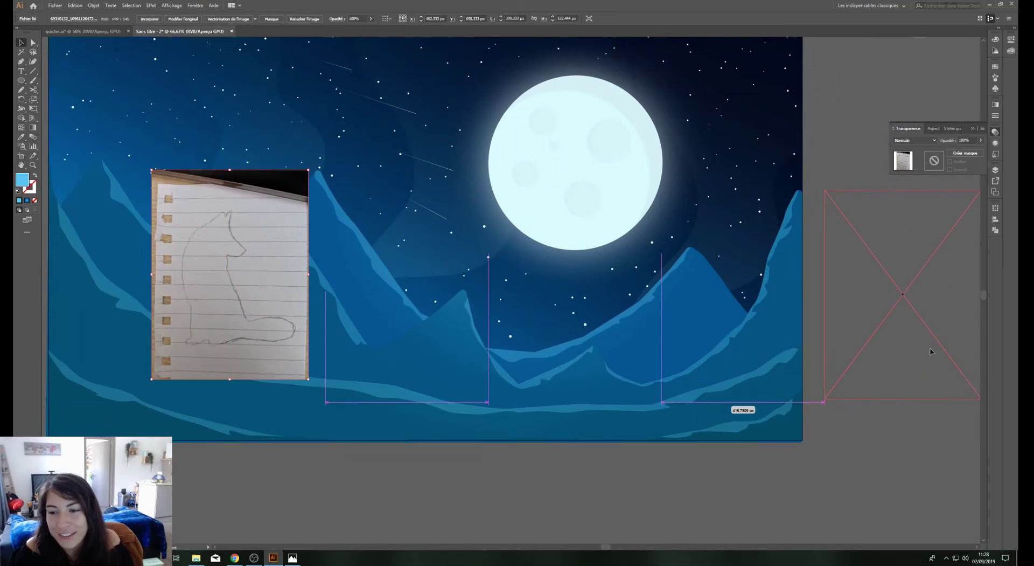
key(ctrl+plus)
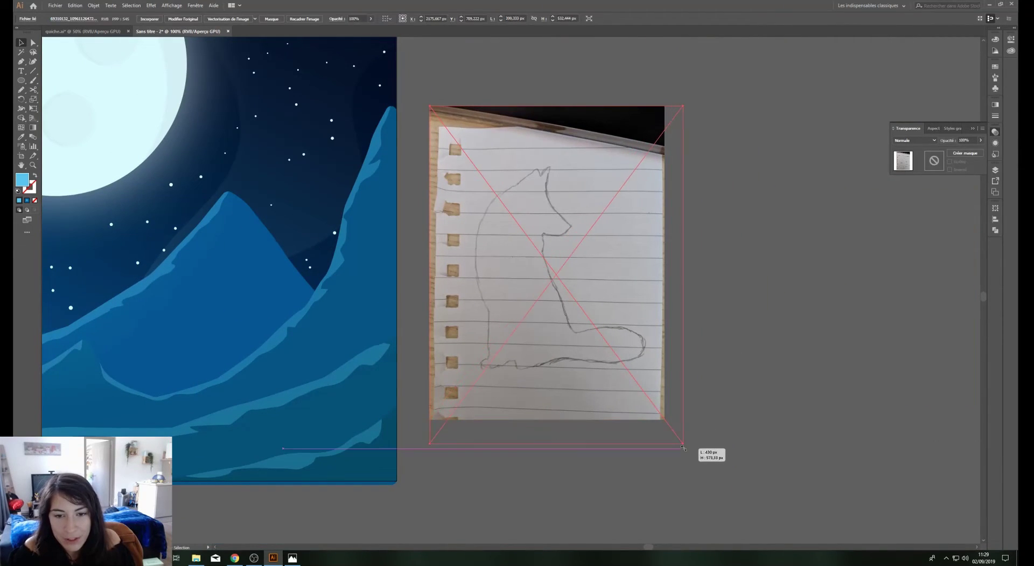
drag(662, 421, 681, 455)
click(725, 418)
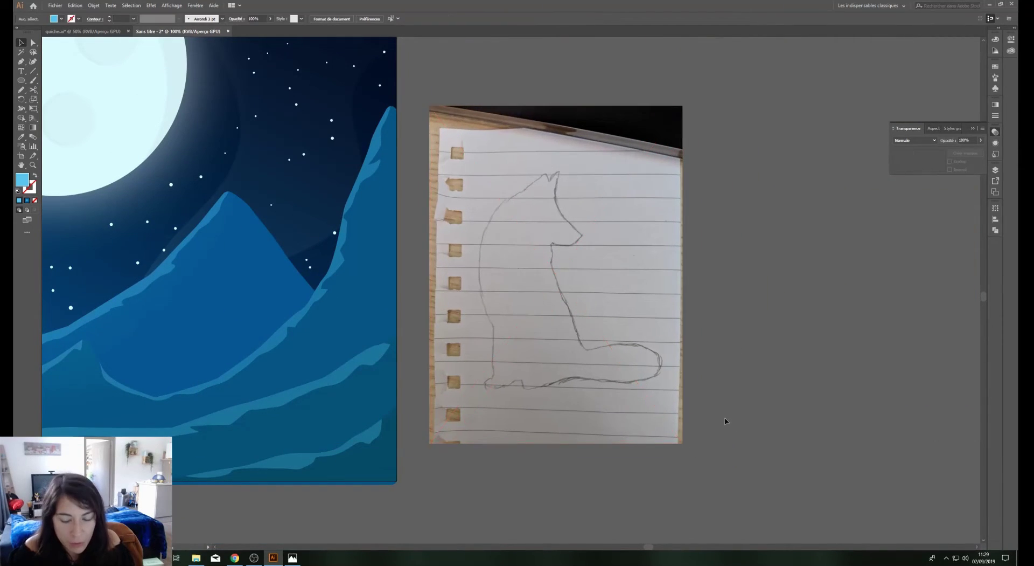
drag(725, 418, 707, 457)
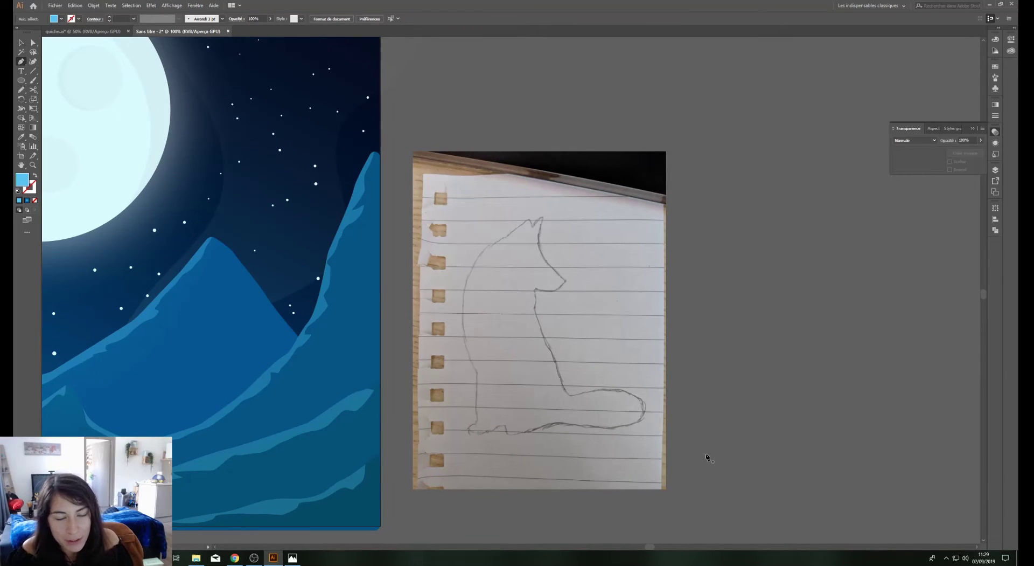
key(ctrl+plus)
drag(606, 383, 573, 341)
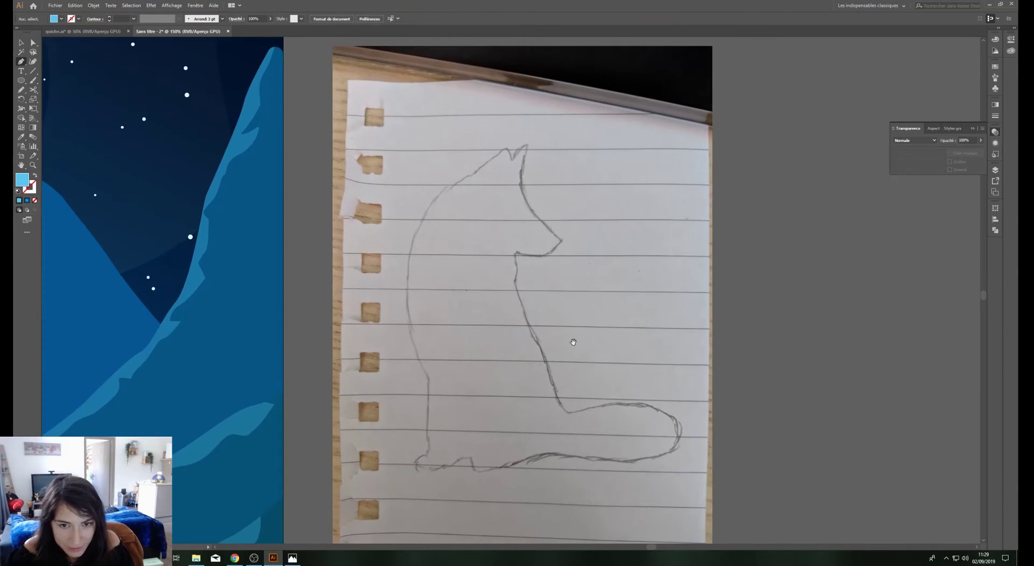
Trace the fox outline from its head down the back, base and tail
click(475, 173)
mouse_move(408, 268)
mouse_down()
mouse_move(416, 332)
mouse_move(400, 347)
mouse_up()
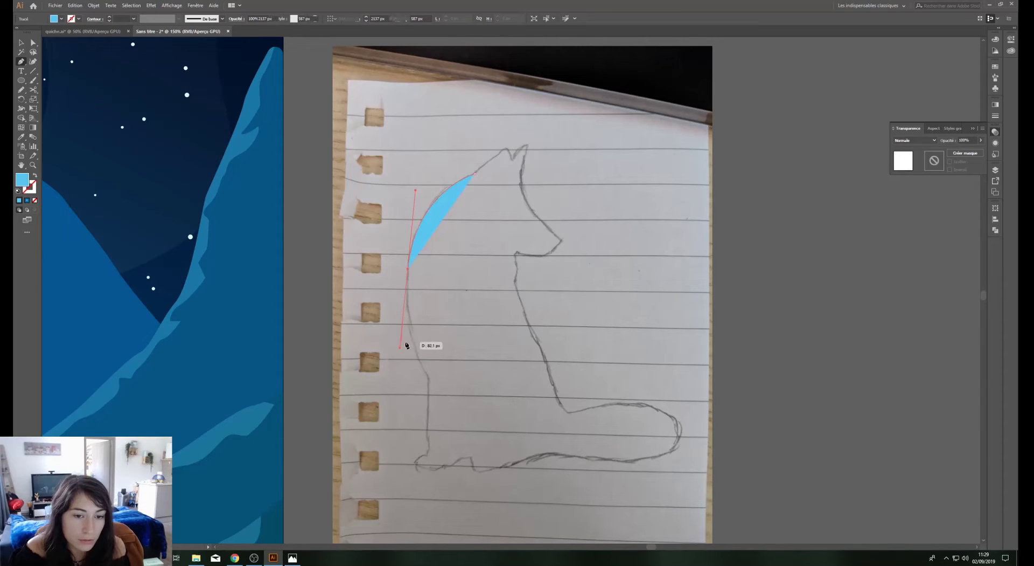
click(429, 378)
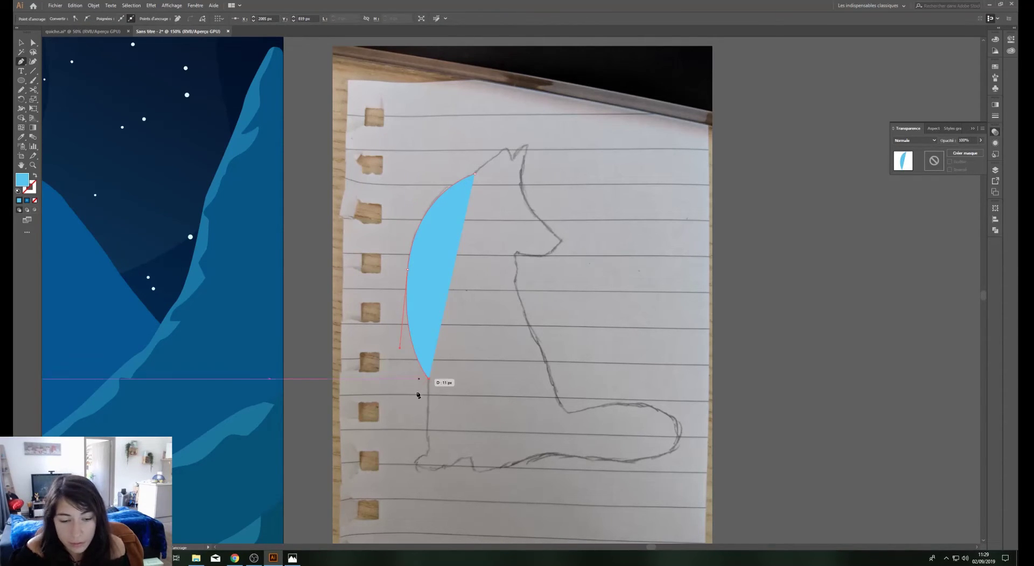
click(428, 454)
mouse_move(421, 468)
mouse_down()
mouse_move(436, 477)
mouse_move(466, 461)
mouse_up()
click(472, 458)
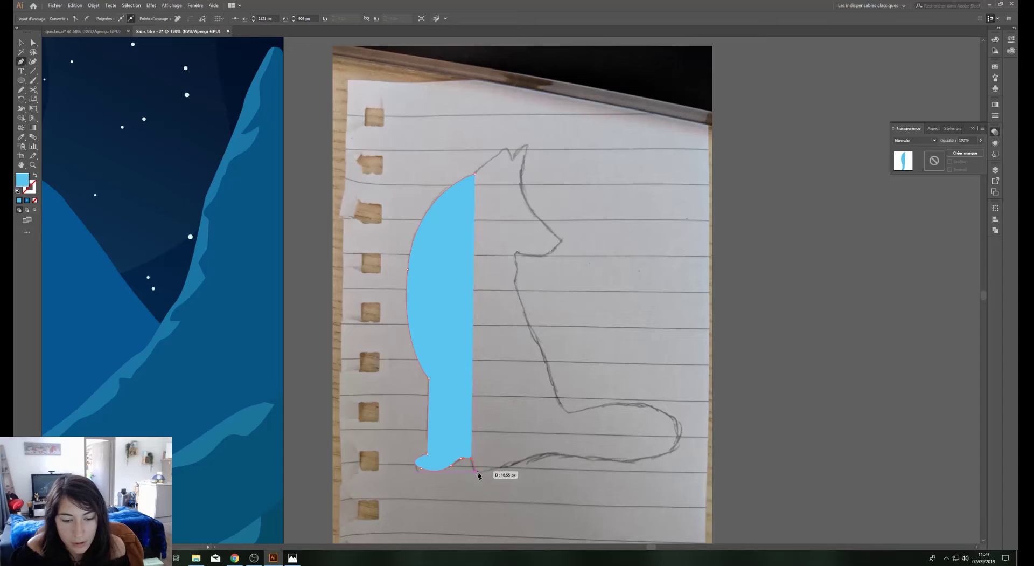
click(484, 473)
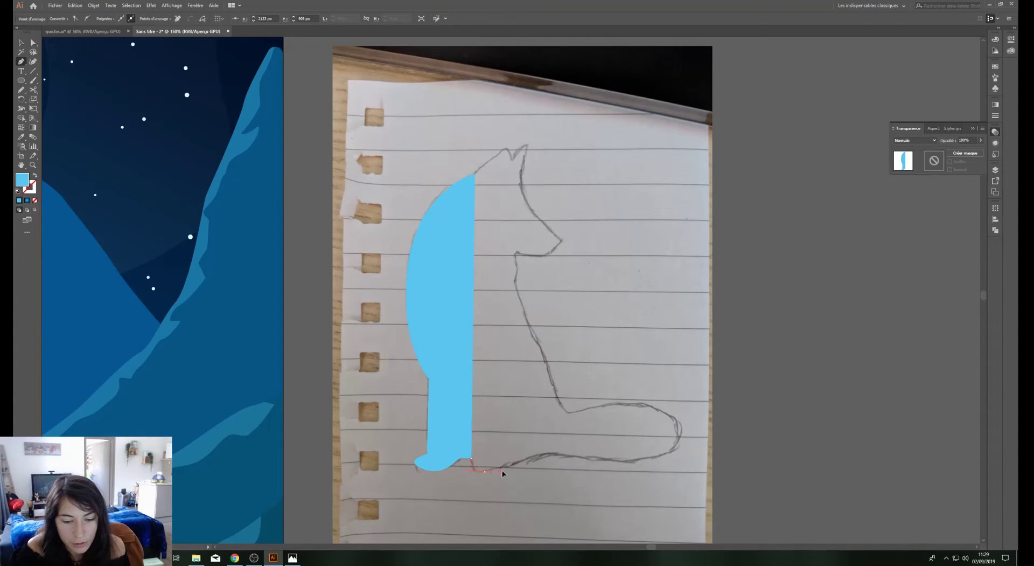
drag(536, 454, 606, 462)
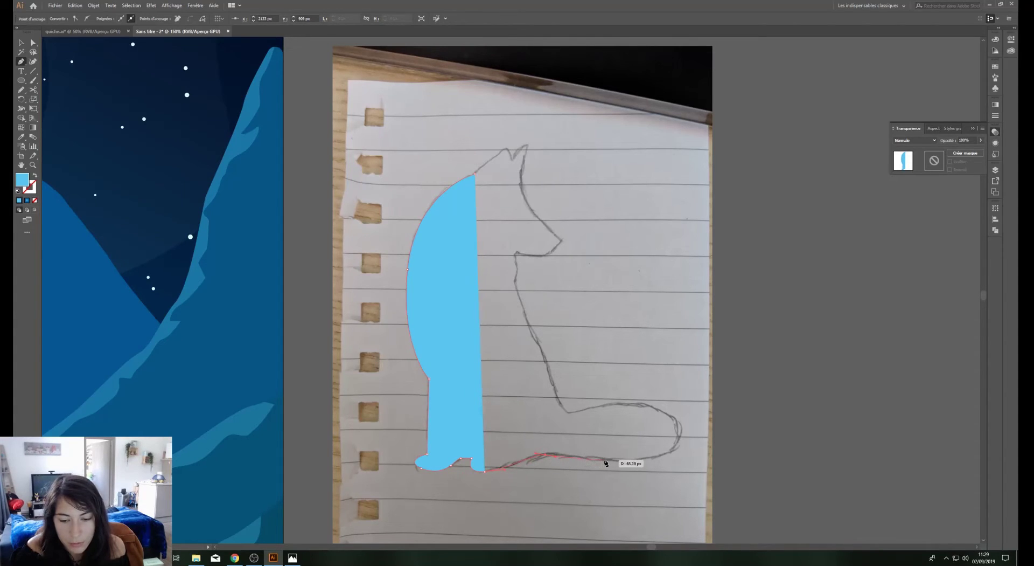
mouse_move(673, 456)
mouse_down()
mouse_move(677, 447)
mouse_move(76, 198)
mouse_up()
Make the path stroke-only and close the outline around tail, chest, snout and ears
key(shift+x)
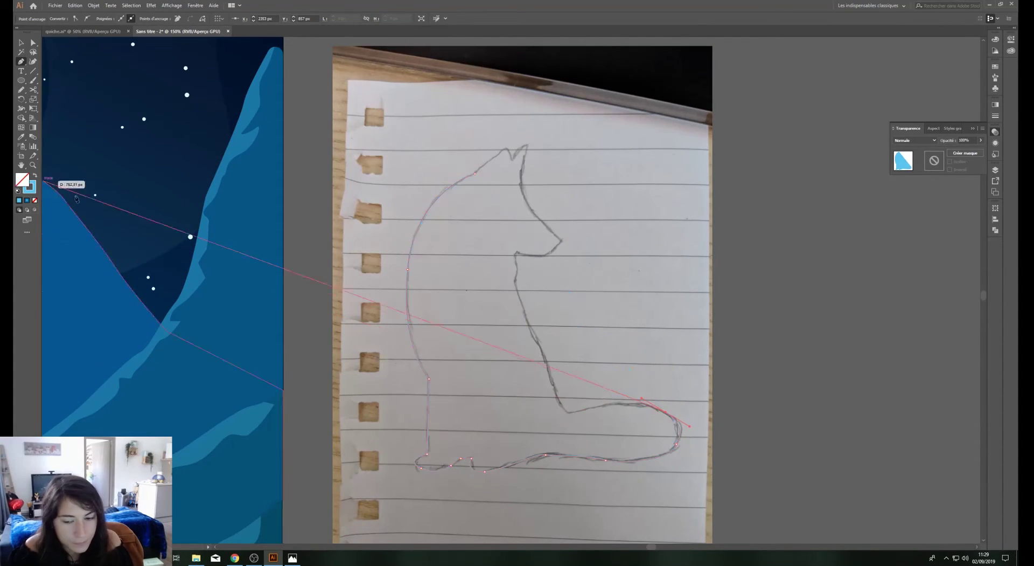
drag(571, 412, 579, 413)
drag(550, 367, 549, 377)
mouse_move(514, 284)
mouse_down()
mouse_move(527, 251)
mouse_move(536, 259)
mouse_up()
click(562, 240)
drag(520, 180, 529, 147)
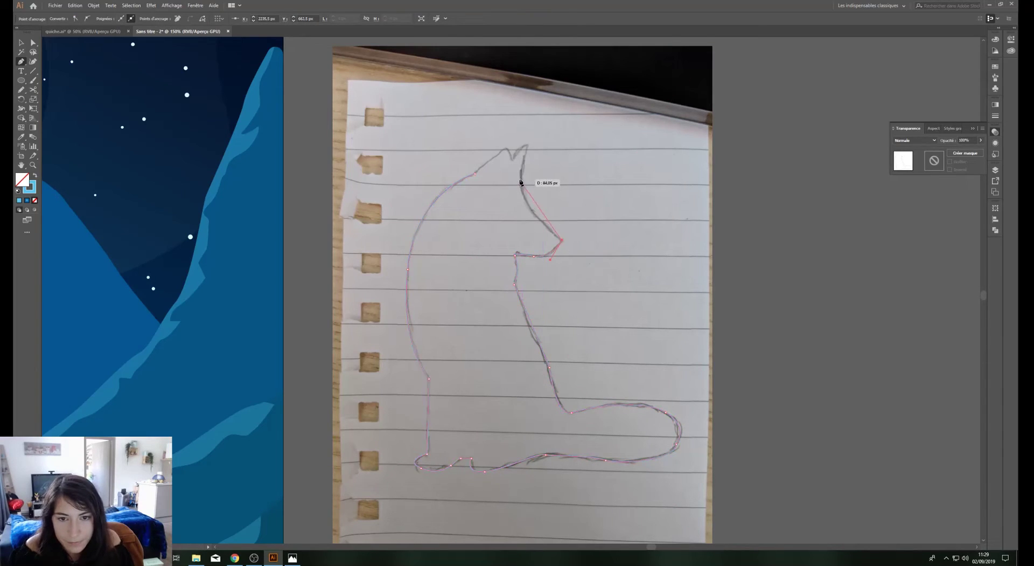
click(528, 145)
click(512, 159)
click(506, 147)
drag(475, 173, 477, 180)
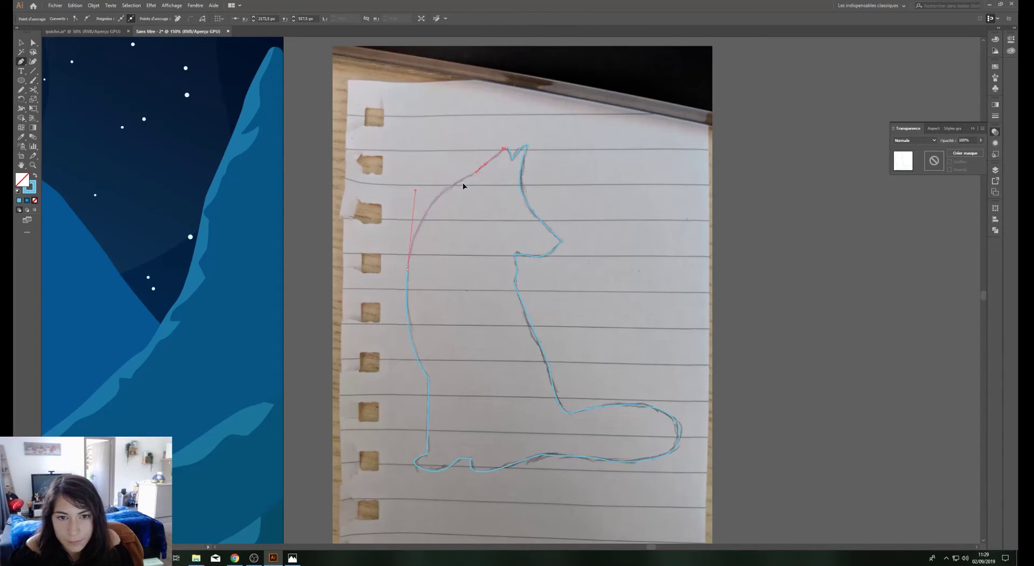
key(v)
click(631, 199)
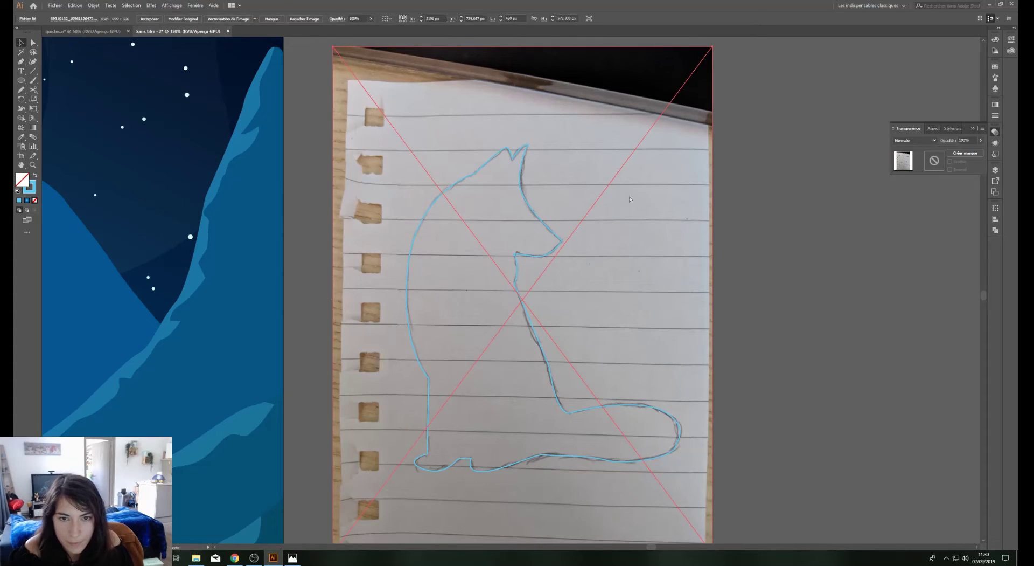
Delete the sketch photo from the document
key(ctrl+minus)
key(ctrl+minus)
key(ctrl+minus)
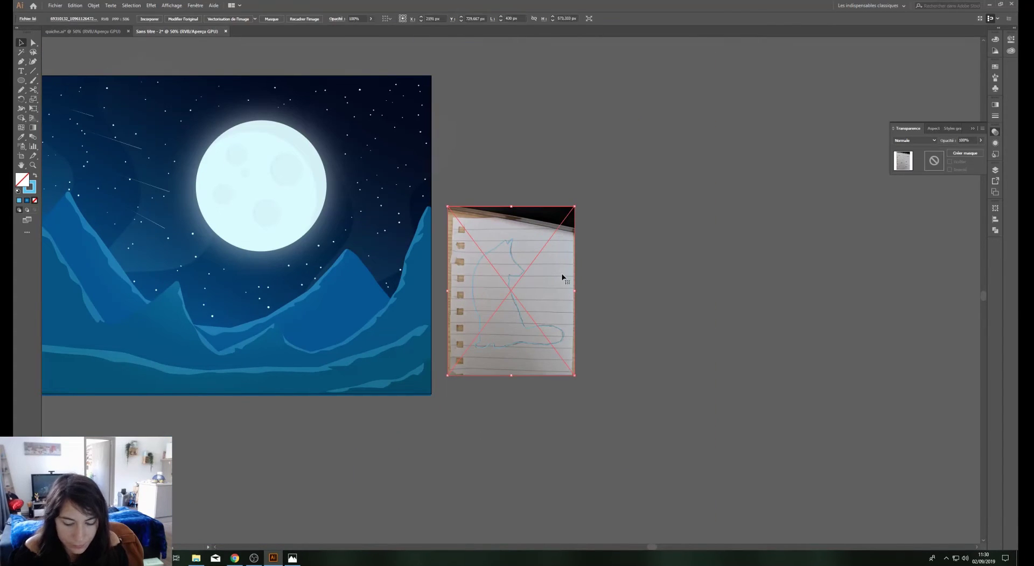
key(Delete)
drag(556, 398, 691, 404)
click(996, 170)
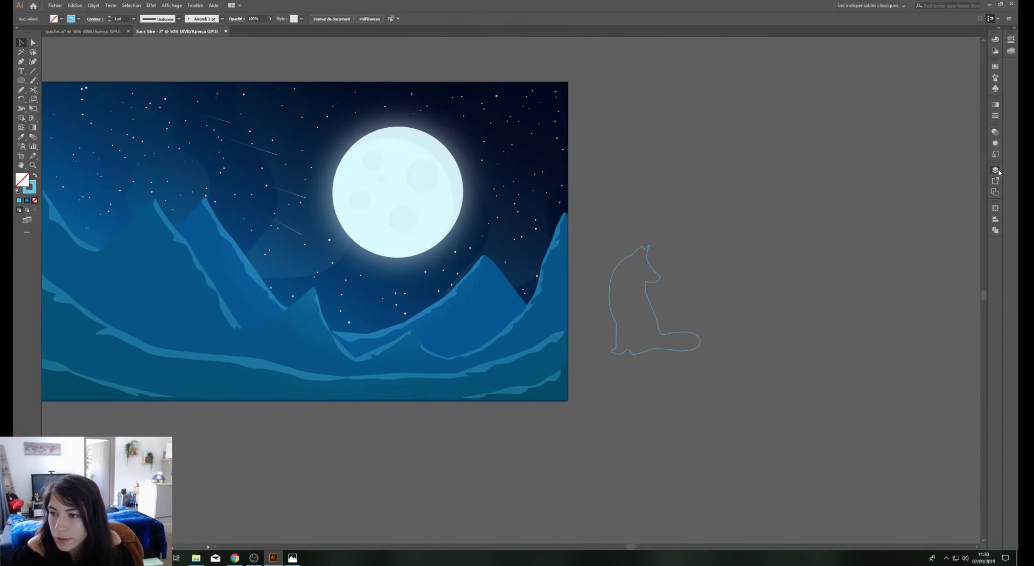
click(997, 171)
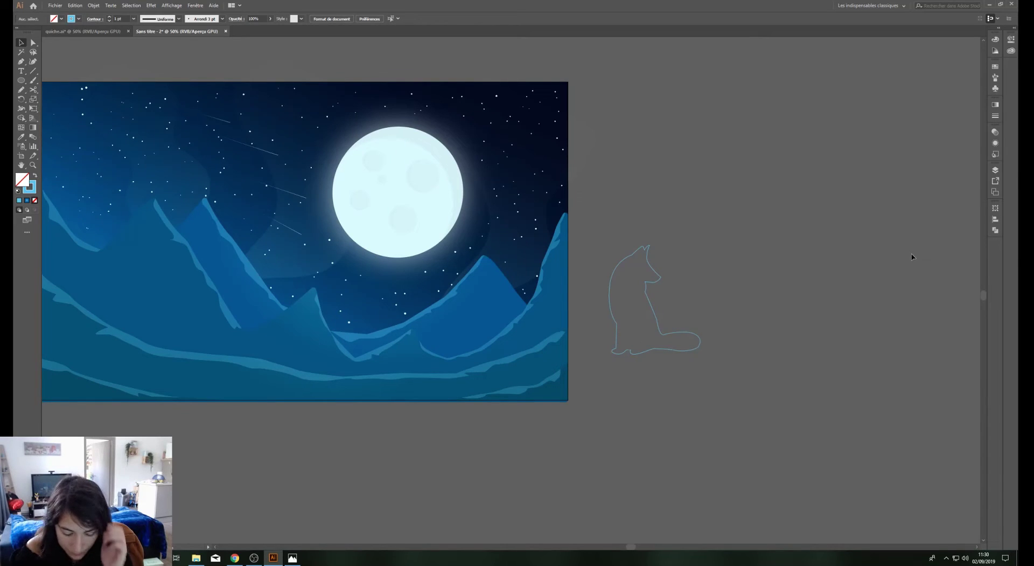
Move the traced fox toward the artboard and shrink it to a small size
key(ctrl+plus)
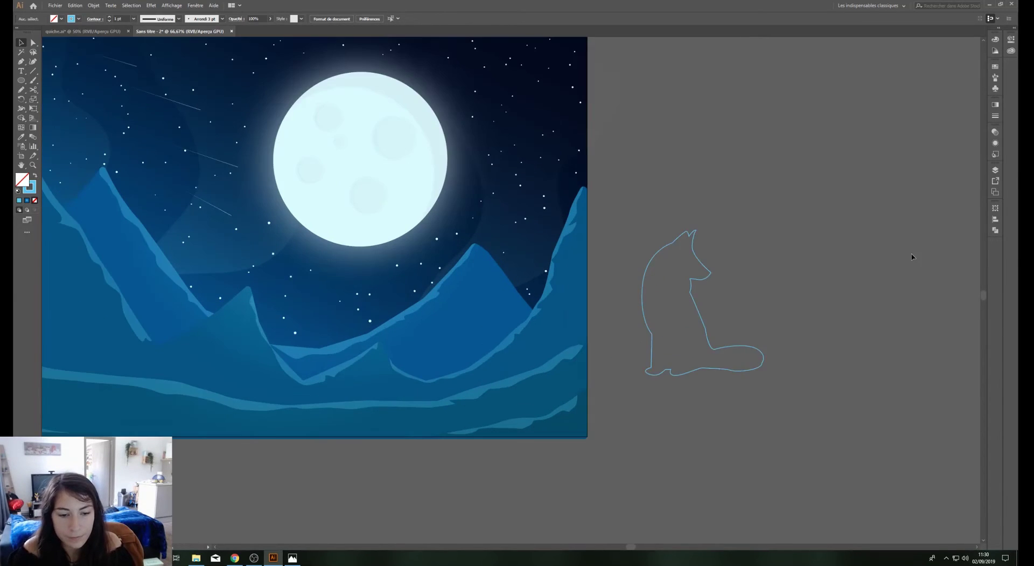
scroll(868, 361, left, 4)
click(868, 361)
key(ctrl+minus)
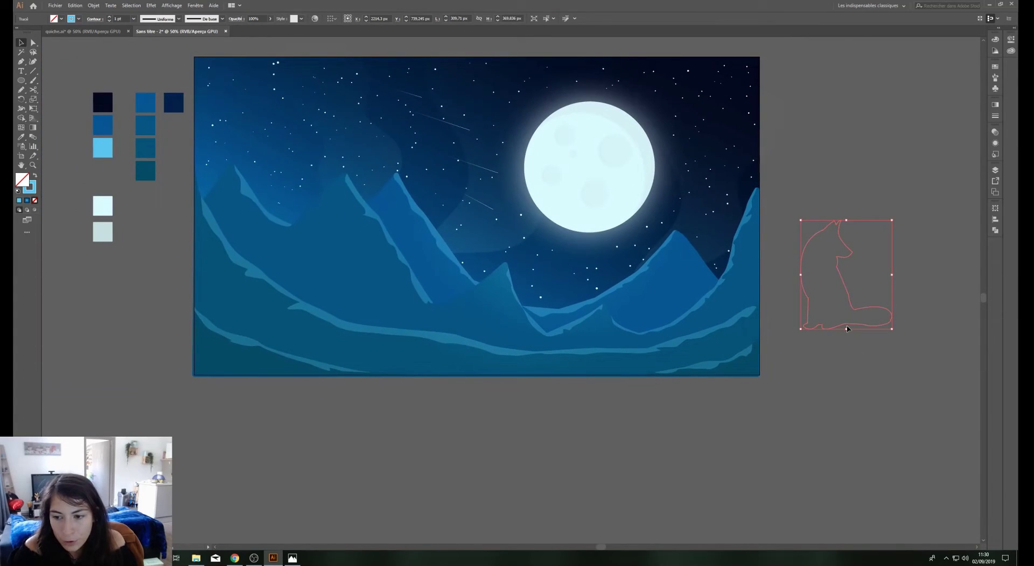
drag(840, 328, 600, 430)
drag(652, 322, 618, 357)
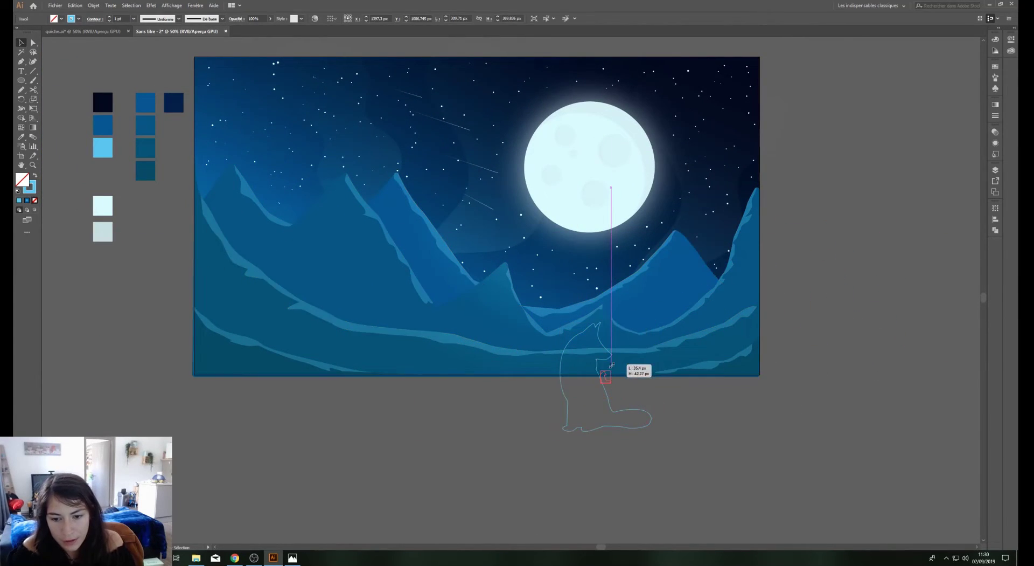
drag(543, 424, 589, 493)
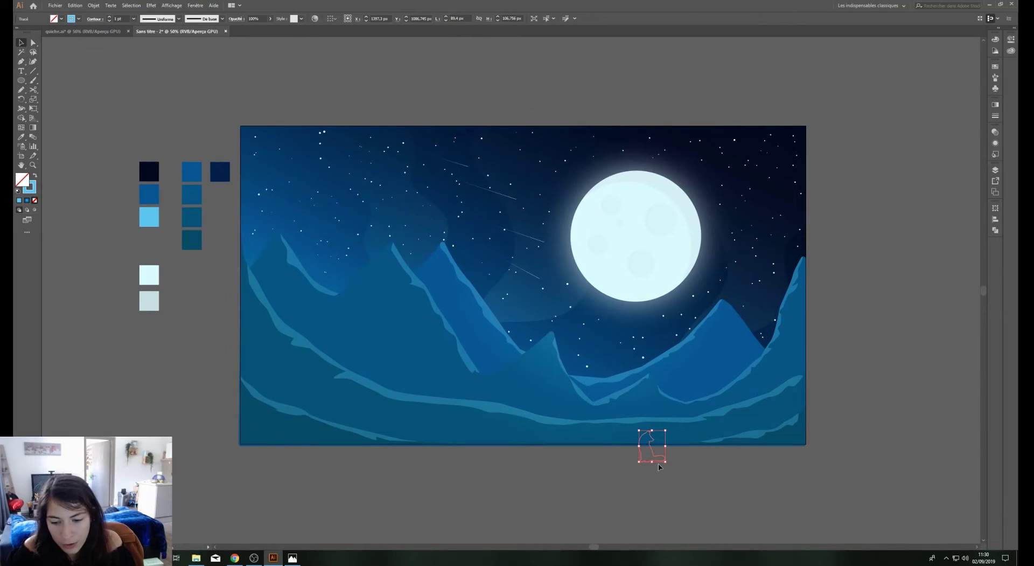
Set the fox on the front hill below the moon and fill it dark navy
mouse_move(659, 464)
mouse_down()
mouse_move(555, 432)
mouse_move(565, 432)
mouse_up()
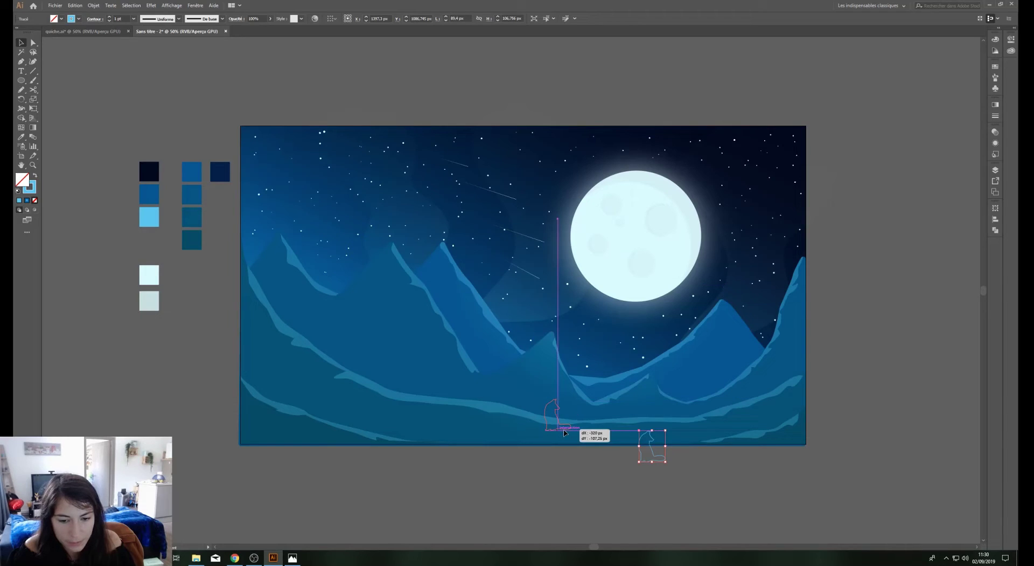
drag(565, 432, 569, 430)
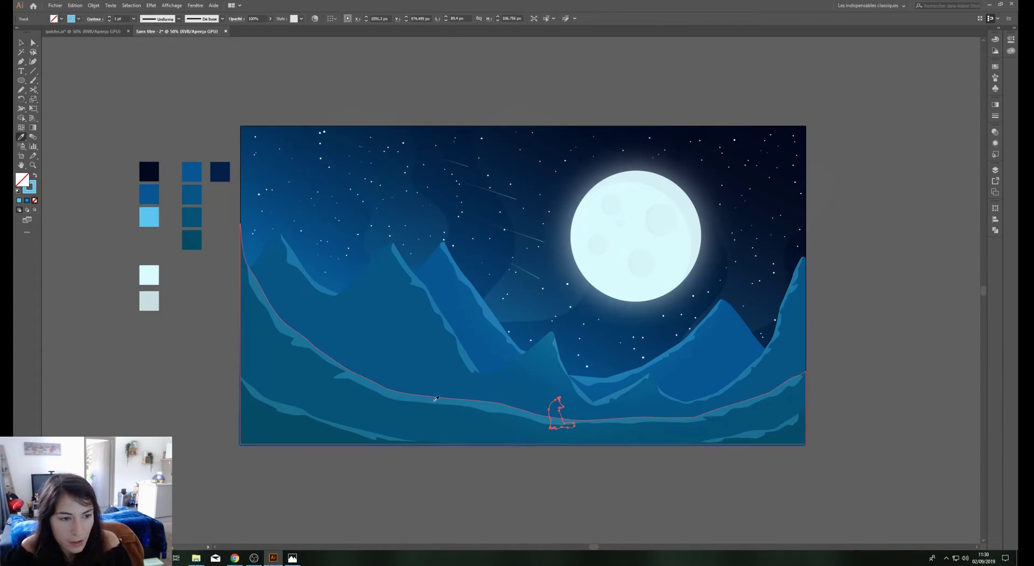
click(220, 174)
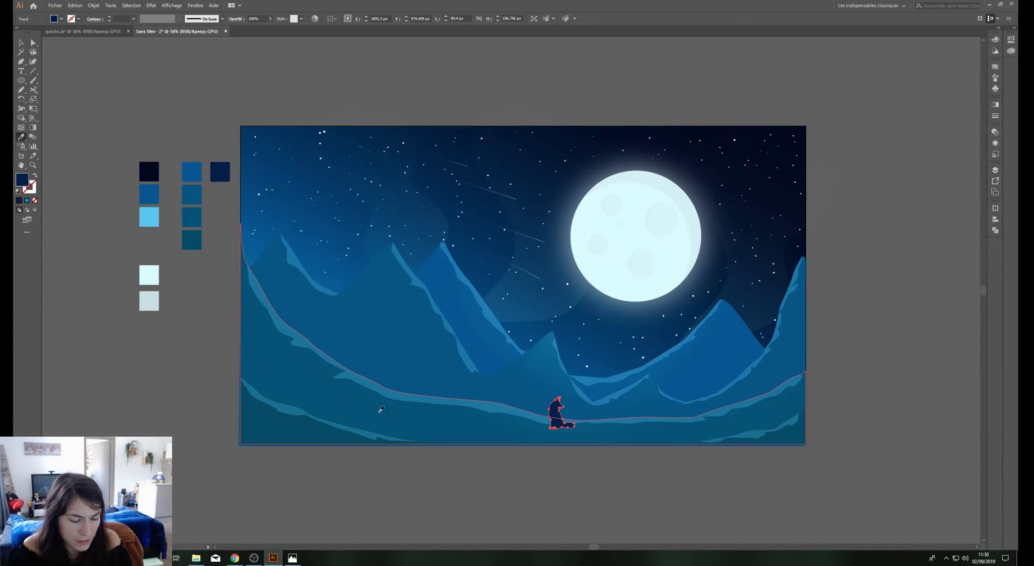
key(v)
click(417, 468)
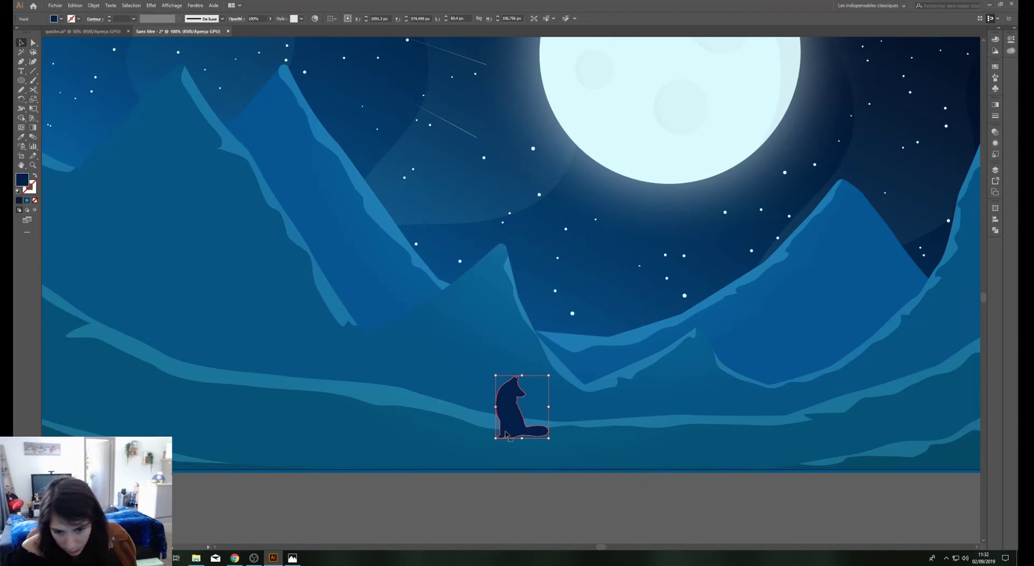
Place a copy of the fox below it and reflect it vertically
mouse_move(510, 437)
mouse_down()
mouse_move(499, 321)
mouse_move(432, 395)
mouse_up()
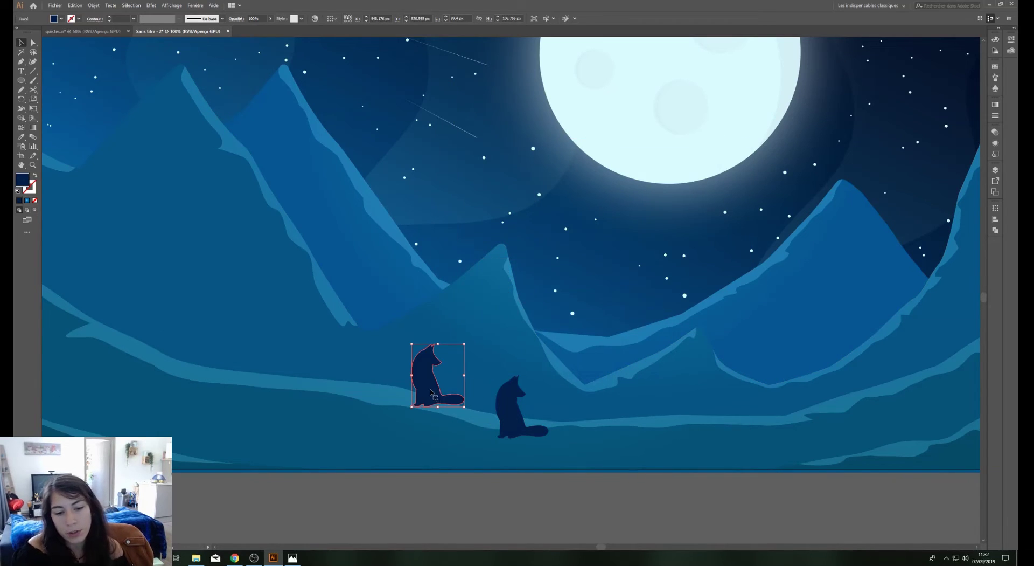
right_click(430, 389)
mouse_move(460, 340)
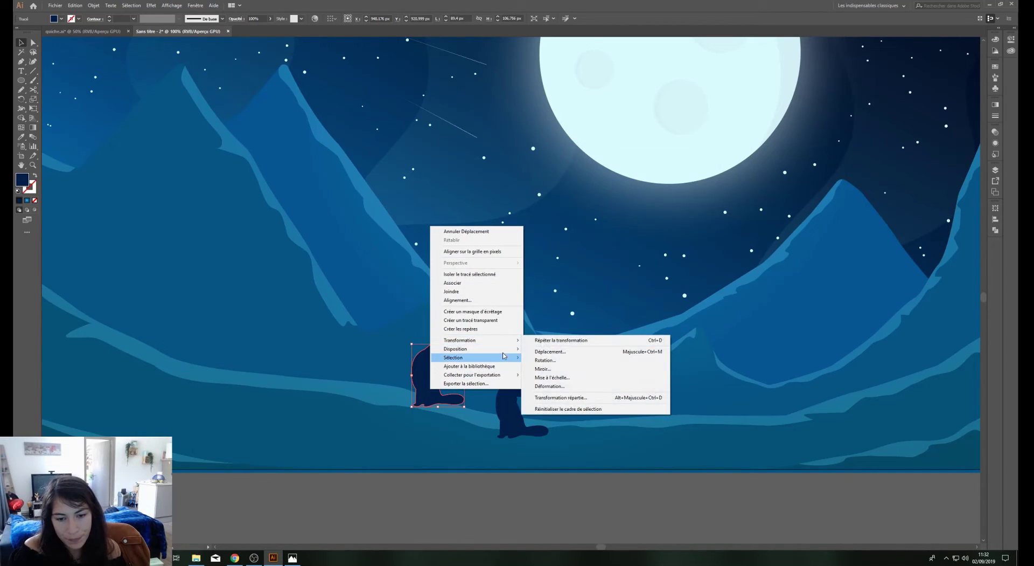
key(Escape)
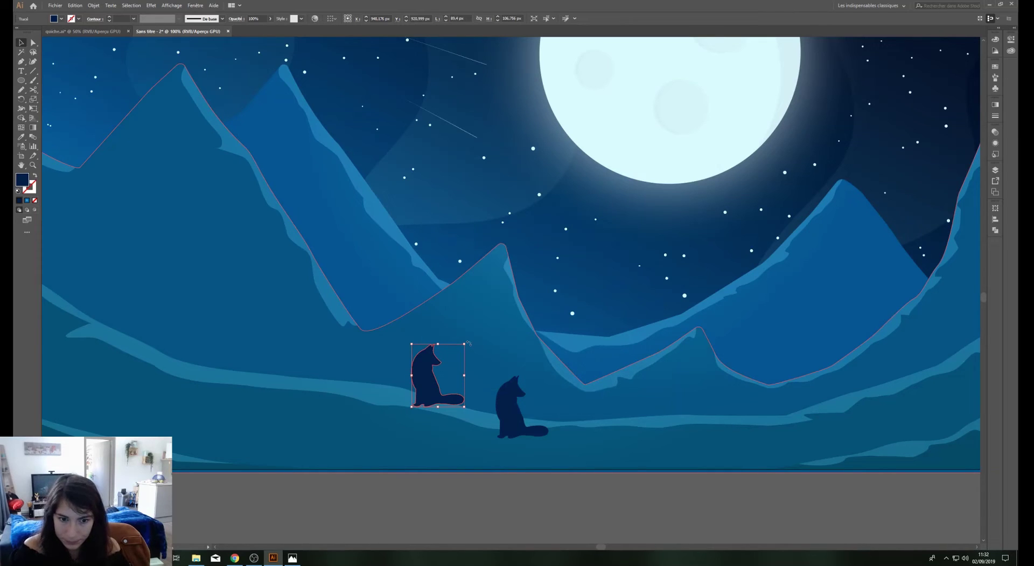
drag(468, 343, 407, 406)
drag(453, 381, 538, 469)
right_click(538, 463)
mouse_move(582, 415)
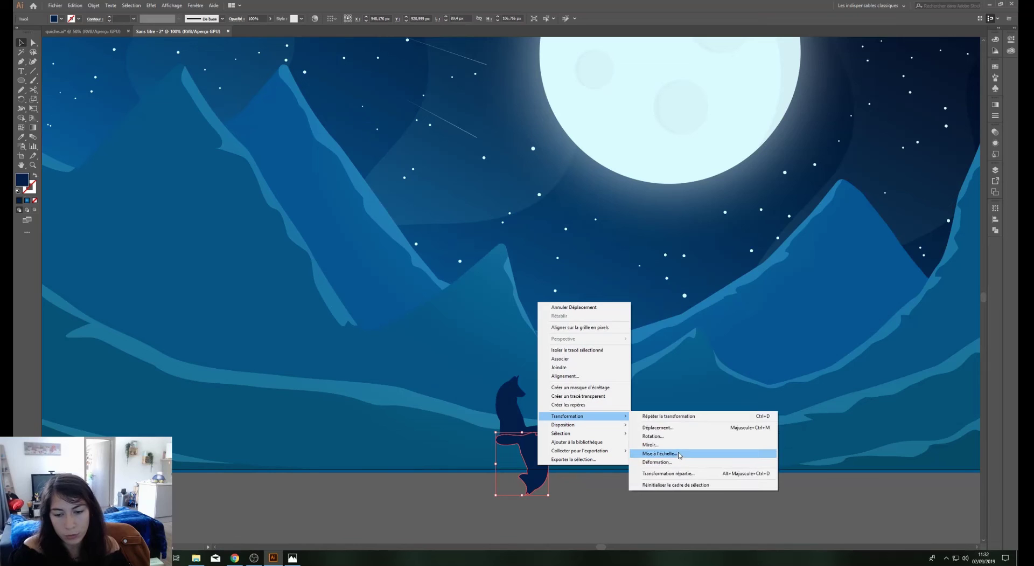
click(679, 447)
key(Return)
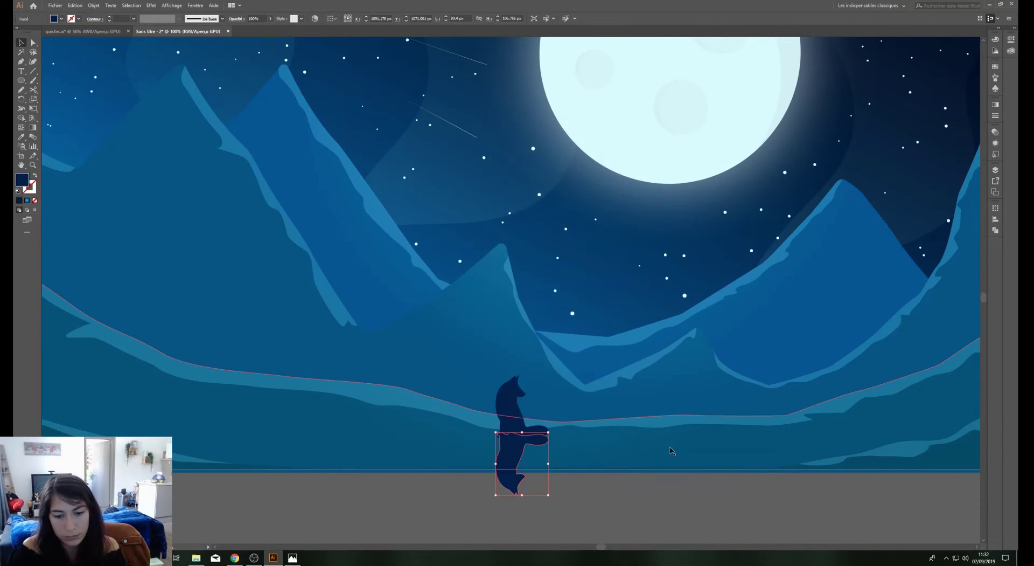
Nudge and slightly stretch the flipped copy to line up under the fox
key(ctrl+plus)
scroll(624, 508, up, 2)
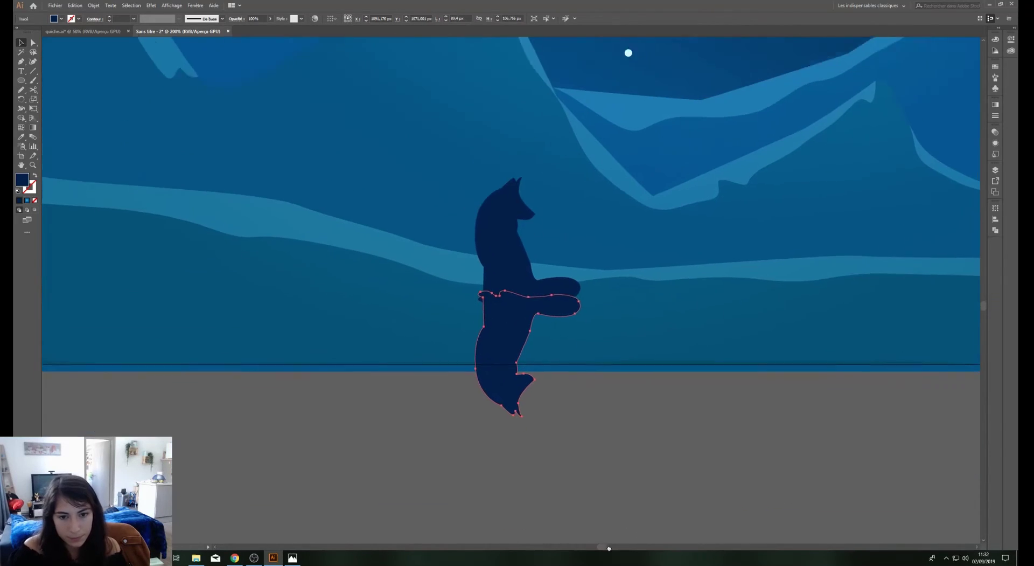
key(ctrl+plus)
scroll(455, 439, up, 5)
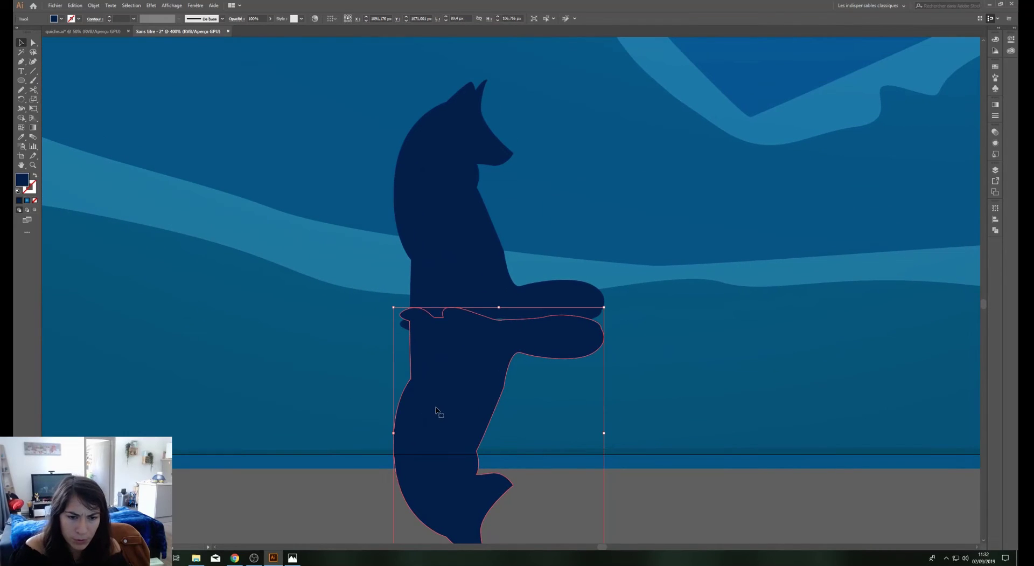
drag(437, 411, 474, 372)
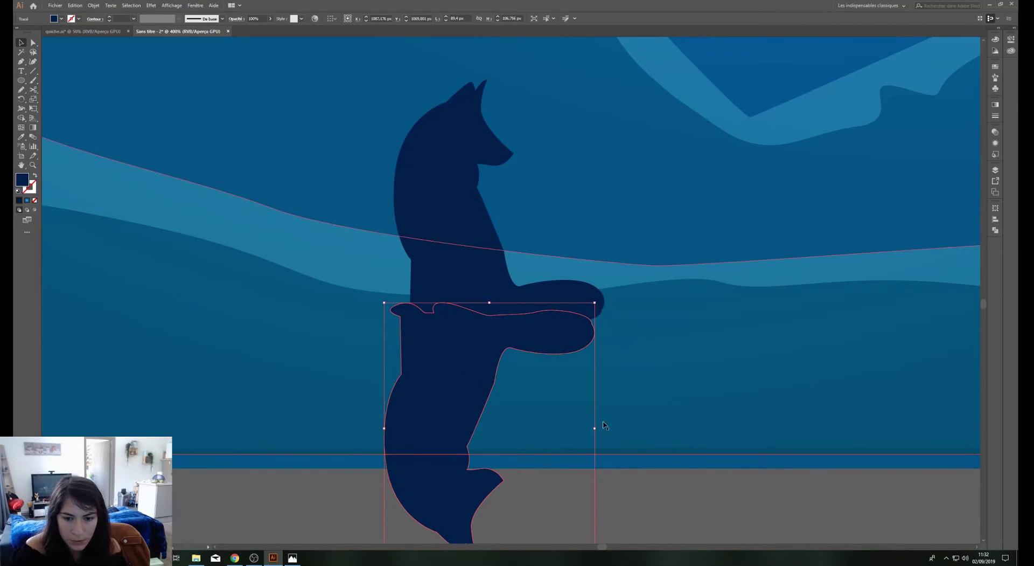
drag(596, 428, 609, 429)
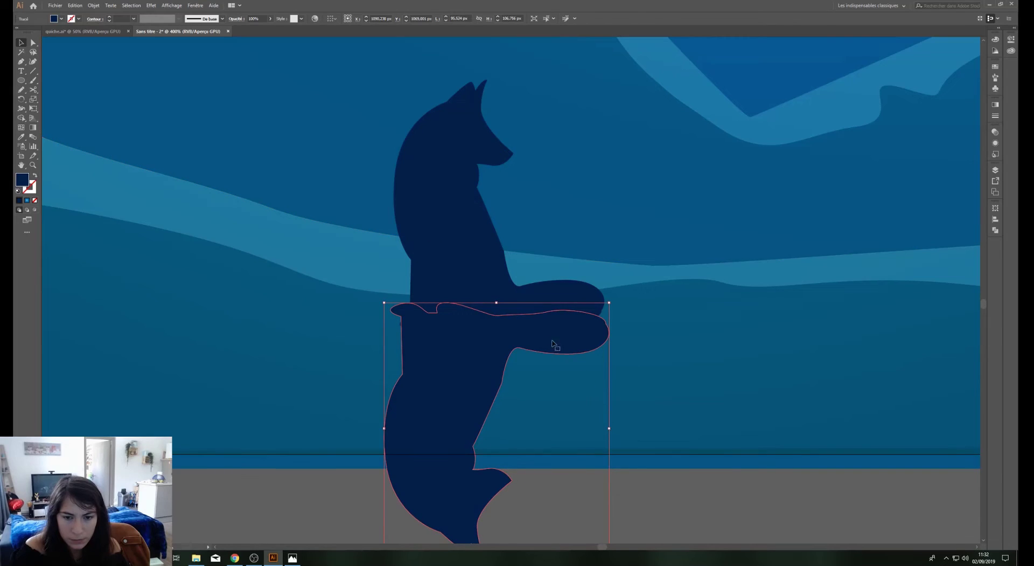
Select both fox shapes and join them with the Shape Builder tool
click(409, 372)
click(410, 372)
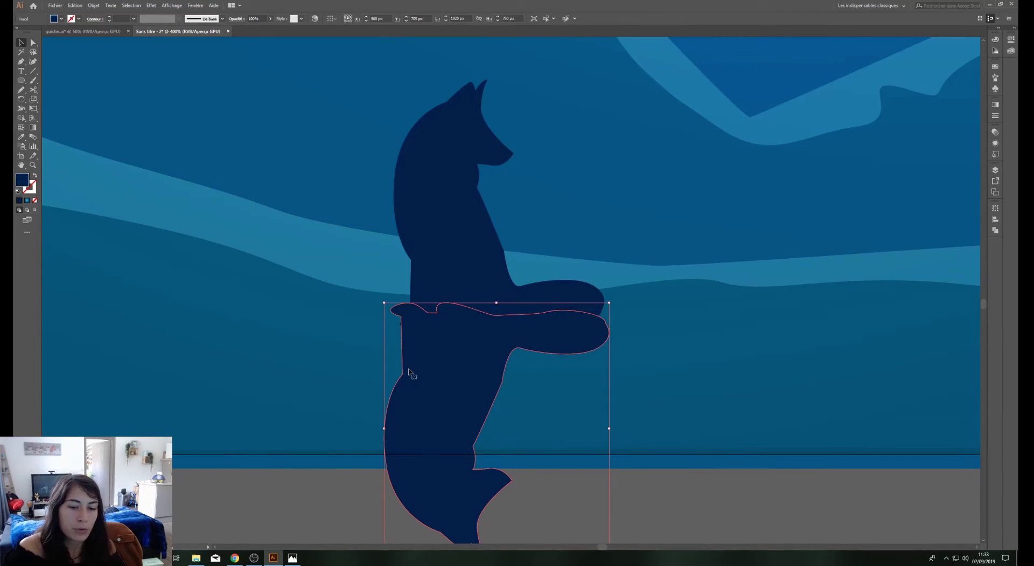
click(442, 280)
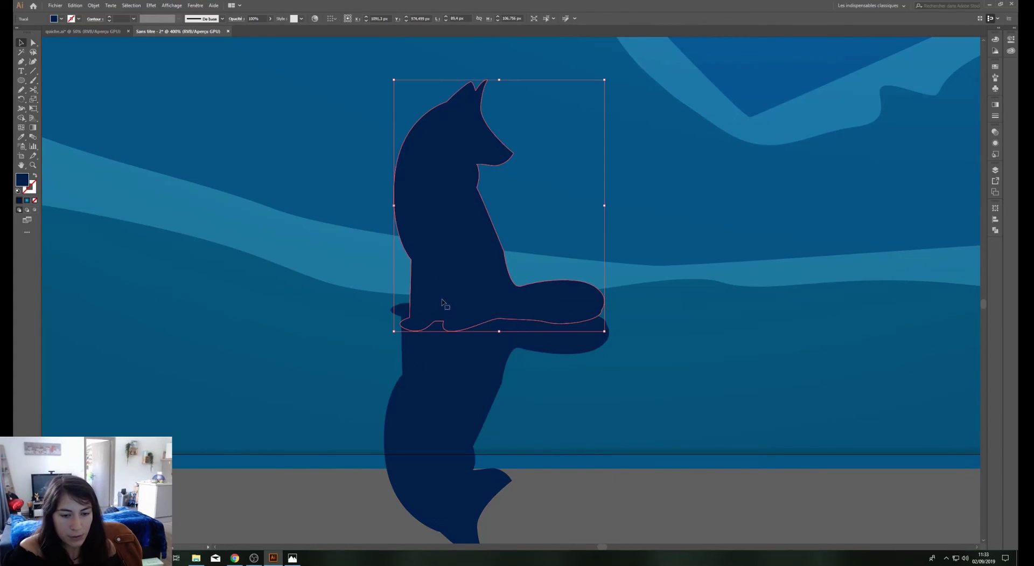
shift+click(427, 377)
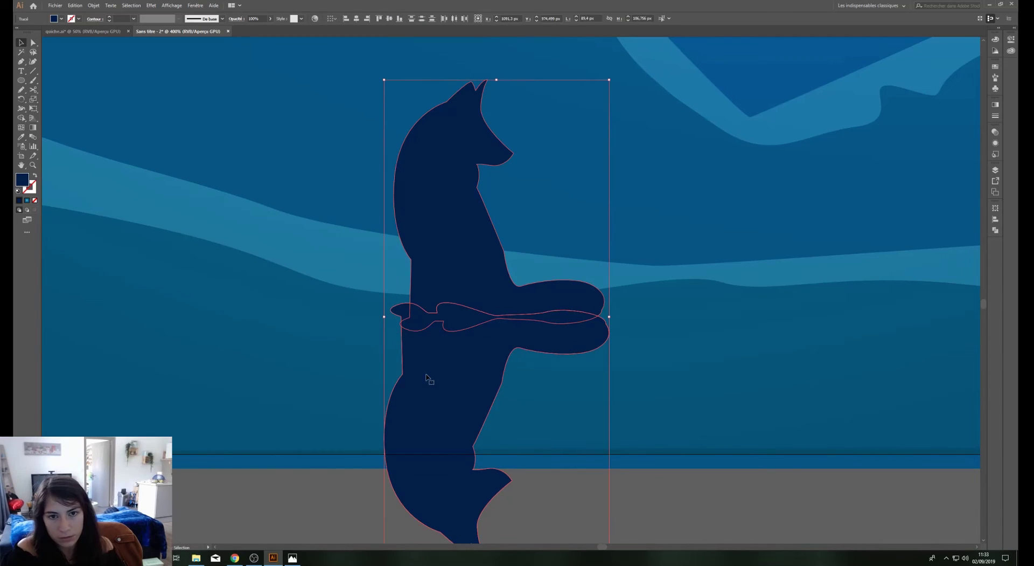
click(23, 119)
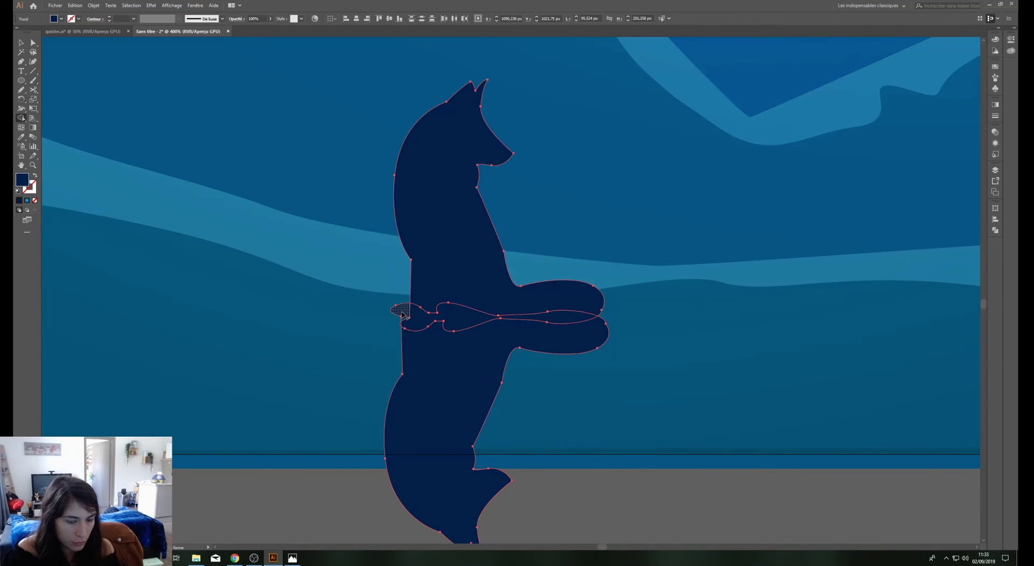
key(v)
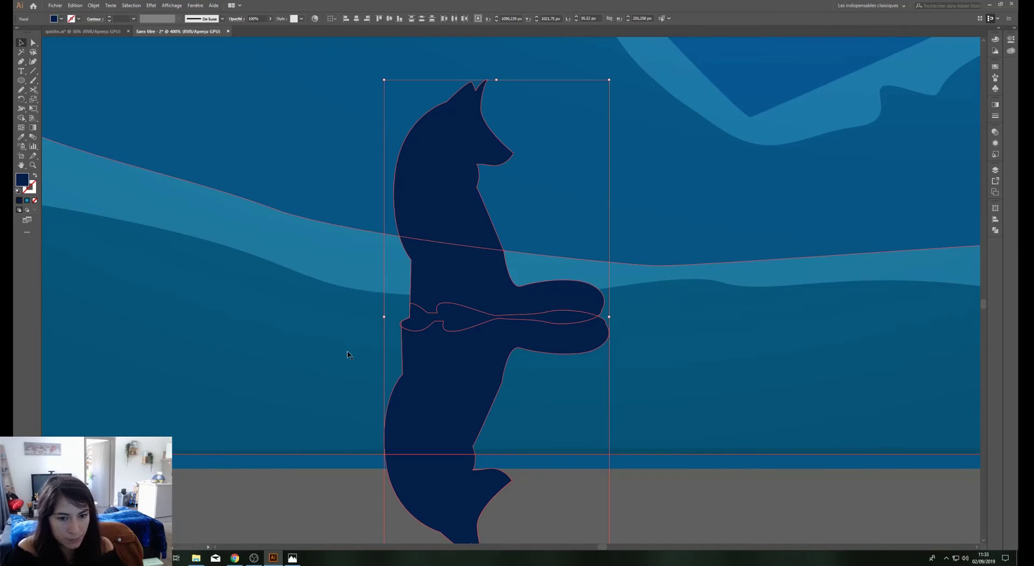
click(346, 353)
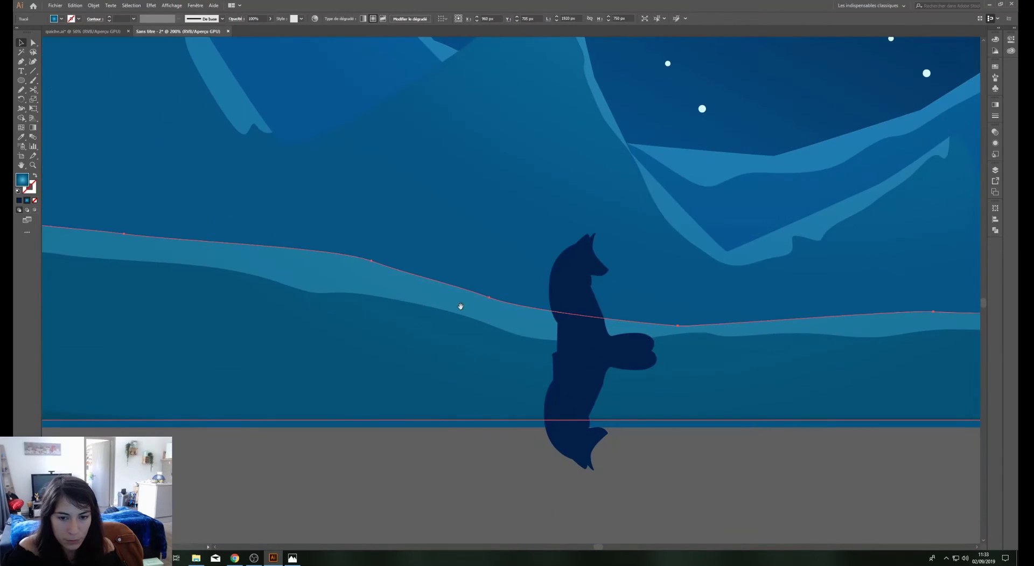
Give the reflection a linear gradient fill
click(470, 419)
key(ctrl+minus)
key(ctrl+minus)
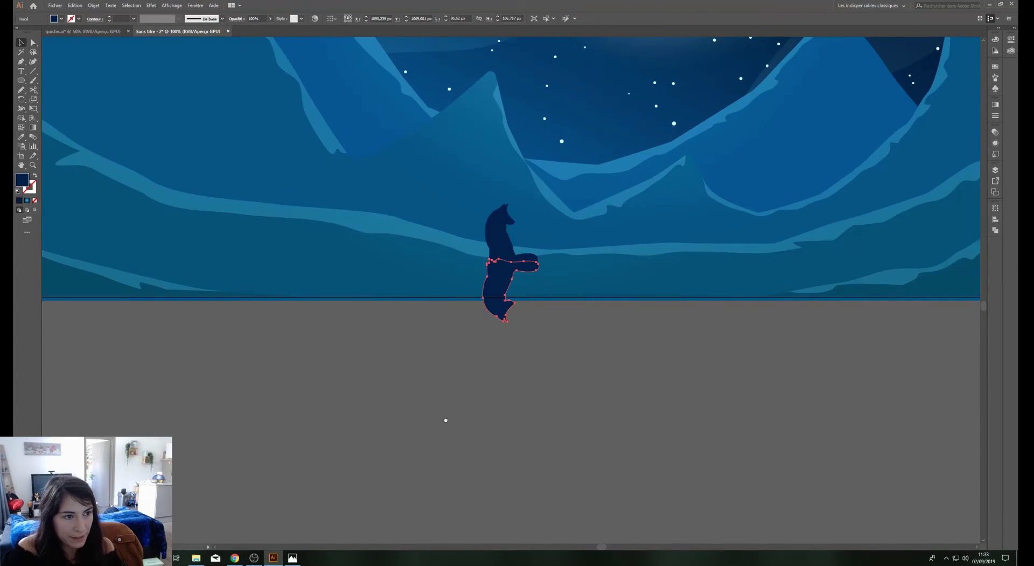
scroll(445, 418, up, 3)
click(32, 128)
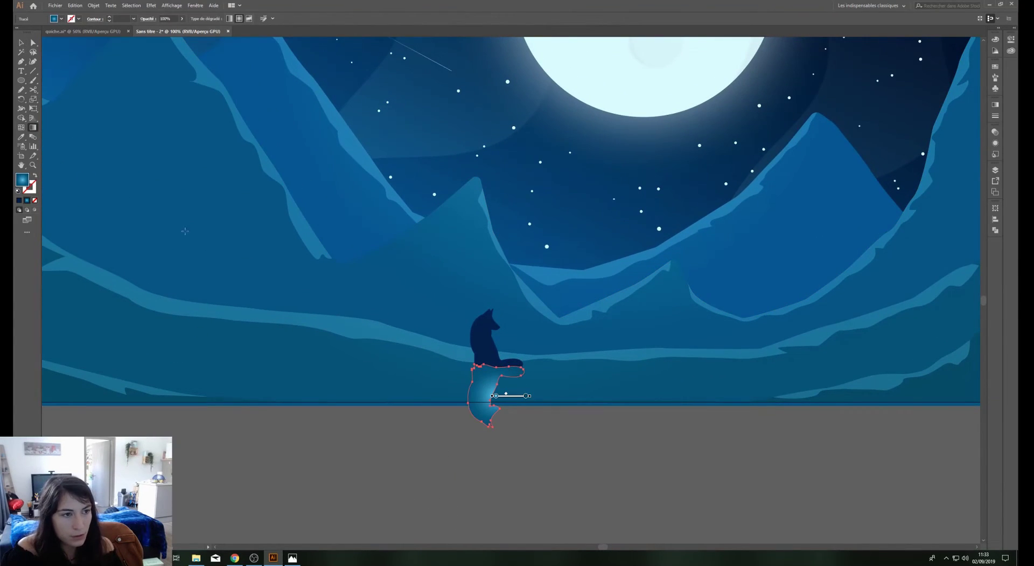
click(995, 133)
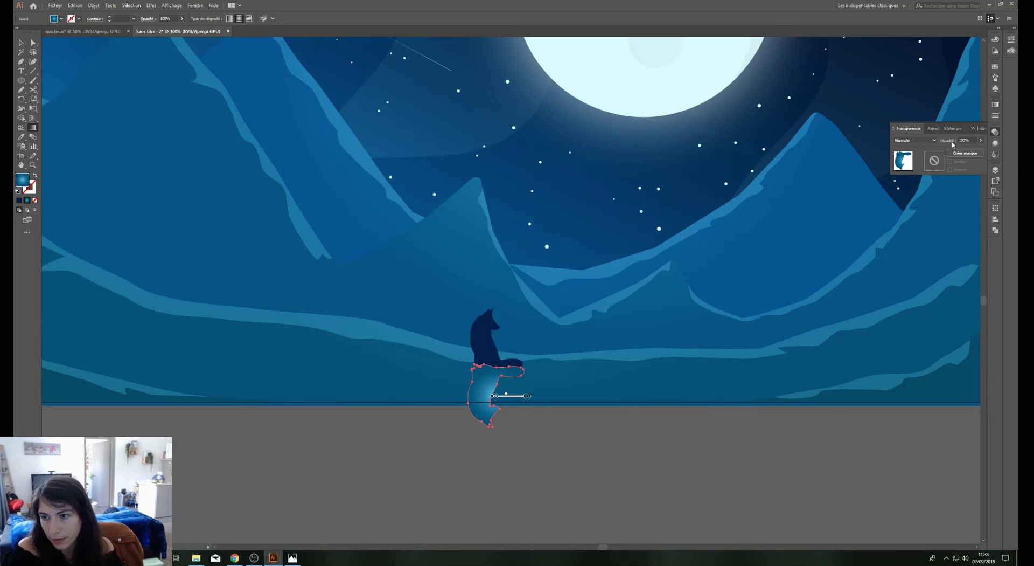
click(995, 105)
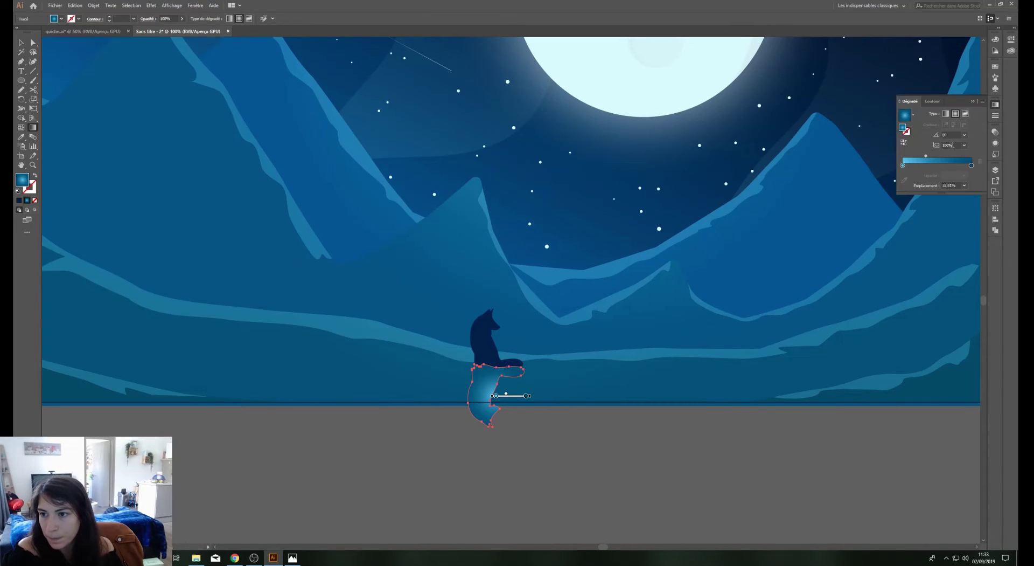
click(946, 115)
Set both gradient stops to the fox's navy, with the right stop at 0% opacity
click(902, 166)
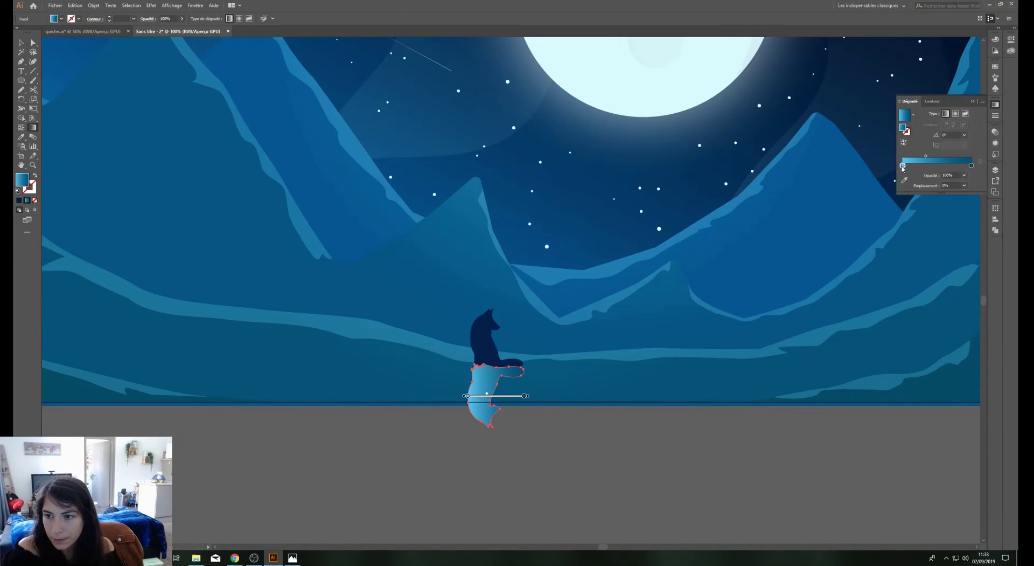
click(905, 180)
click(485, 329)
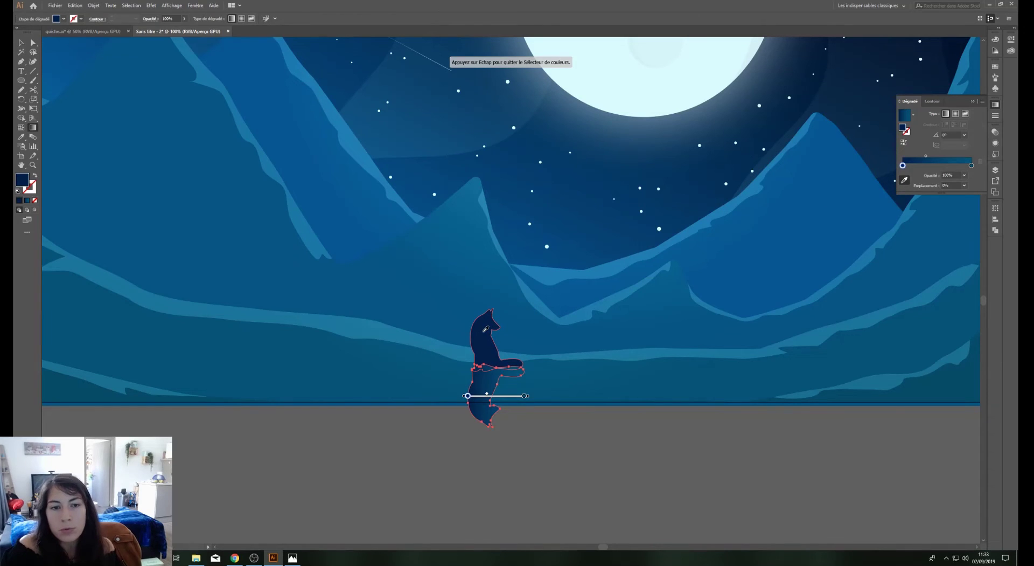
click(972, 165)
click(488, 341)
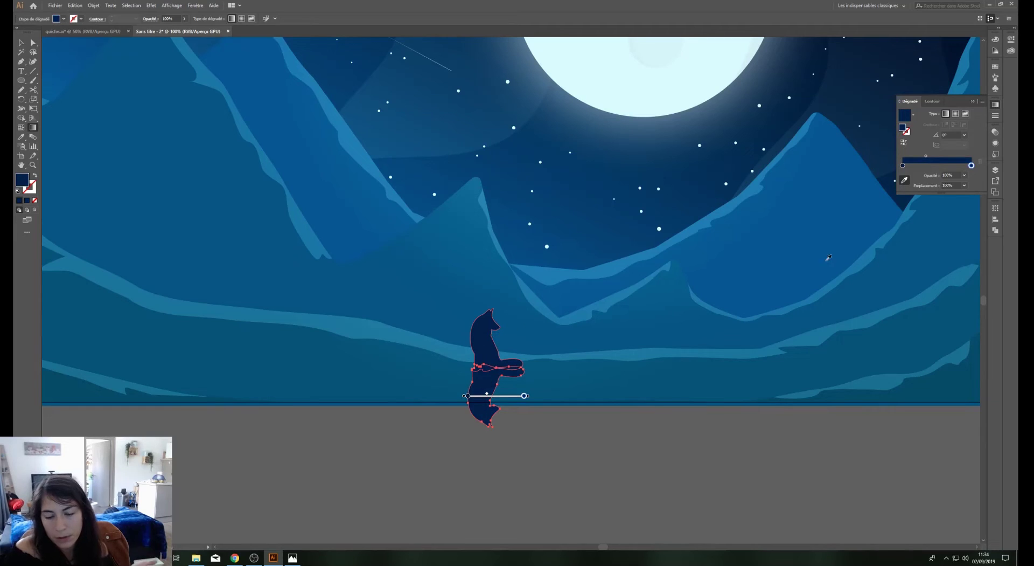
click(965, 176)
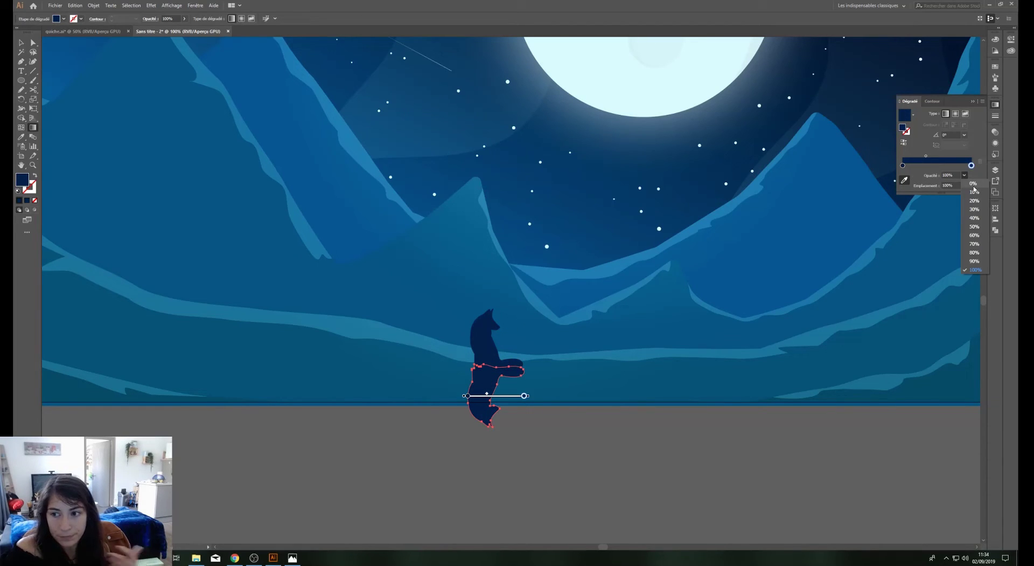
click(973, 184)
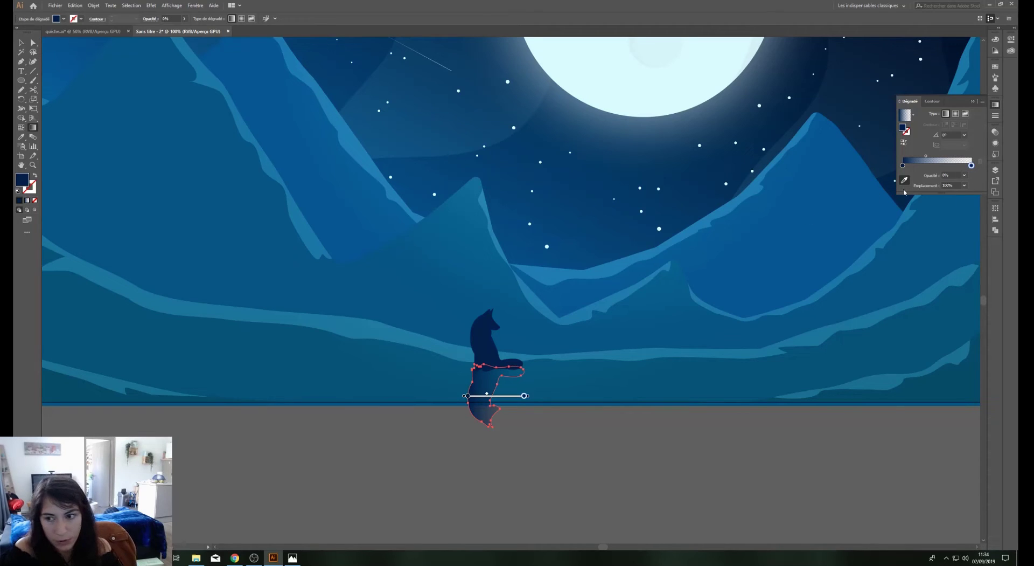
Drag the gradient vertically downward from the fox's base
key(v)
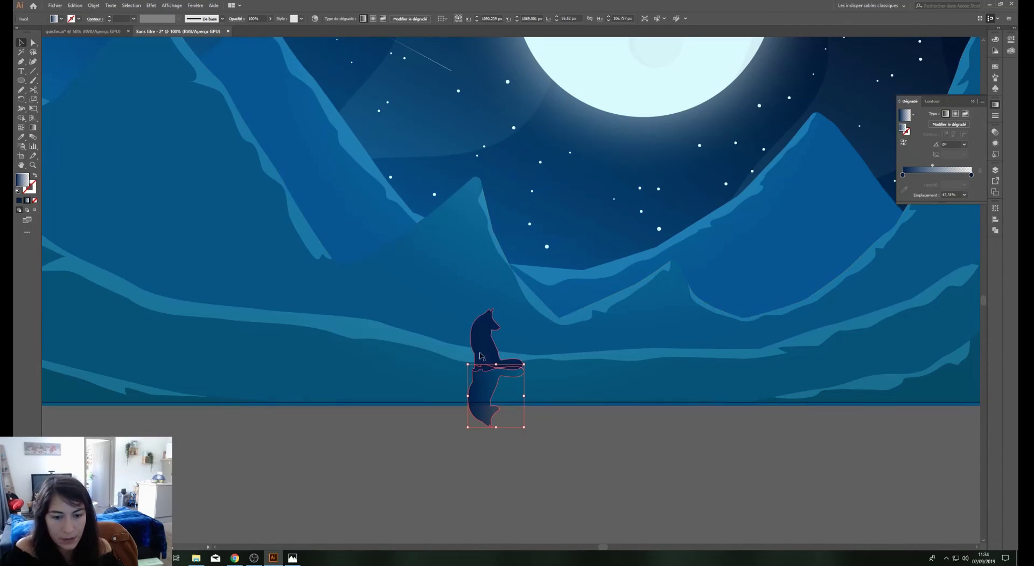
key(g)
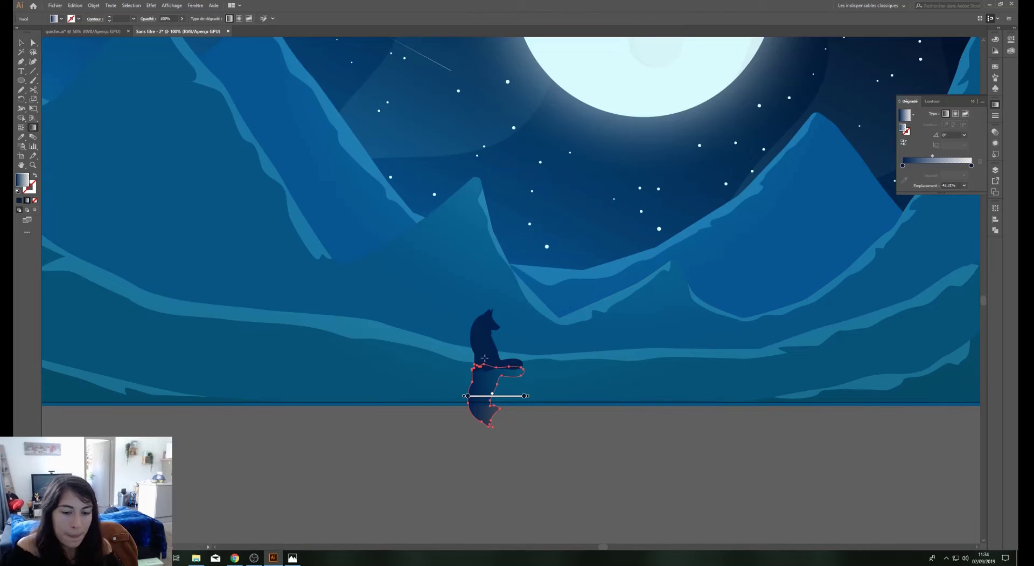
drag(487, 356, 480, 425)
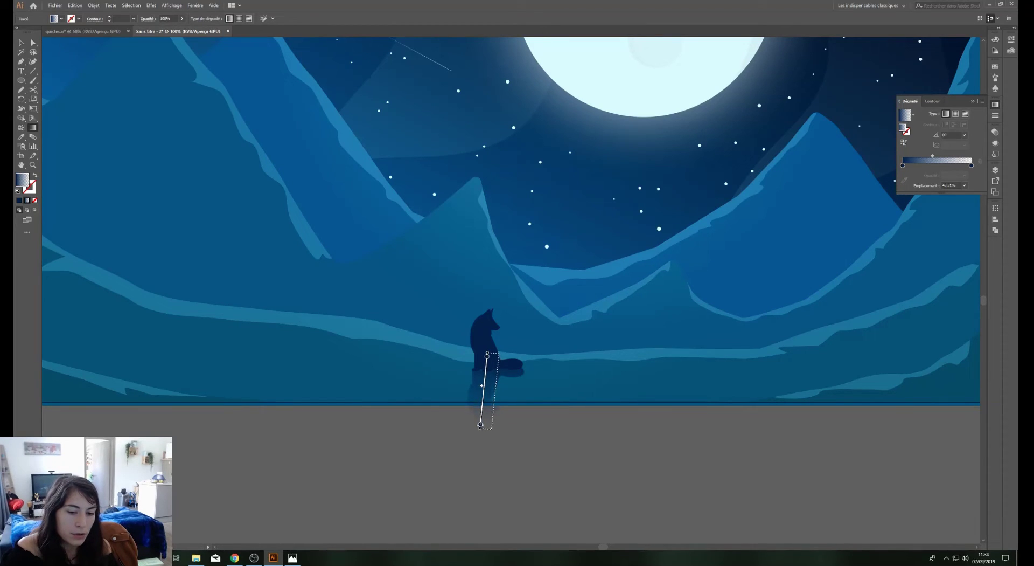
drag(486, 352, 482, 401)
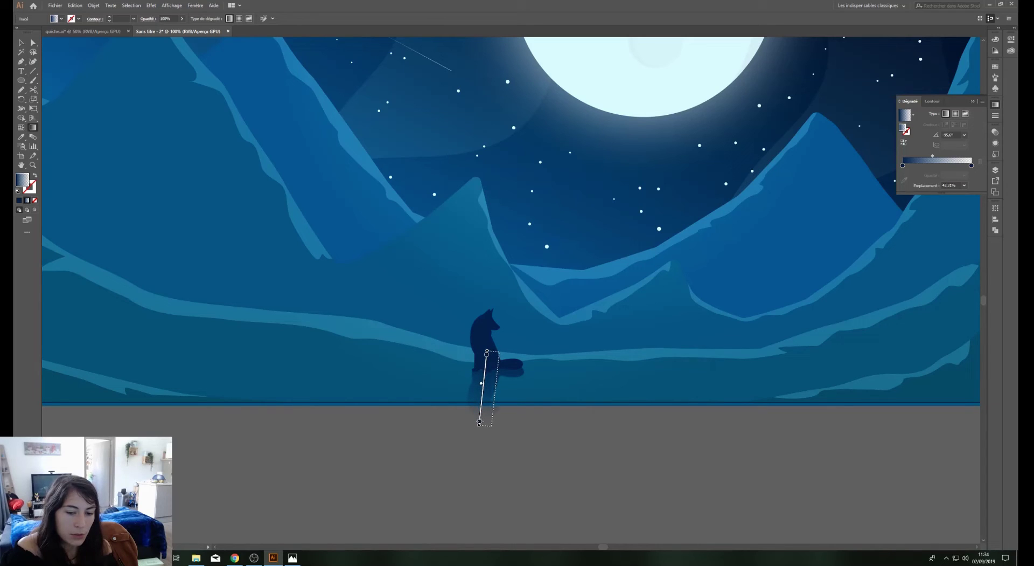
Deselect and zoom in to inspect the fading fox reflection
key(v)
click(543, 453)
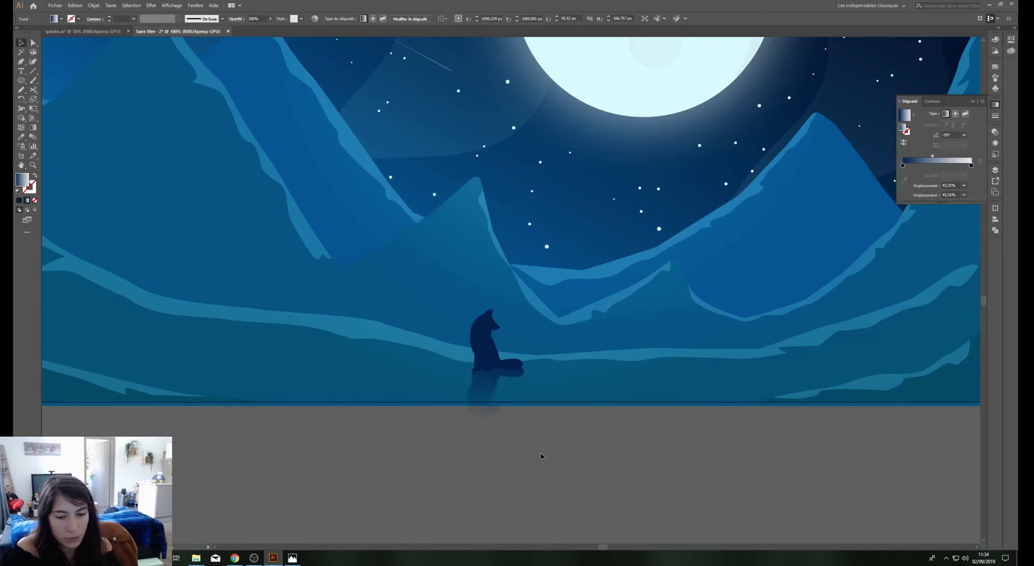
key(ctrl+plus)
scroll(541, 413, down, 1)
scroll(541, 414, down, 1)
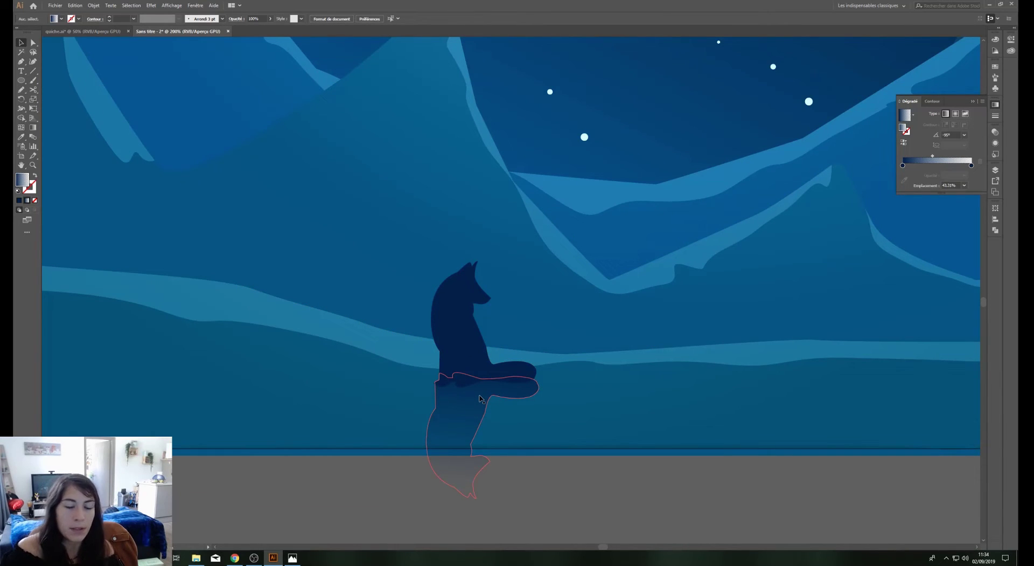
key(ctrl+minus)
key(ctrl+minus)
key(ctrl+minus)
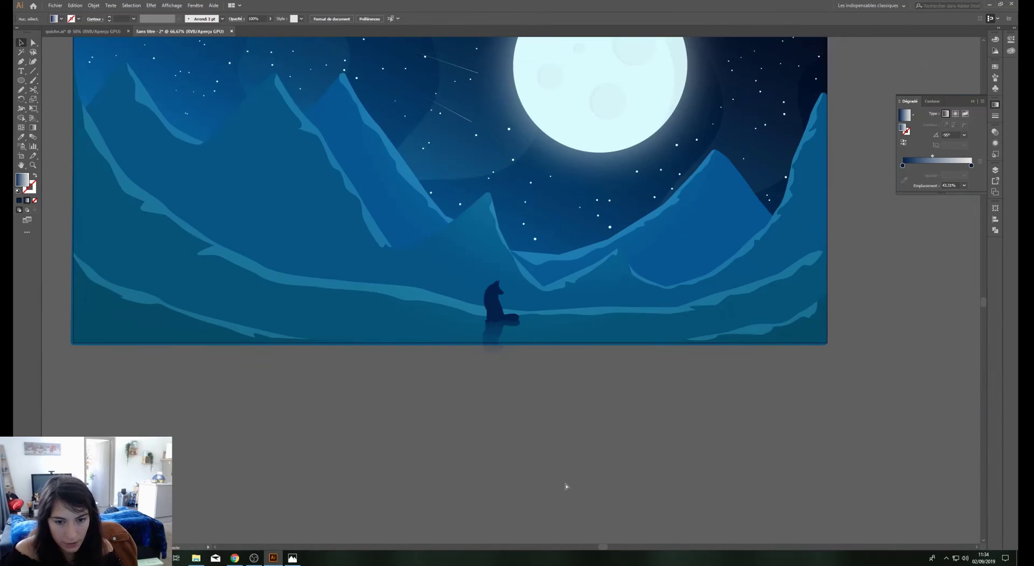
key(ctrl+plus)
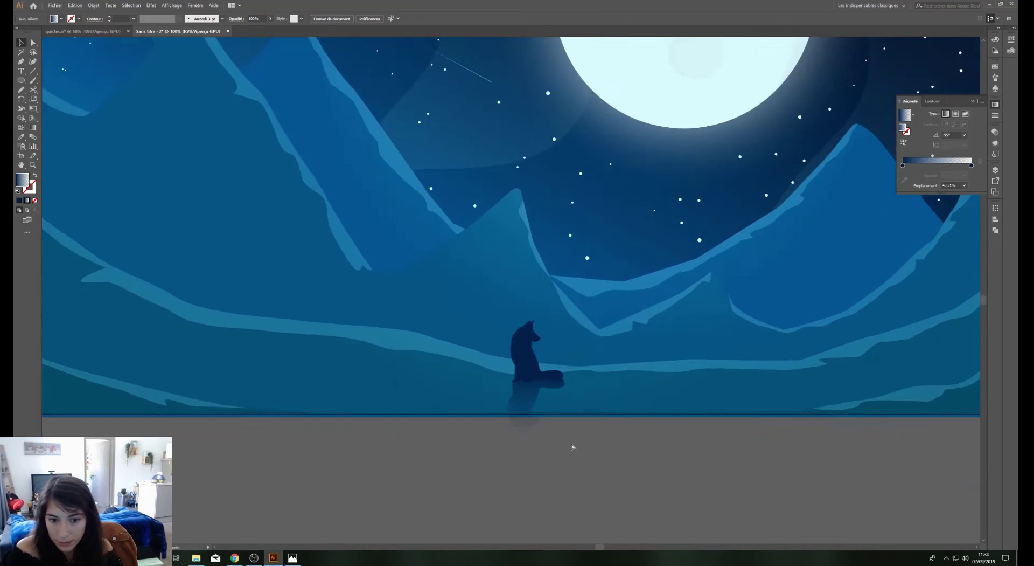
key(ctrl+plus)
key(ctrl+plus)
key(ctrl+plus)
scroll(573, 446, down, 3)
scroll(572, 446, right, 1)
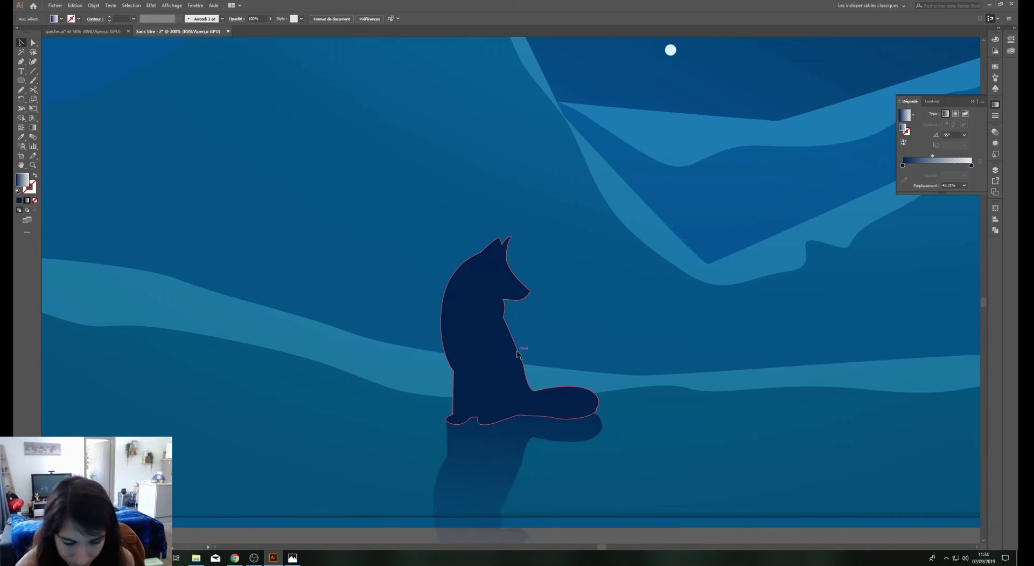
Trace a rim shape along the fox's ear, head and back, and fill it with the light blue
key(p)
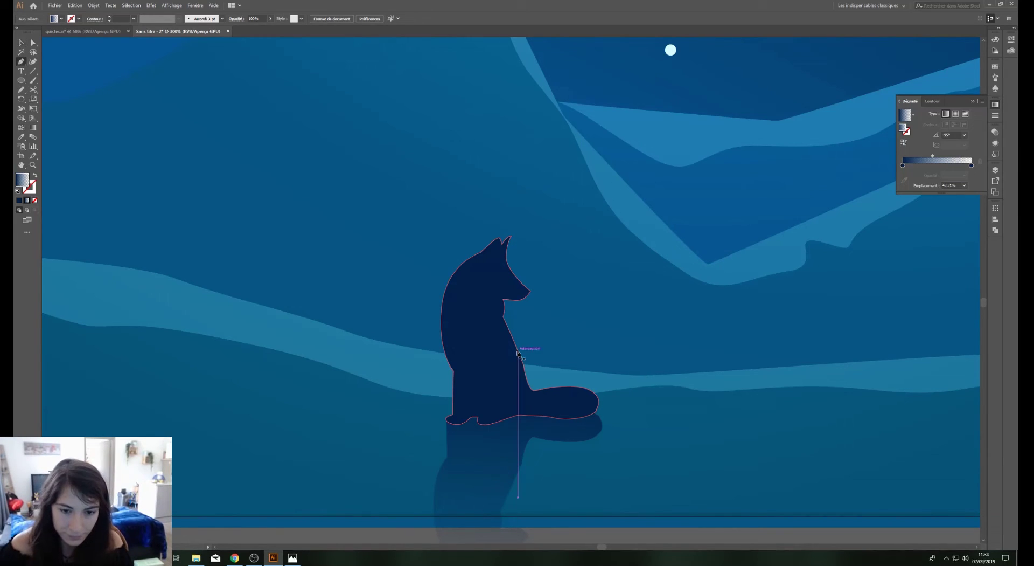
key(ctrl+plus)
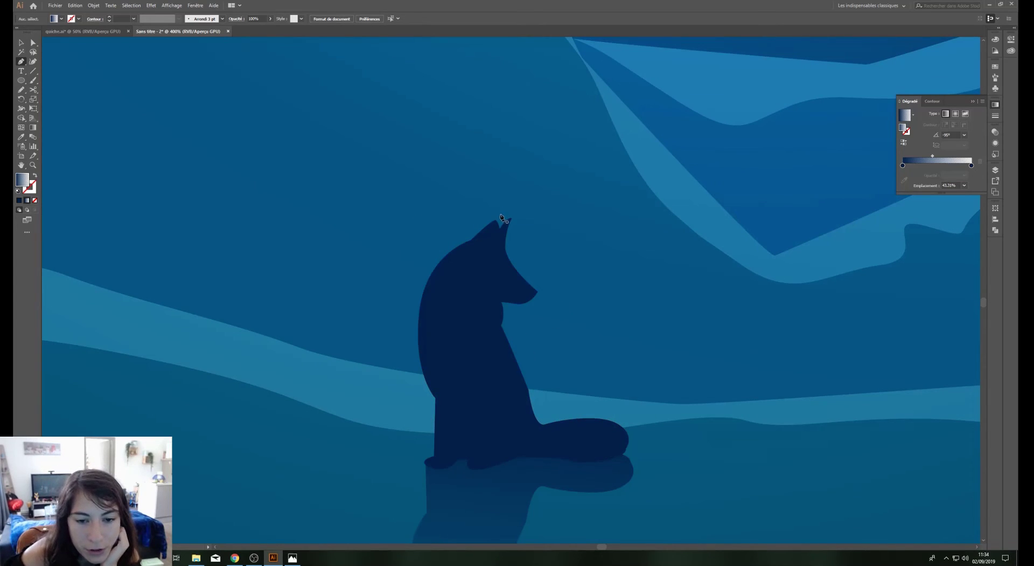
click(493, 227)
click(473, 246)
click(455, 248)
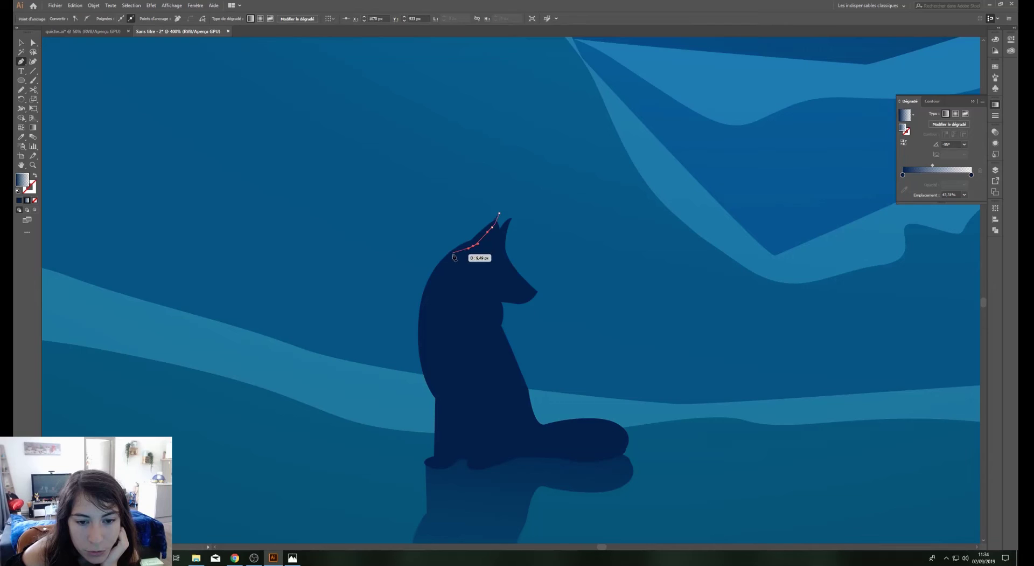
click(450, 257)
click(437, 272)
click(435, 281)
mouse_move(426, 328)
mouse_down()
mouse_move(438, 395)
mouse_move(429, 406)
mouse_move(401, 345)
mouse_move(450, 229)
mouse_move(499, 215)
mouse_up()
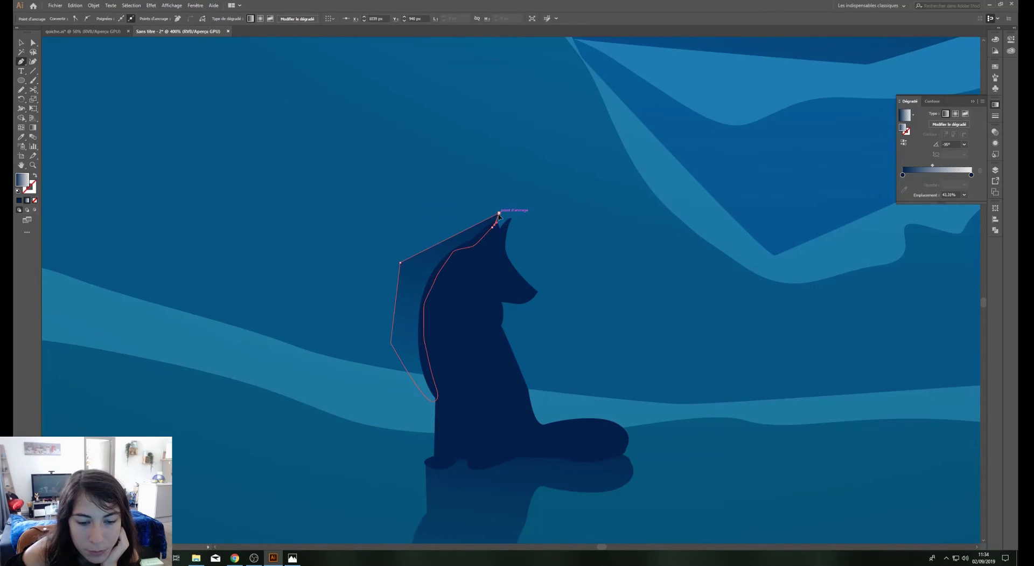
key(i)
click(372, 374)
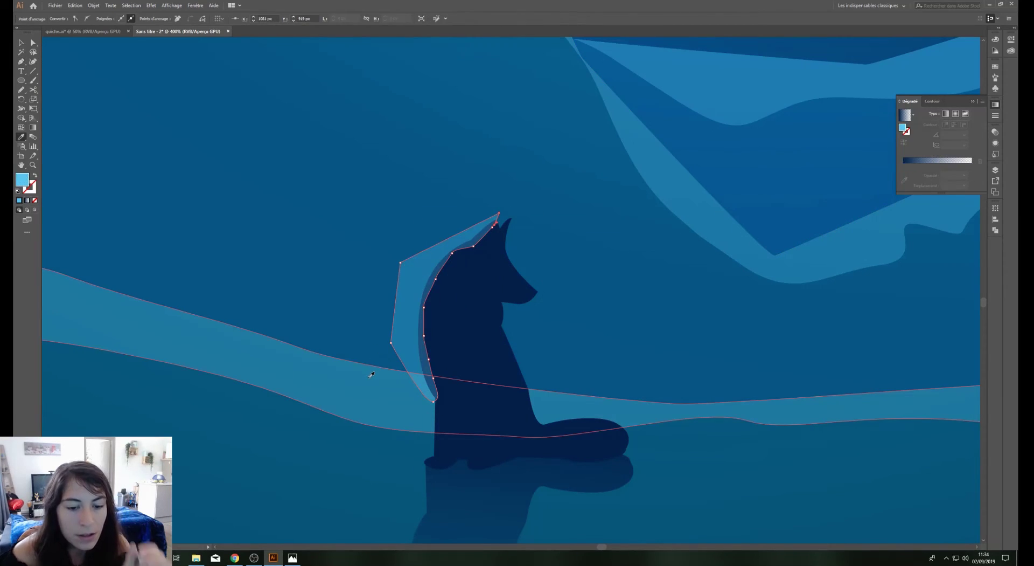
Trim the rim shape against the fox body with Shape Builder
click(21, 118)
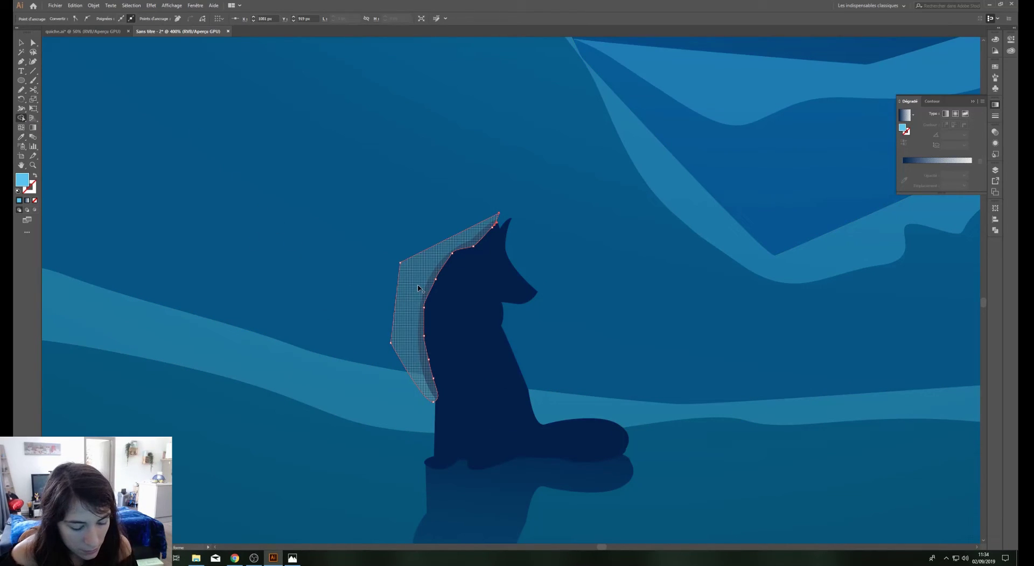
click(418, 288)
key(v)
click(22, 118)
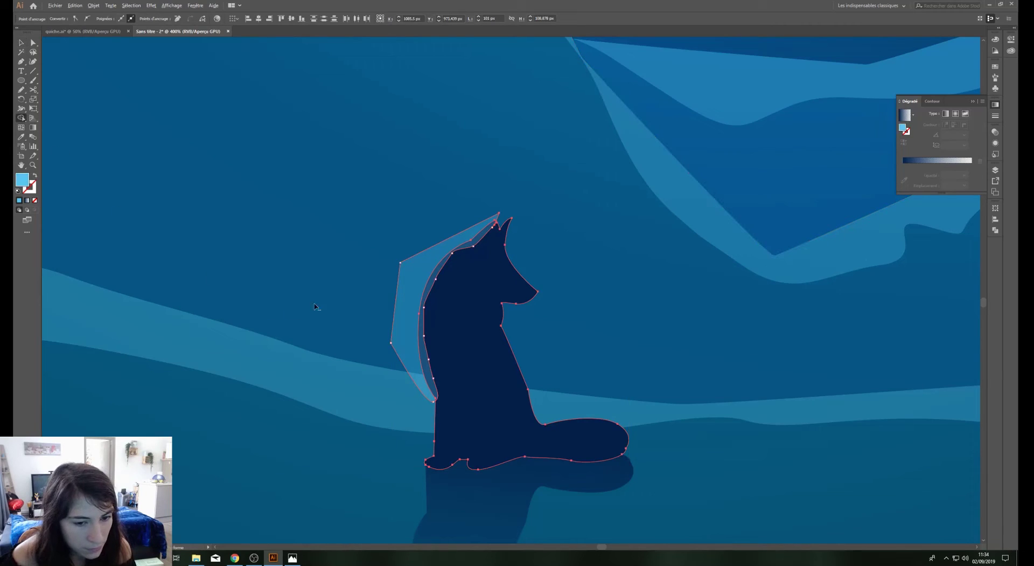
click(406, 296)
key(v)
Set the fox's rim-light shape to 50% opacity
click(358, 270)
key(ctrl+1)
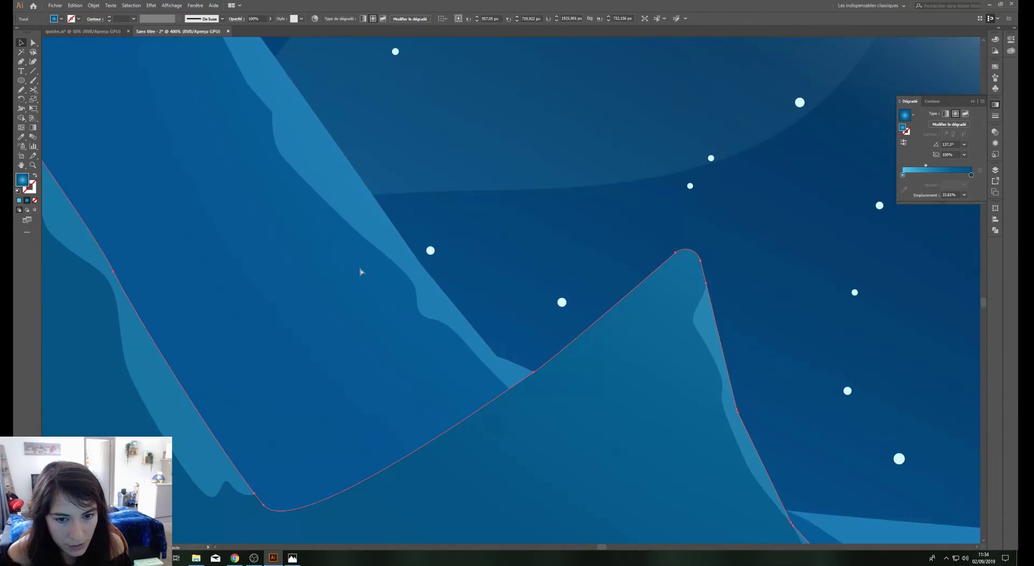
key(ctrl+minus)
click(606, 531)
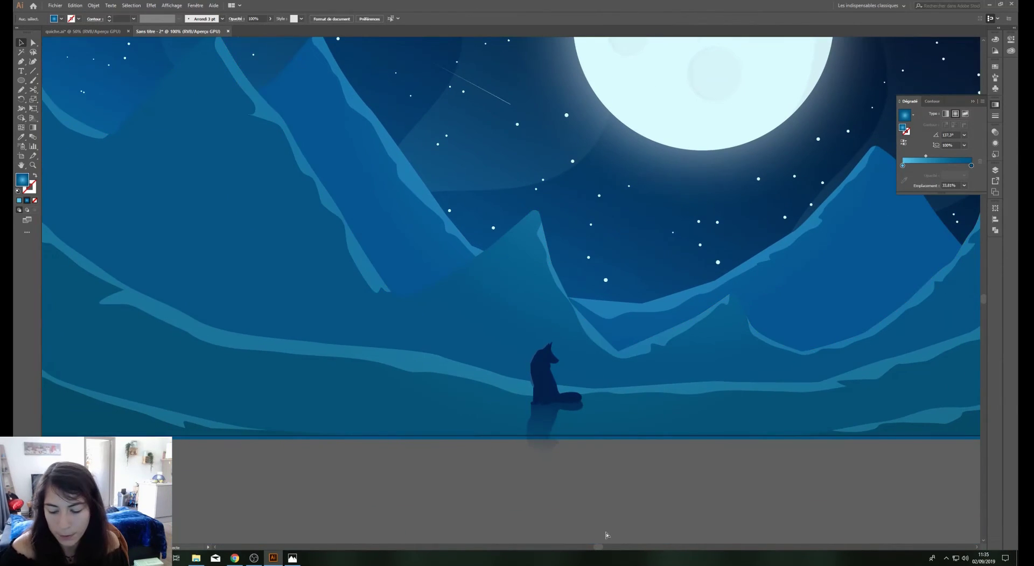
key(ctrl+minus)
key(ctrl+1)
click(587, 461)
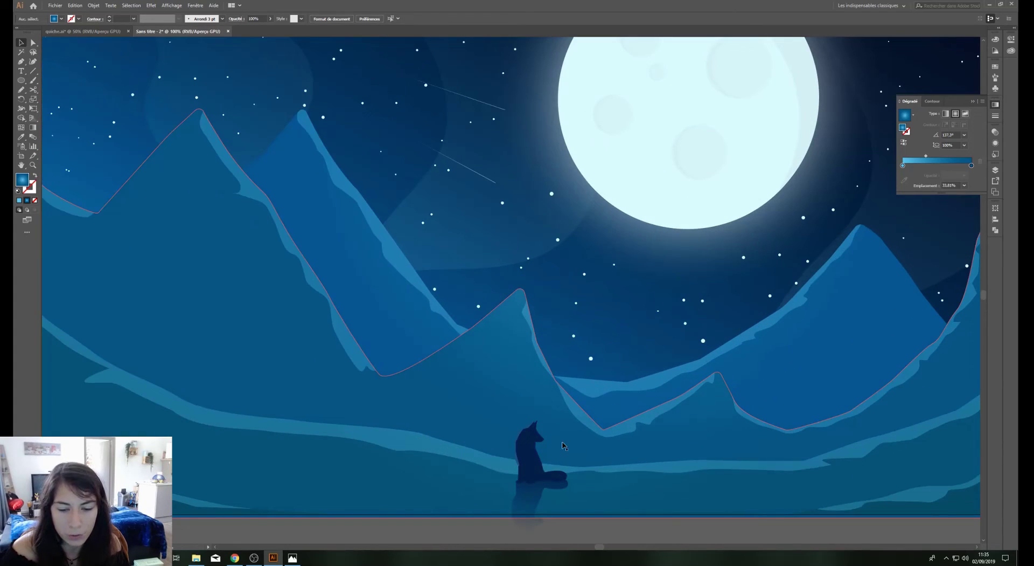
click(526, 426)
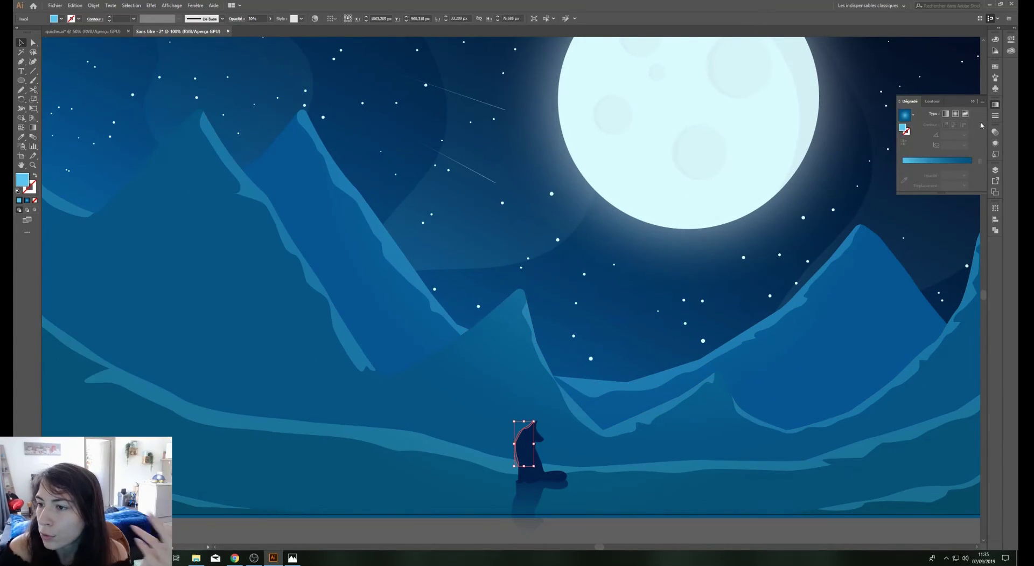
click(996, 132)
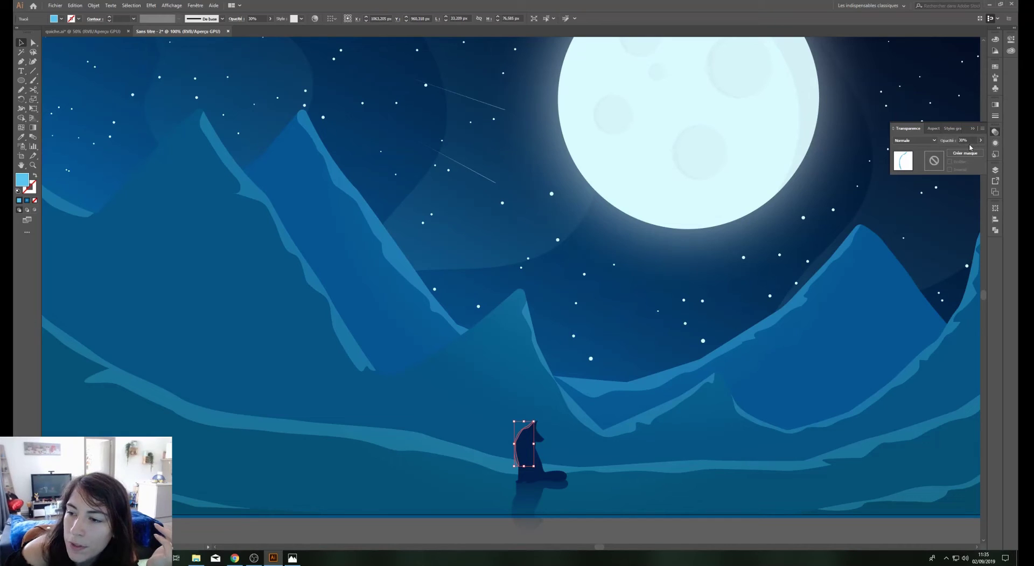
click(965, 140)
text(50)
key(Return)
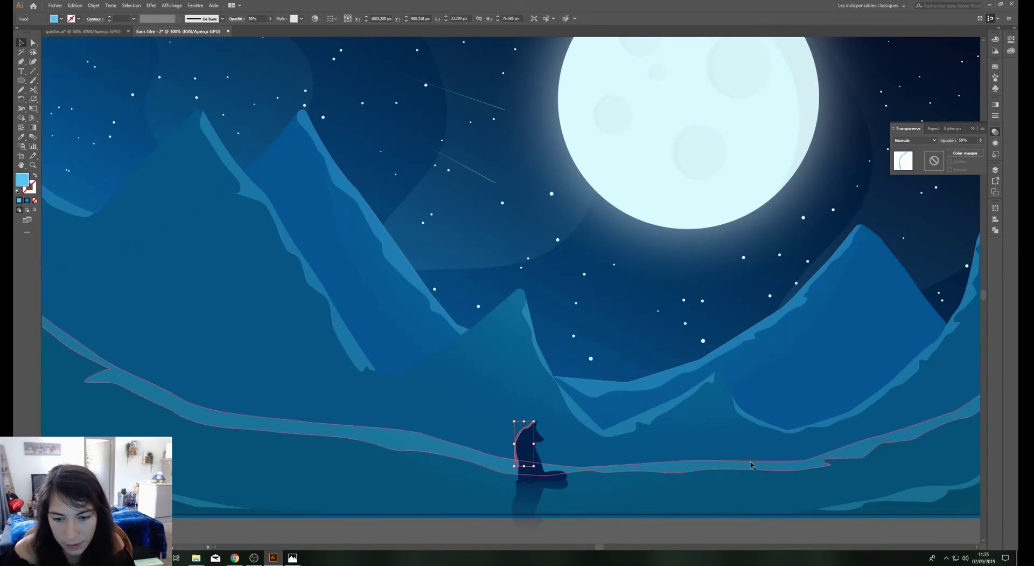
key(ctrl+shift+a)
key(ctrl+minus)
Draw a highlight shape down the right edge of the fox's ear and face
key(ctrl+plus)
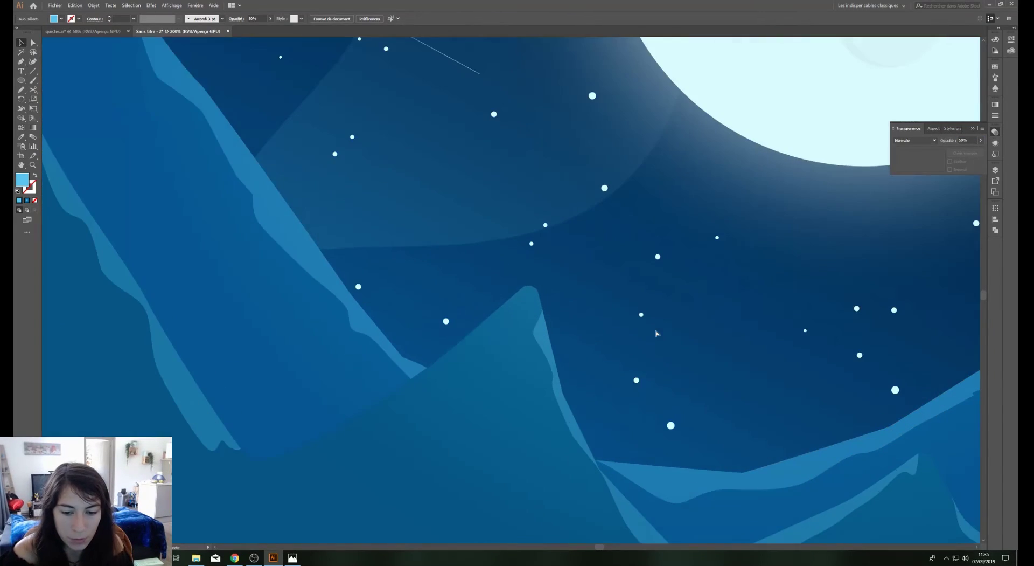
key(ctrl+plus)
key(ctrl+plus)
key(ctrl+plus)
key(ctrl+plus)
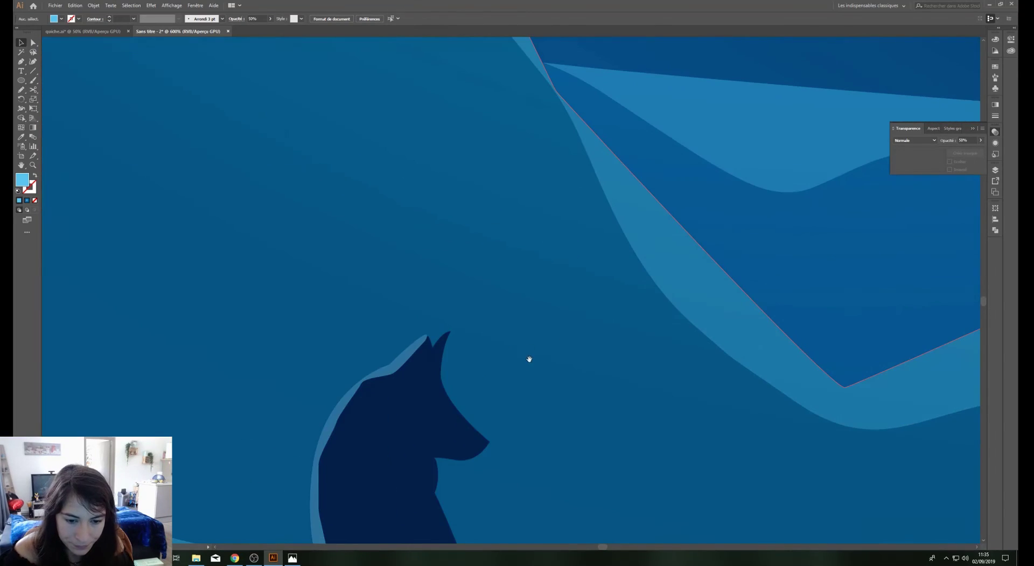
key(ctrl+plus)
key(p)
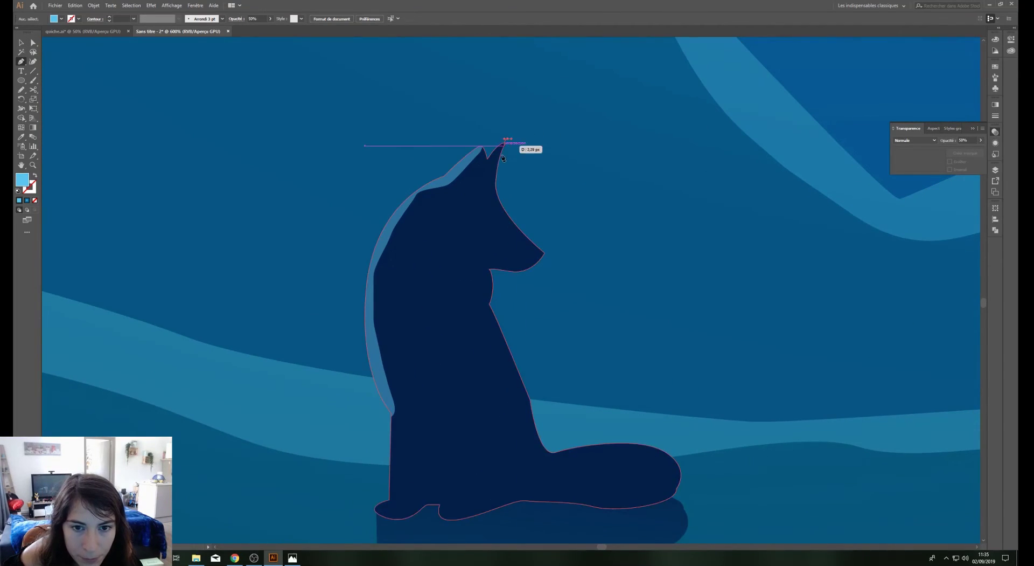
click(506, 139)
drag(490, 177, 490, 191)
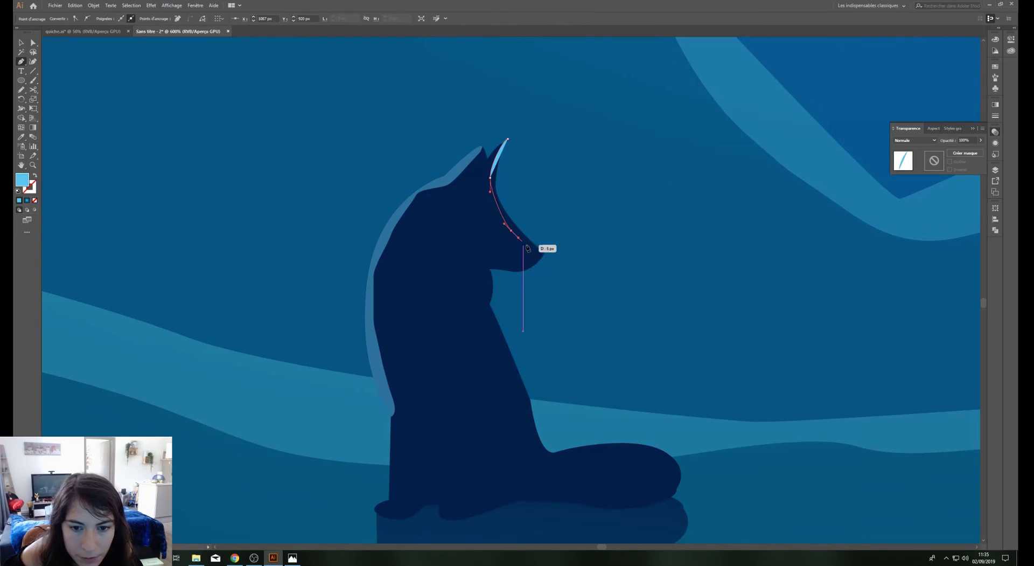
click(511, 231)
click(536, 259)
click(557, 269)
click(557, 212)
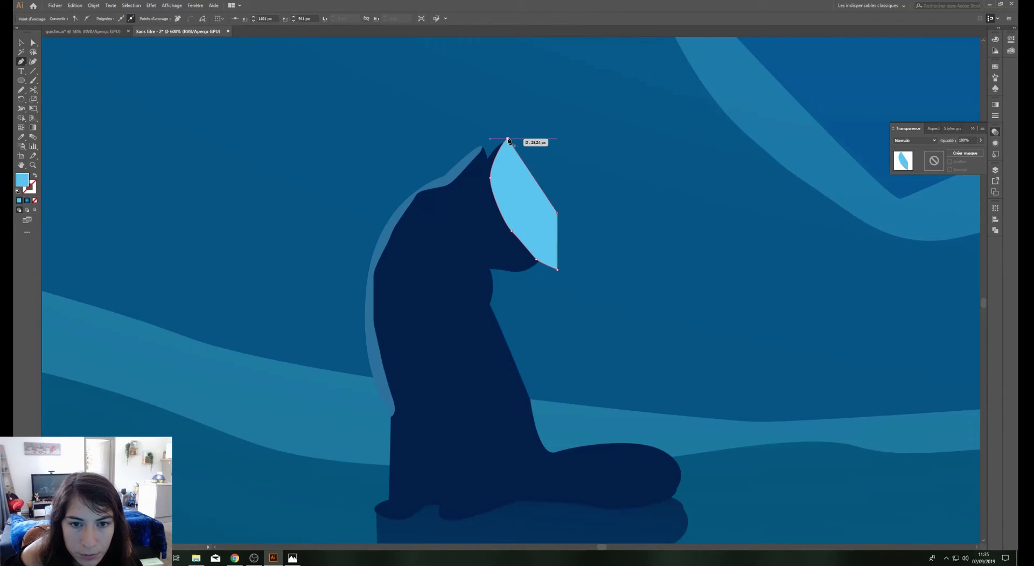
key(v)
click(613, 323)
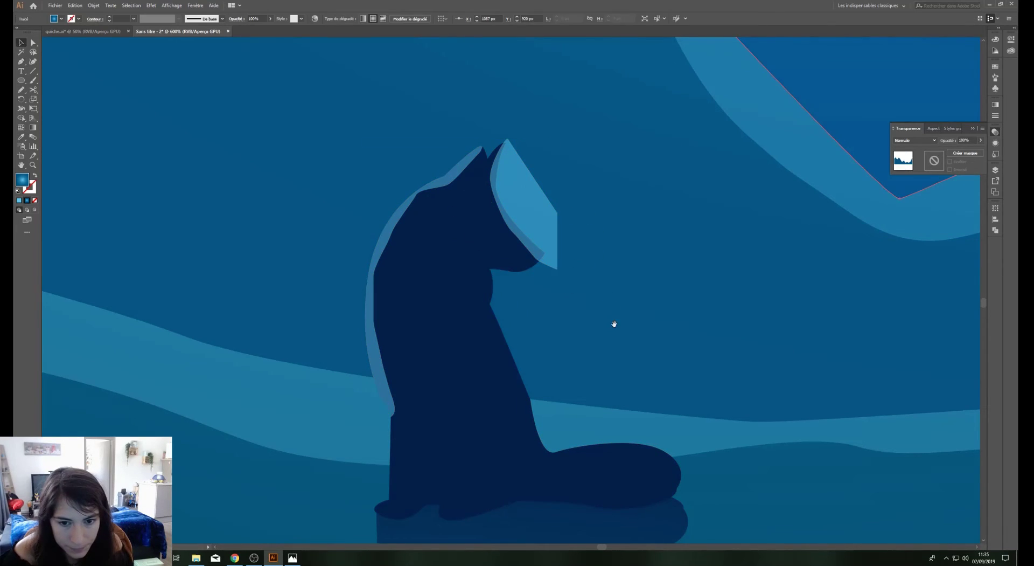
drag(613, 323, 602, 292)
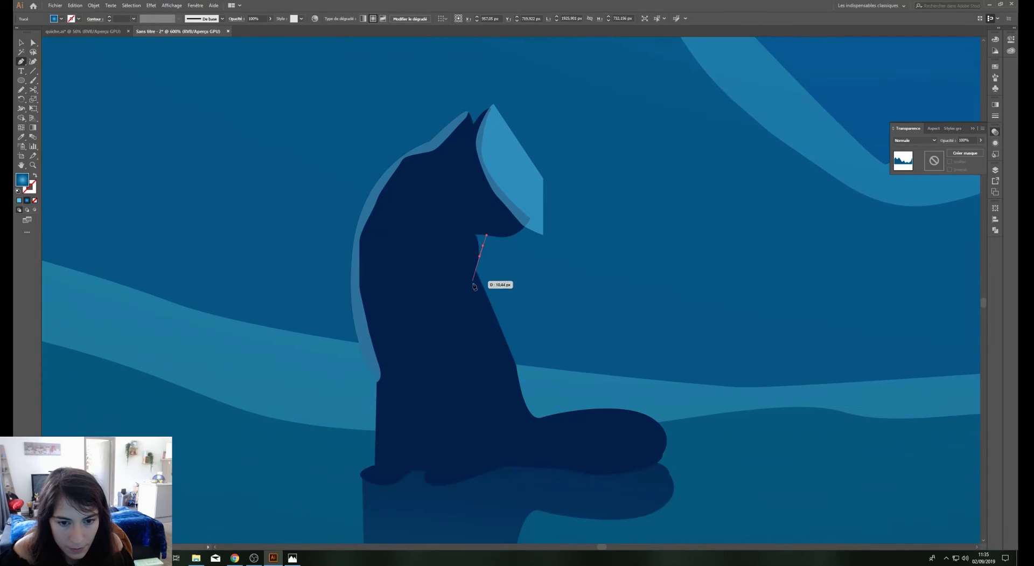
Draw a second highlight shape along the fox's chest and front
drag(474, 283, 506, 360)
mouse_move(515, 394)
mouse_down()
mouse_move(543, 425)
mouse_move(645, 425)
mouse_move(663, 437)
mouse_up()
key(ctrl+z)
key(ctrl+z)
key(ctrl+z)
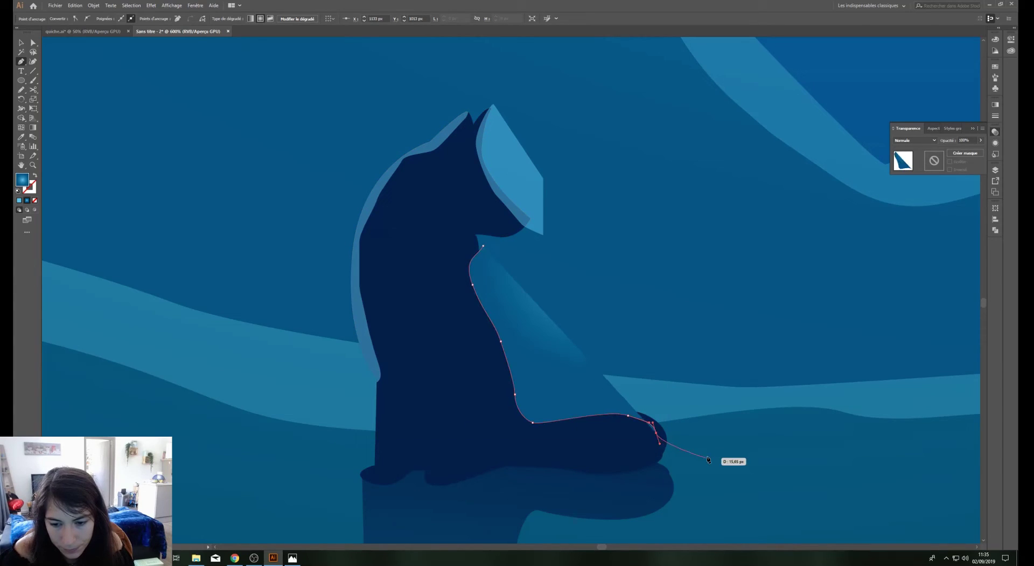
click(706, 443)
click(632, 355)
click(477, 248)
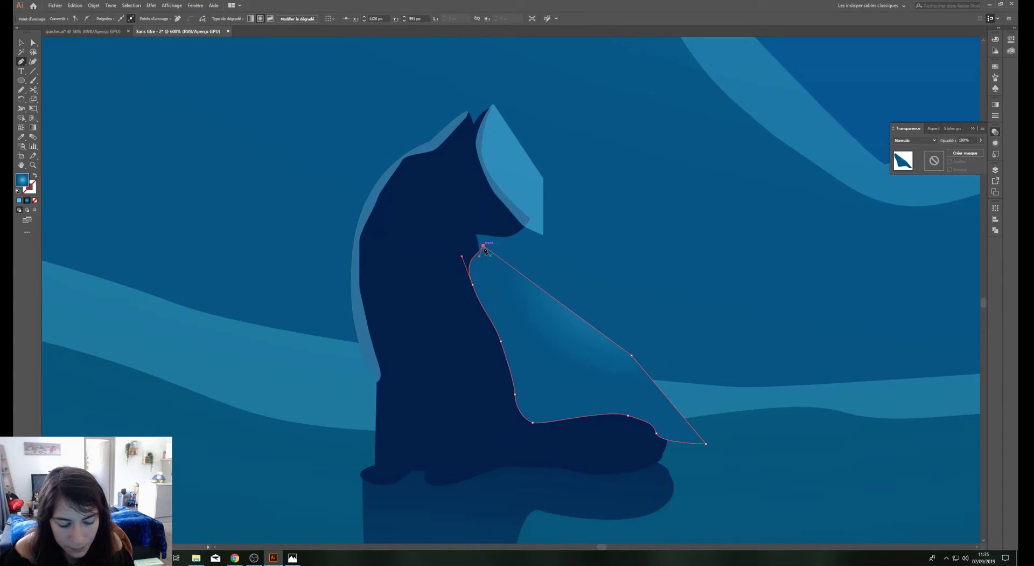
key(v)
Select the highlights with the fox body and delete their parts outside the silhouette
shift+click(530, 198)
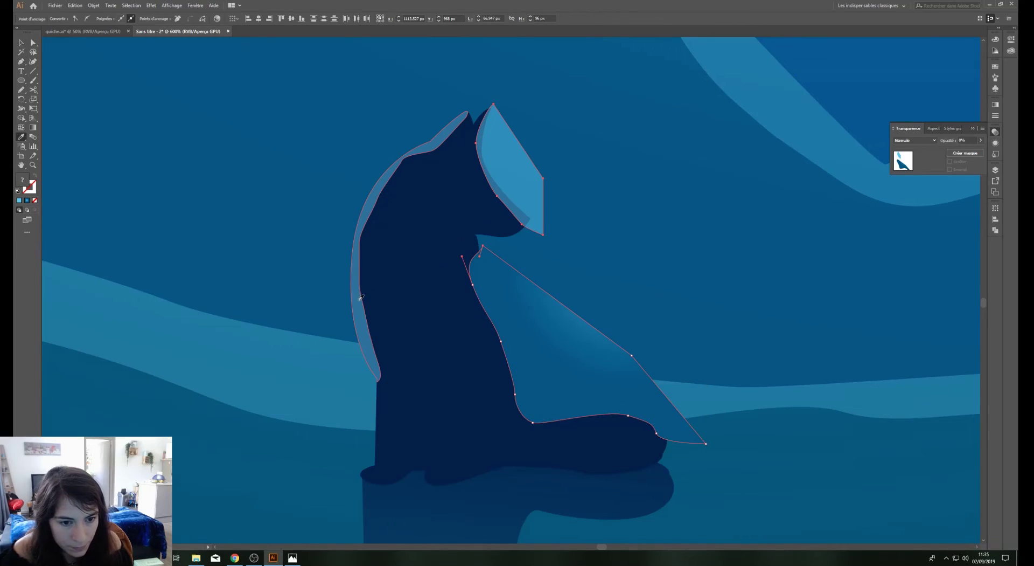
shift+click(396, 295)
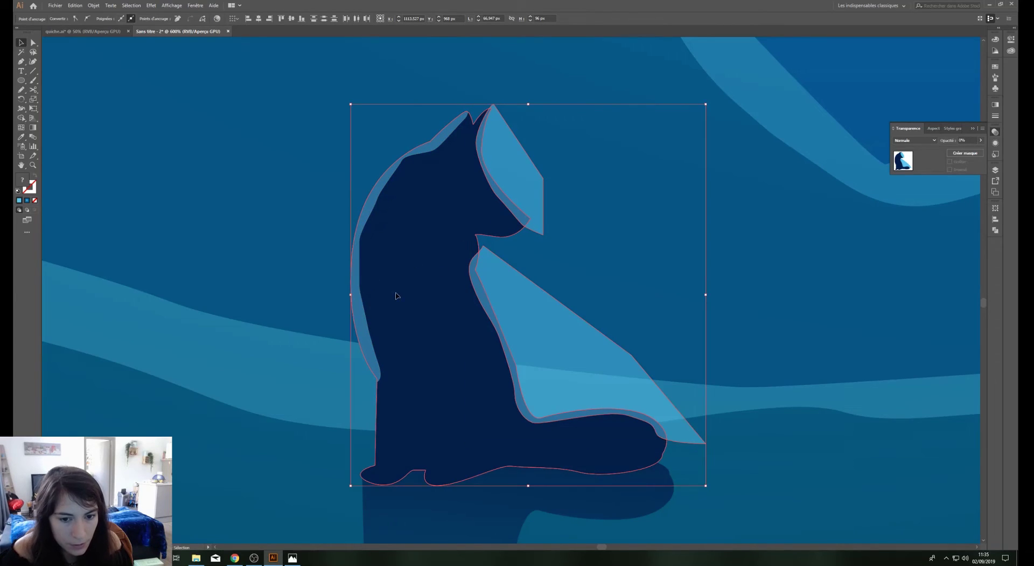
click(22, 118)
alt+drag(547, 324, 574, 334)
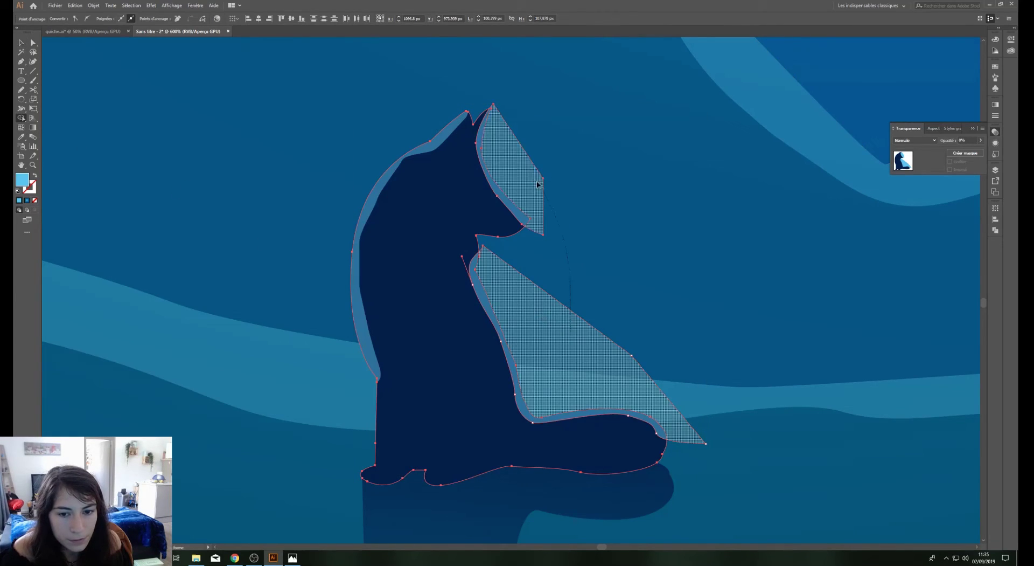
click(586, 265)
key(ctrl+1)
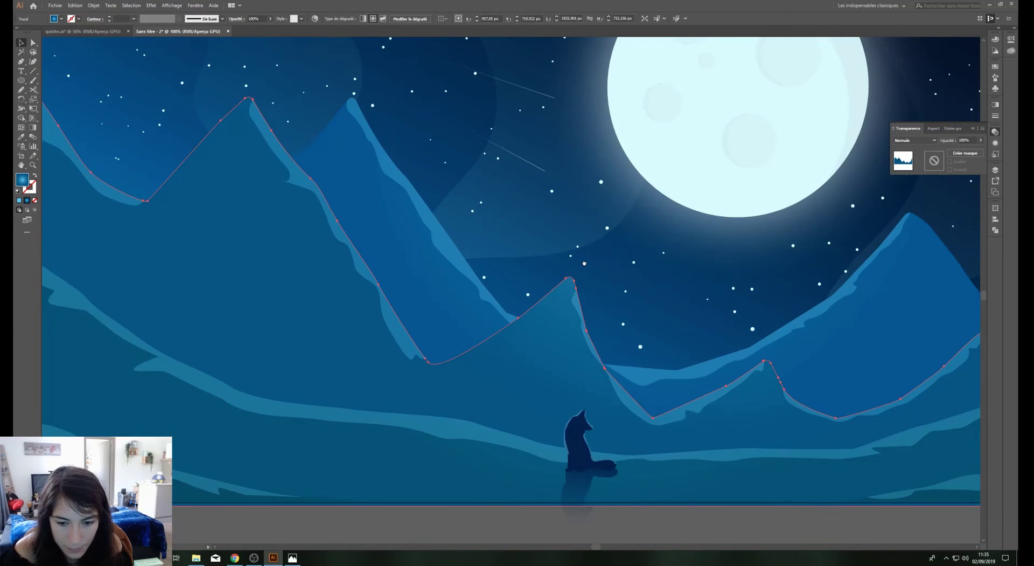
Draw a four-sided beam shape from the moon's edge down to the ground near the fox
key(ctrl+shift+a)
key(ctrl+minus)
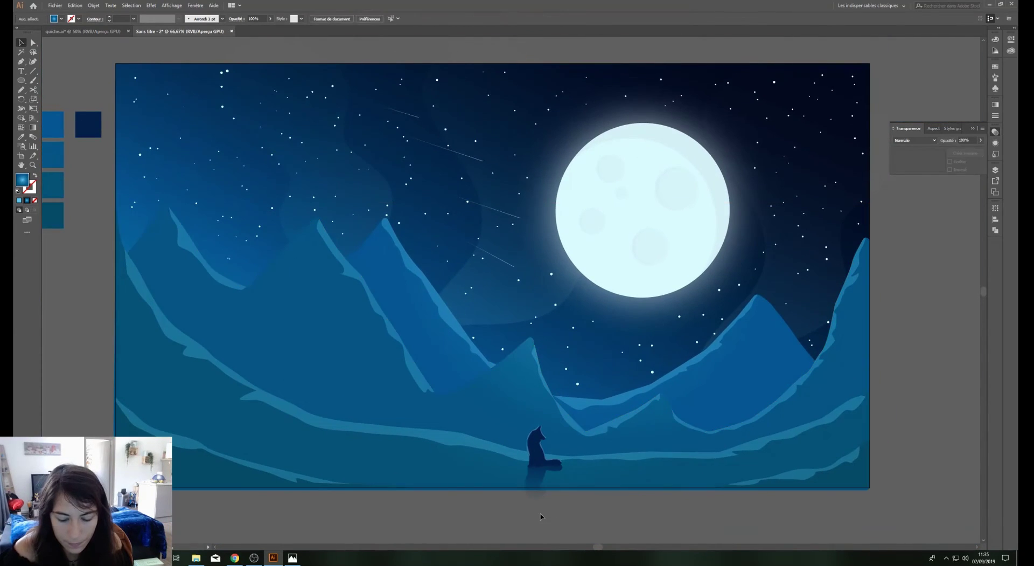
key(ctrl+minus)
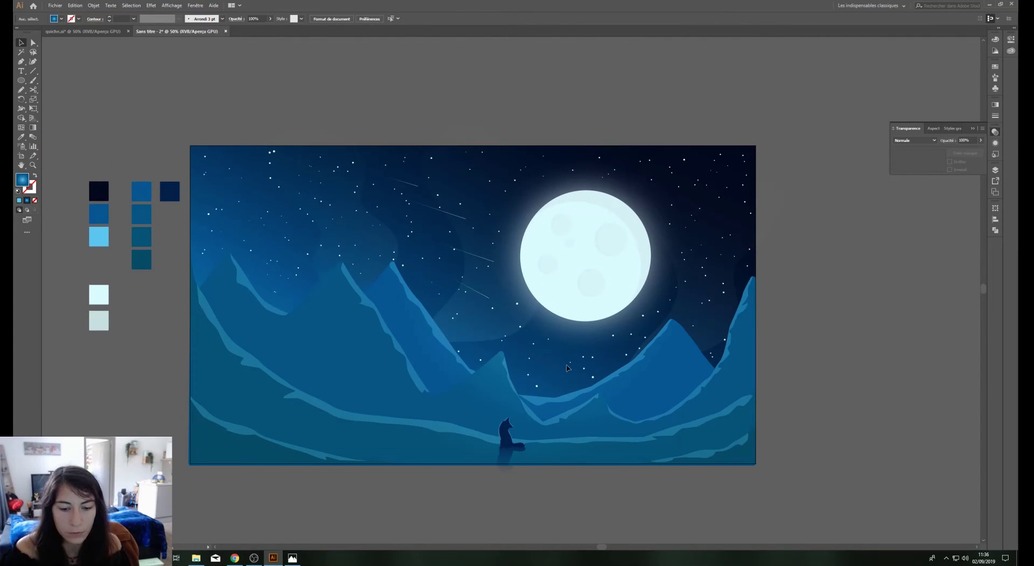
key(ctrl+plus)
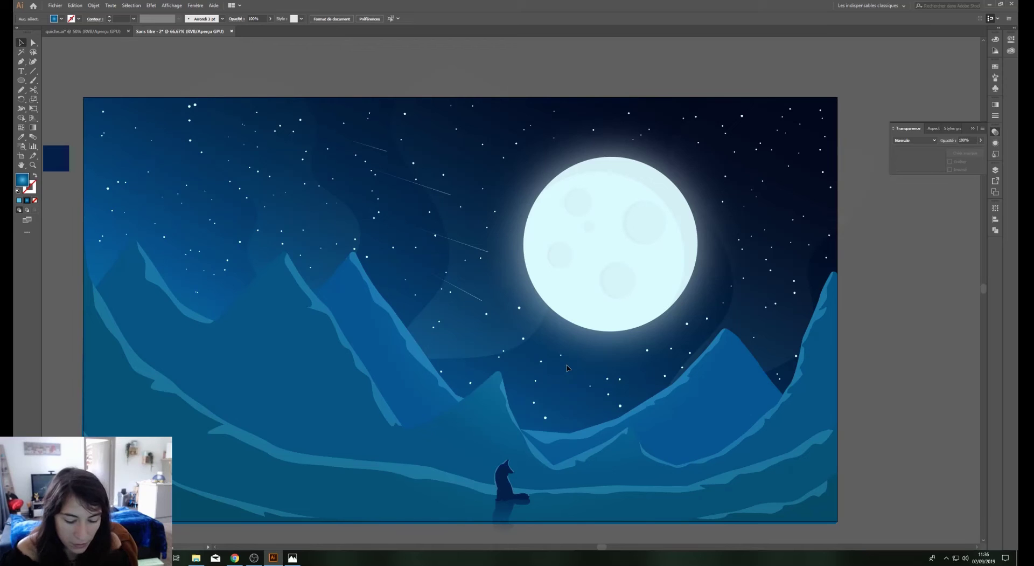
click(682, 293)
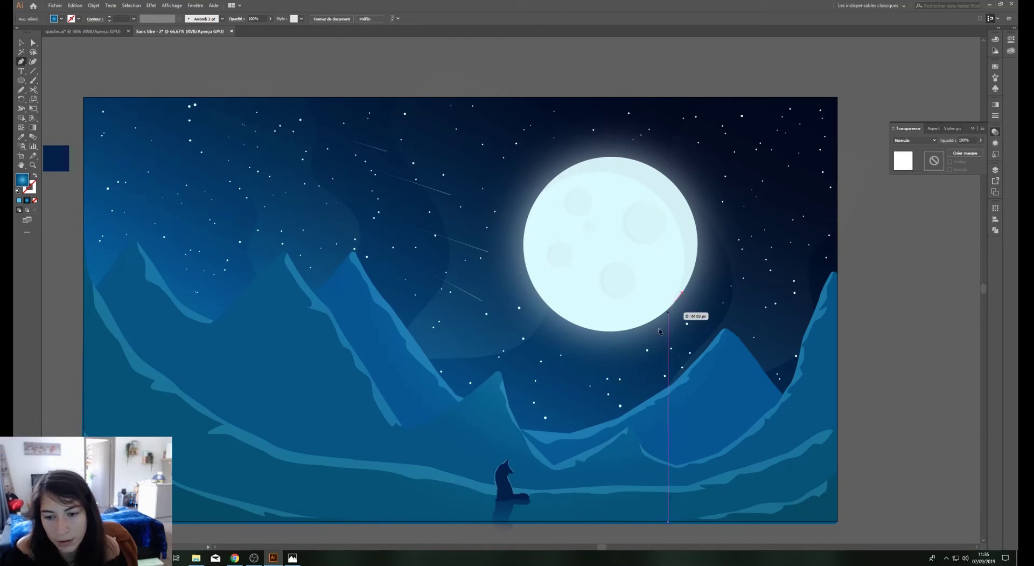
click(530, 504)
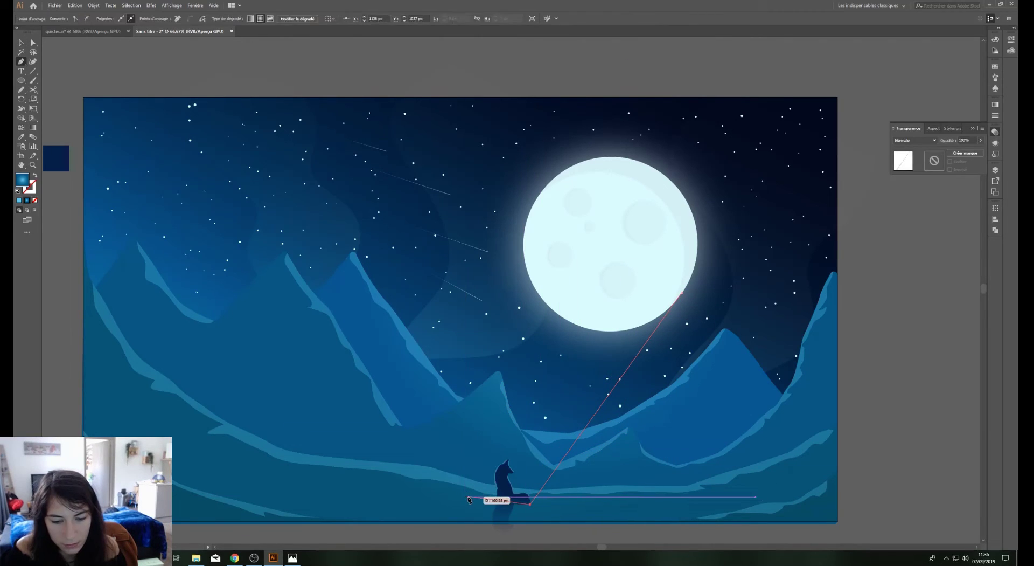
click(468, 497)
key(ctrl+z)
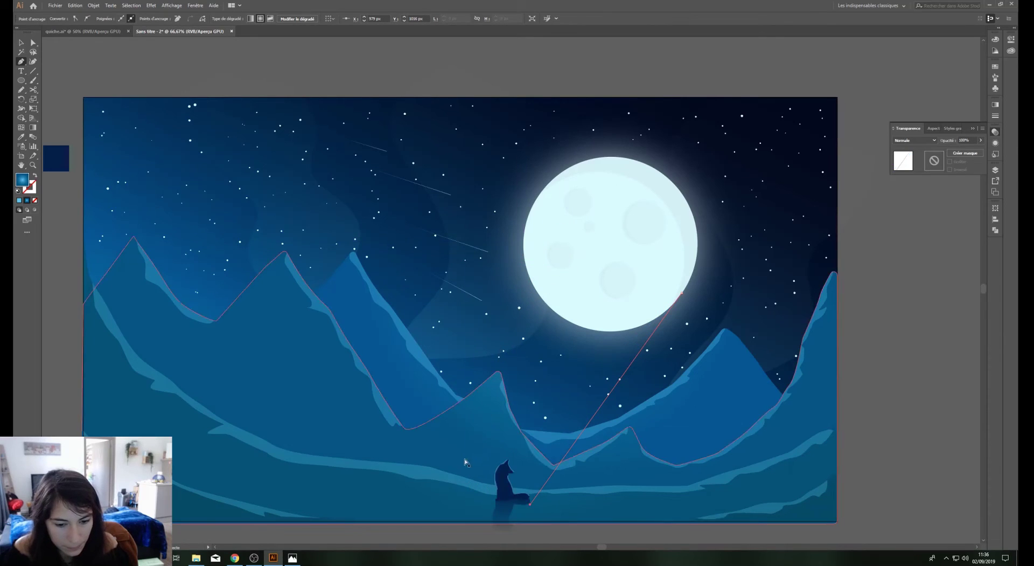
click(451, 493)
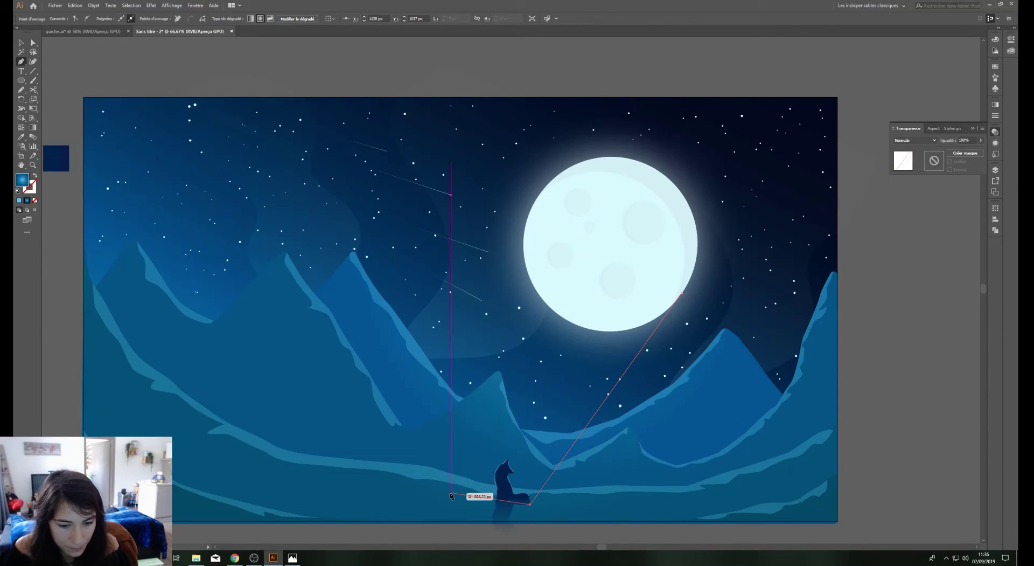
click(530, 216)
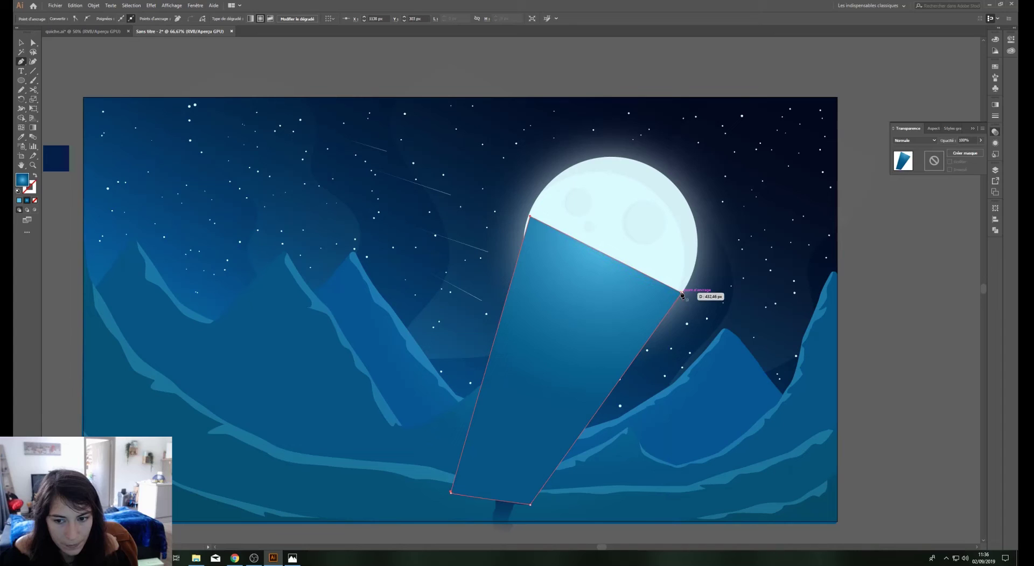
click(679, 293)
Fill the beam with the pale cyan swatch
key(ctrl+minus)
drag(377, 295, 630, 295)
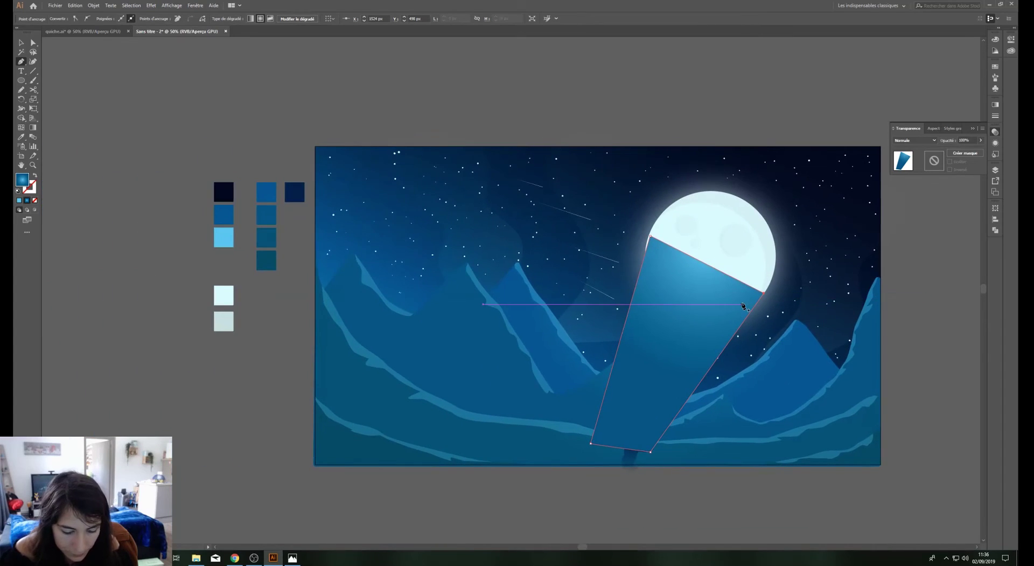
key(i)
click(226, 297)
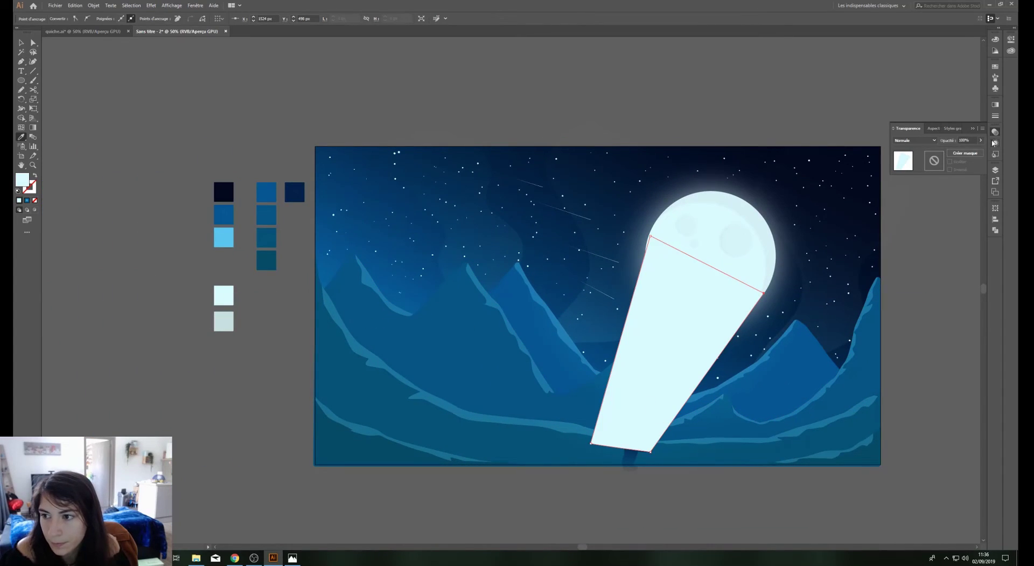
click(995, 105)
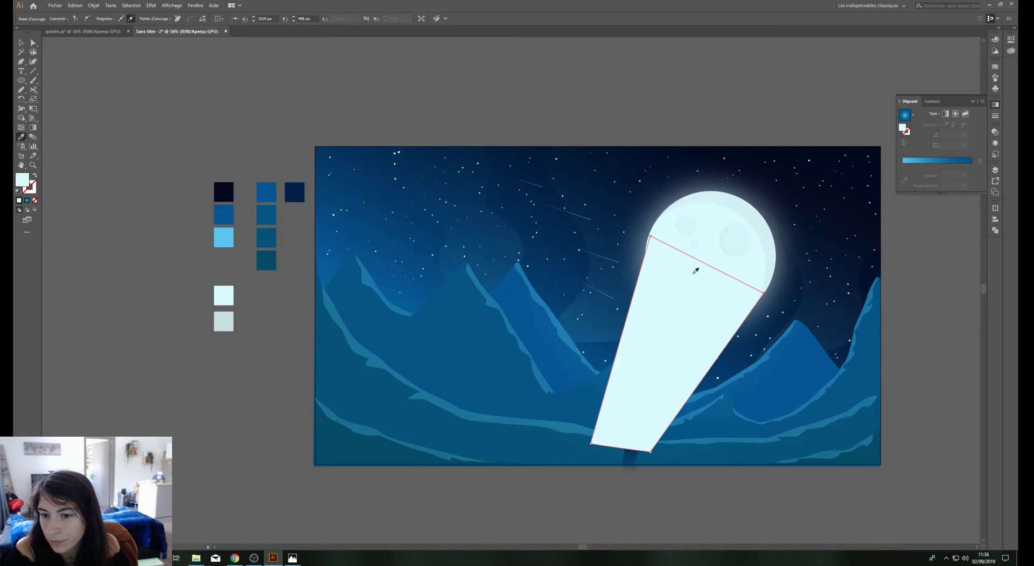
Give the beam a linear gradient with both stops set to pale cyan
click(33, 127)
click(958, 160)
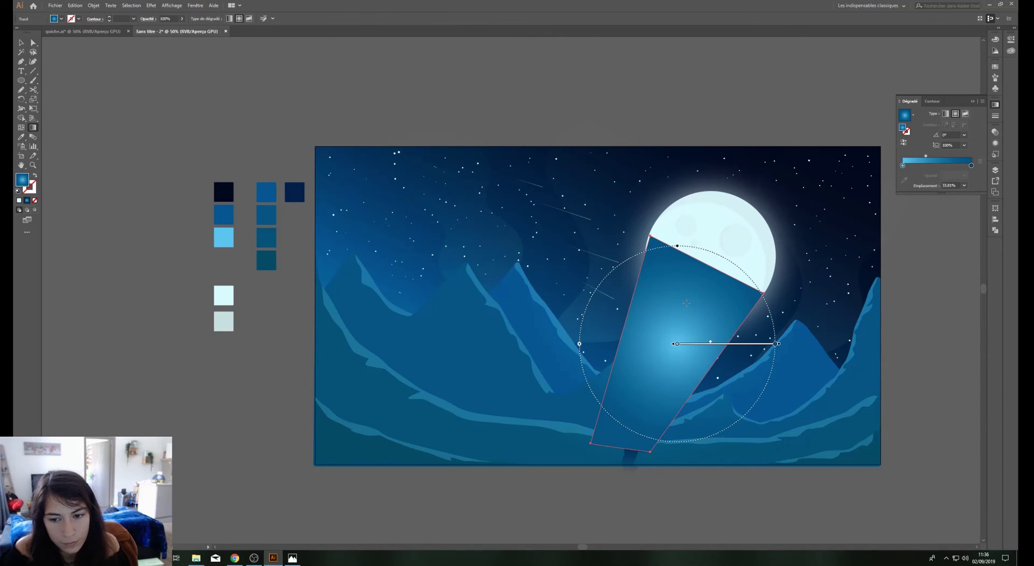
click(946, 114)
click(903, 165)
click(905, 180)
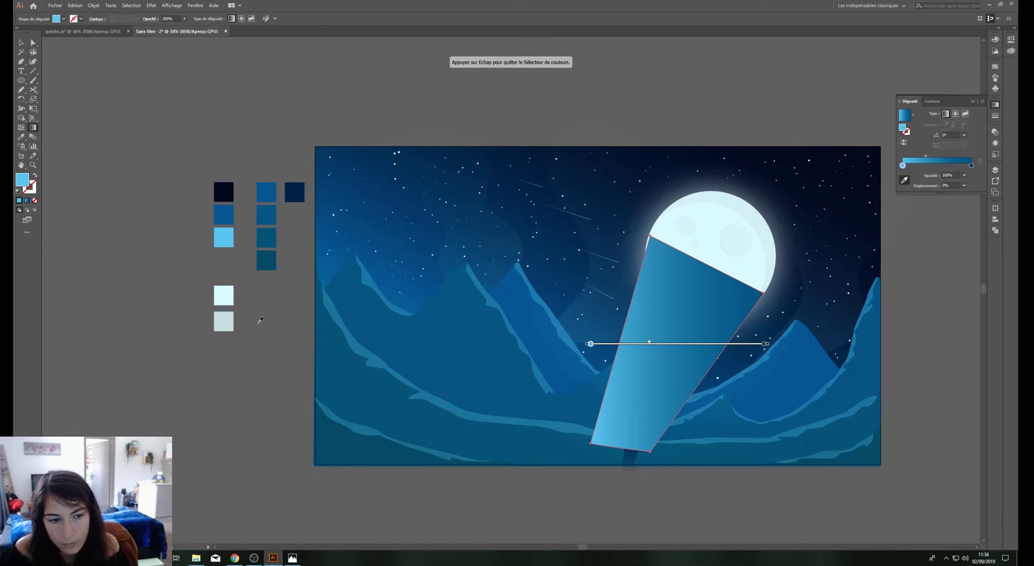
click(223, 295)
click(972, 166)
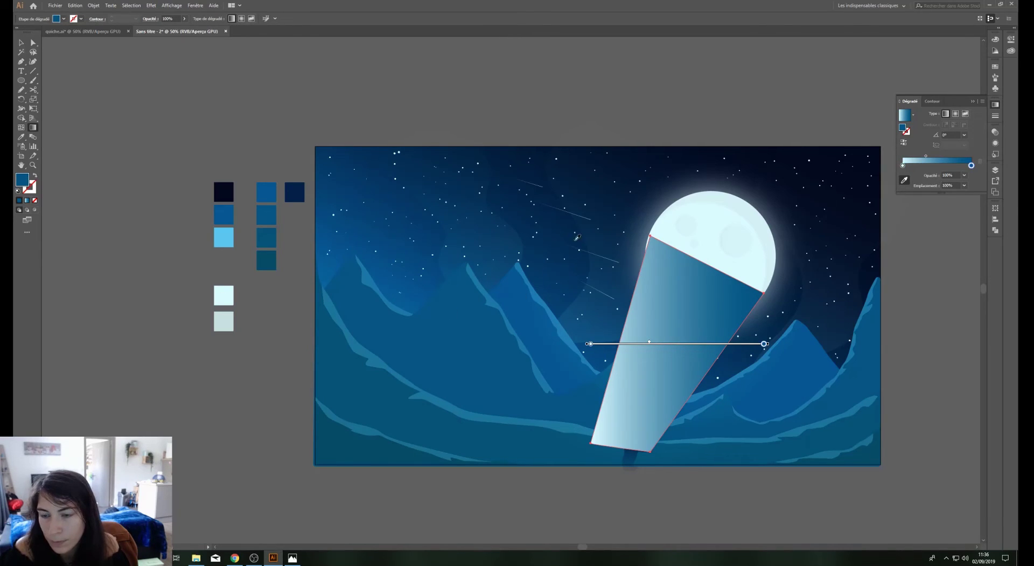
click(218, 296)
Set one gradient stop to 0% opacity and run the fade from moon to fox
key(v)
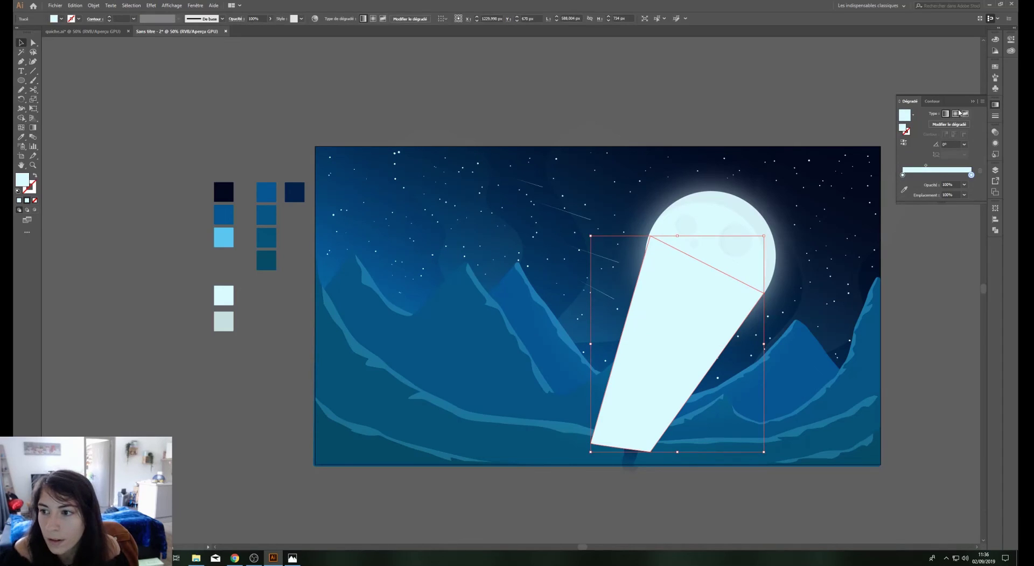
click(965, 184)
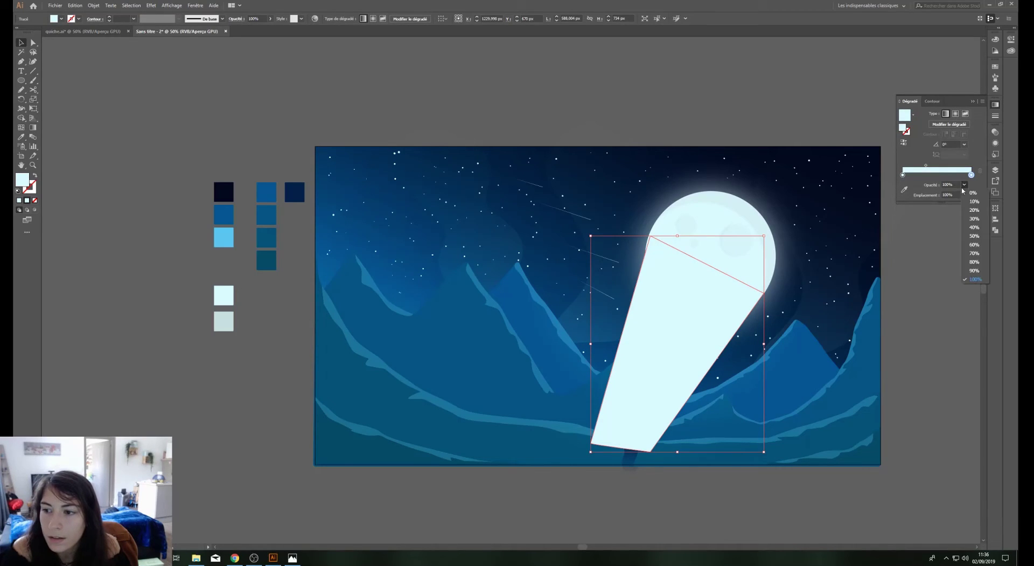
click(967, 193)
click(33, 128)
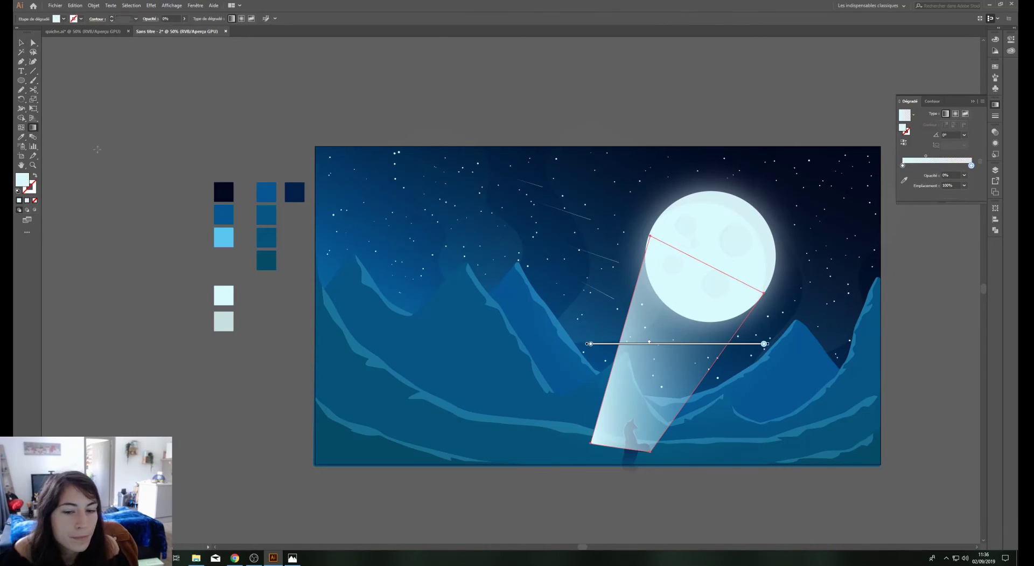
drag(702, 231, 623, 449)
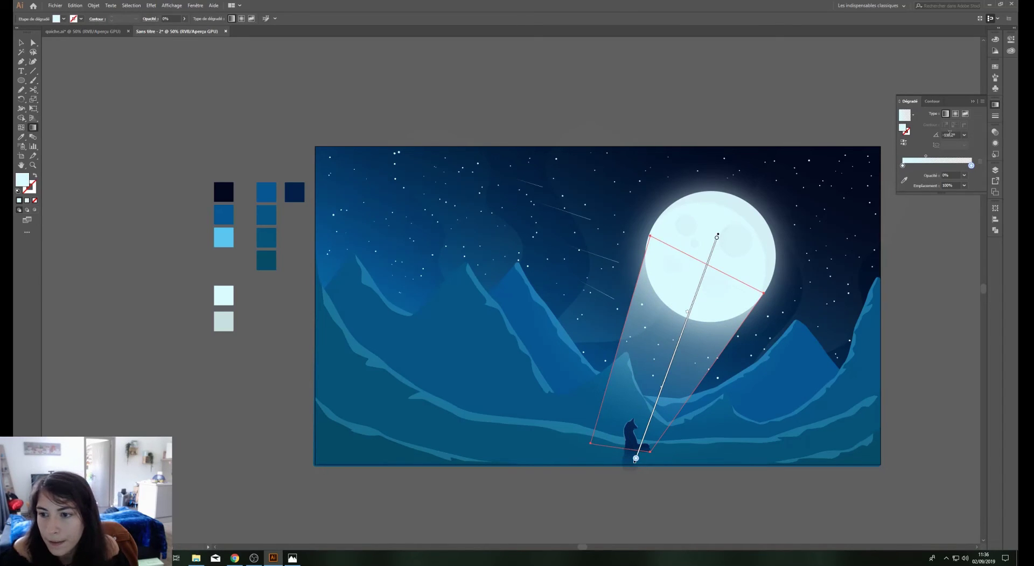
Set the beam's overall opacity to 10%
key(v)
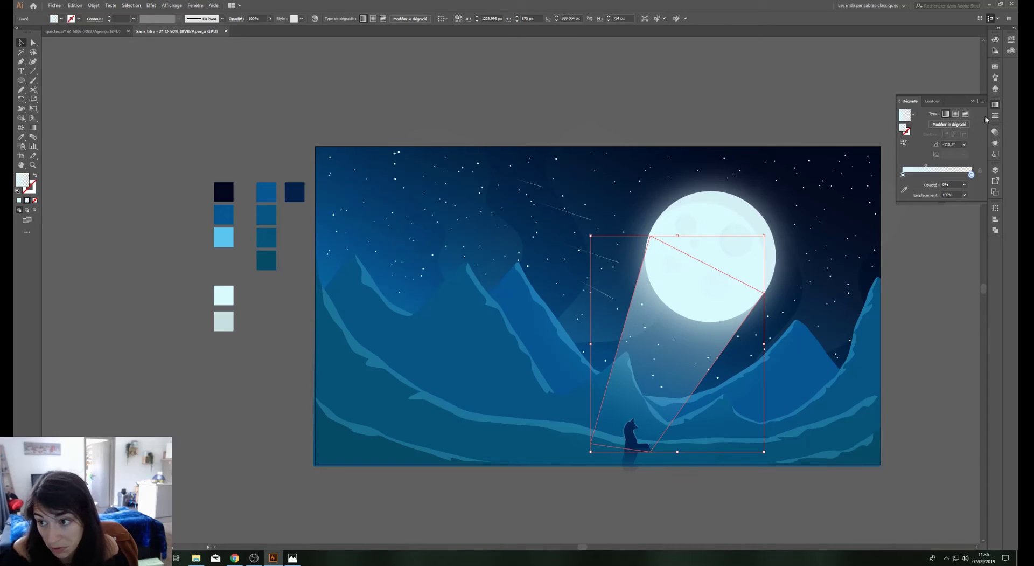
click(996, 132)
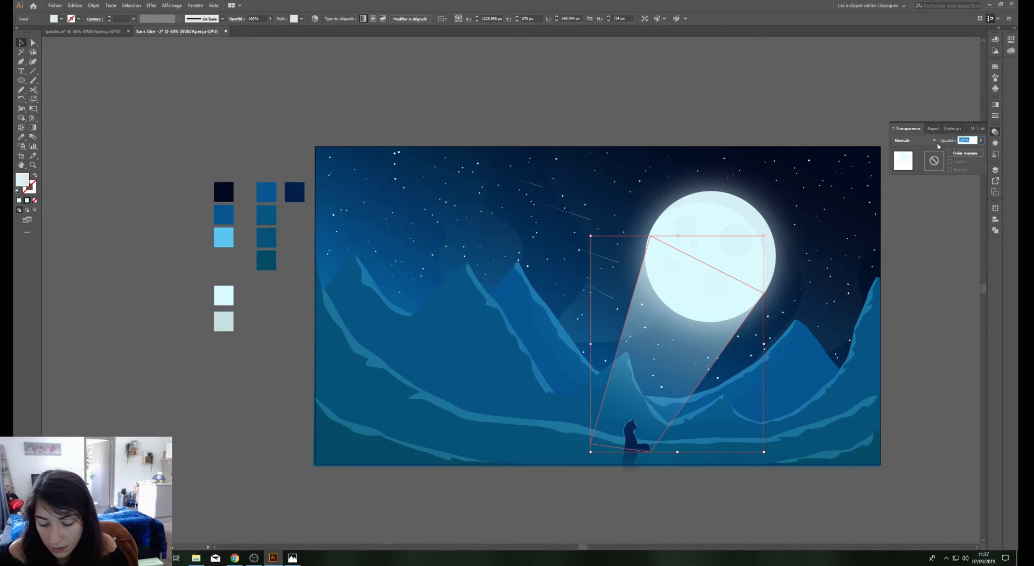
text(10)
key(Return)
click(888, 276)
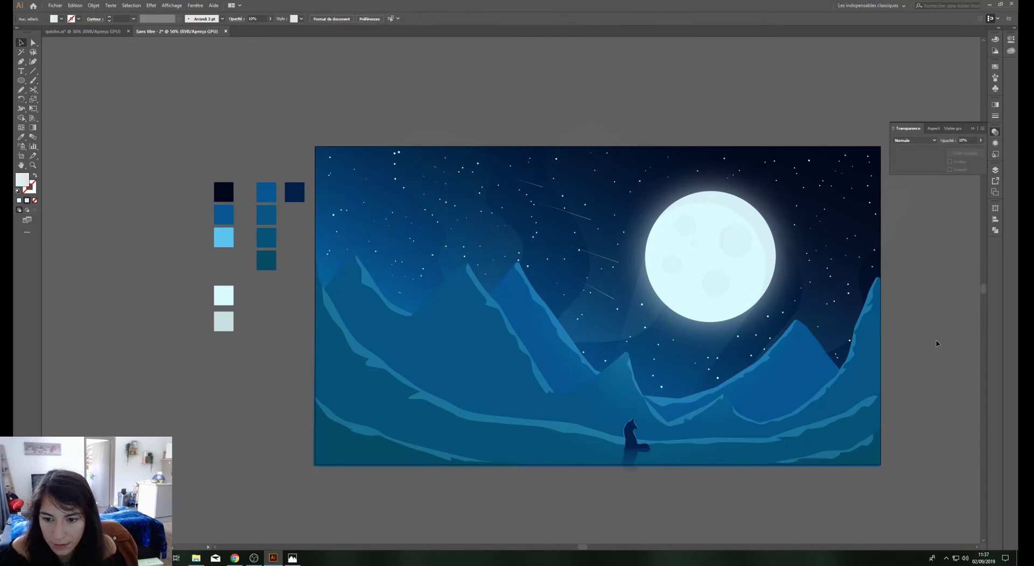
Apply a 20-pixel Gaussian blur to the moonbeam
drag(936, 343, 881, 335)
click(654, 344)
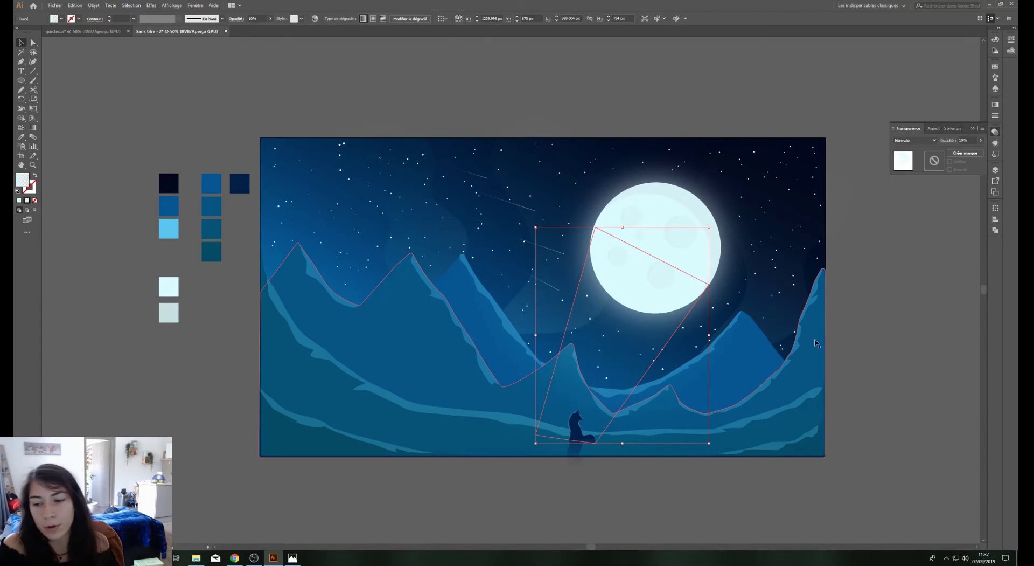
click(893, 324)
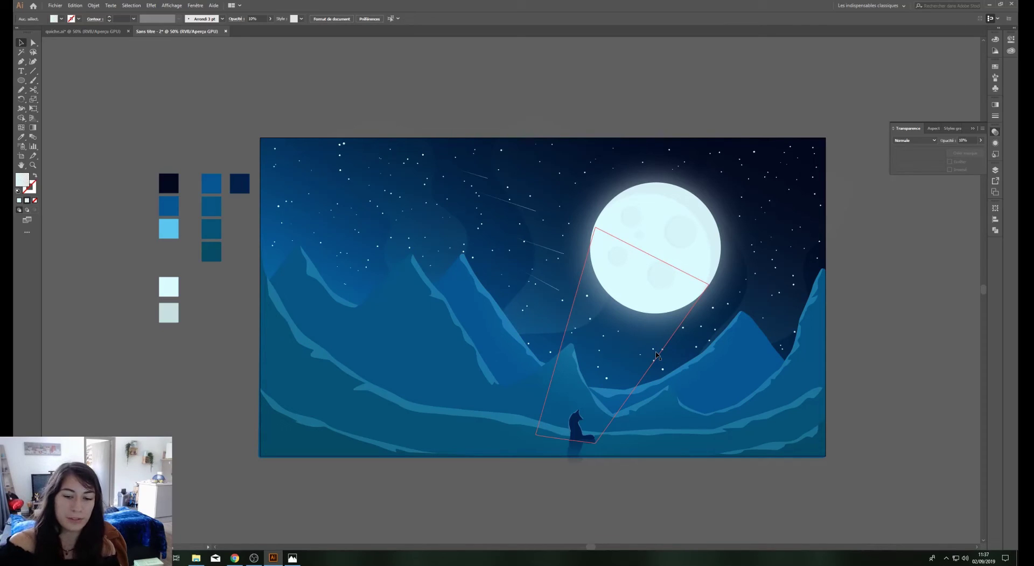
click(657, 355)
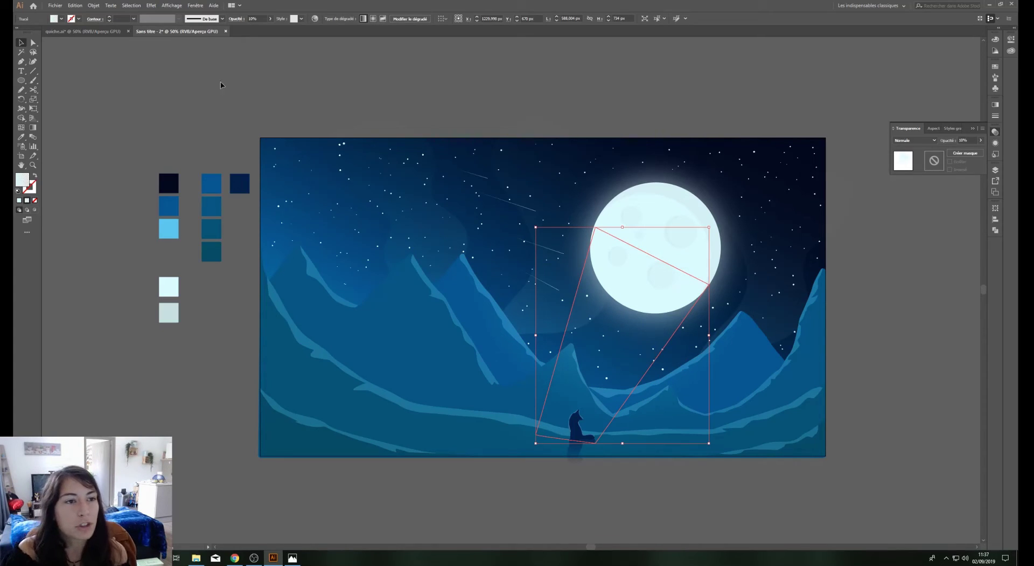
click(151, 6)
mouse_move(169, 136)
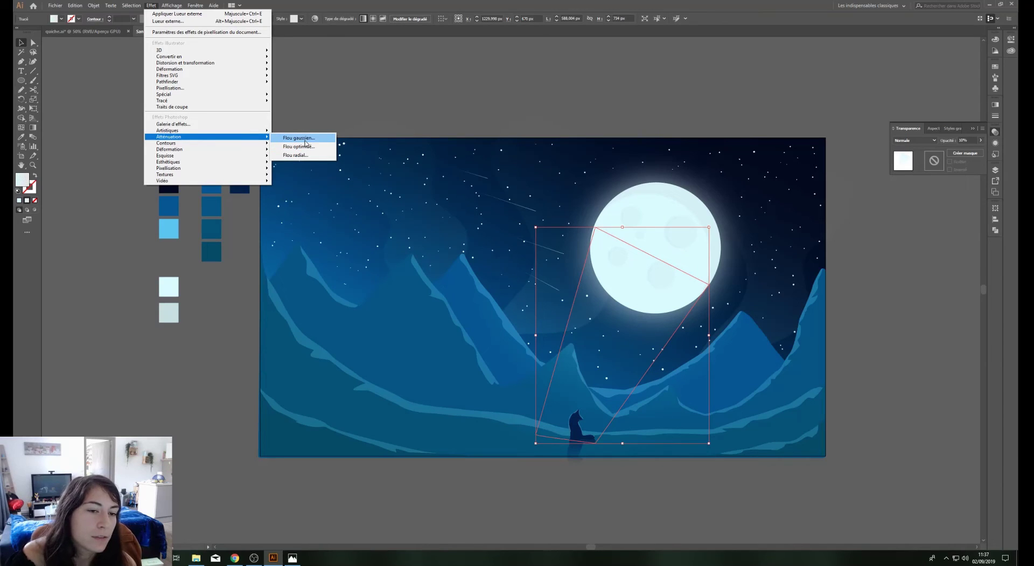
click(306, 142)
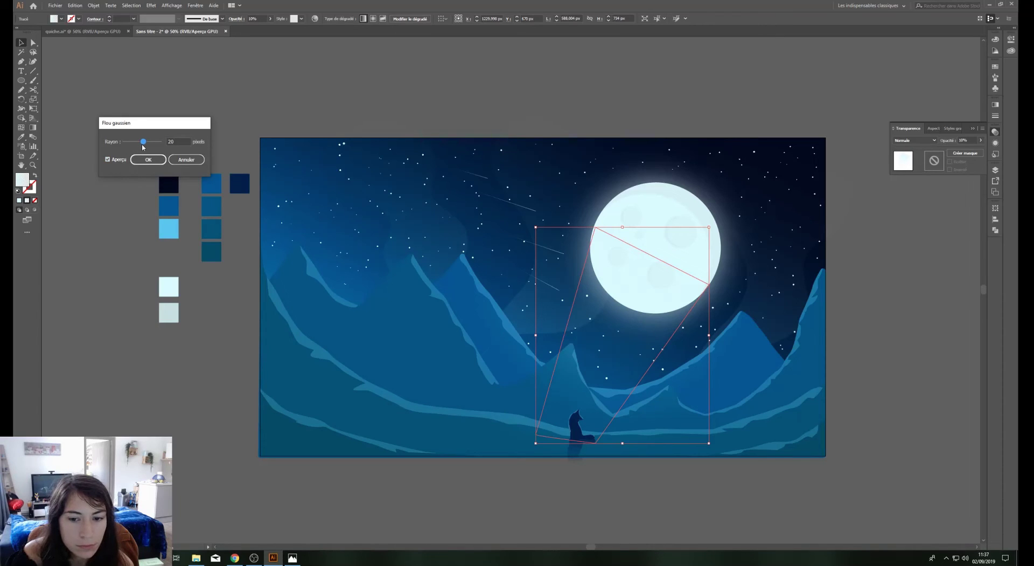
click(148, 160)
click(219, 374)
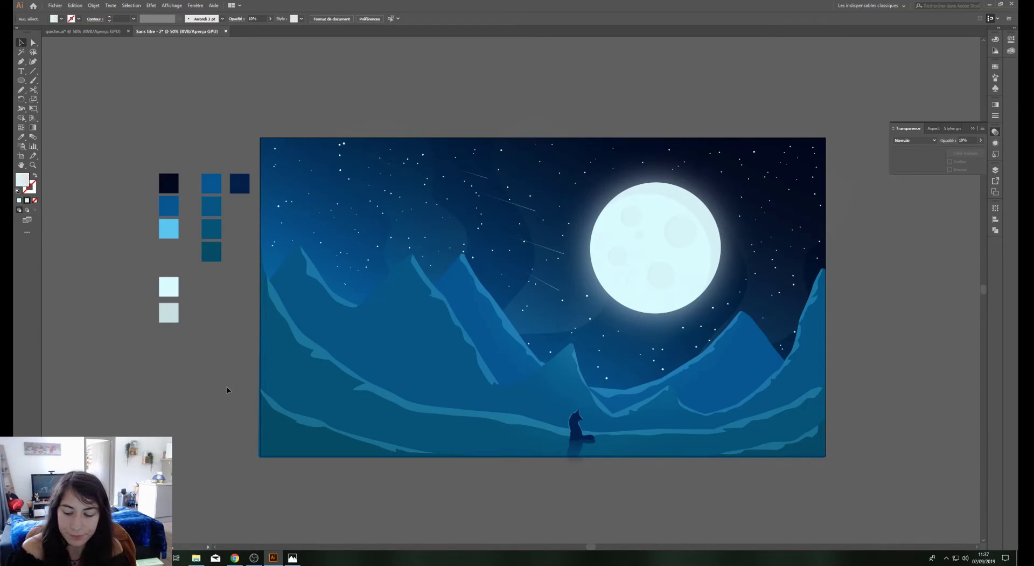
scroll(538, 297, right, 3)
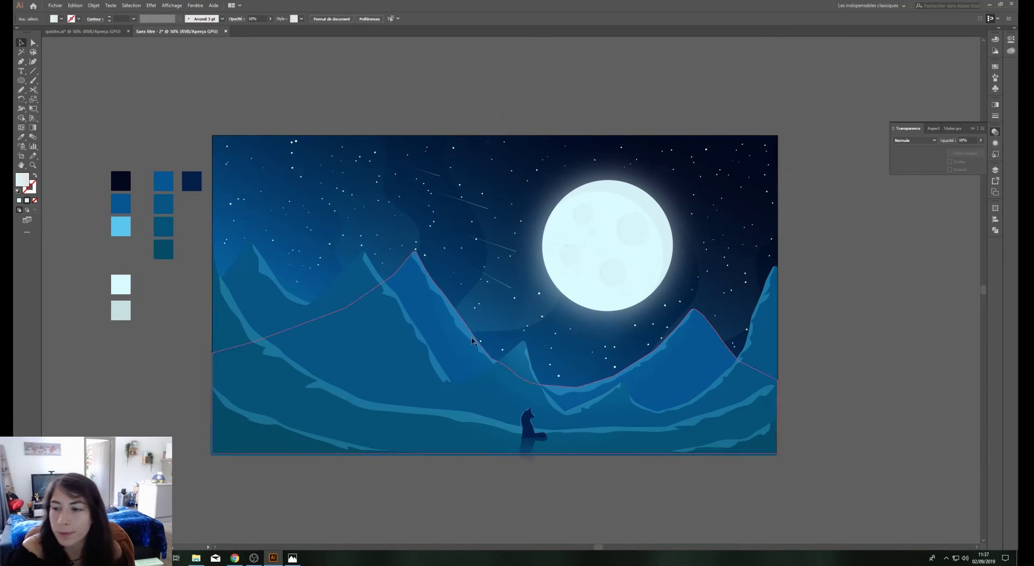
Expand and collapse the bg layer in the layer list, then select the stars layer
click(996, 170)
click(892, 178)
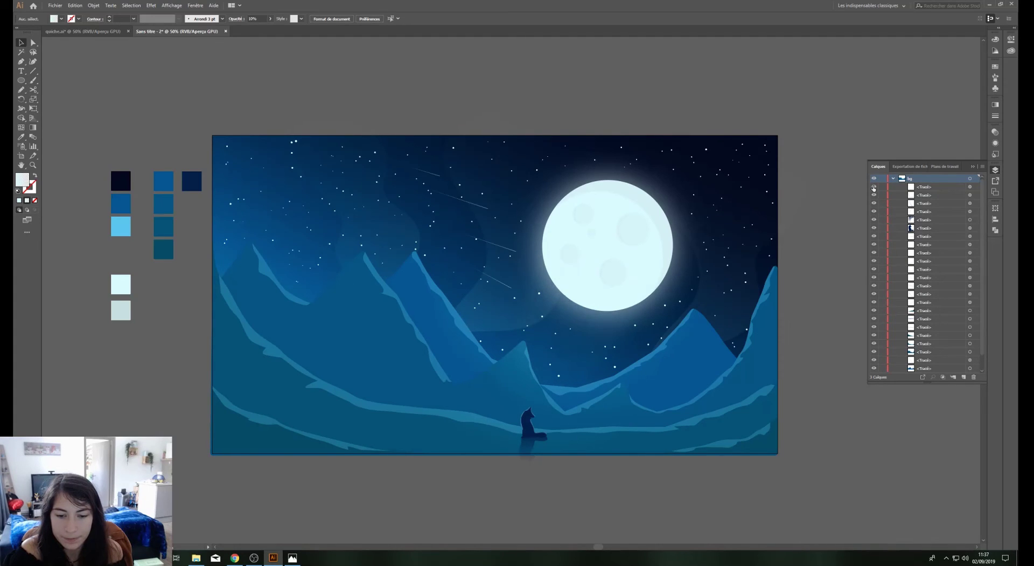
click(972, 168)
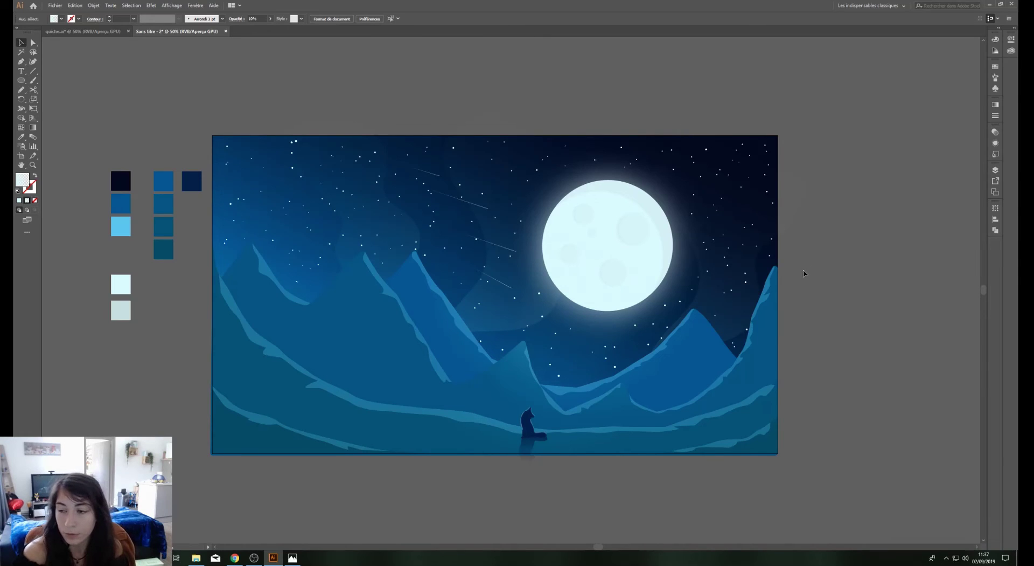
click(996, 171)
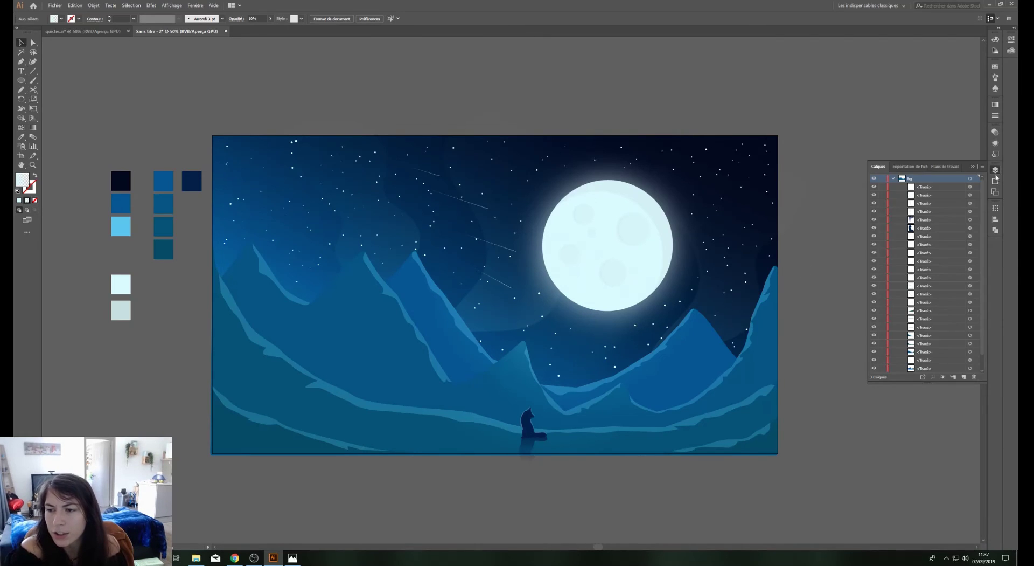
click(893, 179)
click(918, 188)
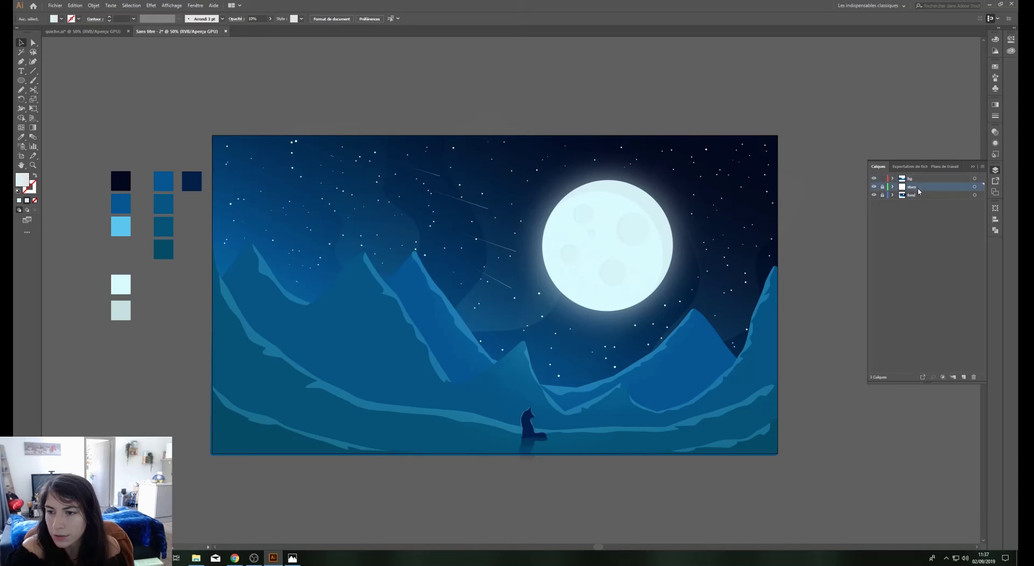
click(973, 167)
Draw a pale-cyan four-point star beside the artboard and nudge it down and right
key(ctrl+plus)
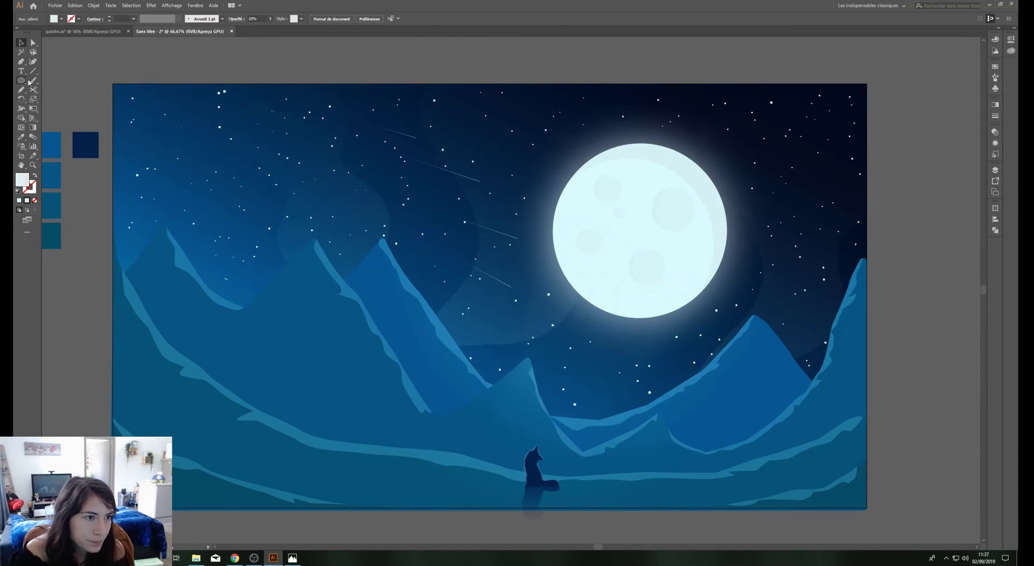
drag(24, 81, 54, 120)
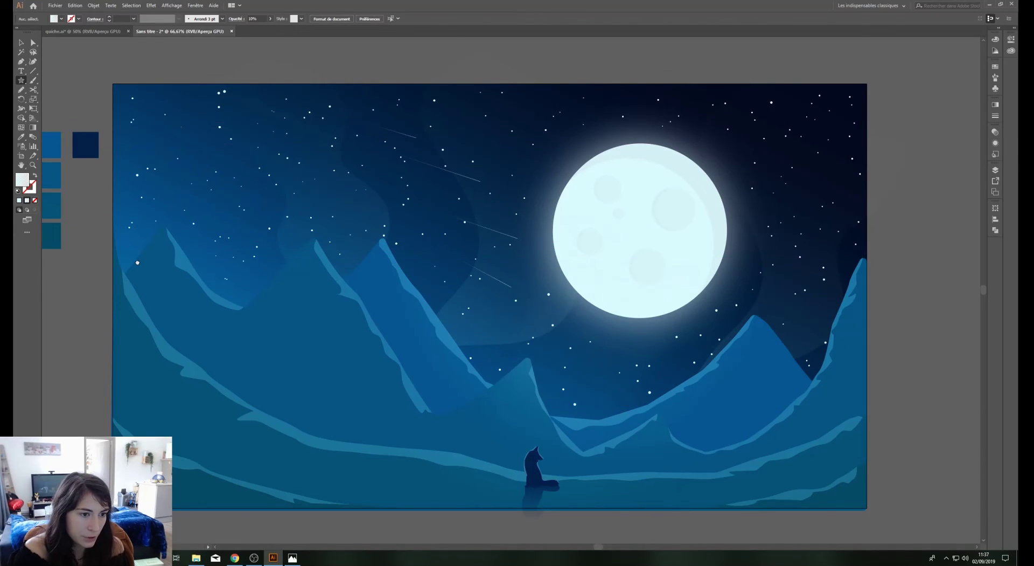
drag(138, 262, 300, 221)
drag(203, 304, 202, 322)
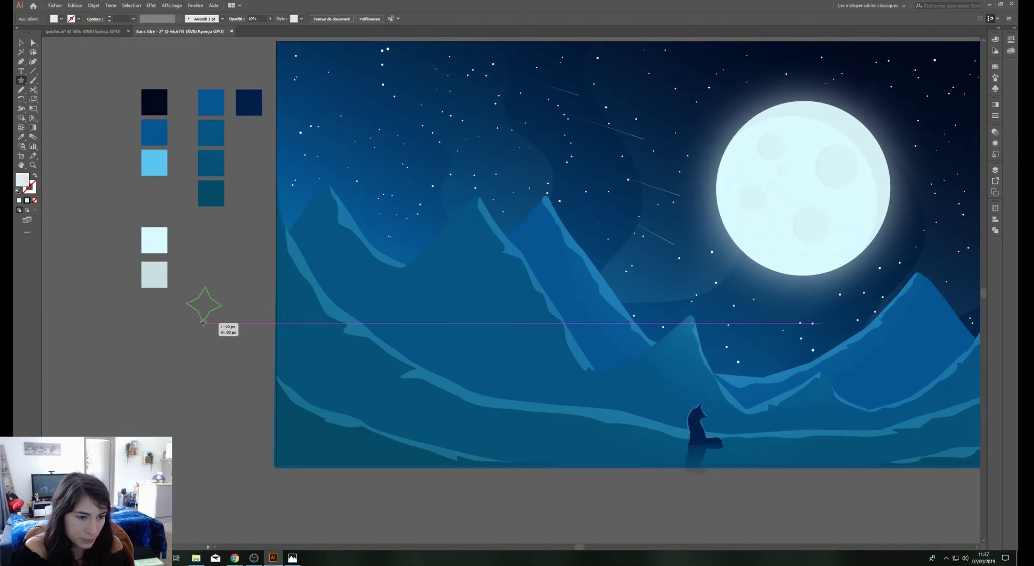
key(i)
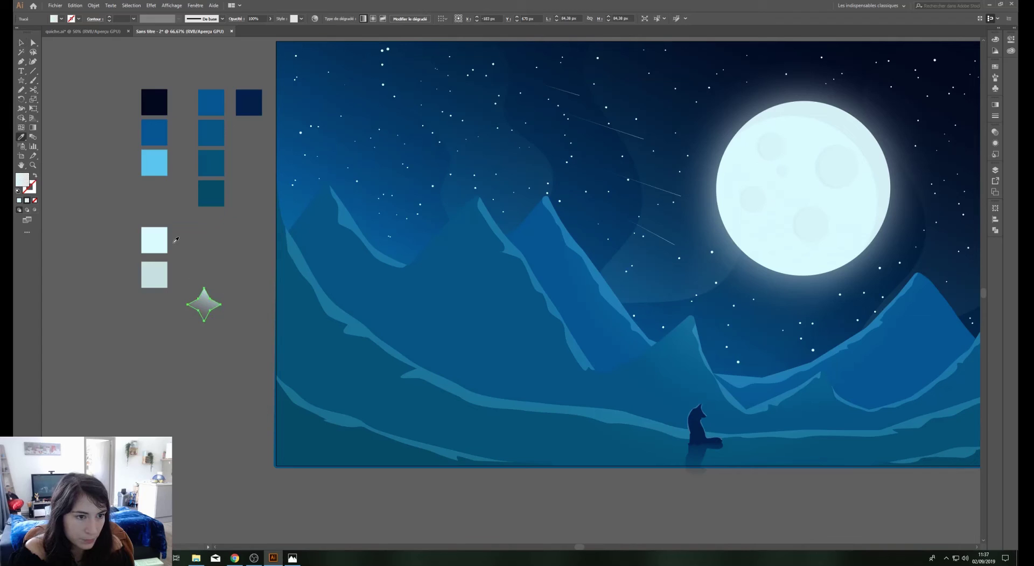
click(162, 236)
key(v)
click(198, 368)
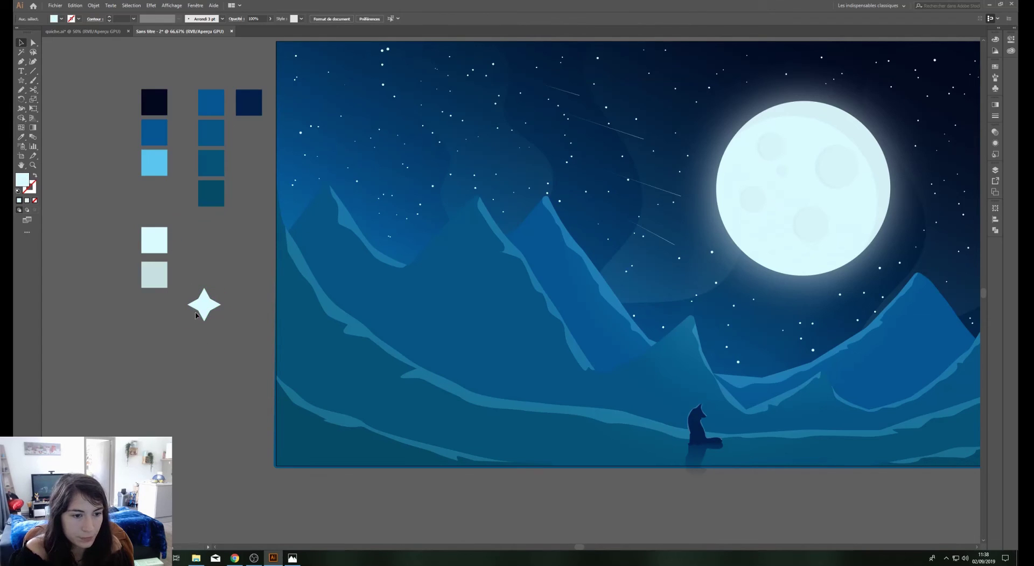
mouse_move(207, 312)
mouse_down()
mouse_move(234, 364)
mouse_move(241, 356)
mouse_up()
key(ctrl+plus)
key(ctrl+plus)
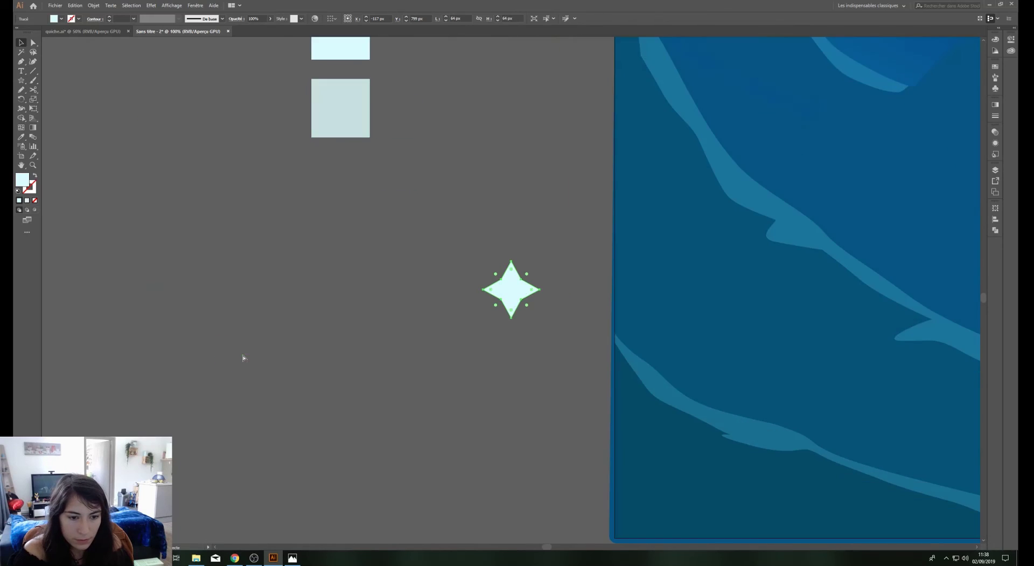
key(ctrl+plus)
key(ctrl+plus)
key(ctrl+plus)
key(ctrl+plus)
Pull the star's four inner anchors toward its centre for long, thin points
key(a)
drag(485, 266, 504, 293)
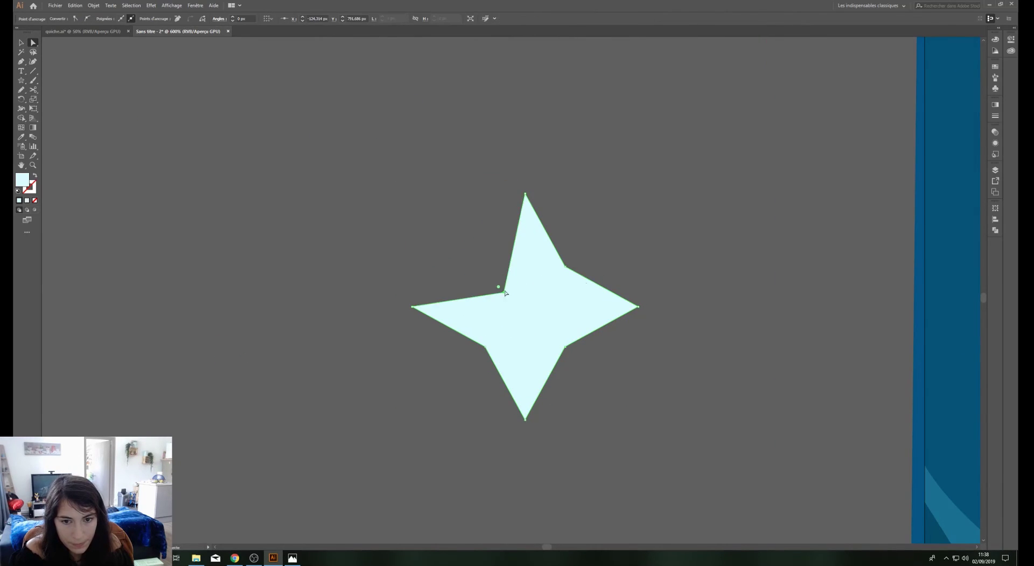
drag(565, 266, 536, 292)
drag(486, 347, 501, 324)
drag(565, 346, 536, 324)
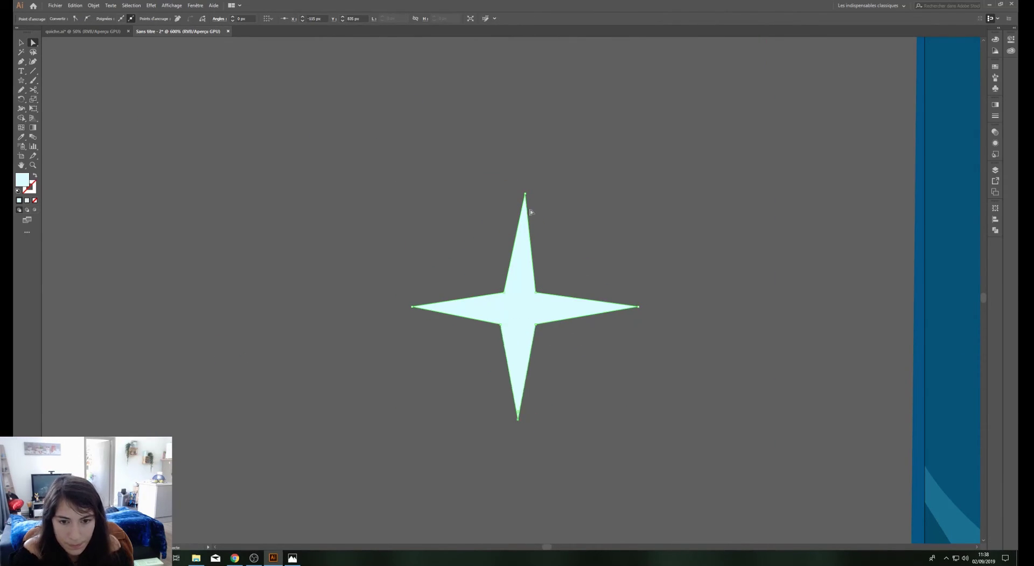
key(v)
click(604, 362)
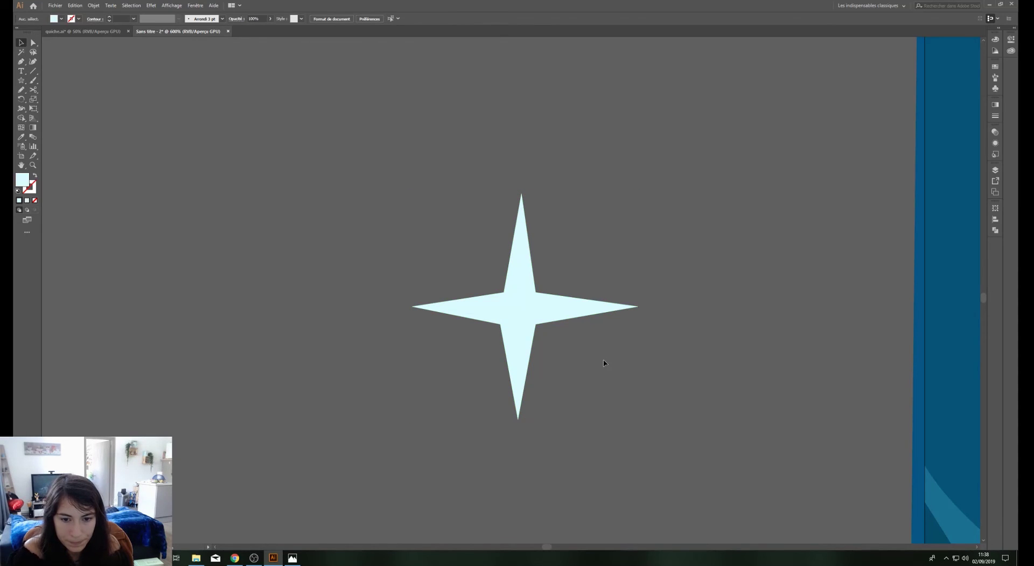
Check the star's lower-left inner anchor, then zoom out to the full illustration
click(499, 326)
key(a)
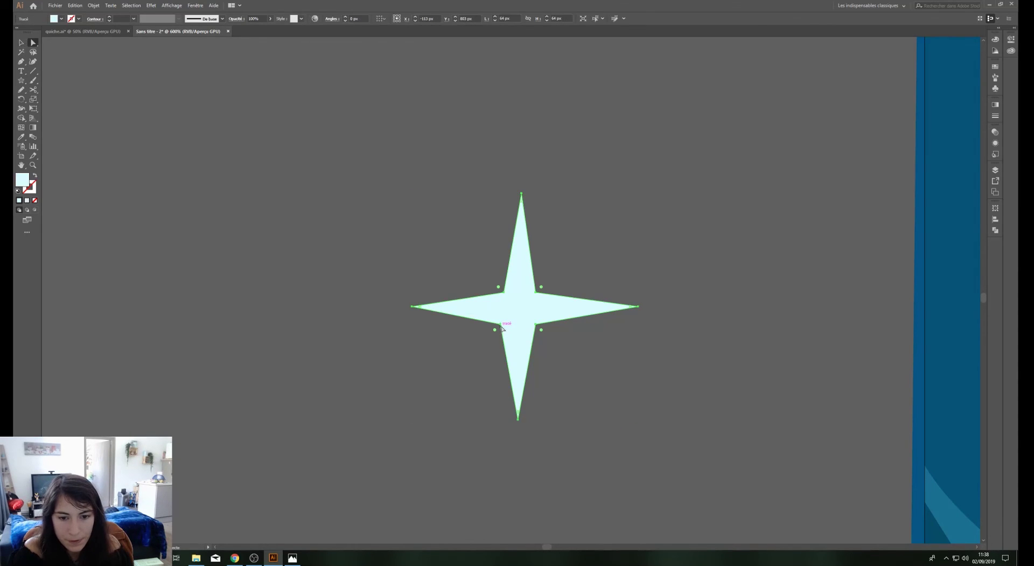
click(501, 324)
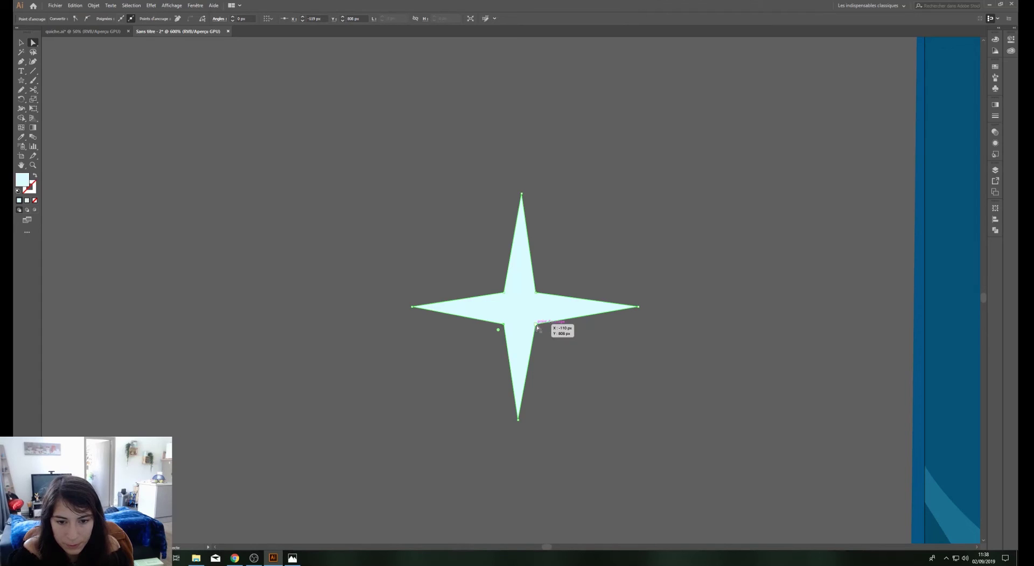
click(579, 390)
key(ctrl+minus)
key(ctrl+minus)
key(ctrl+minus)
key(ctrl+minus)
key(ctrl+minus)
key(ctrl+minus)
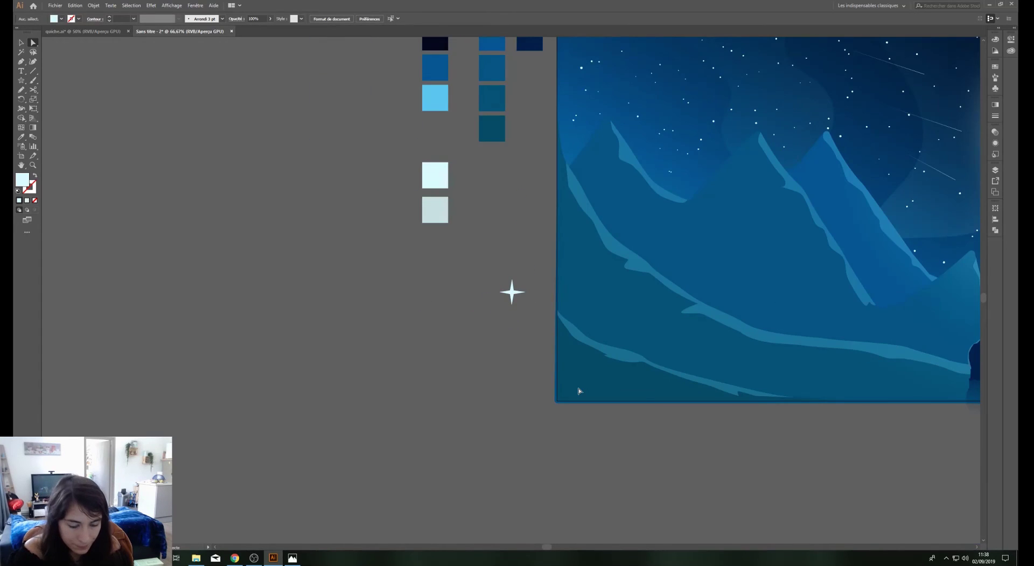
mouse_move(481, 275)
mouse_down()
mouse_move(266, 416)
mouse_move(251, 398)
mouse_up()
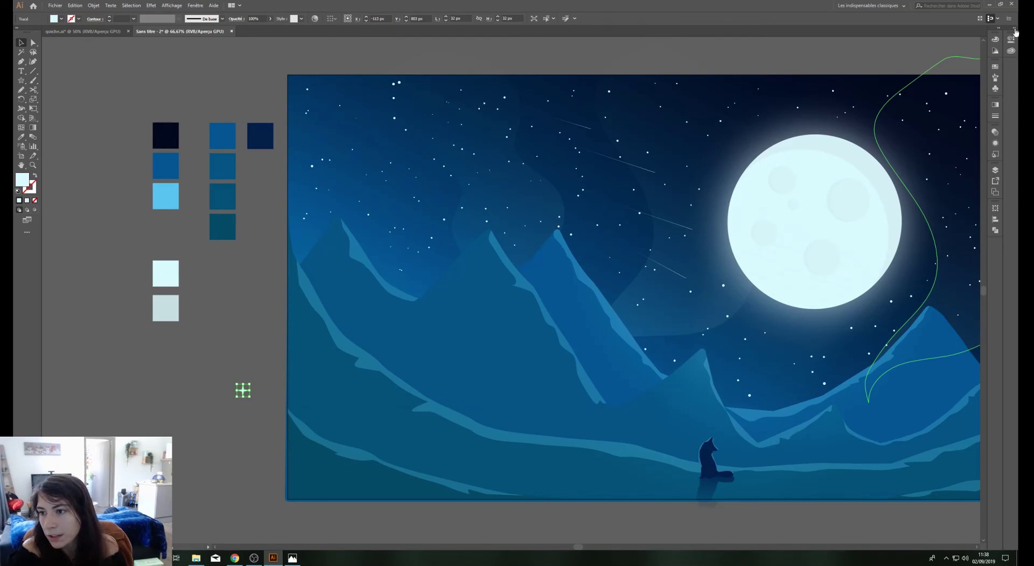
Save the sparkle as a new symbol named 'stars2' and place it in the upper-left sky
click(995, 90)
click(982, 63)
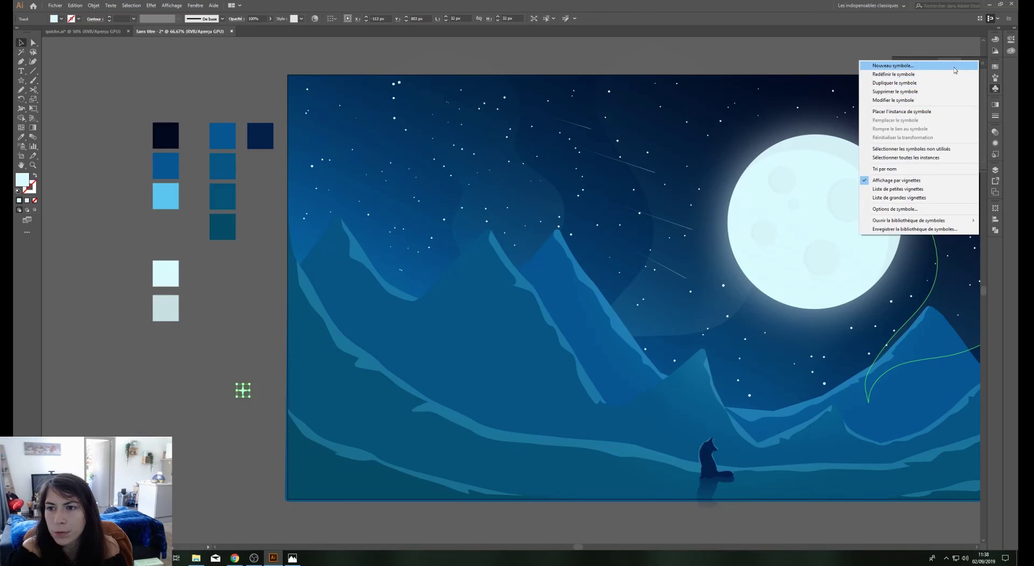
click(883, 65)
text(stars2)
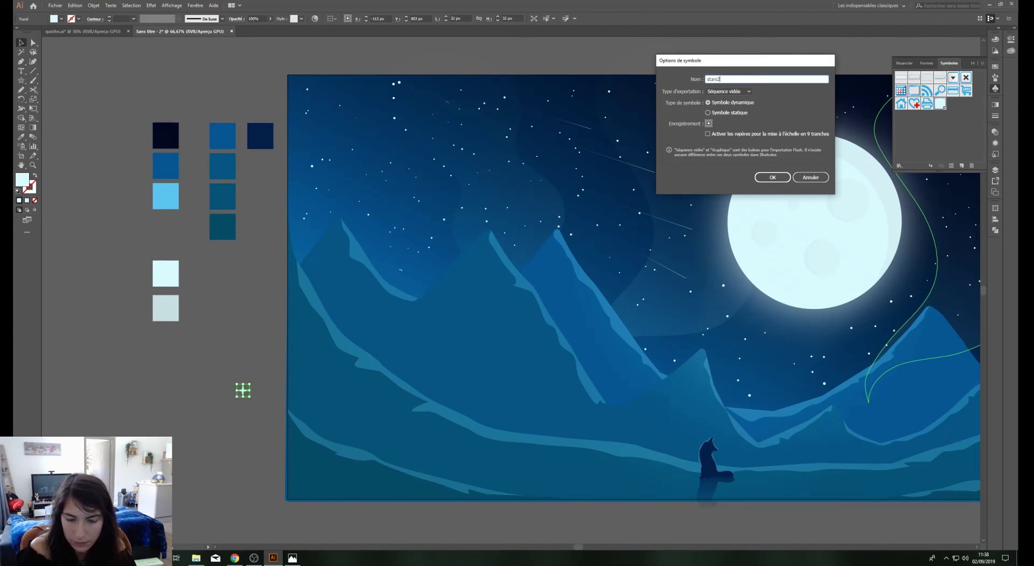
key(Return)
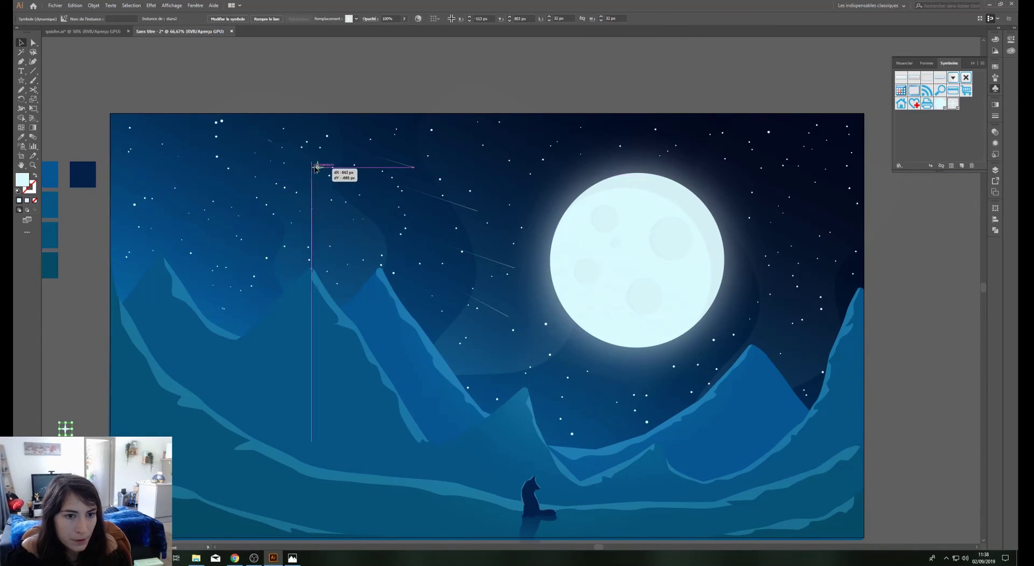
drag(64, 430, 304, 169)
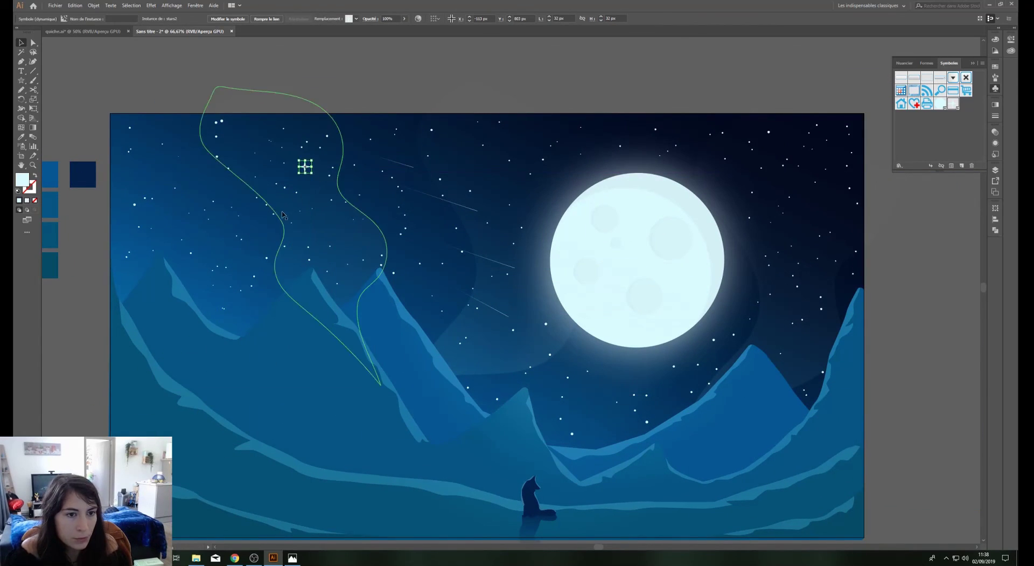
Spray three more star instances into the middle, upper-right and left of the sky
click(21, 146)
click(488, 358)
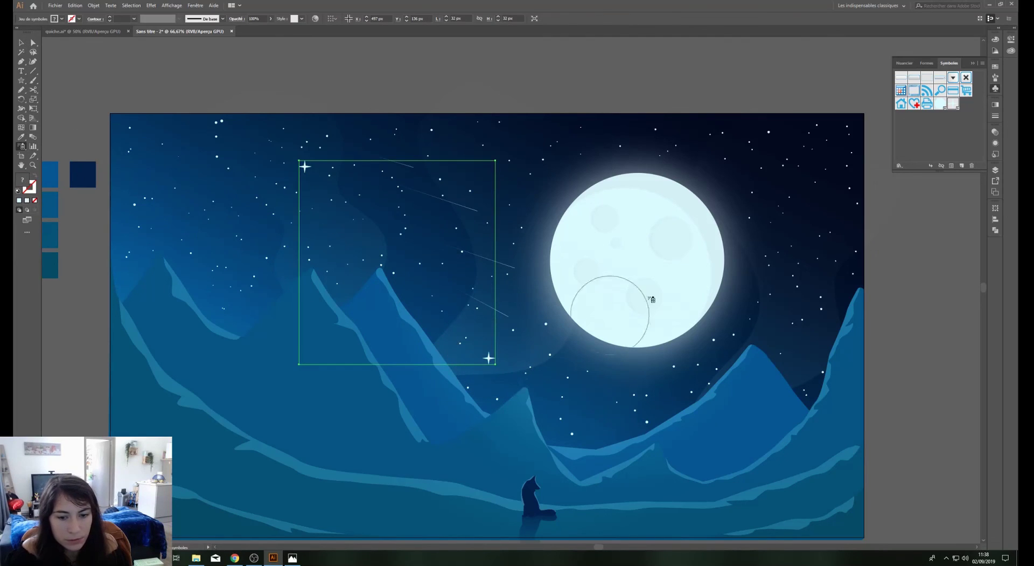
click(805, 184)
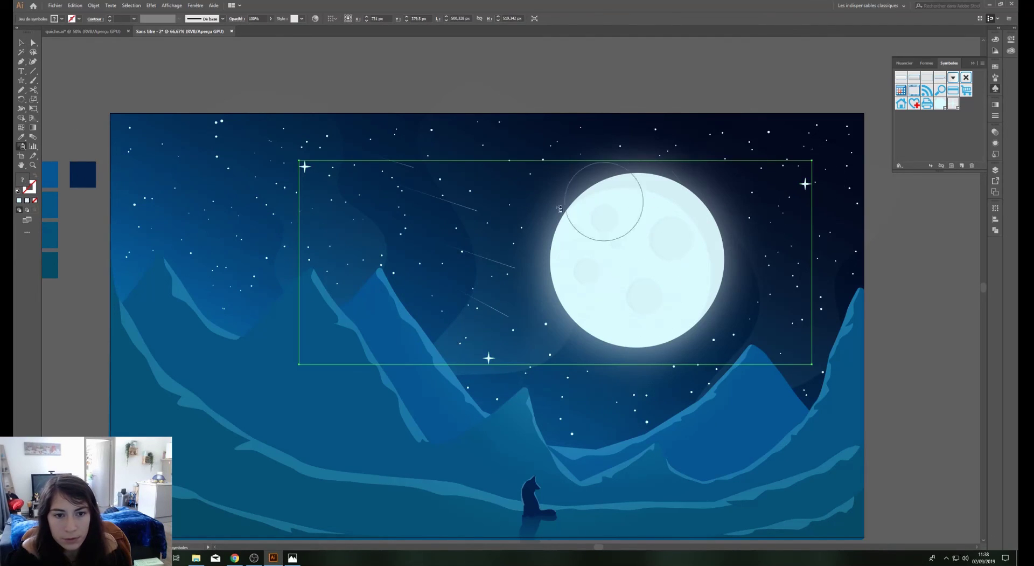
click(173, 250)
Shrink the individual stars to varied sizes with the Symbol Sizer, then deselect them
click(21, 145)
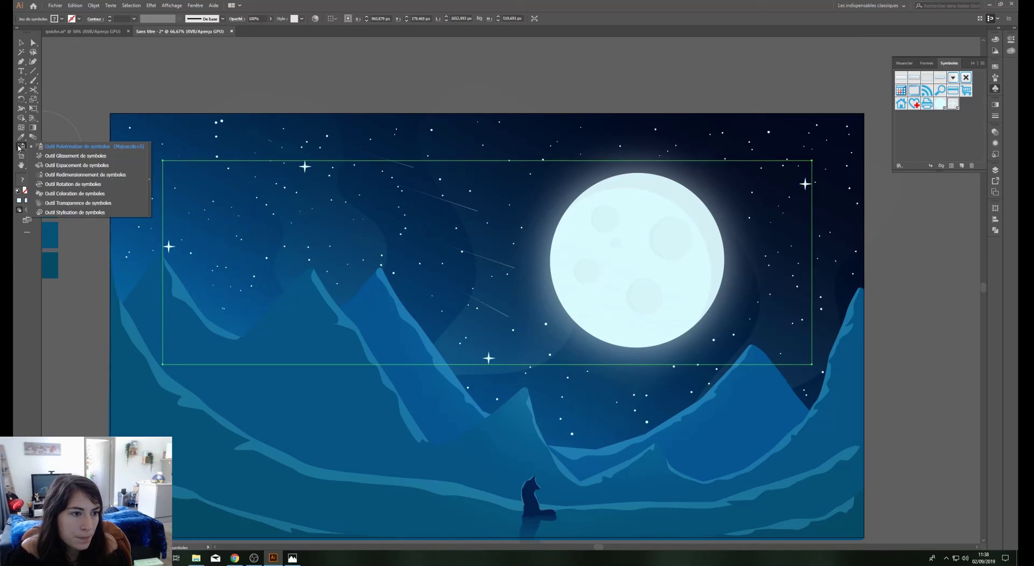
click(86, 184)
click(170, 248)
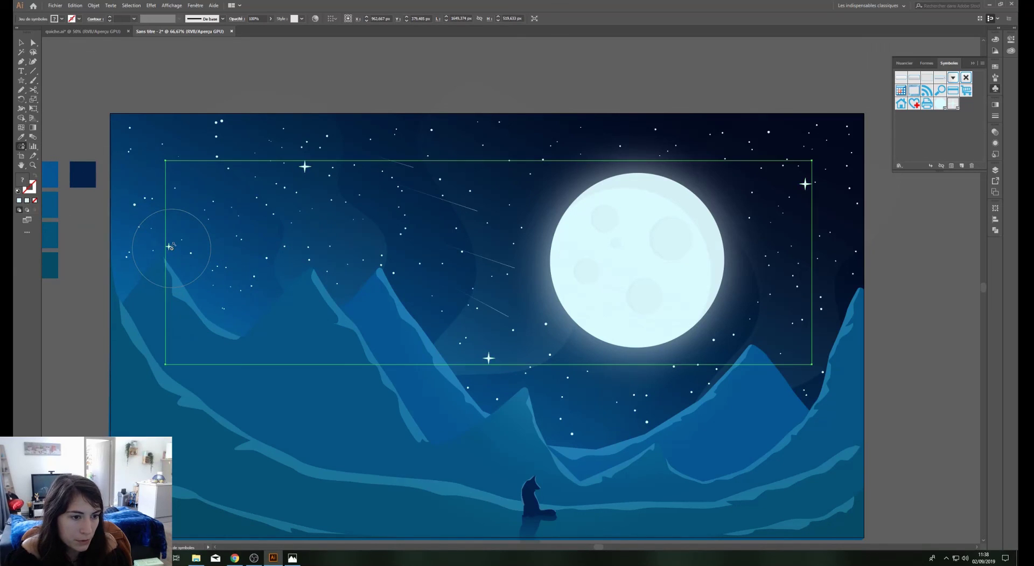
alt+click(304, 166)
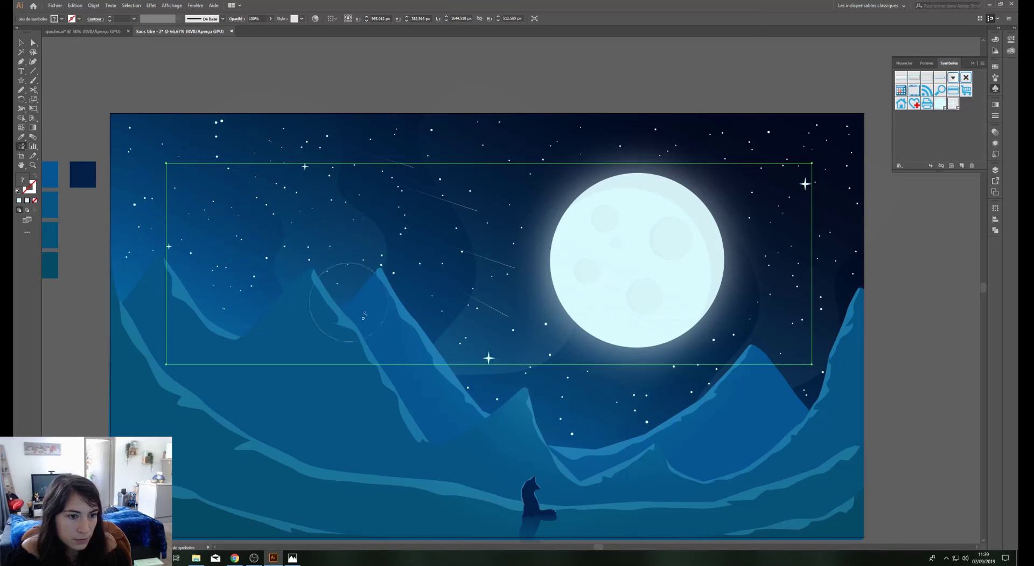
alt+click(481, 368)
alt+click(800, 184)
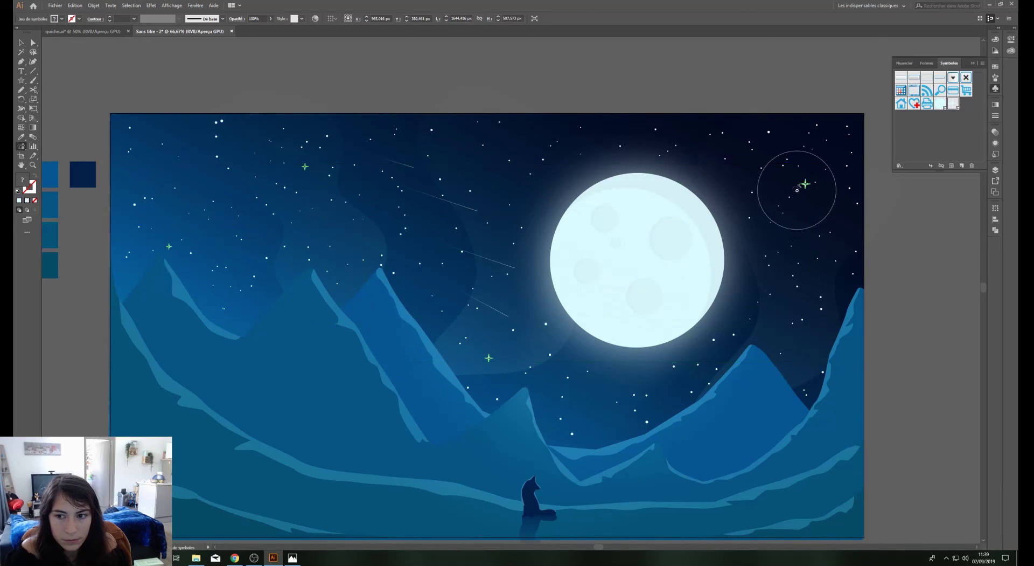
drag(496, 373, 493, 376)
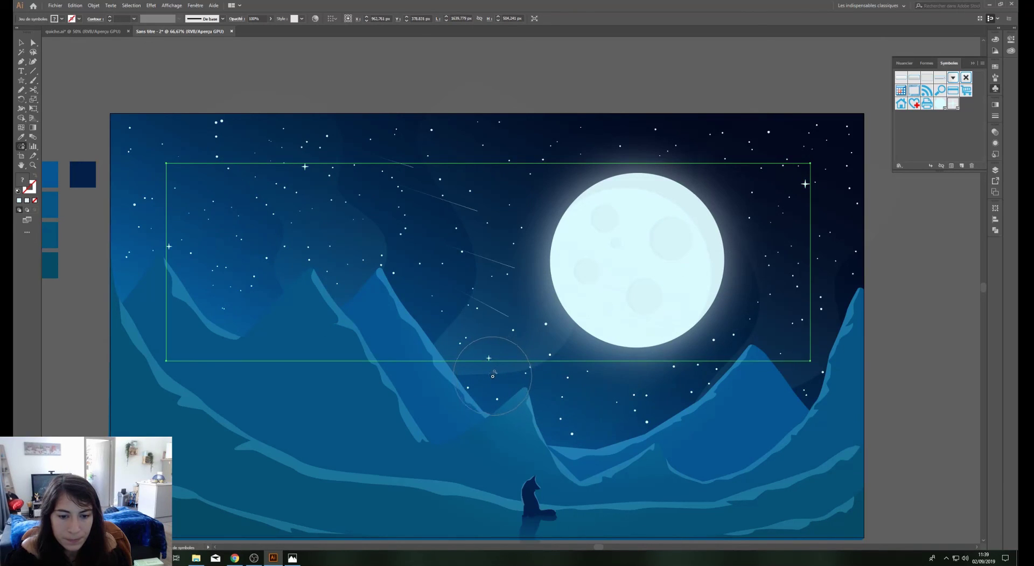
drag(300, 173, 296, 296)
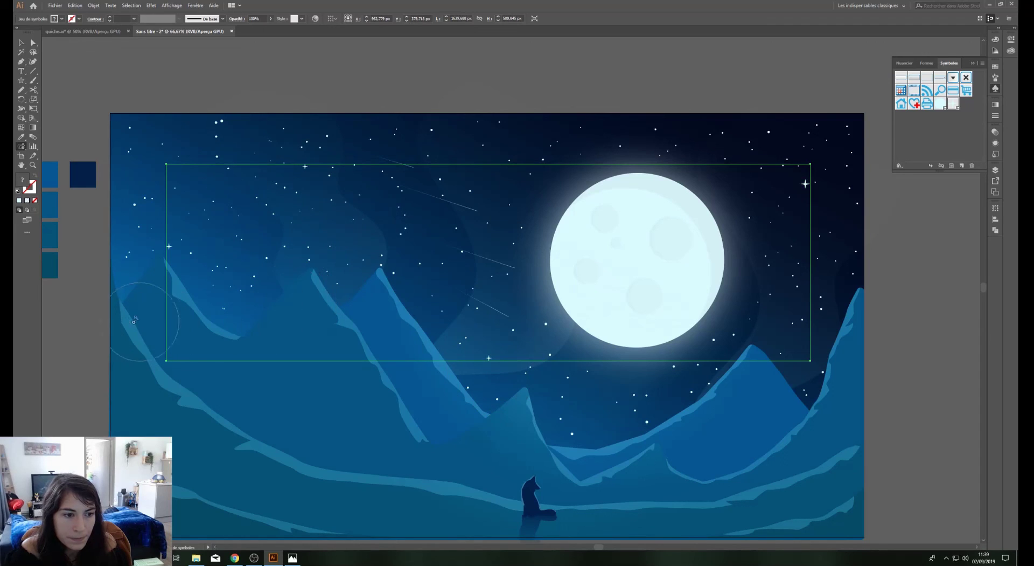
key(v)
click(99, 326)
key(ctrl+minus)
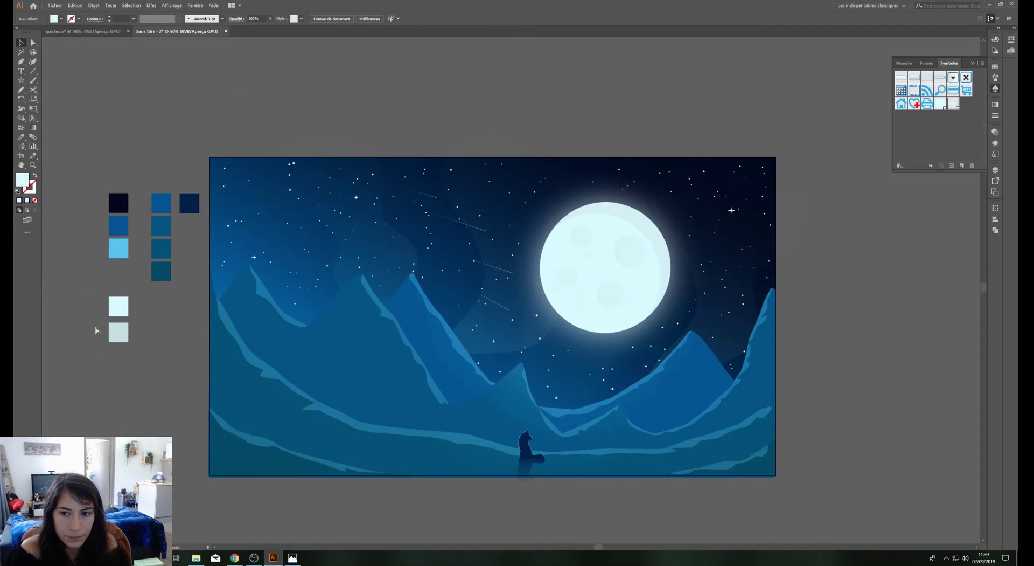
key(ctrl+plus)
Select both scattered star symbol sets, leaving the curved path unselected
key(F7)
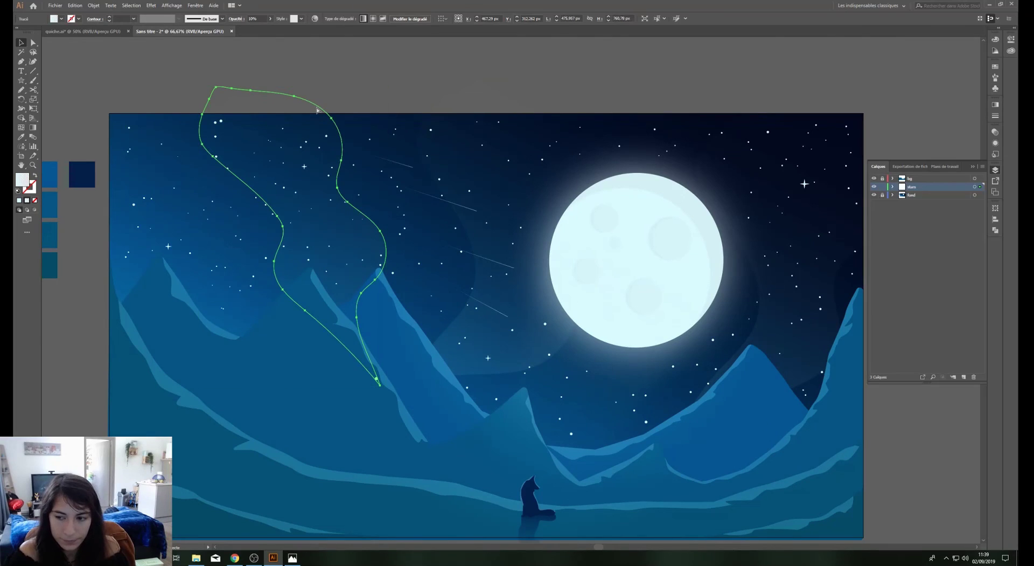
click(455, 147)
click(619, 162)
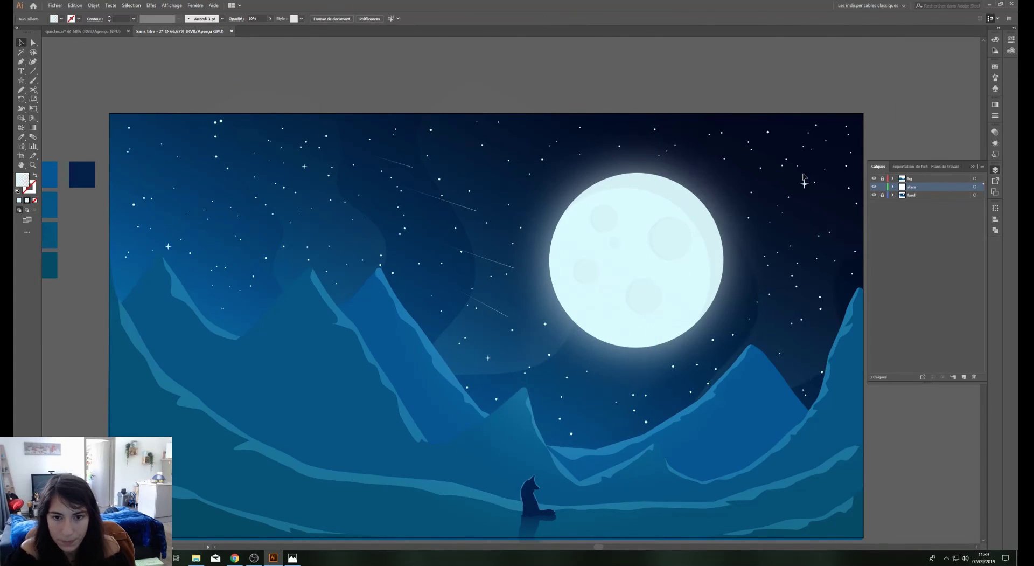
drag(511, 151, 512, 154)
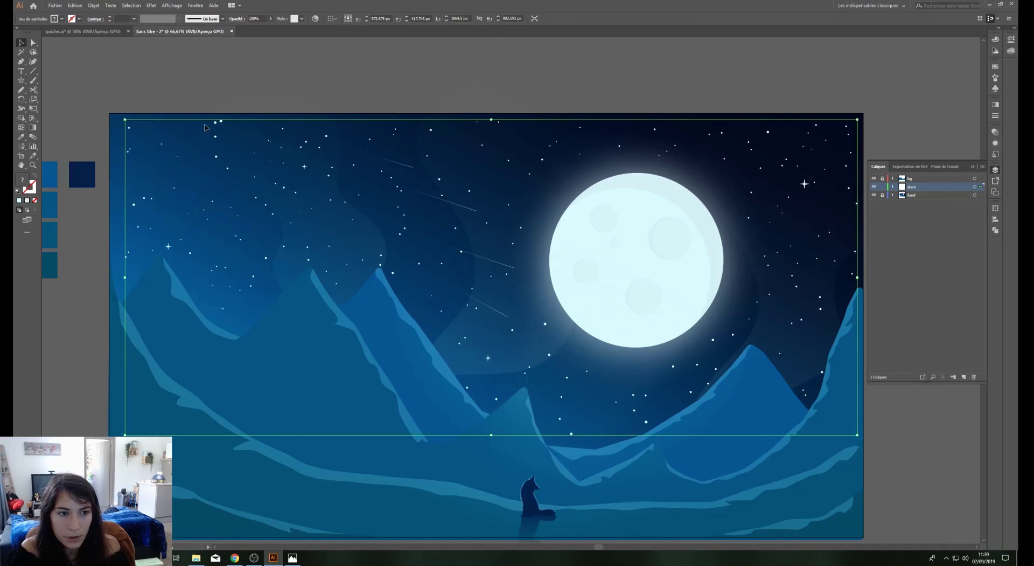
drag(309, 245, 312, 245)
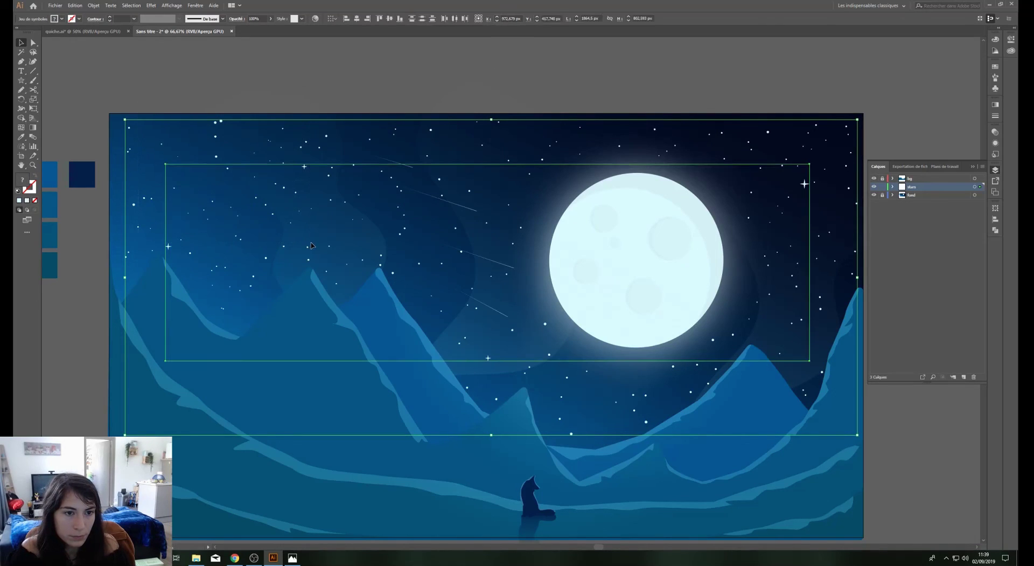
Apply an Outer Glow effect with 6 px blur at 75% opacity to the stars
click(151, 5)
mouse_move(164, 94)
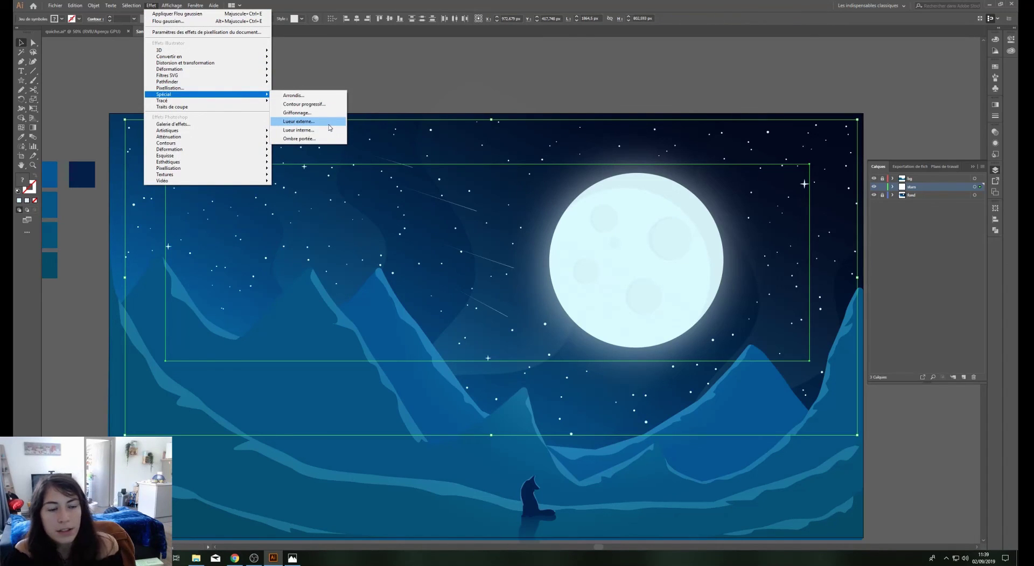
click(299, 122)
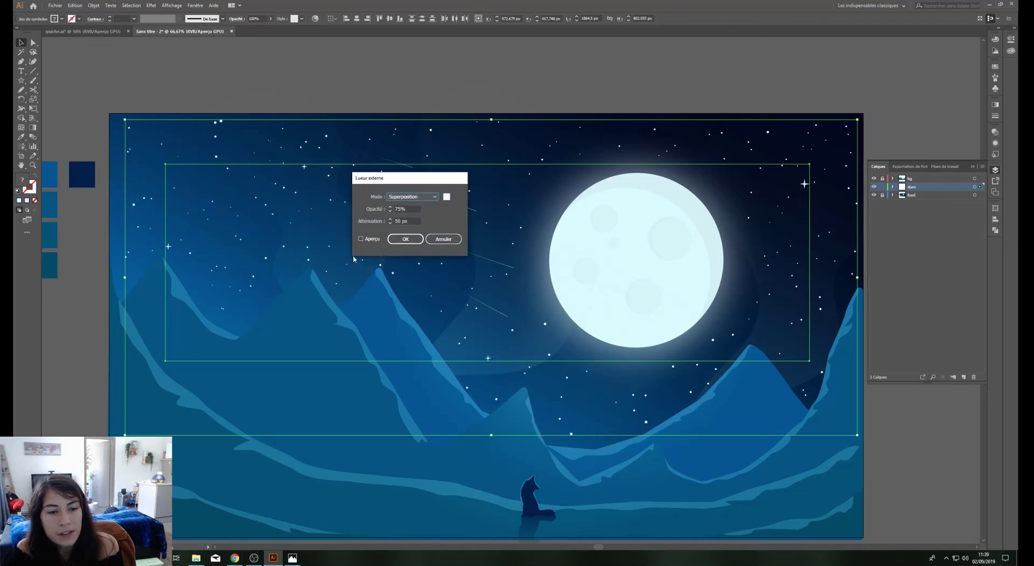
click(361, 241)
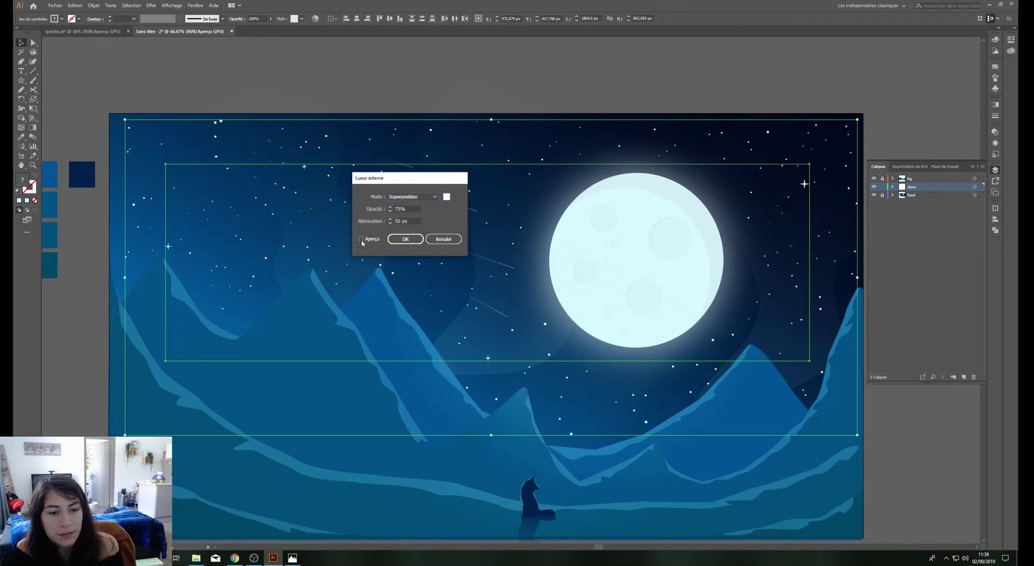
double_click(403, 222)
text(6)
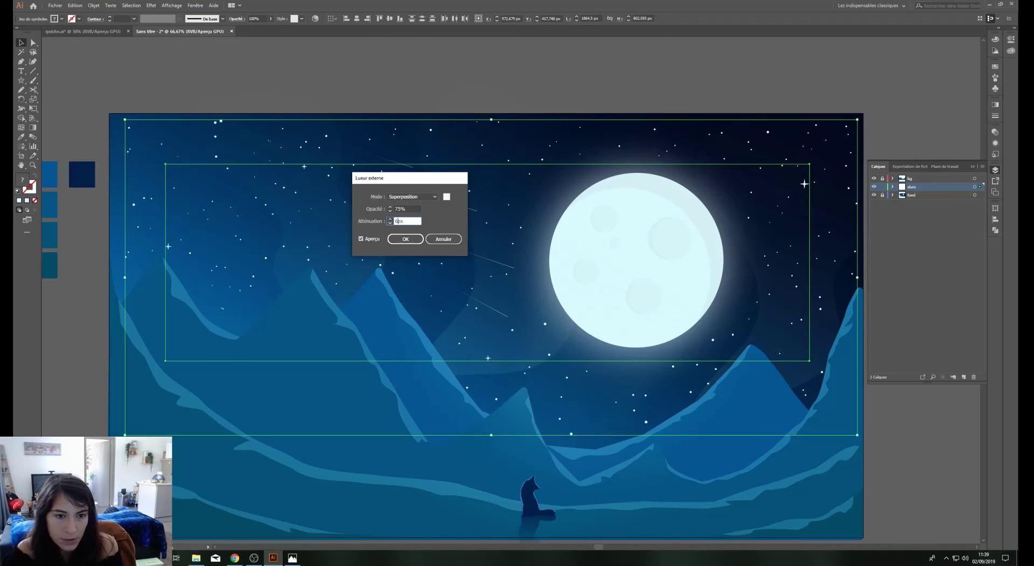
click(415, 209)
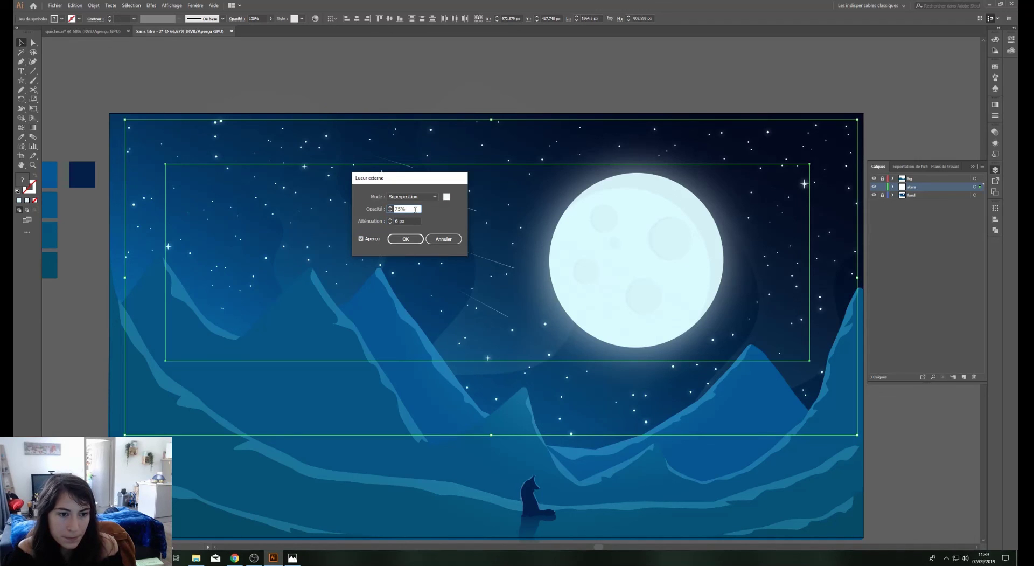
click(399, 239)
click(494, 95)
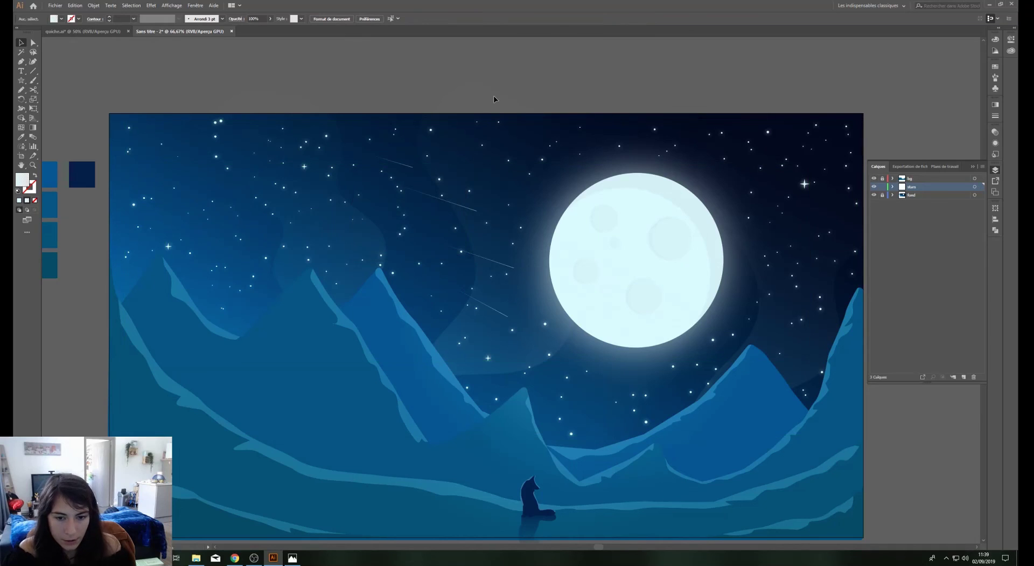
key(ctrl+minus)
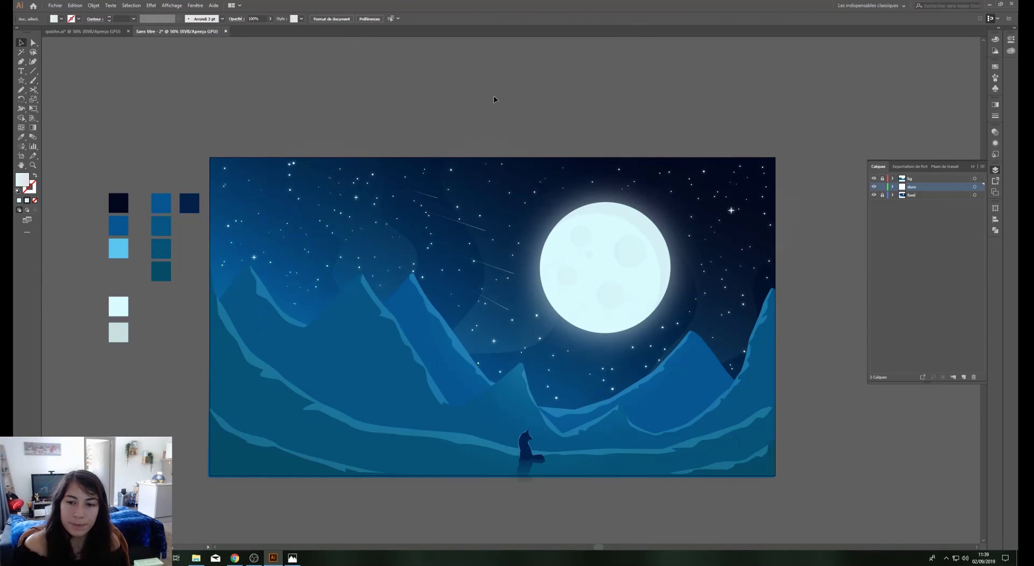